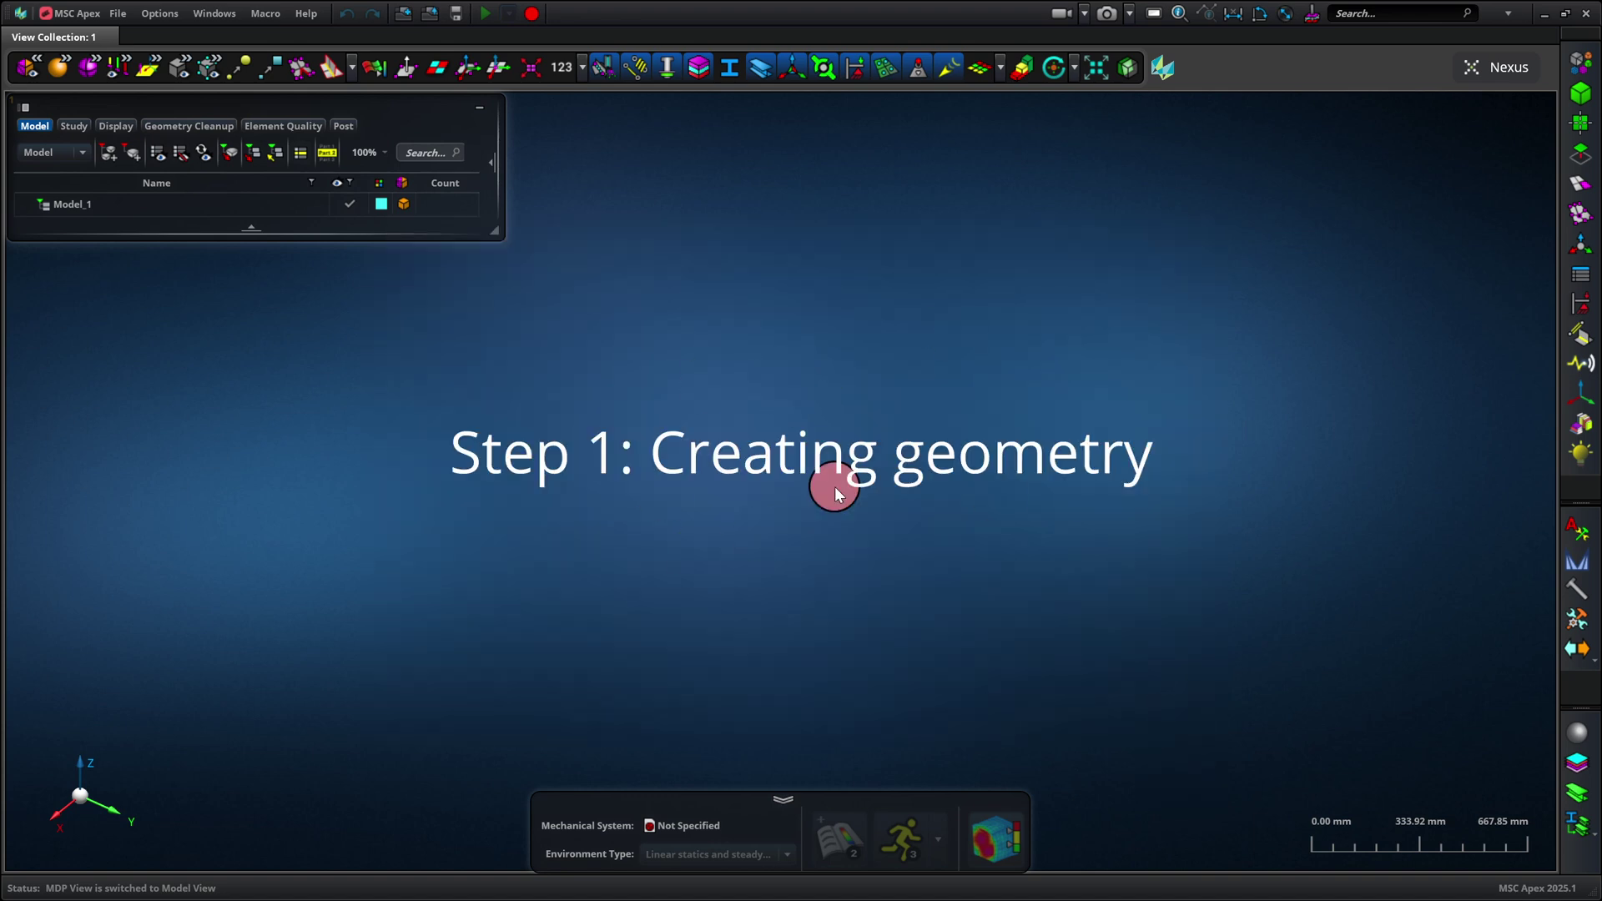
Start a solid box primitive and set the session unit system to m-kg-s-N-K
click(1581, 94)
click(1351, 159)
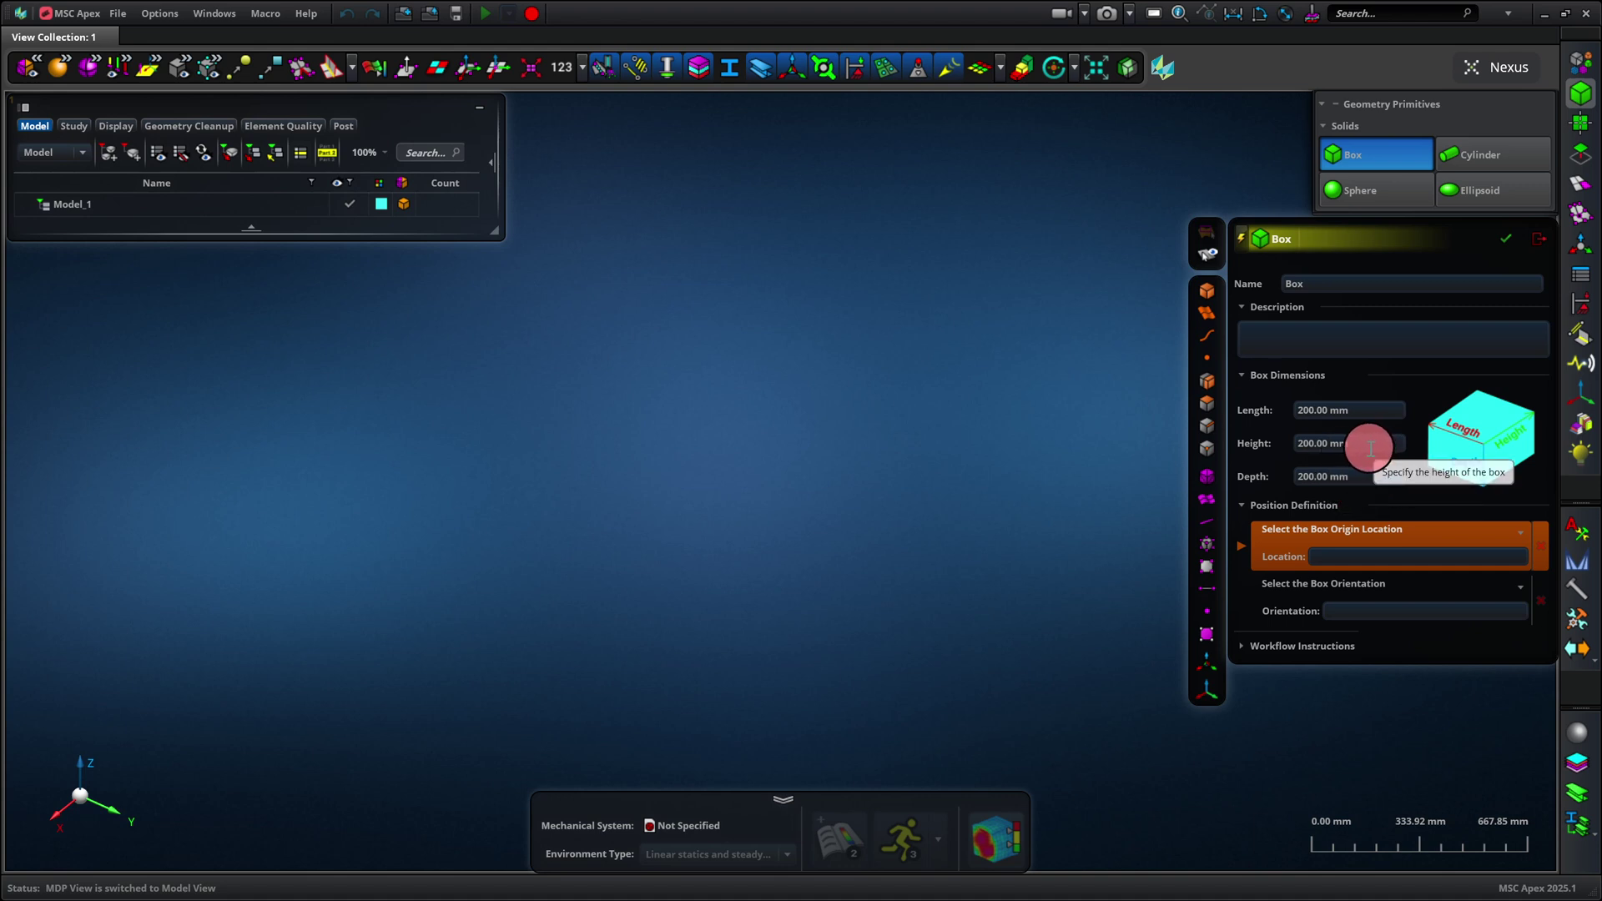
click(155, 17)
click(188, 46)
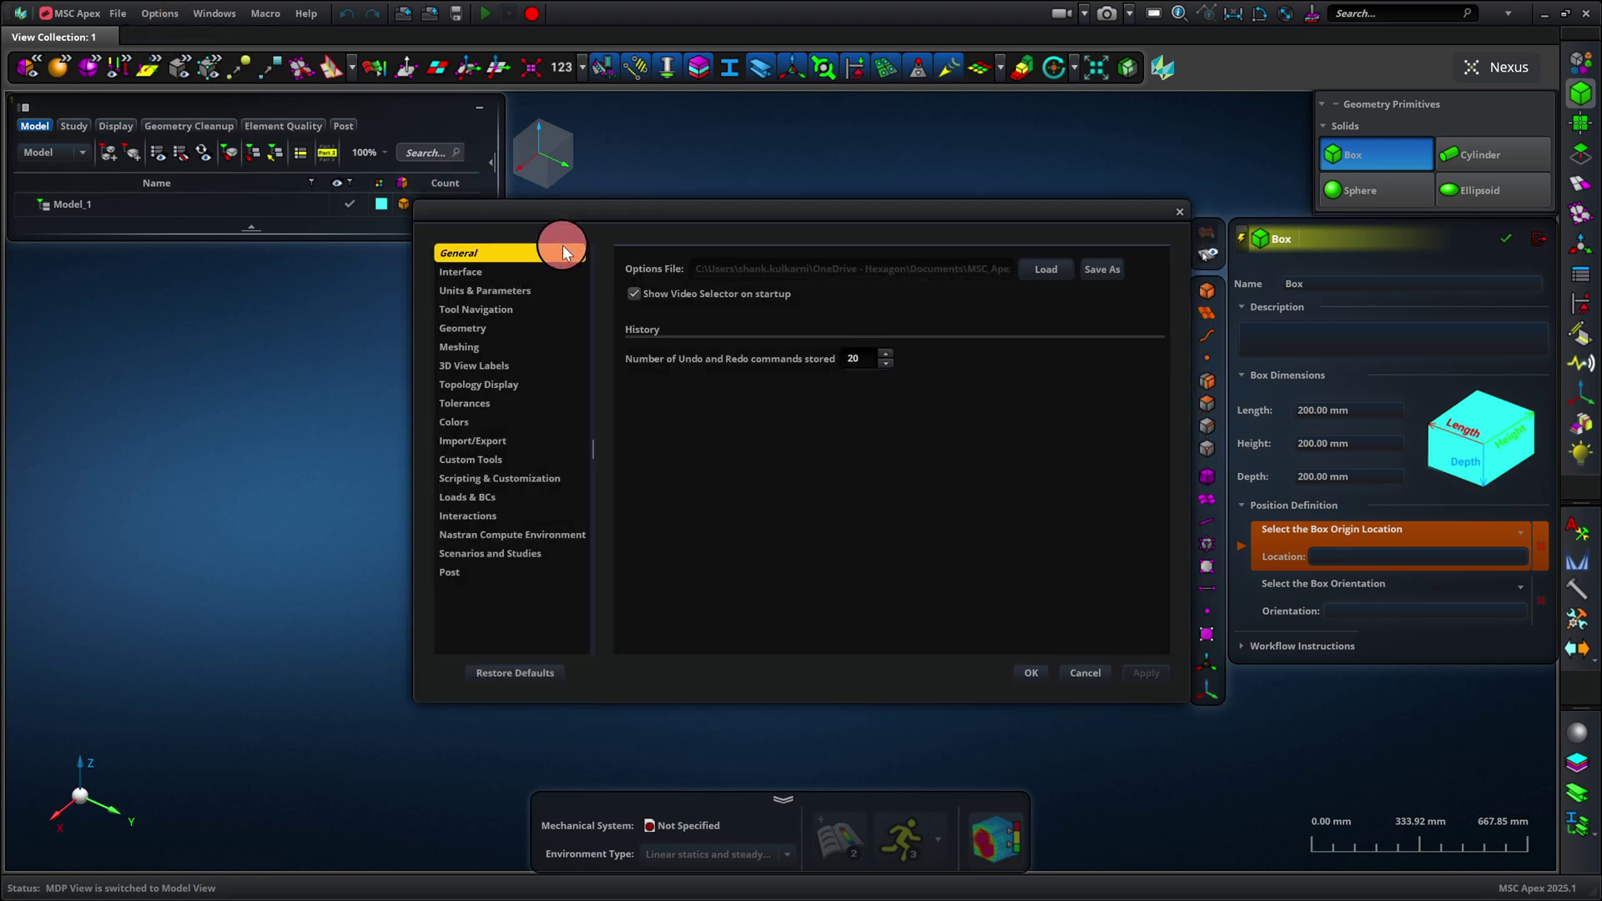
click(489, 292)
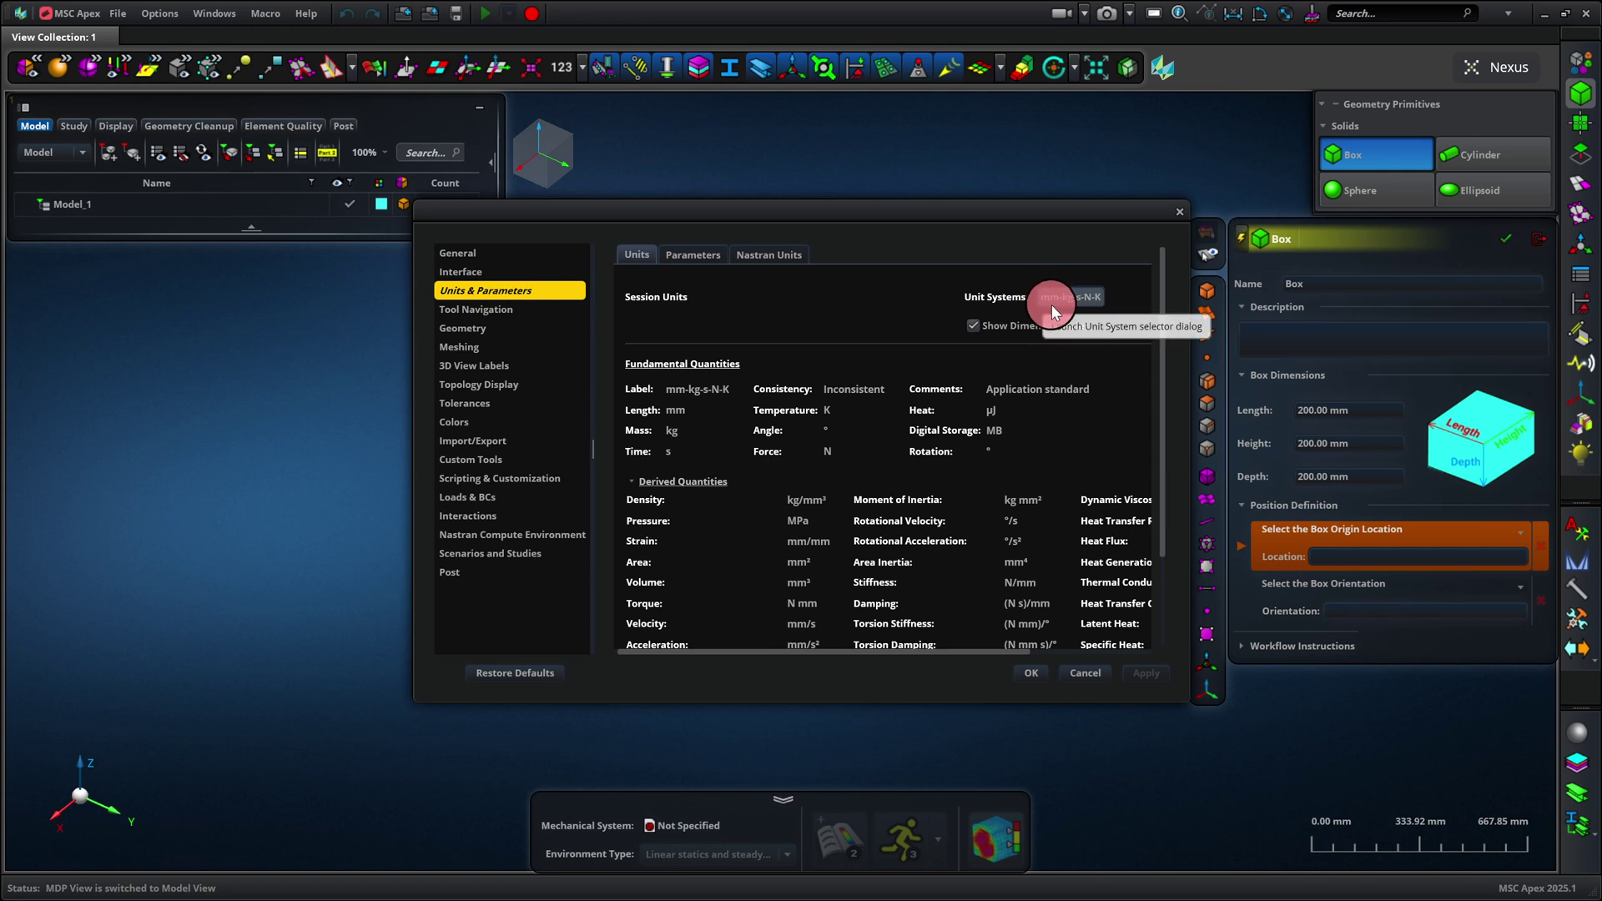
click(1054, 301)
click(532, 203)
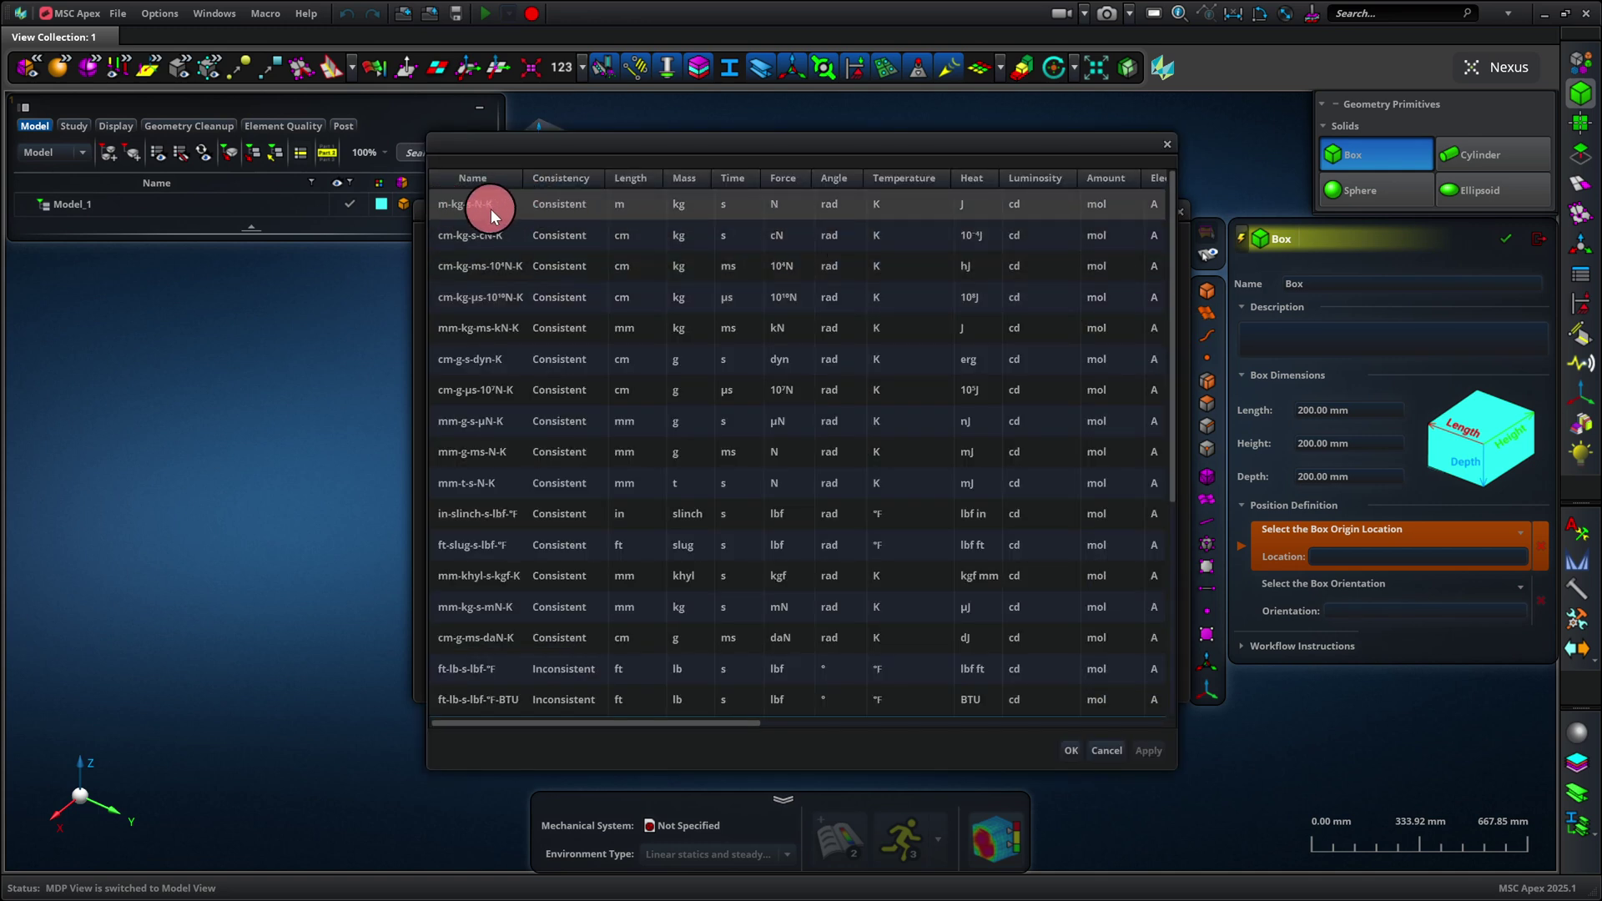
double_click(496, 207)
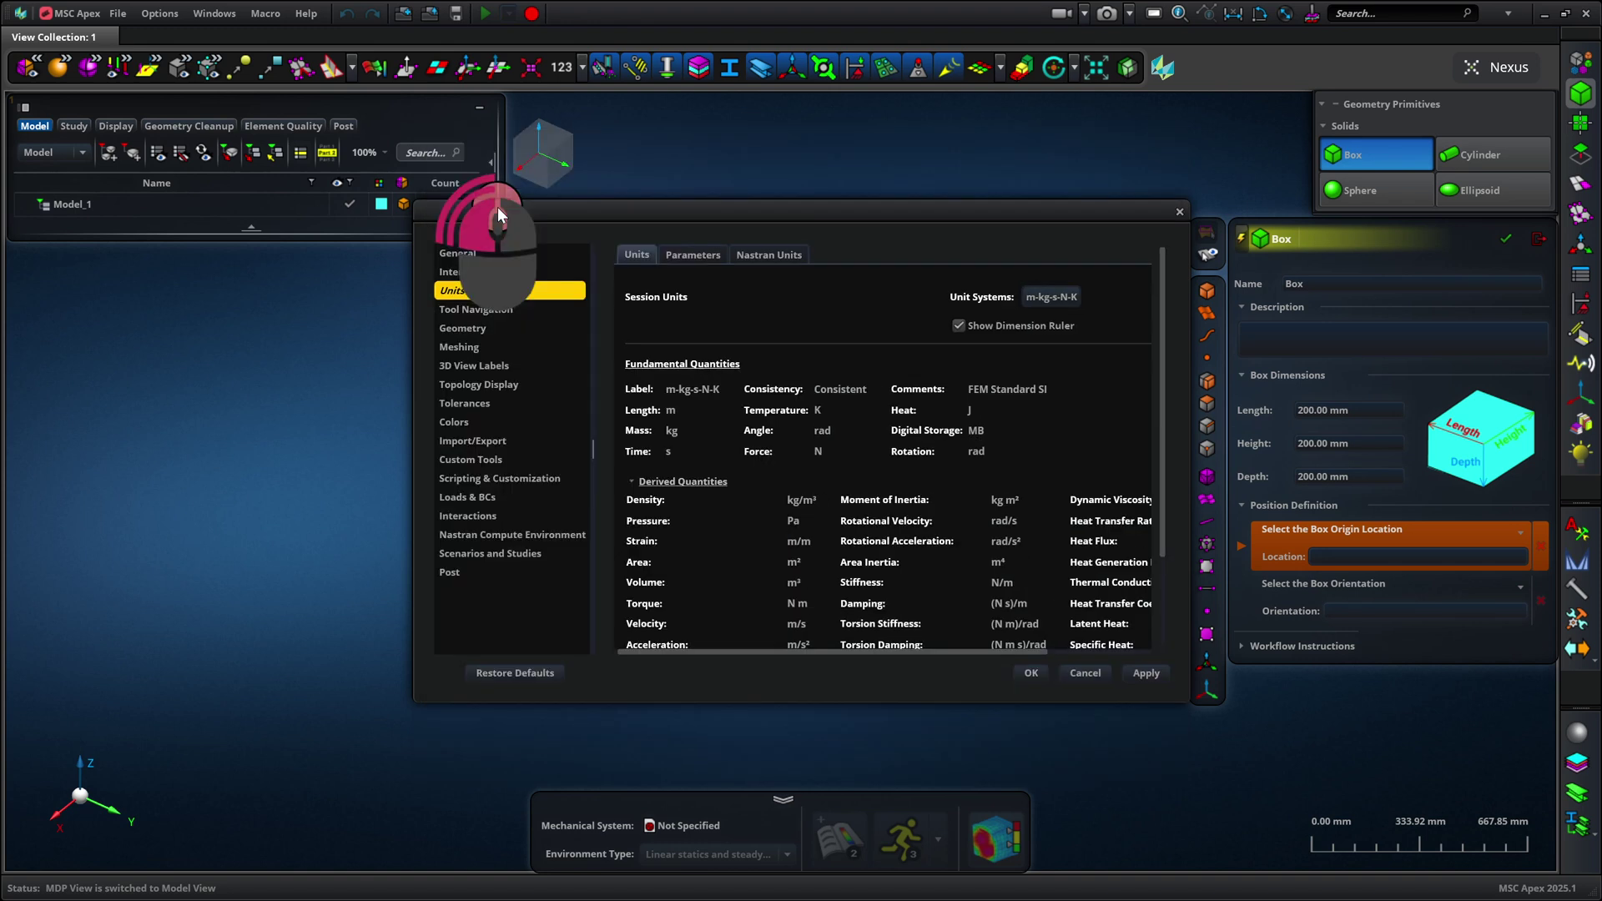
click(1150, 674)
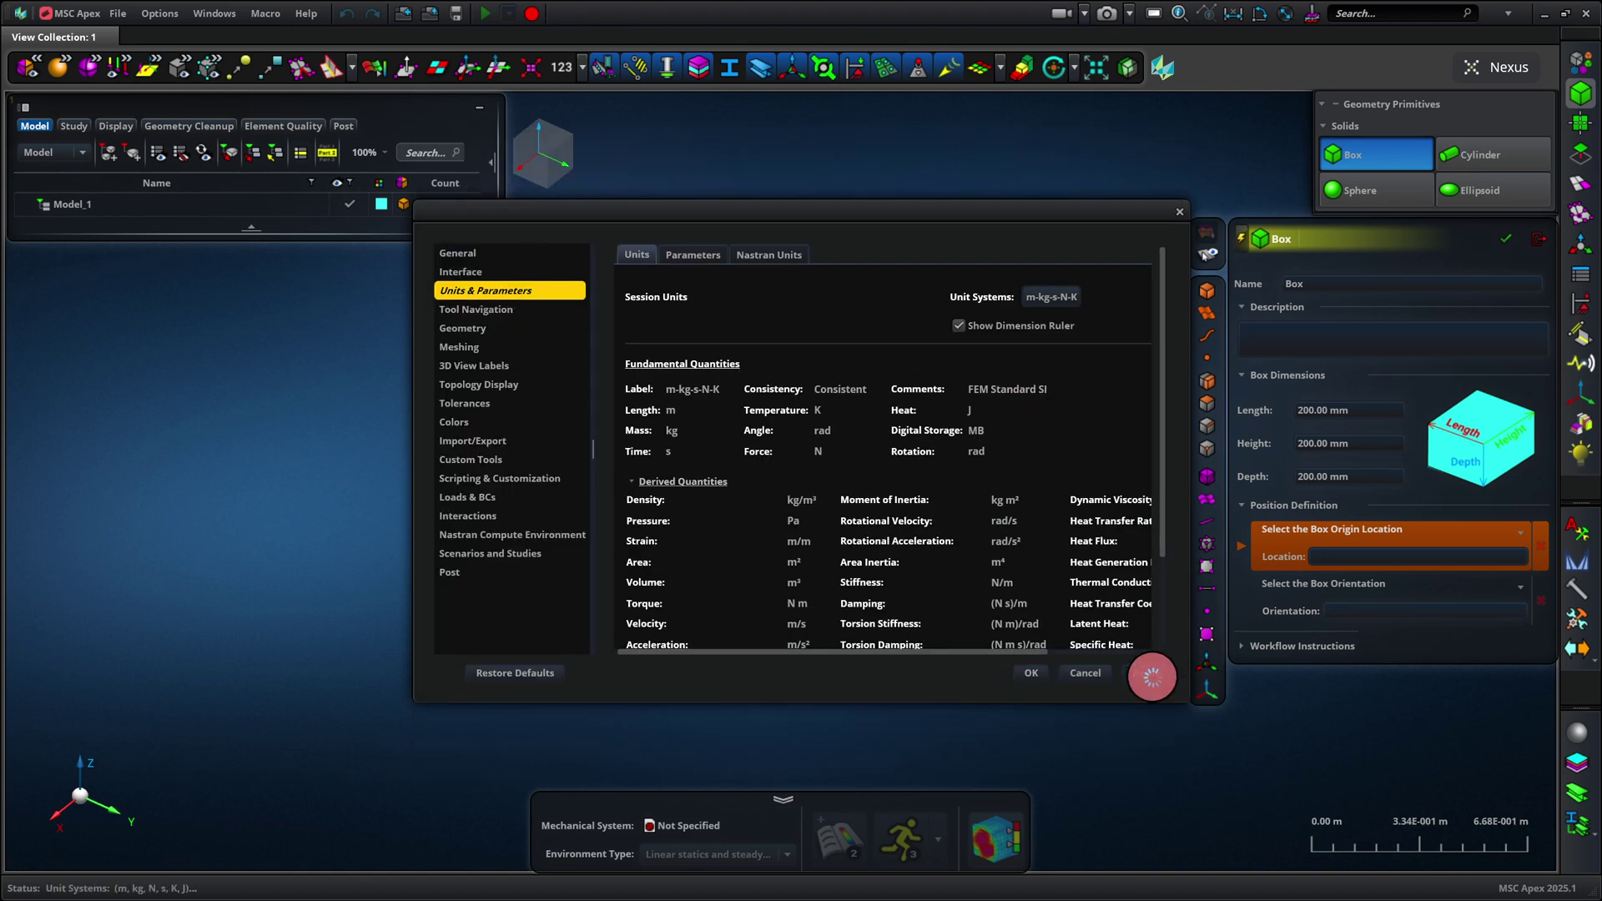
click(1032, 674)
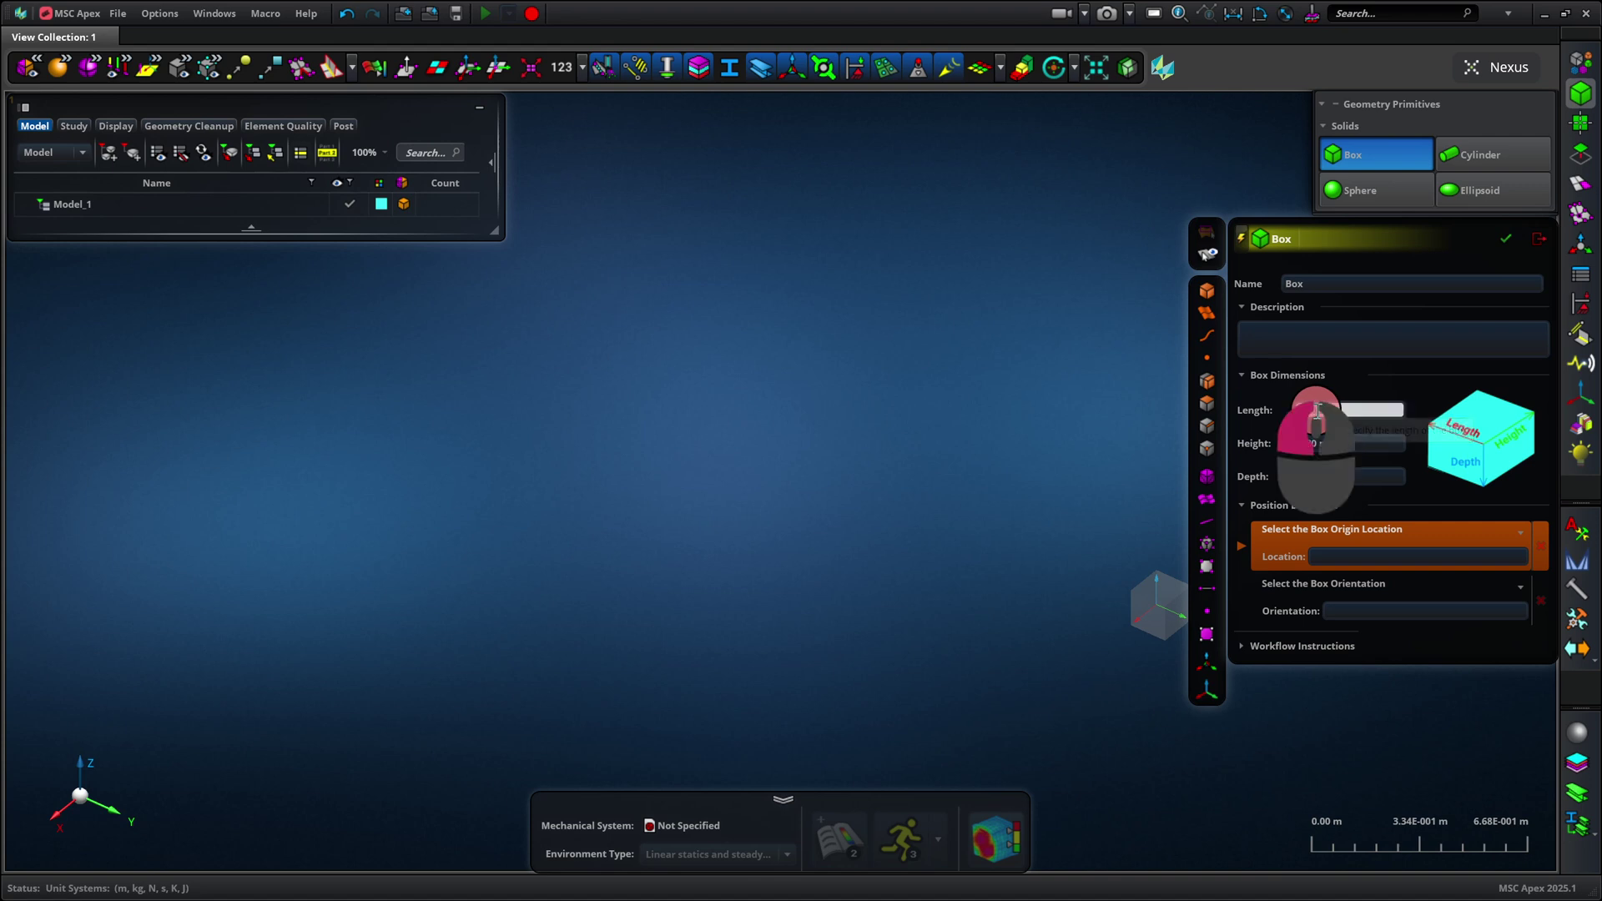
Create the box with a length of 1 m, a height of 0.1 m and a depth of 0.1 m
drag(1299, 410, 1377, 409)
text(1)
key(Tab)
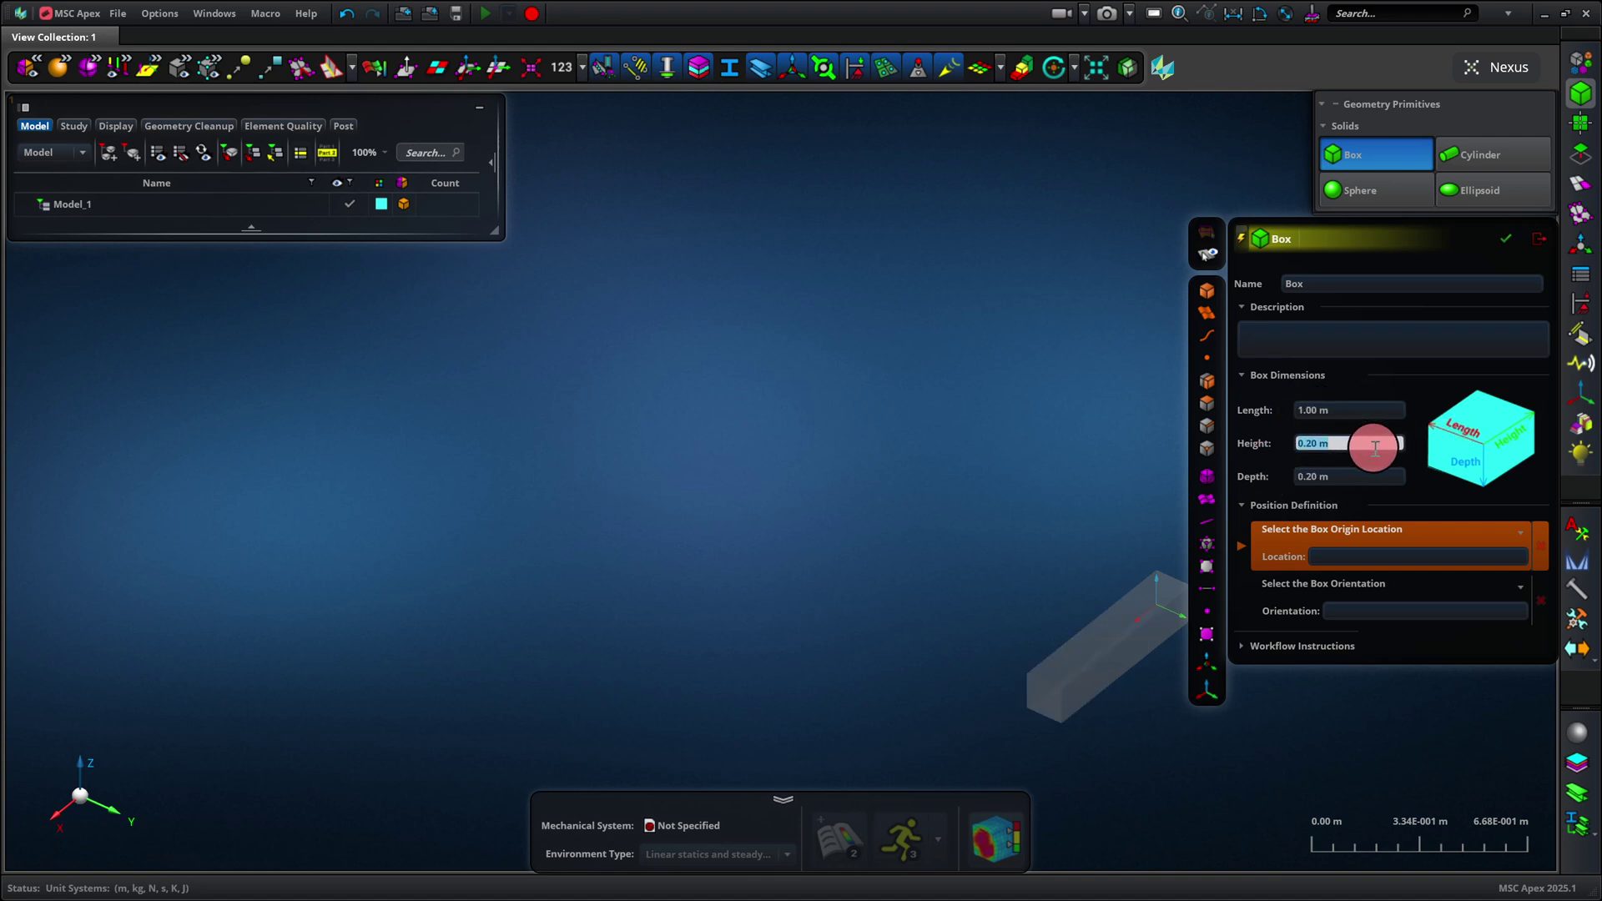
text(0.1)
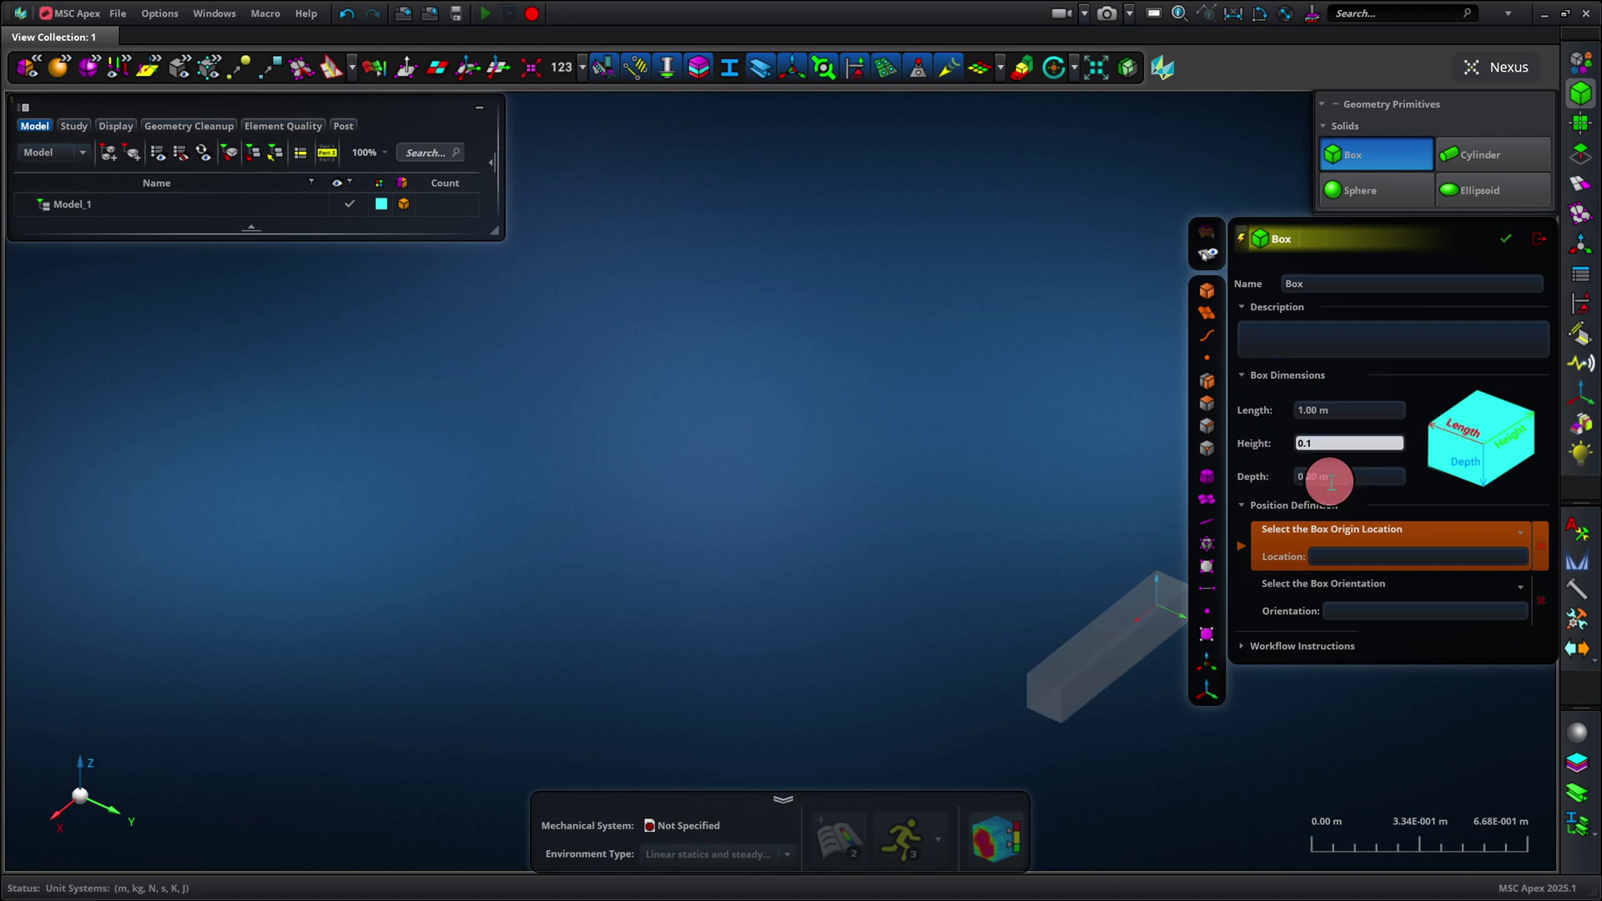
key(Tab)
text(0.1)
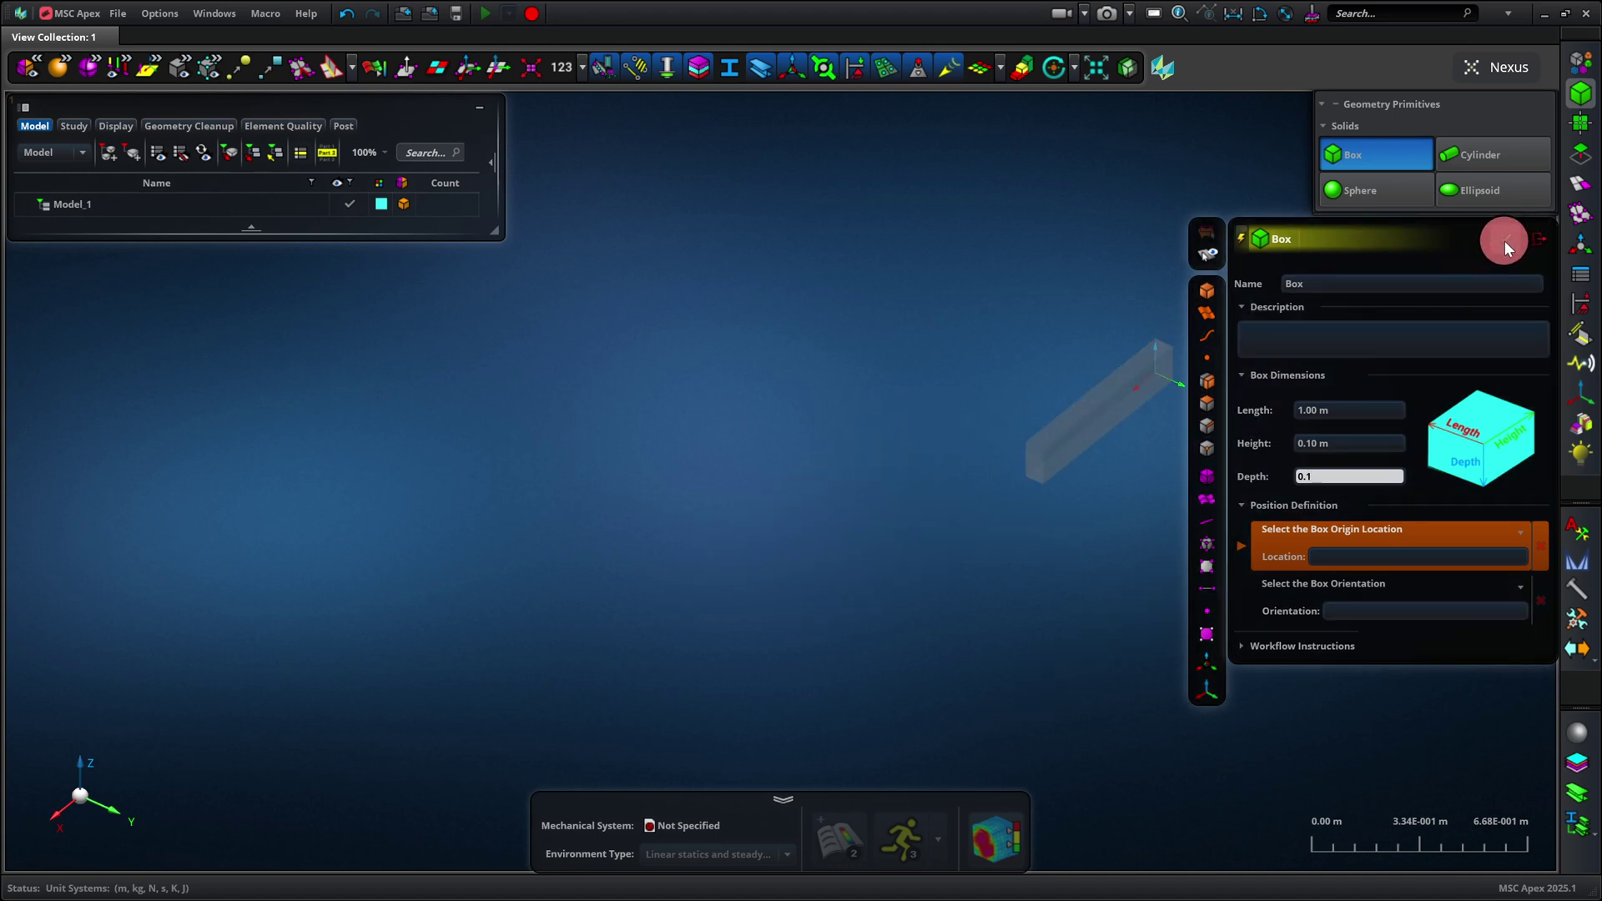
click(1504, 240)
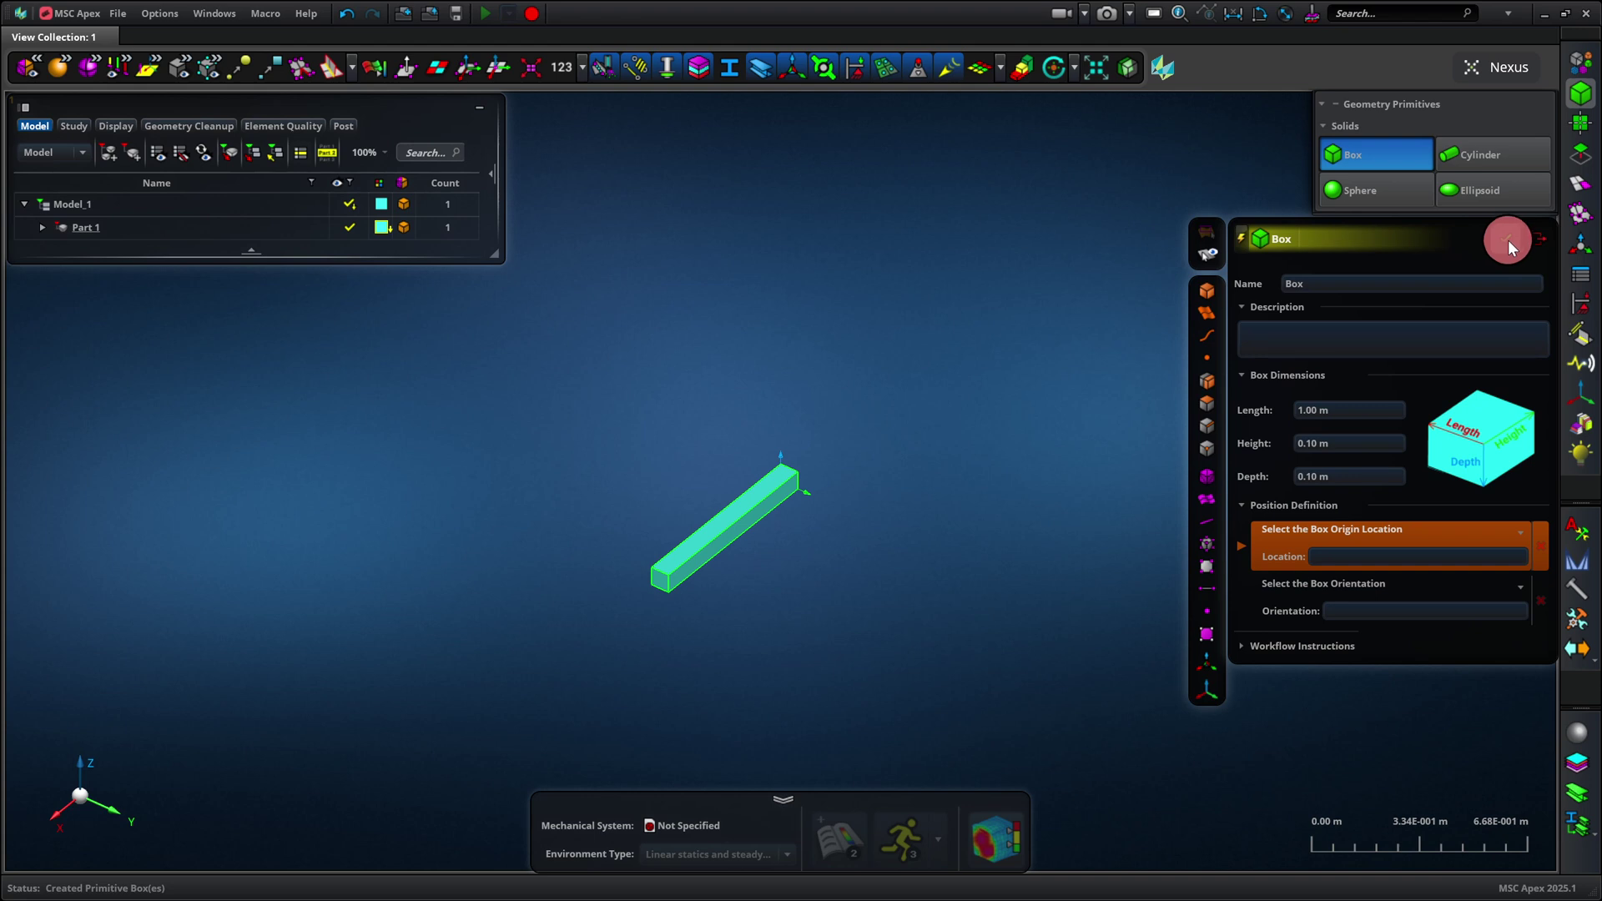
click(1537, 241)
Examine the beam by zooming, rotating and panning the model, and restore the fitted isometric view
scroll(823, 573, down, 5)
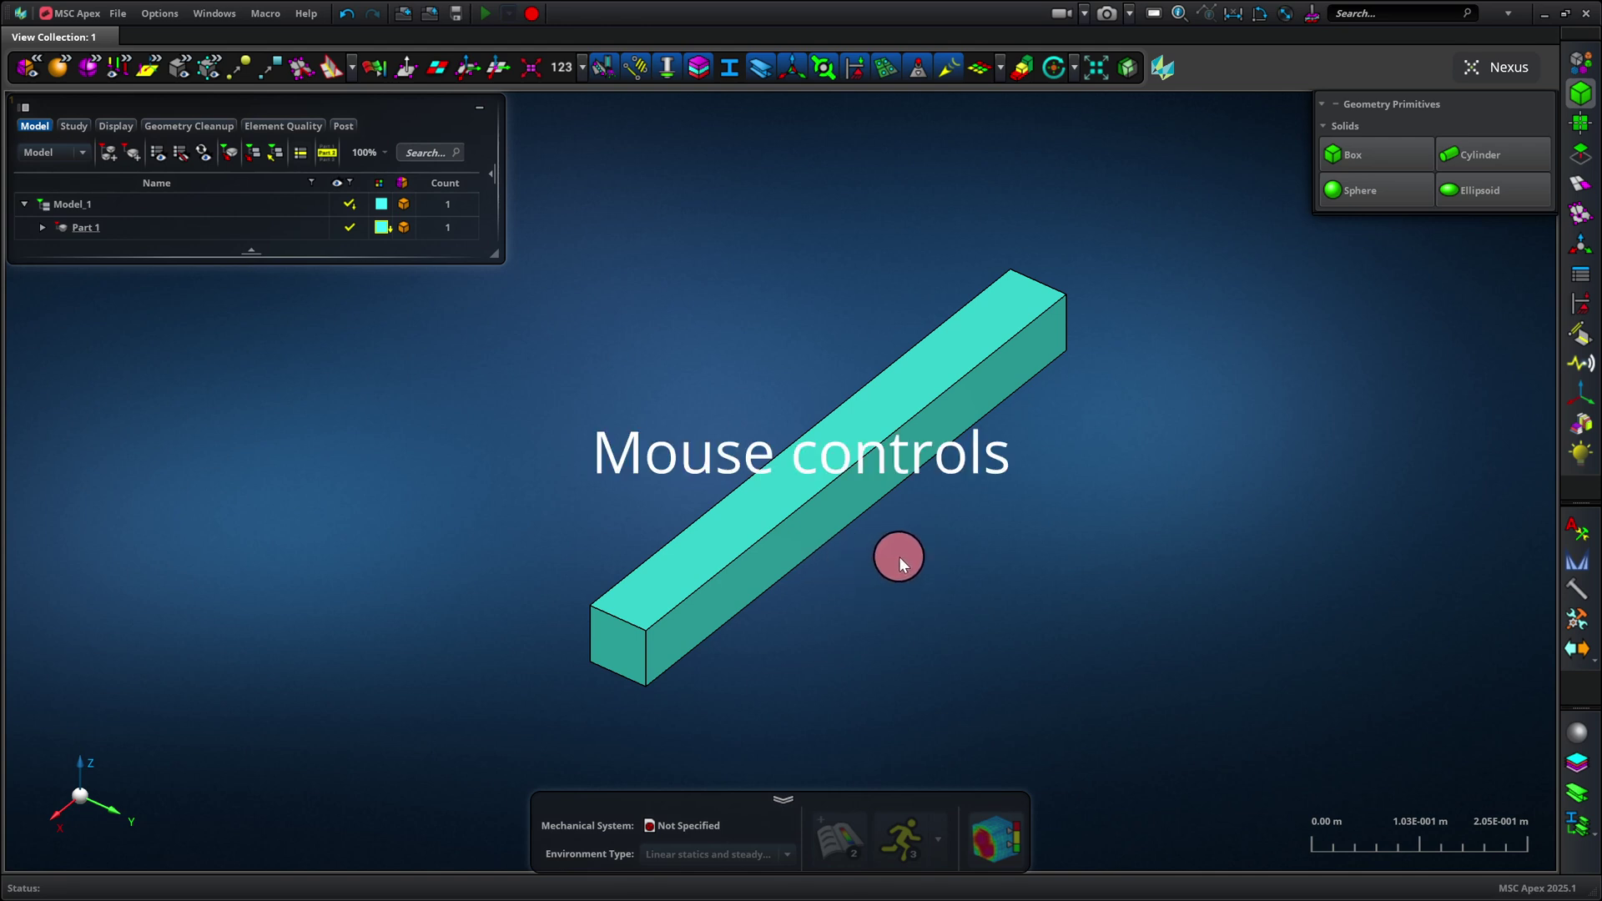
mouse_move(860, 571)
middle_down()
mouse_move(910, 565)
mouse_move(868, 547)
mouse_move(882, 541)
mouse_move(865, 591)
mouse_move(849, 571)
middle_up()
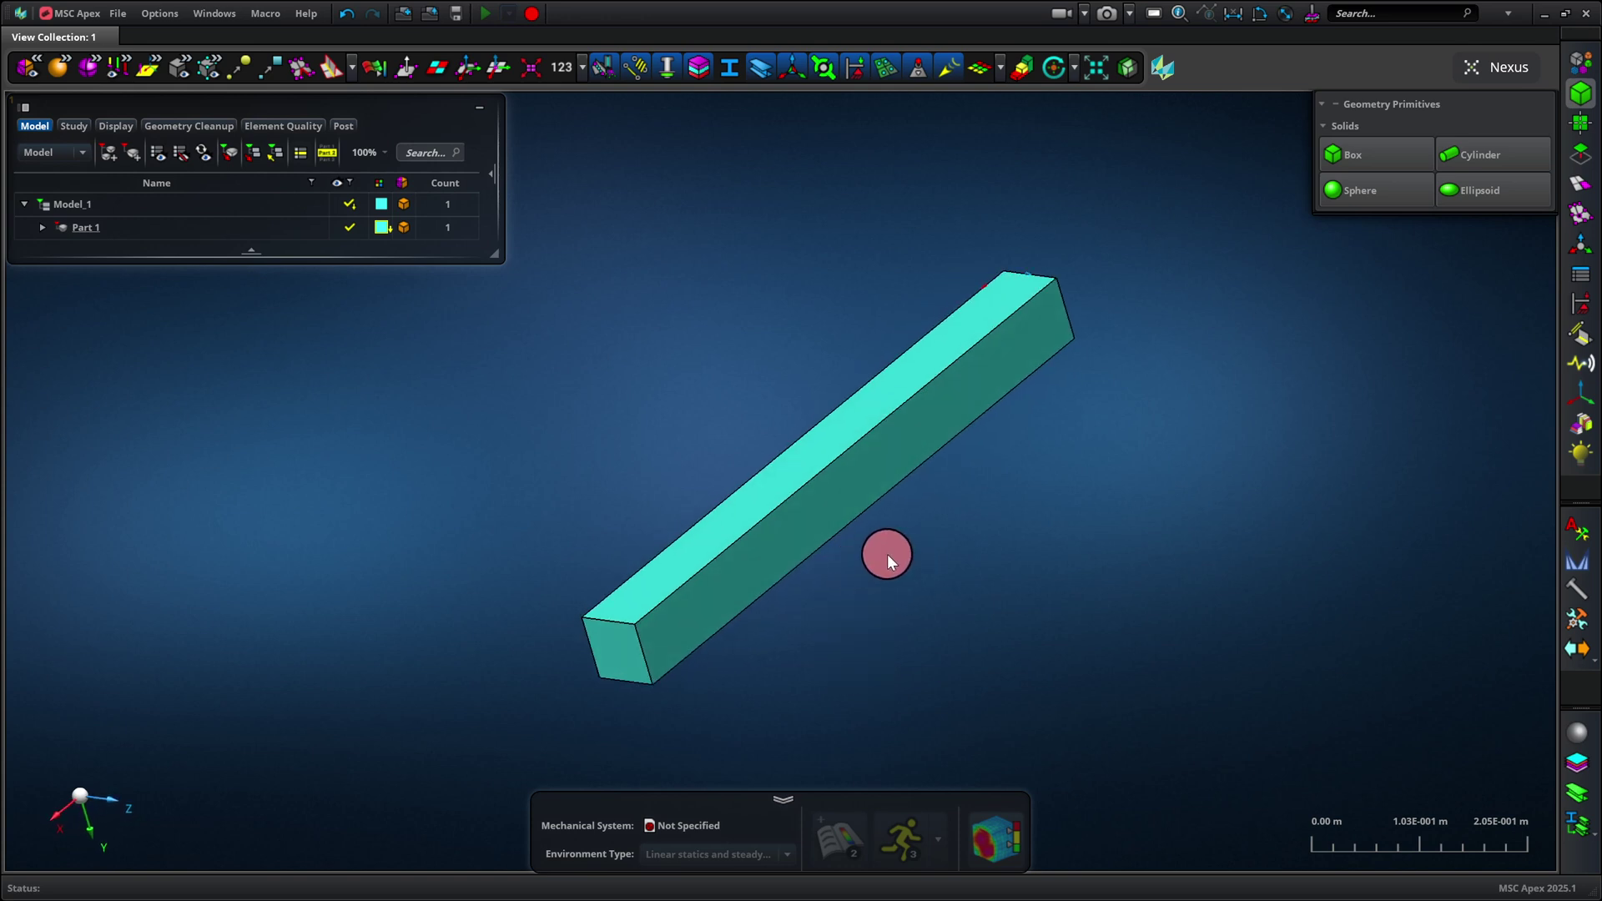
right_drag(894, 549, 793, 554)
scroll(791, 558, up, 3)
scroll(792, 568, down, 3)
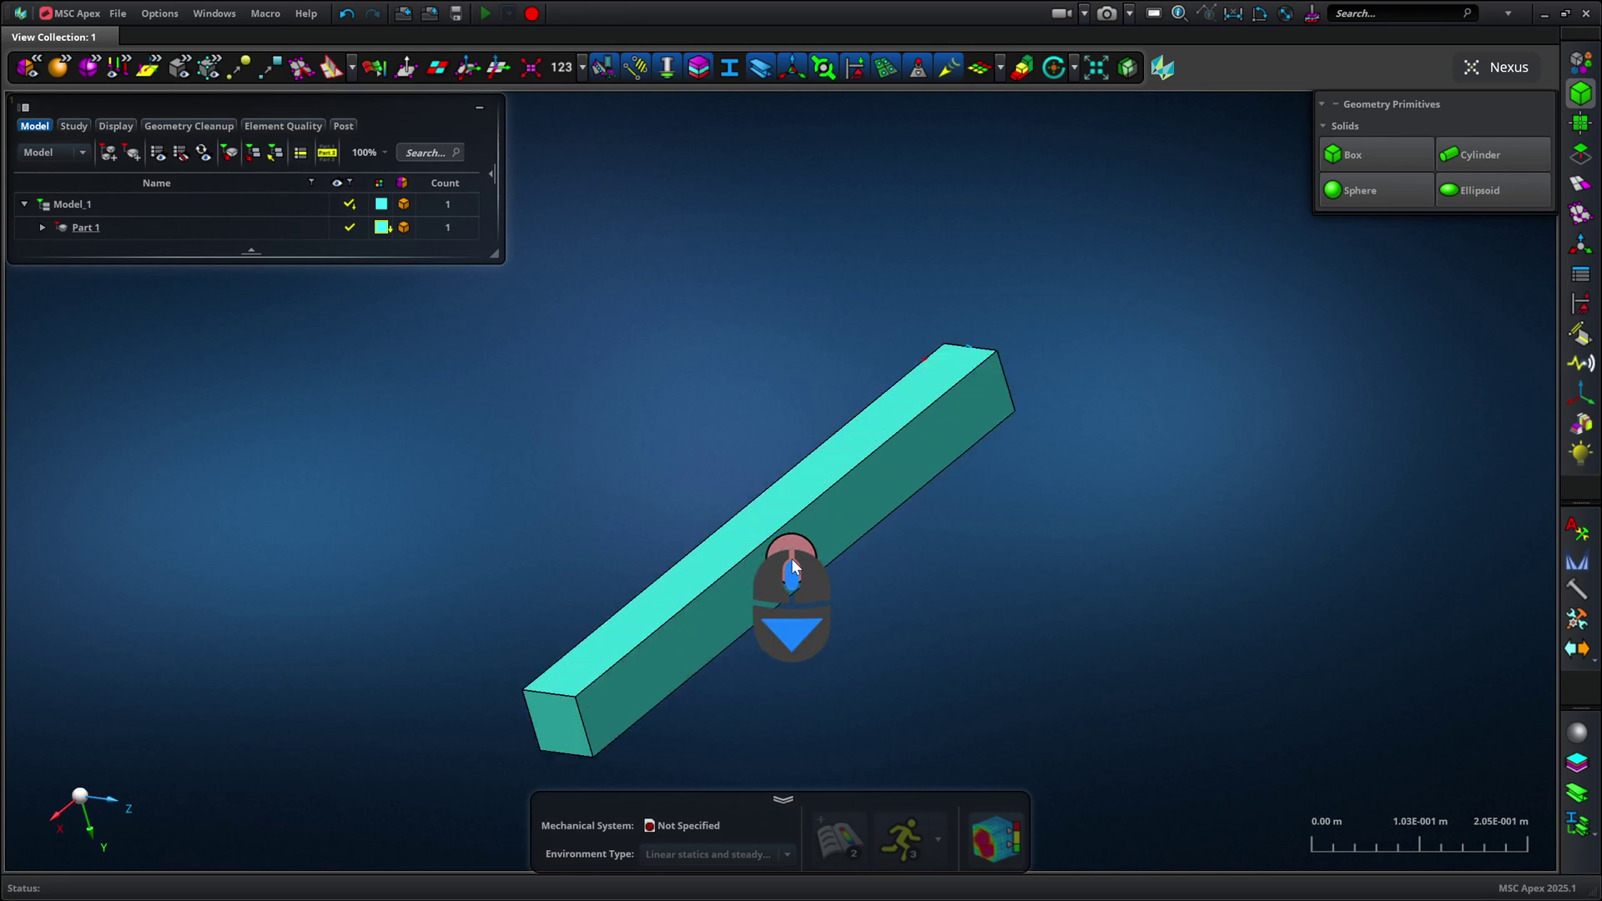
scroll(793, 564, down, 2)
scroll(791, 558, up, 2)
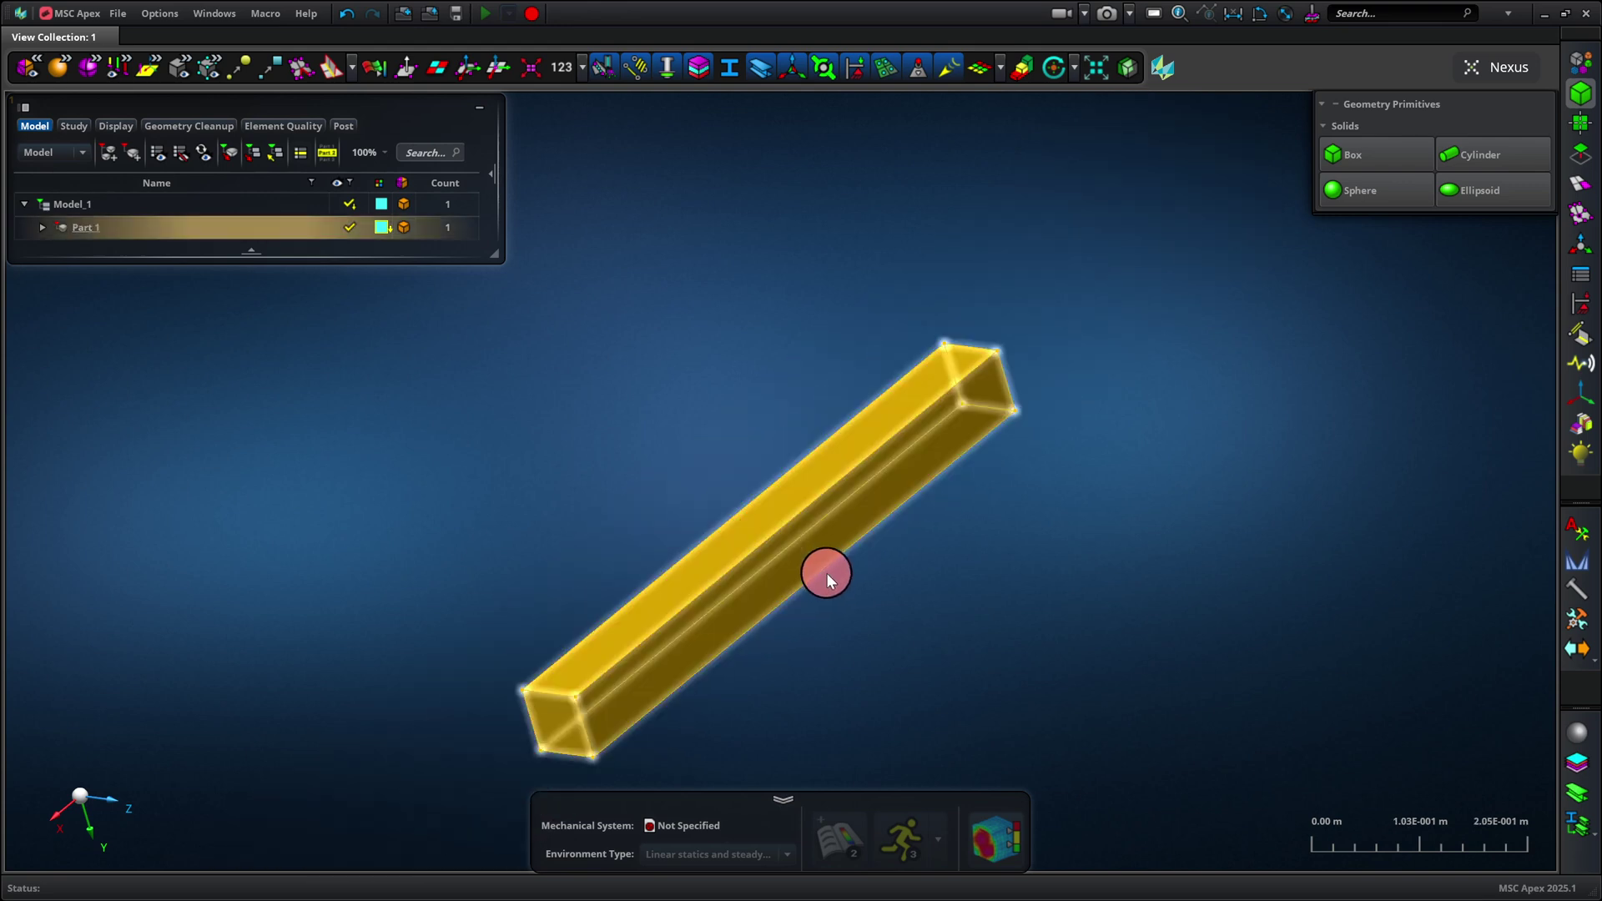
scroll(826, 605, down, 2)
scroll(838, 602, up, 2)
mouse_move(844, 609)
middle_down()
mouse_move(909, 555)
mouse_move(861, 568)
mouse_move(824, 497)
mouse_move(851, 541)
mouse_move(845, 635)
middle_up()
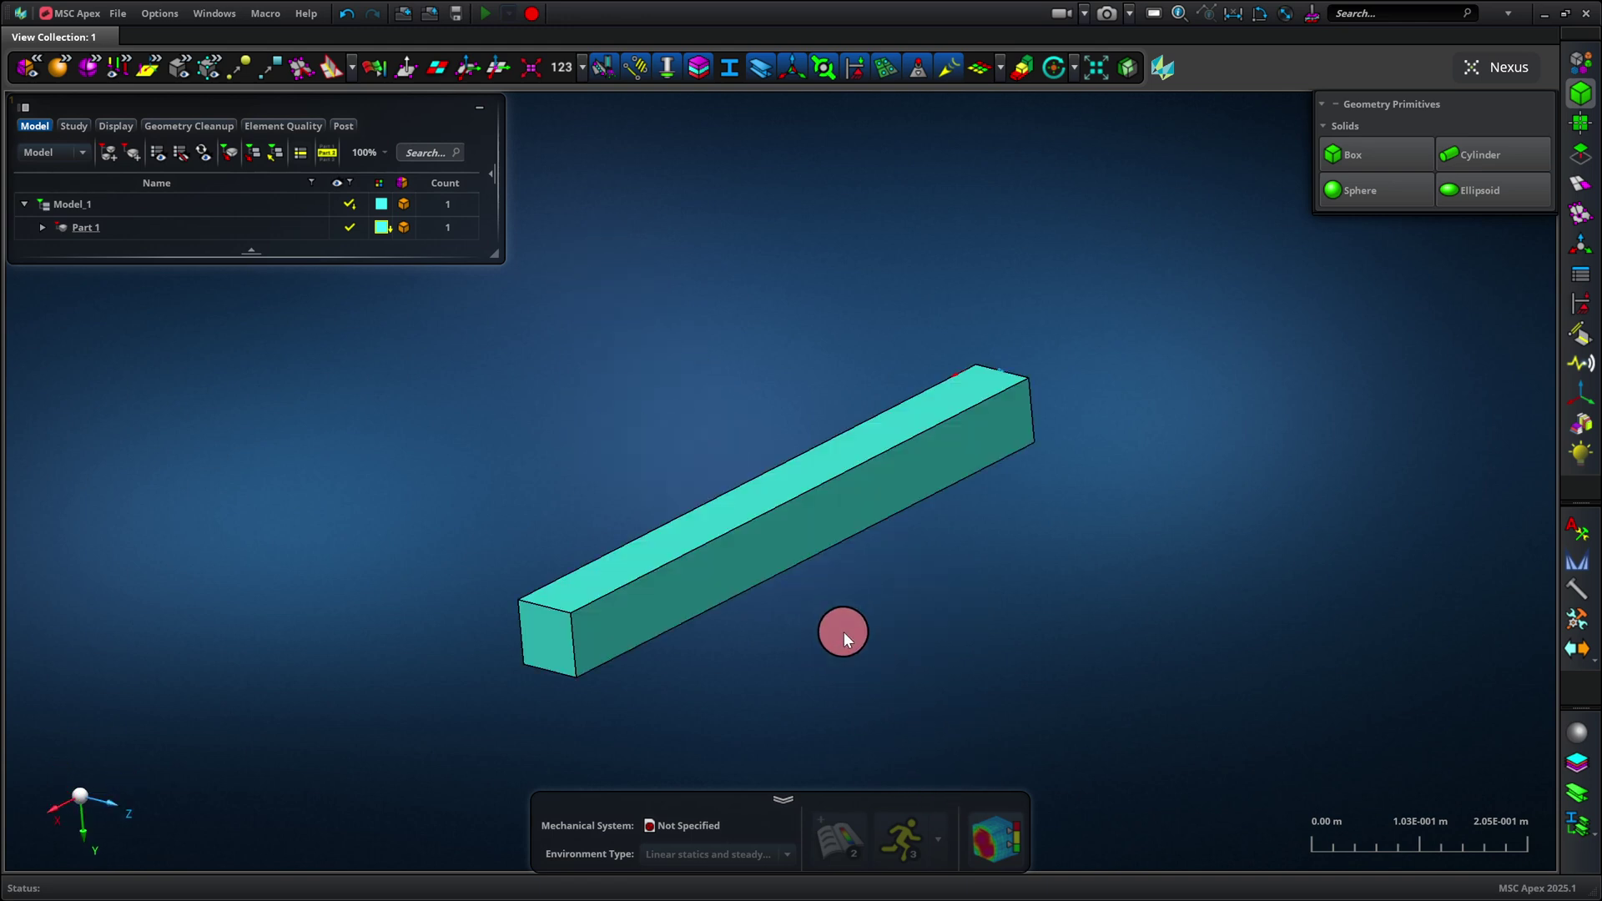
mouse_move(121, 784)
click(84, 801)
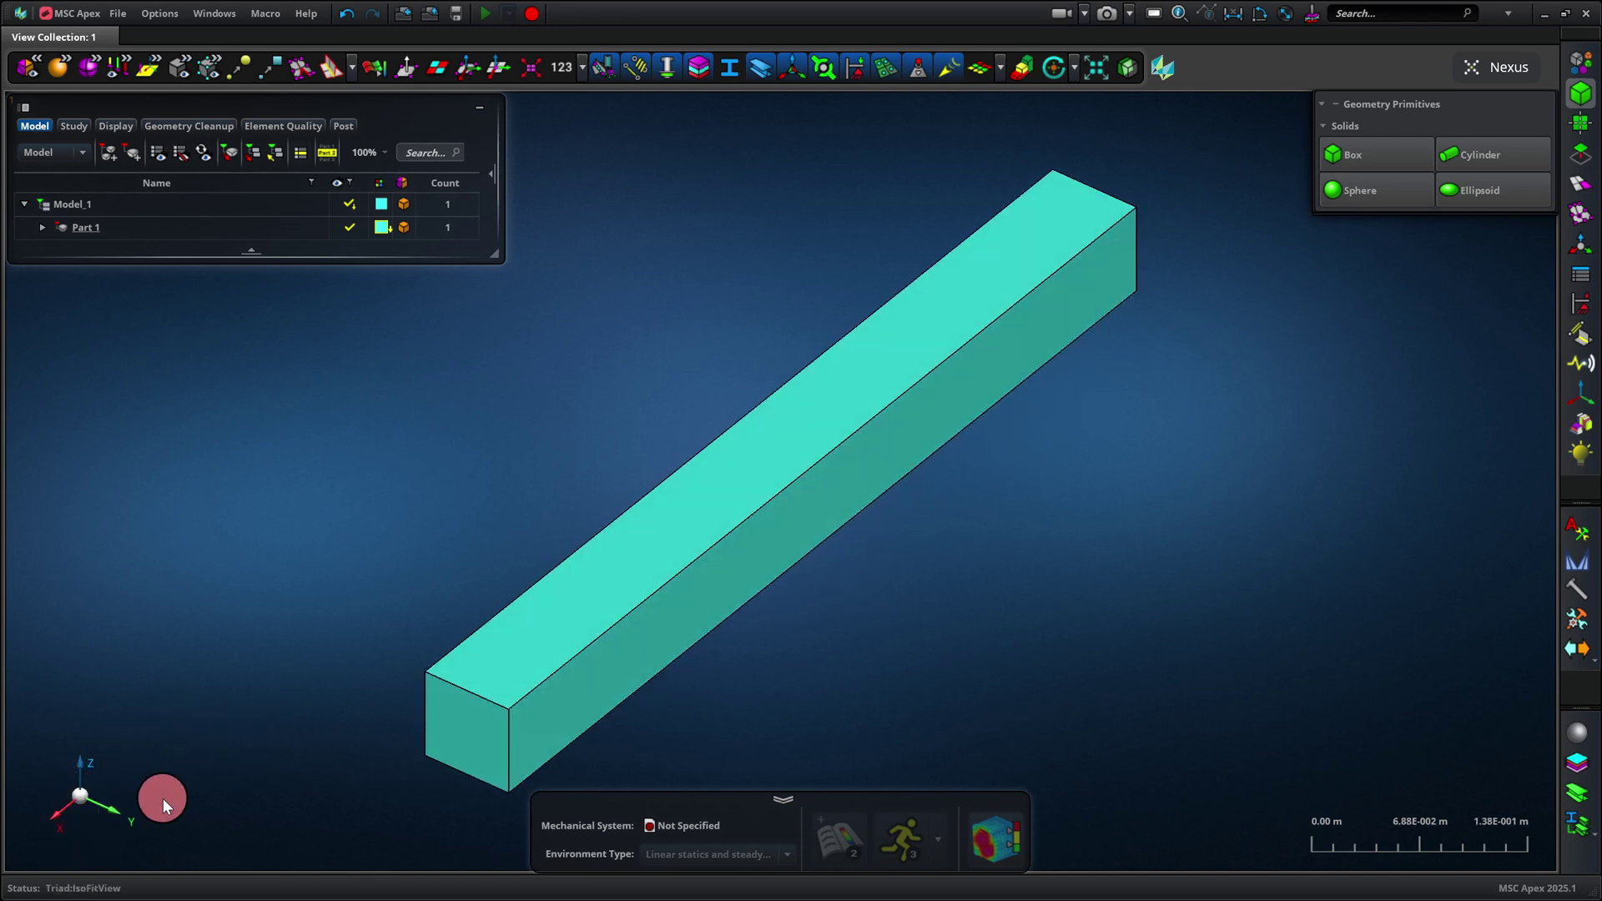
Examine the beam by rotating the view about the Y and Z axes, and return to the fitted isometric view with nothing selected
click(114, 809)
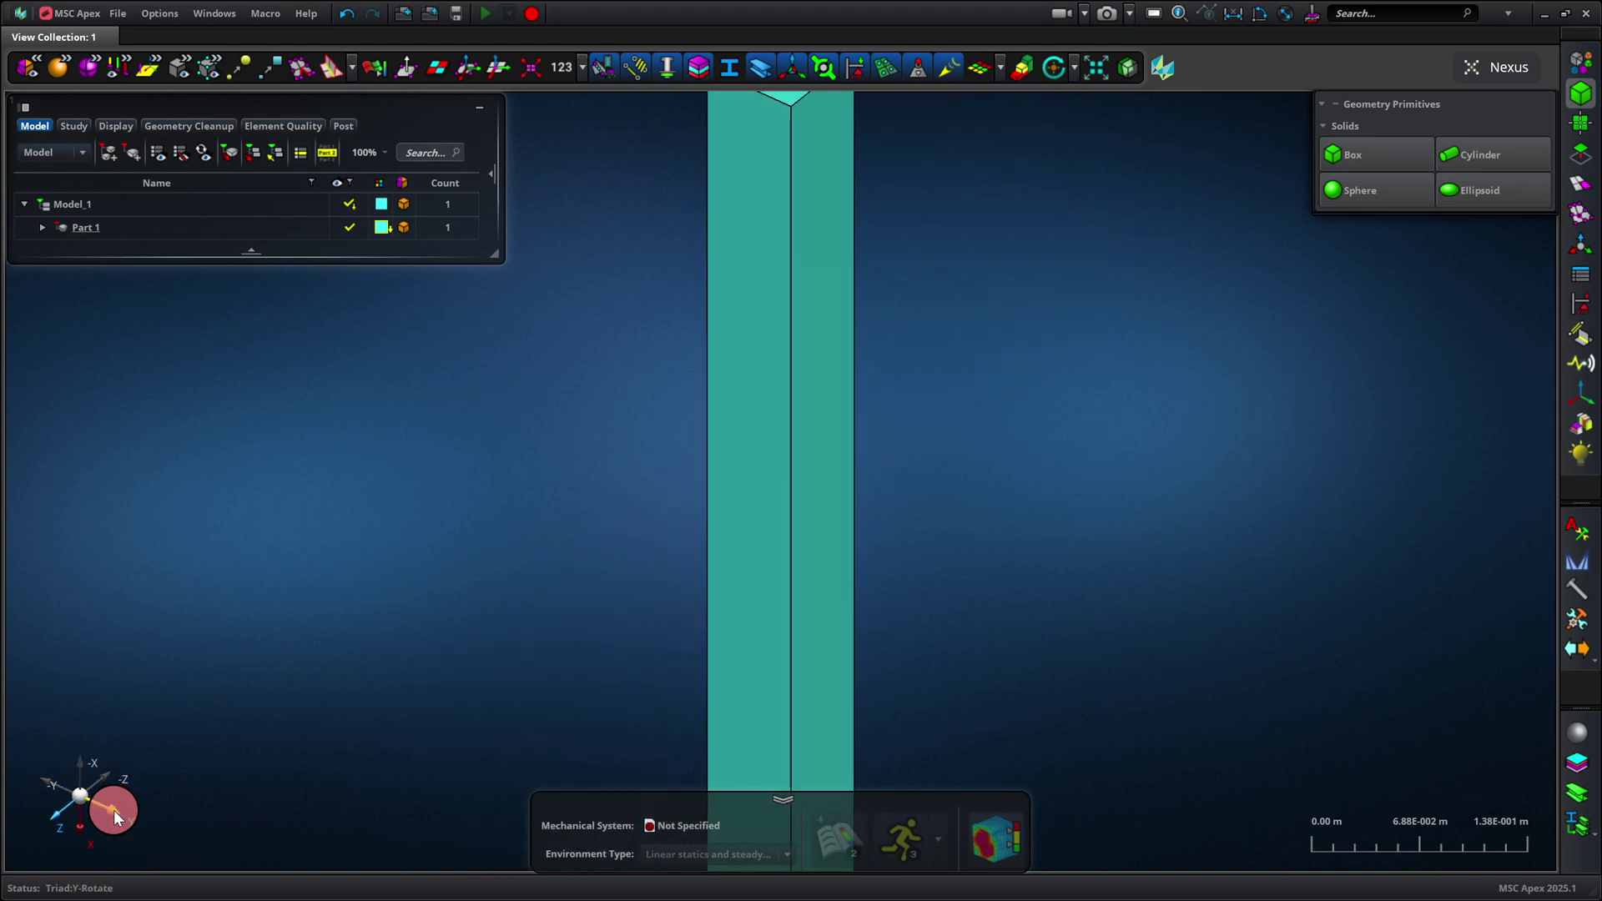
click(113, 809)
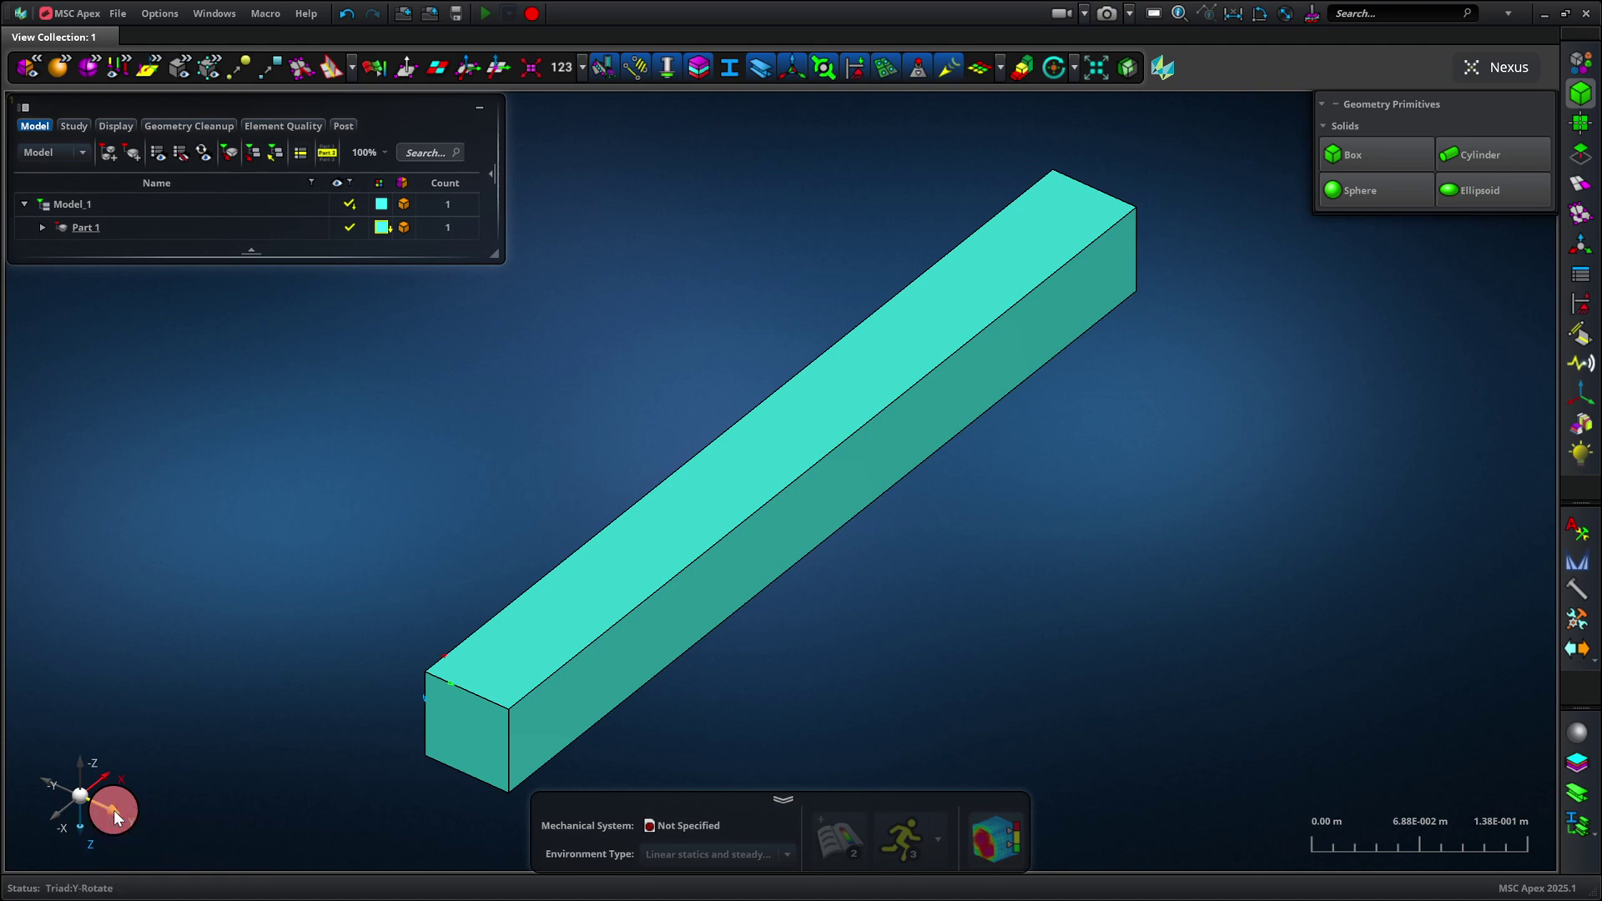
click(113, 809)
click(114, 810)
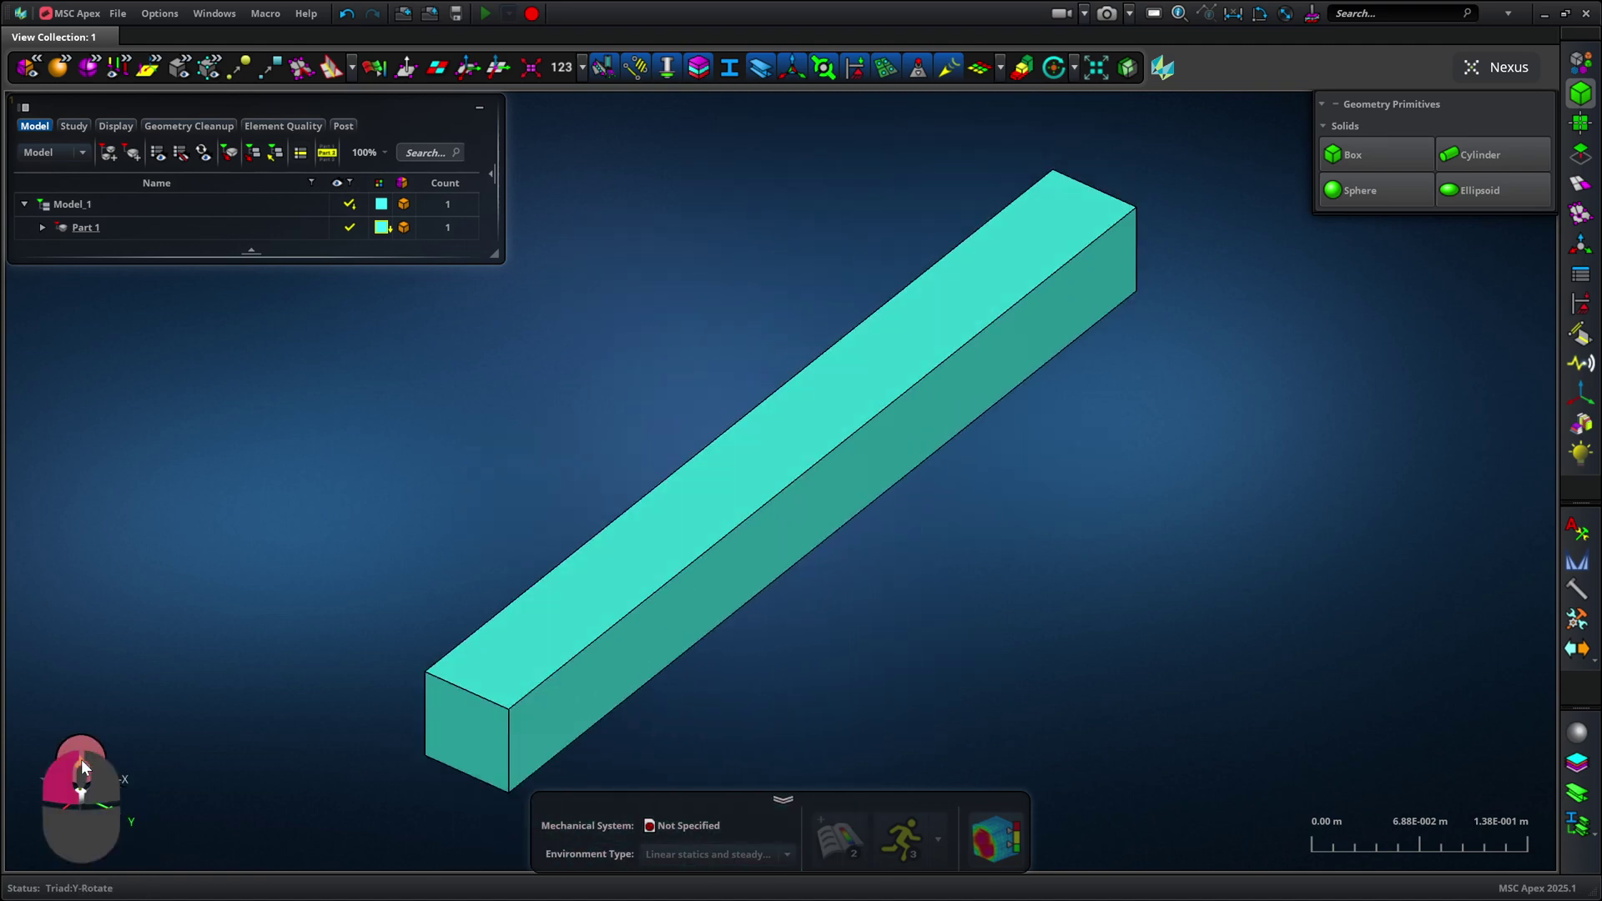
click(82, 759)
click(81, 759)
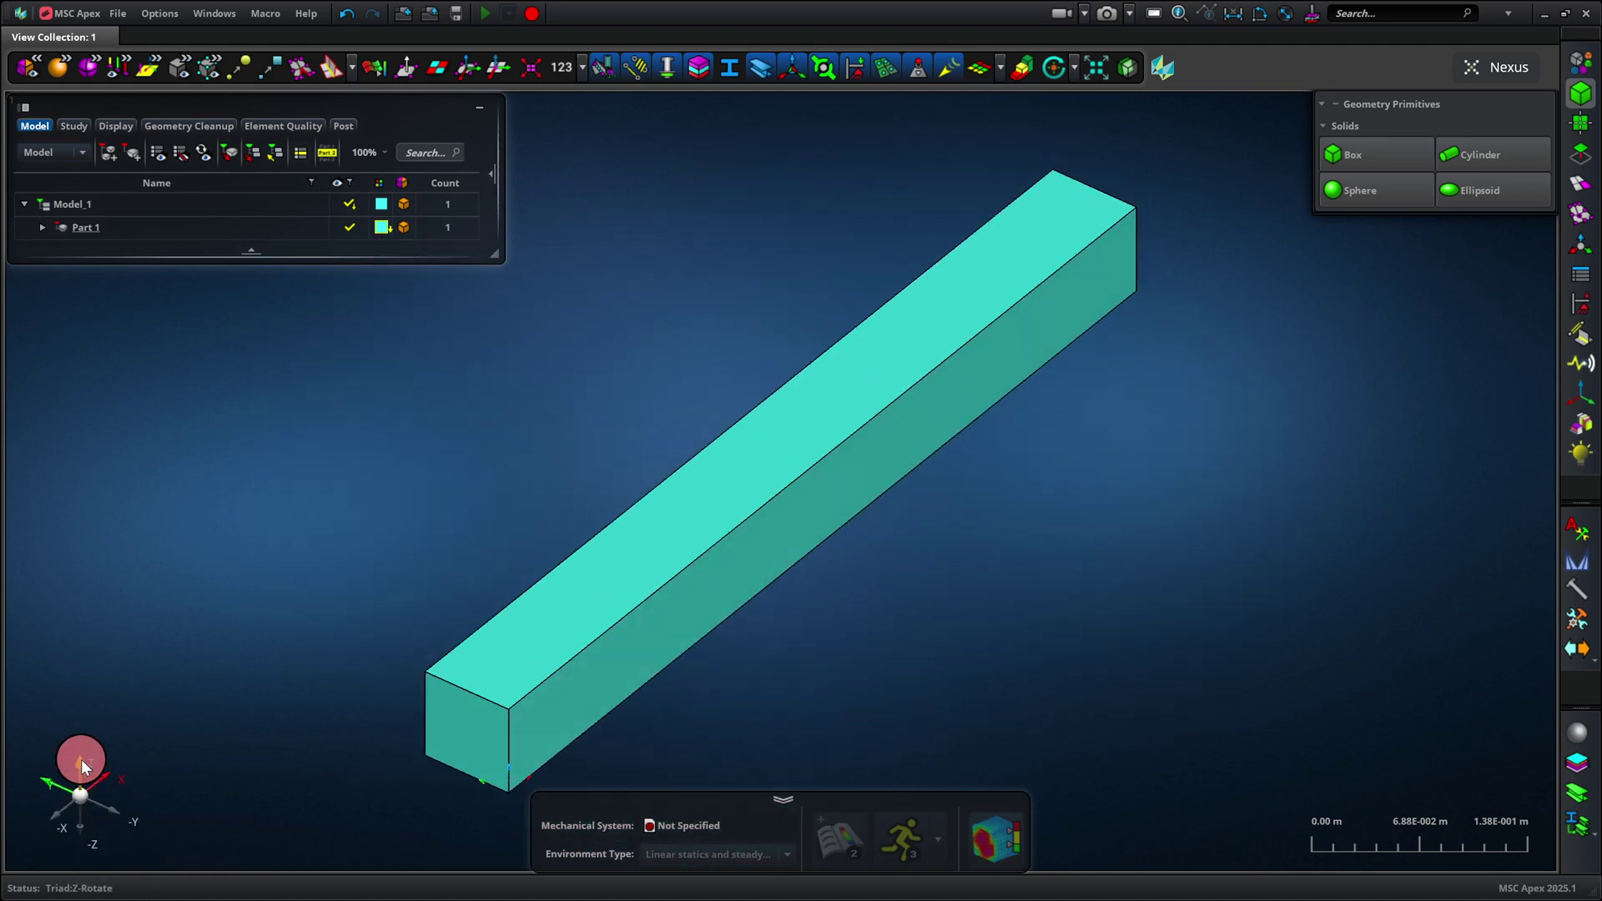
click(81, 759)
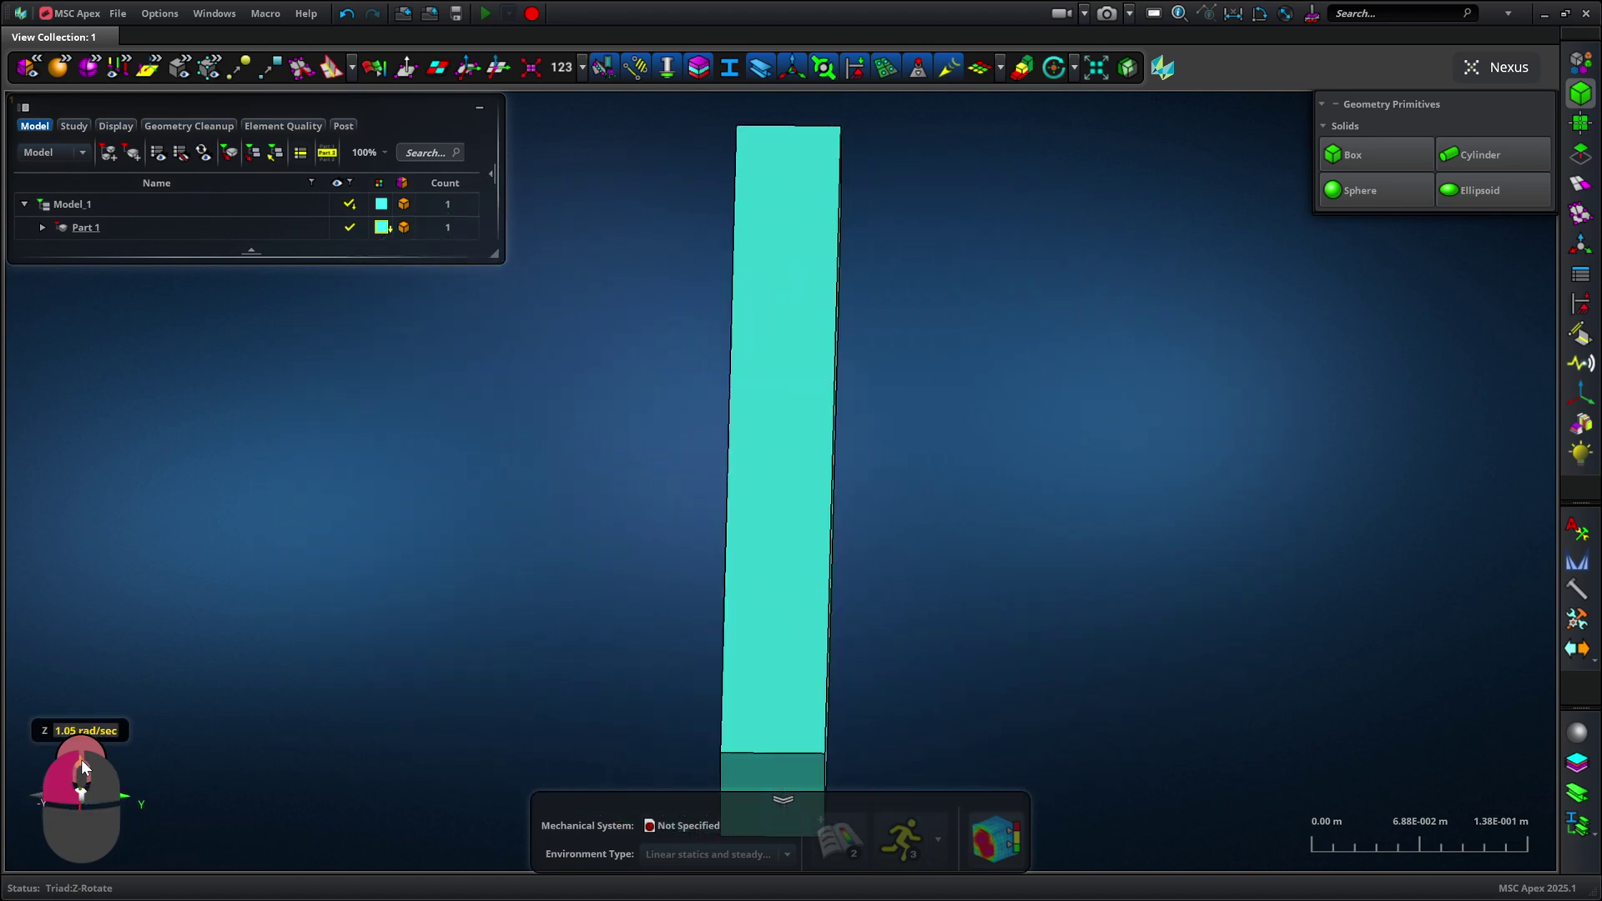
click(717, 619)
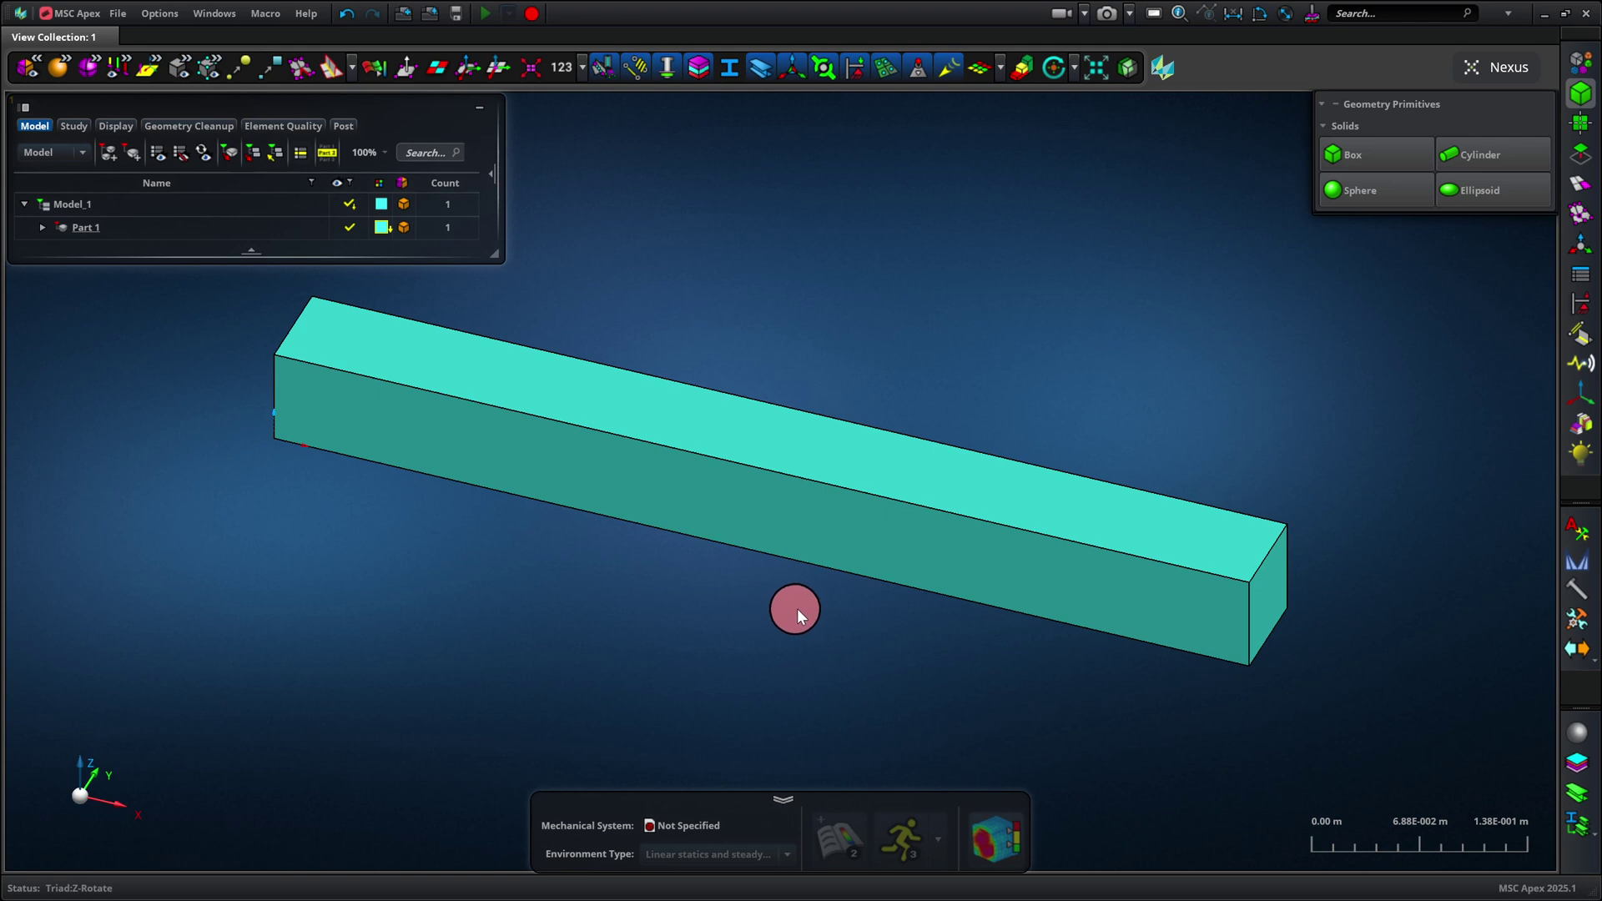
scroll(773, 618, down, 10)
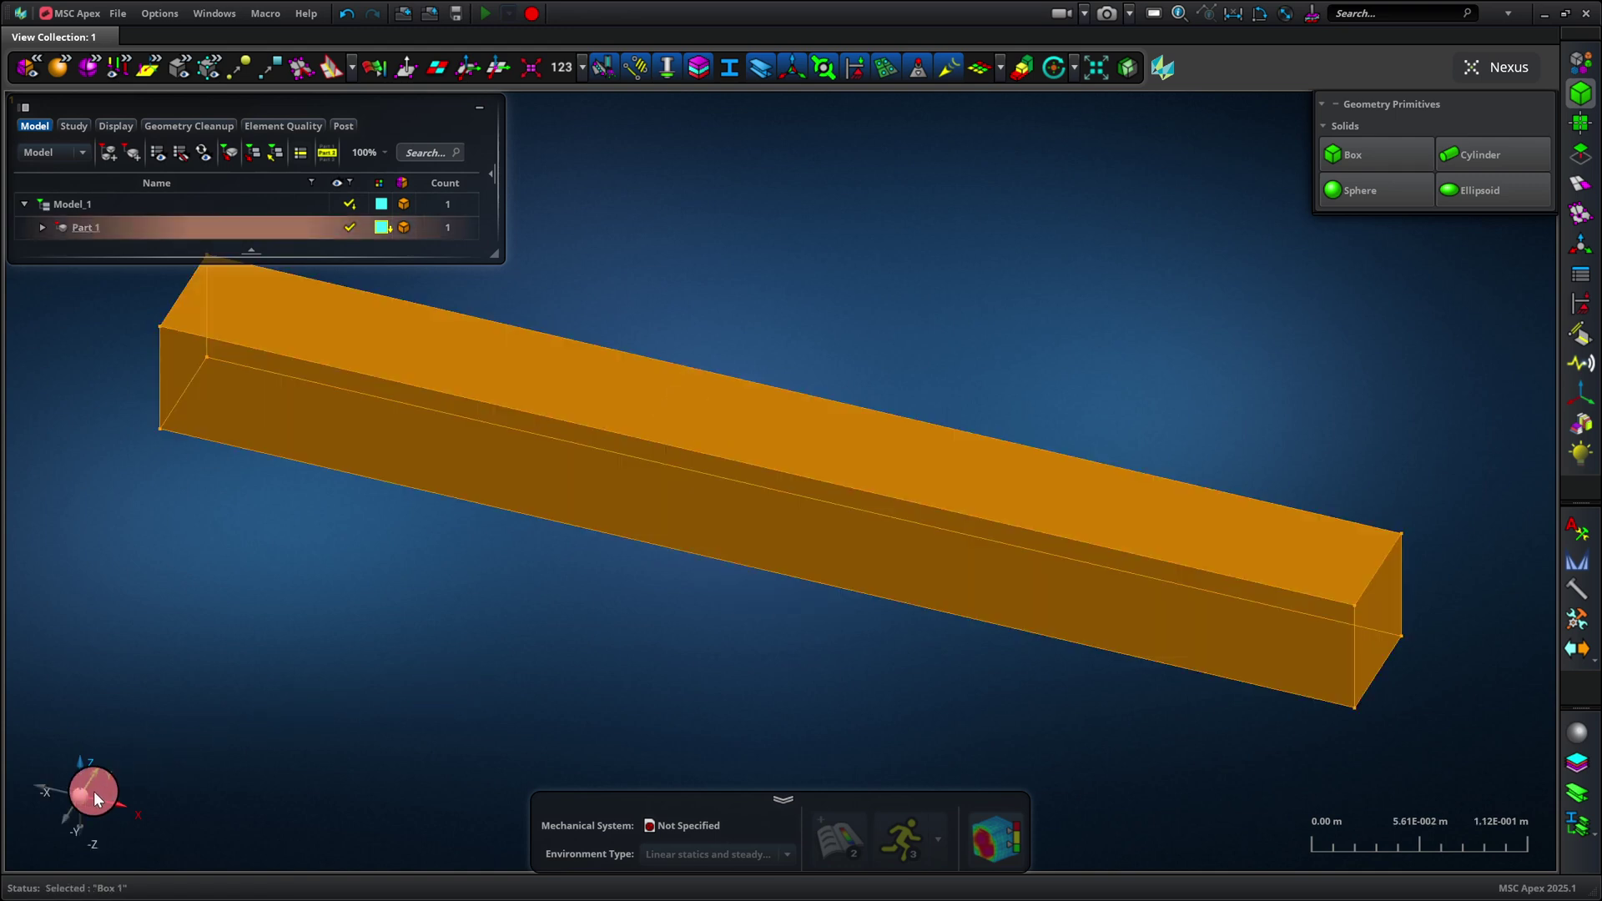
click(83, 794)
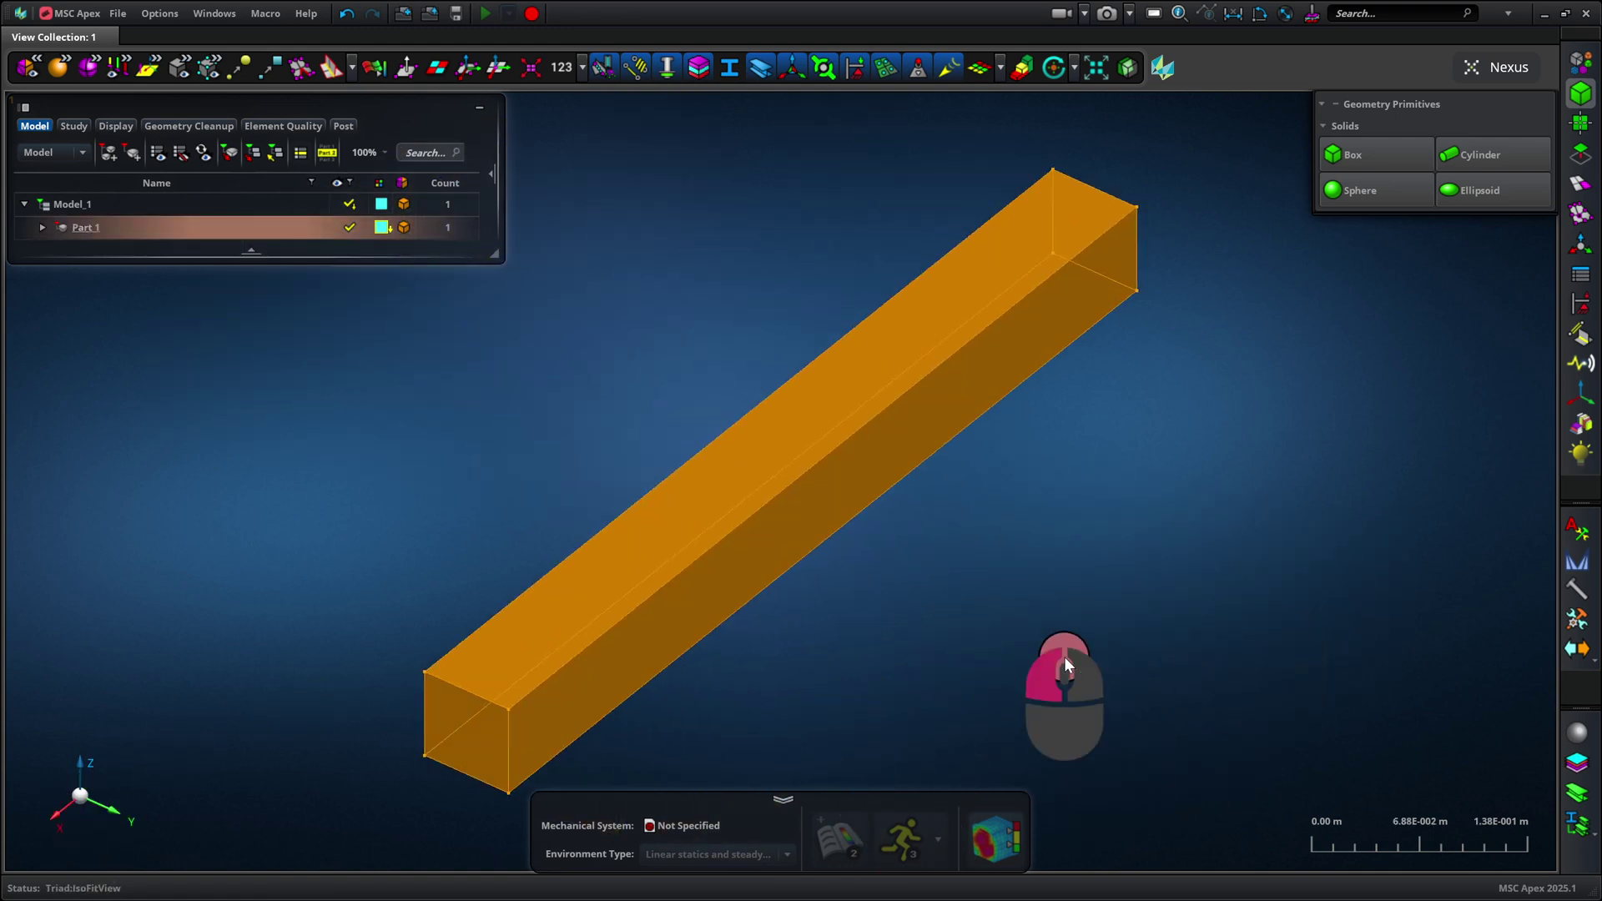
click(1064, 657)
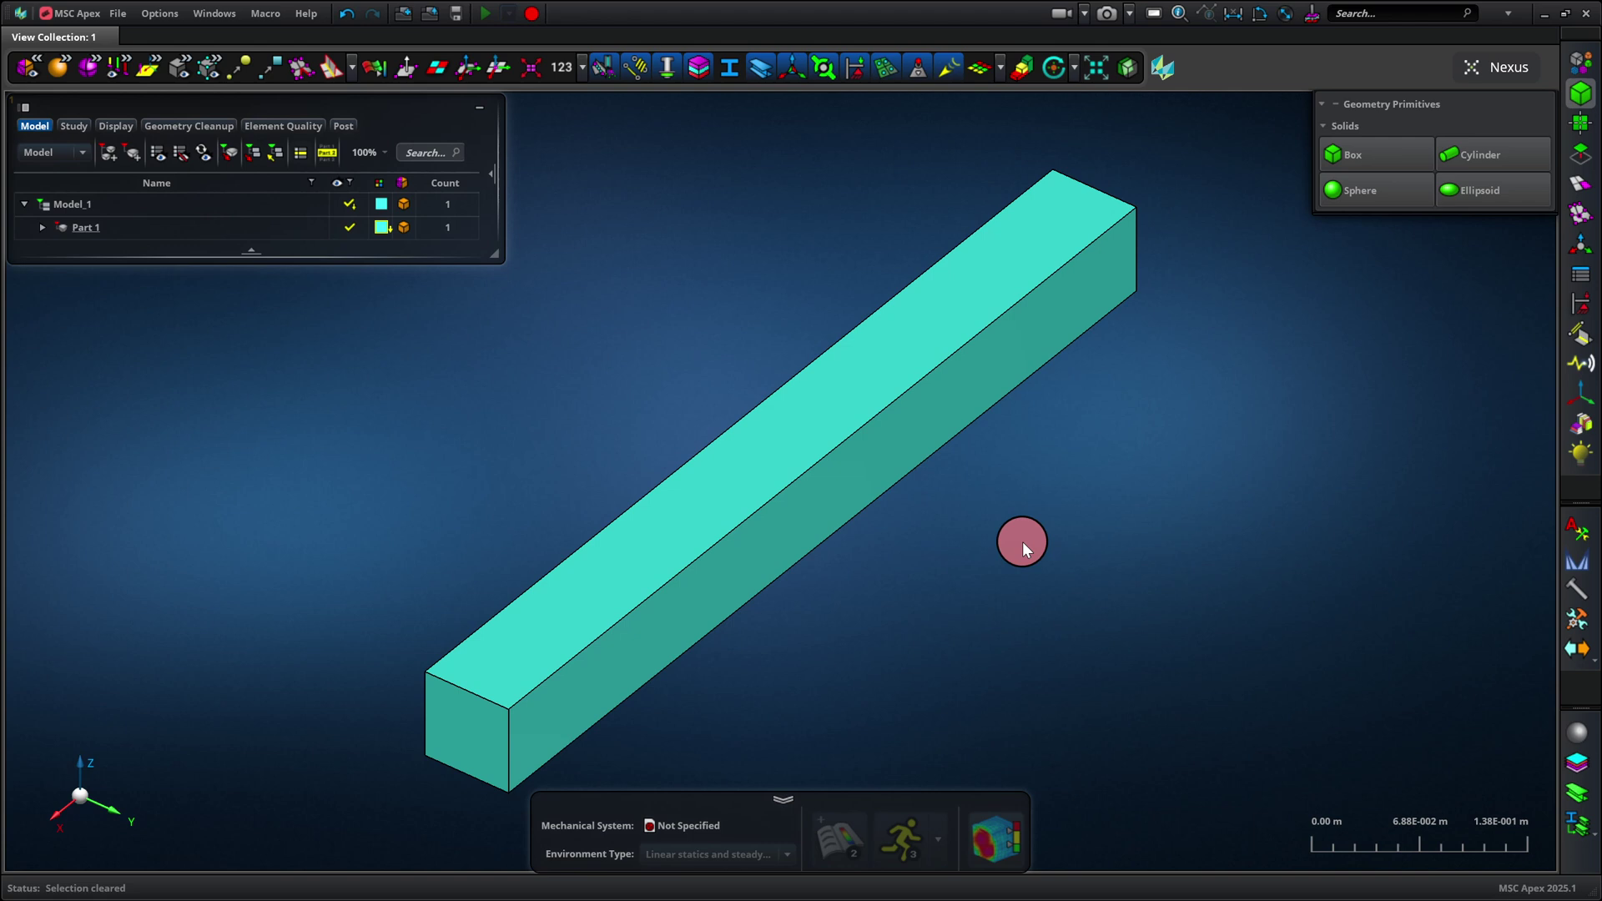
Create a hexahedral solid mesh on the beam with a mesh size of 0.05 m
click(1578, 189)
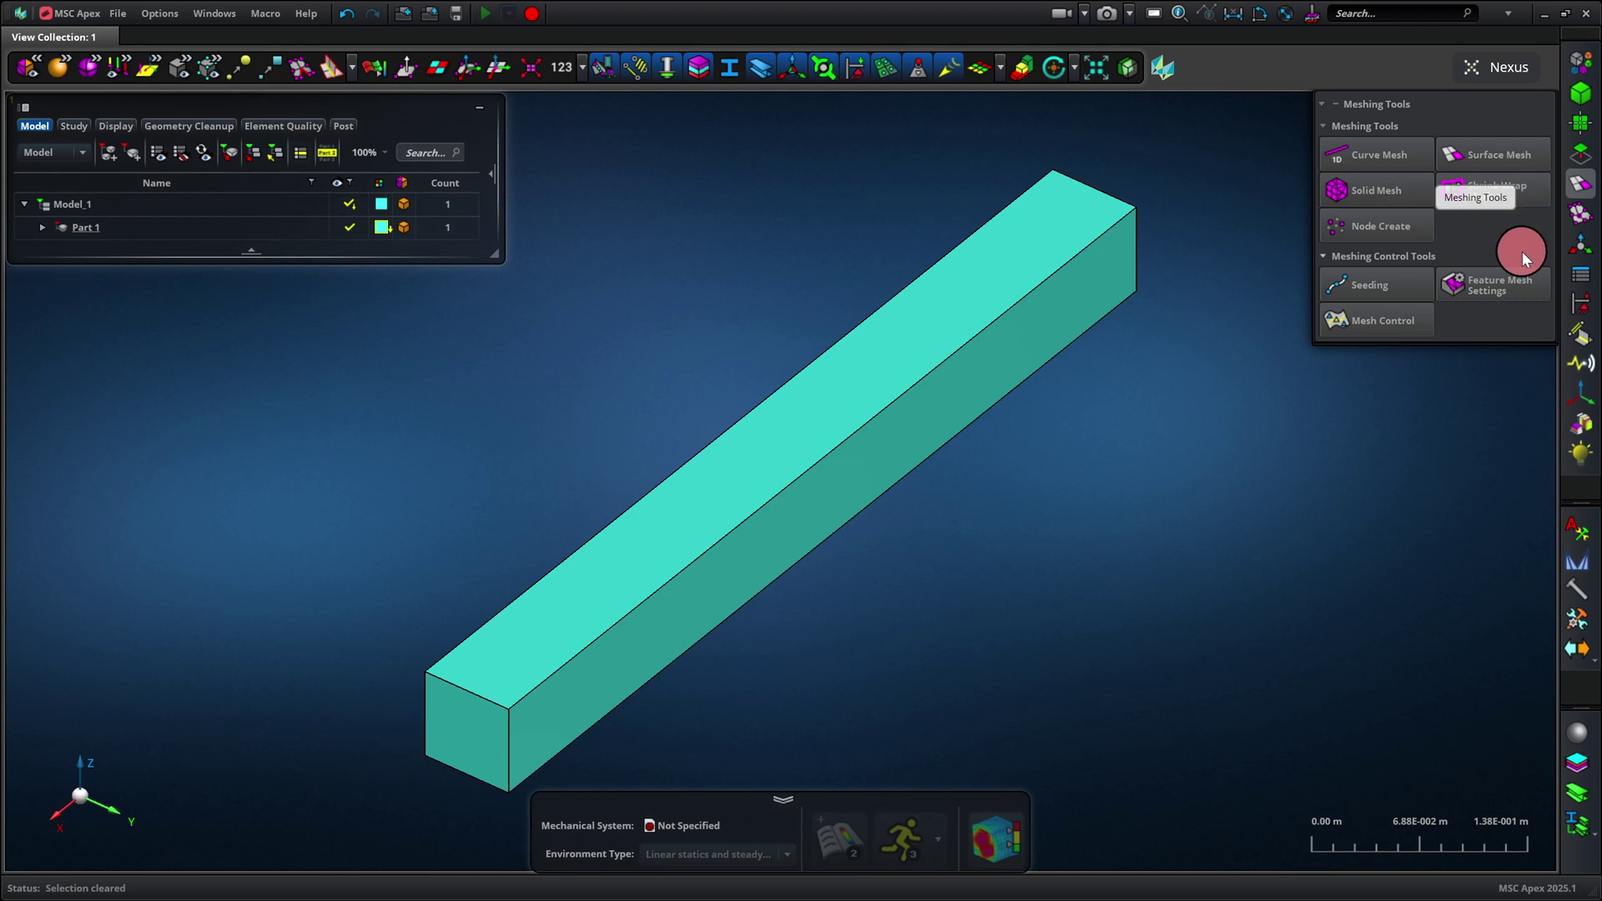
click(1387, 194)
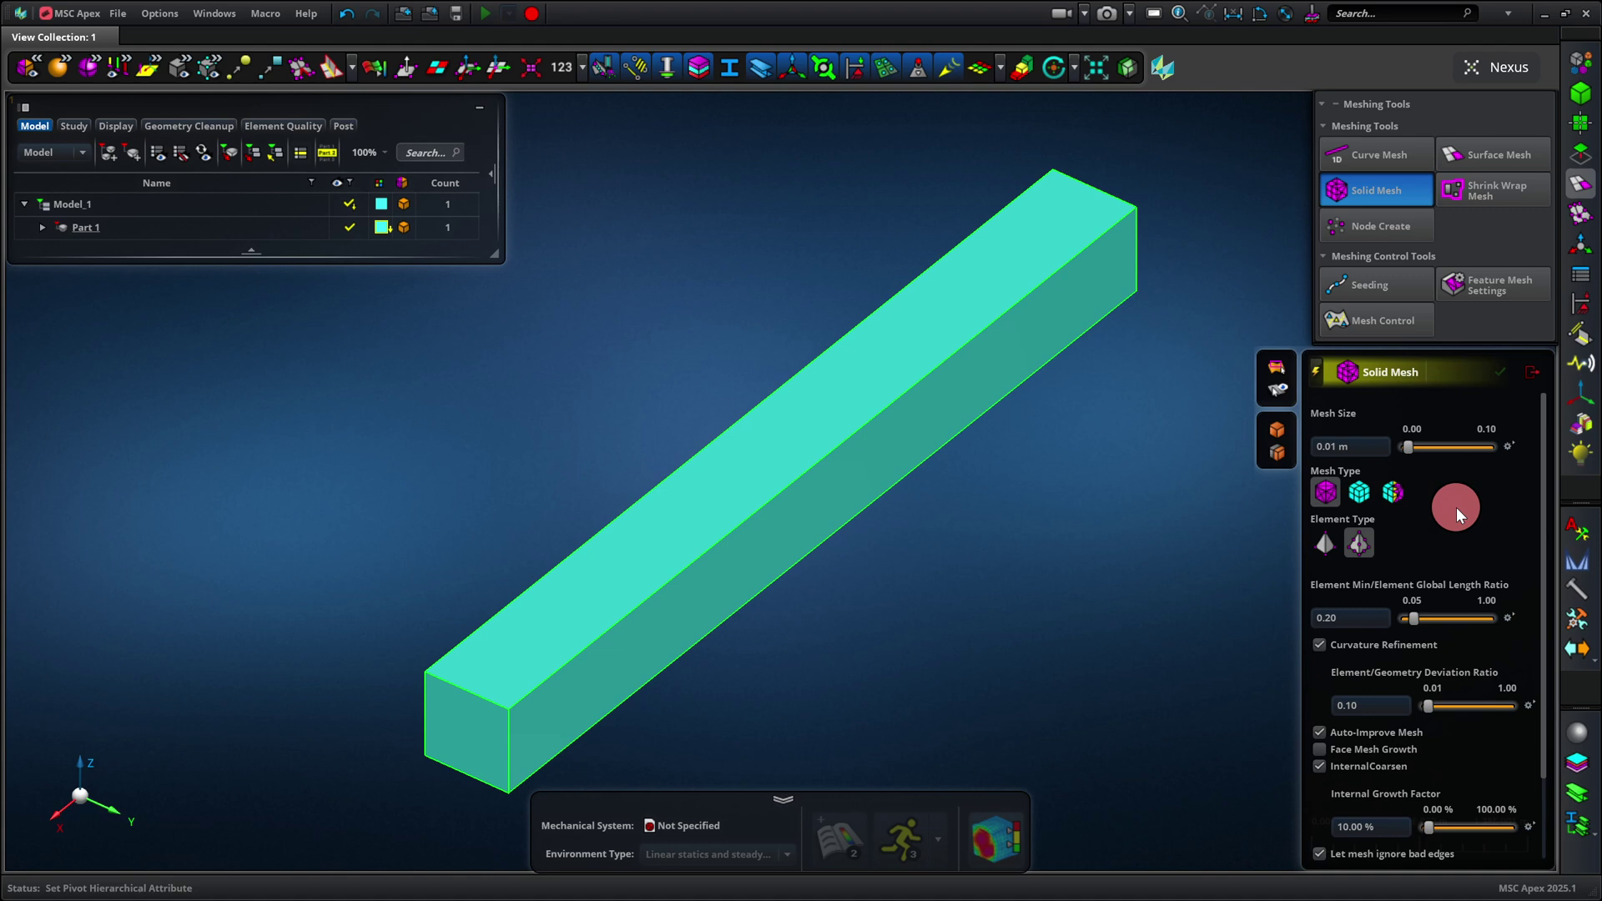
click(1359, 494)
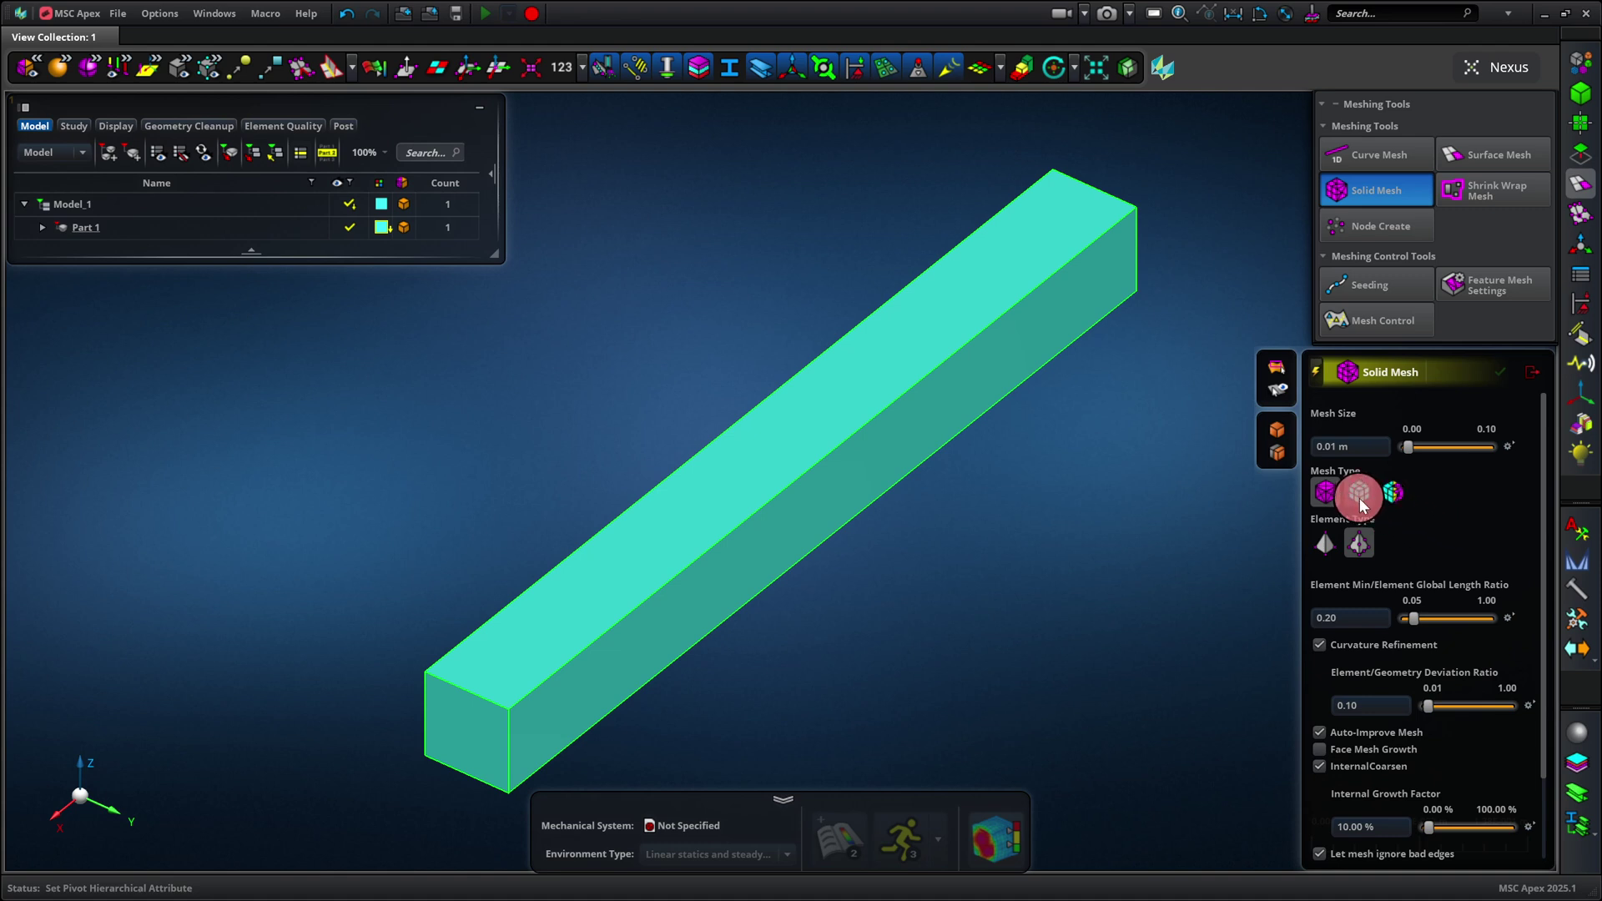
click(1389, 499)
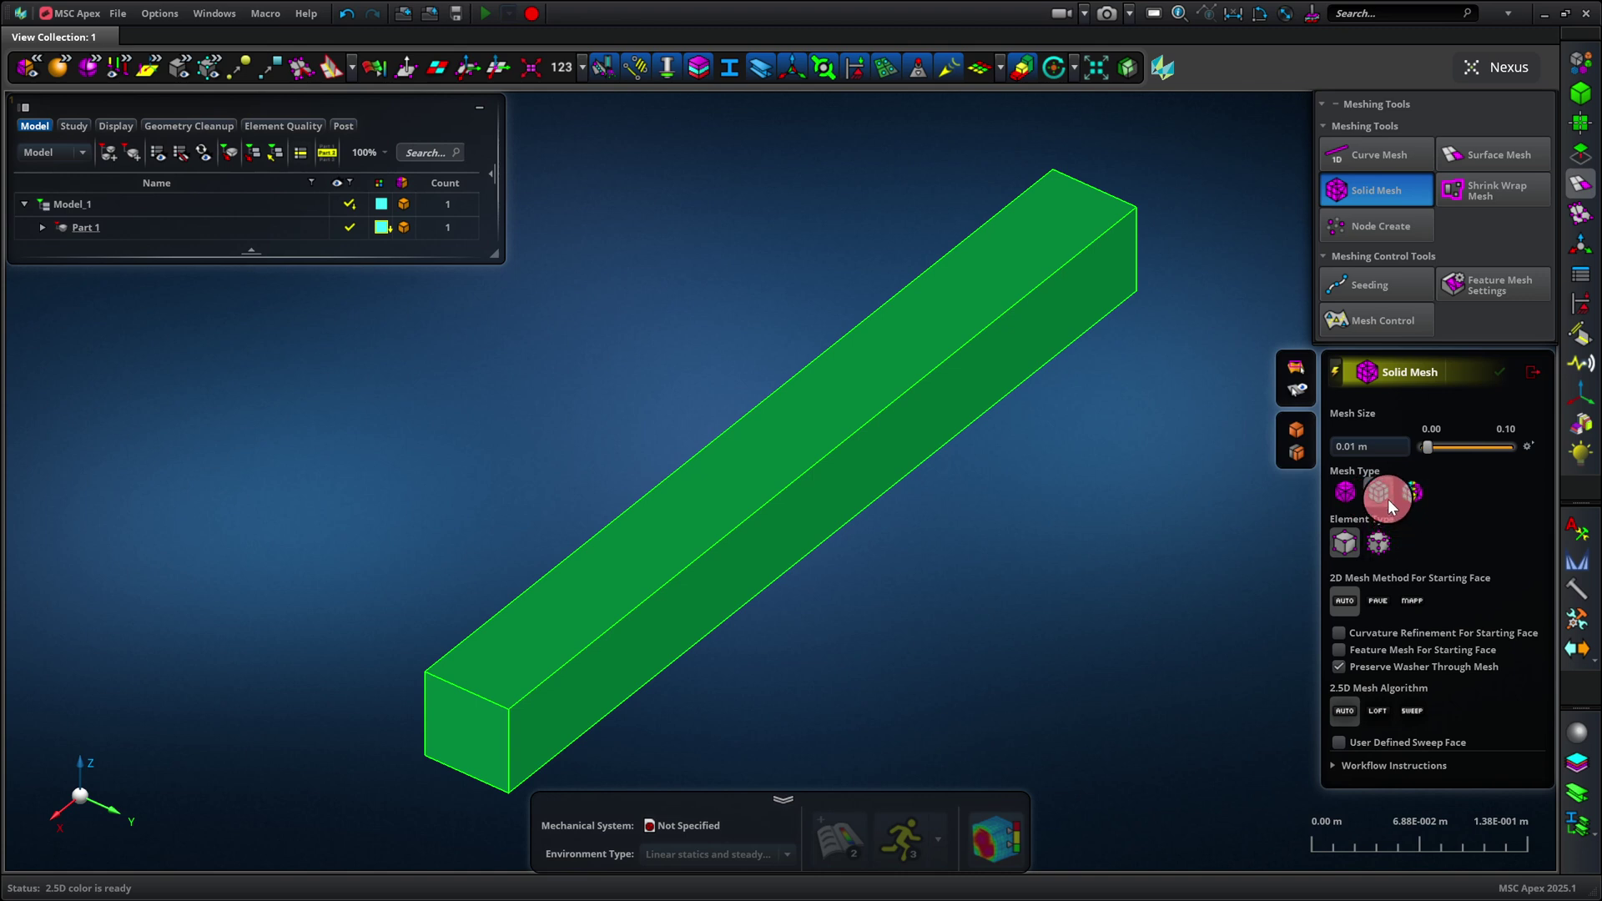
click(1379, 449)
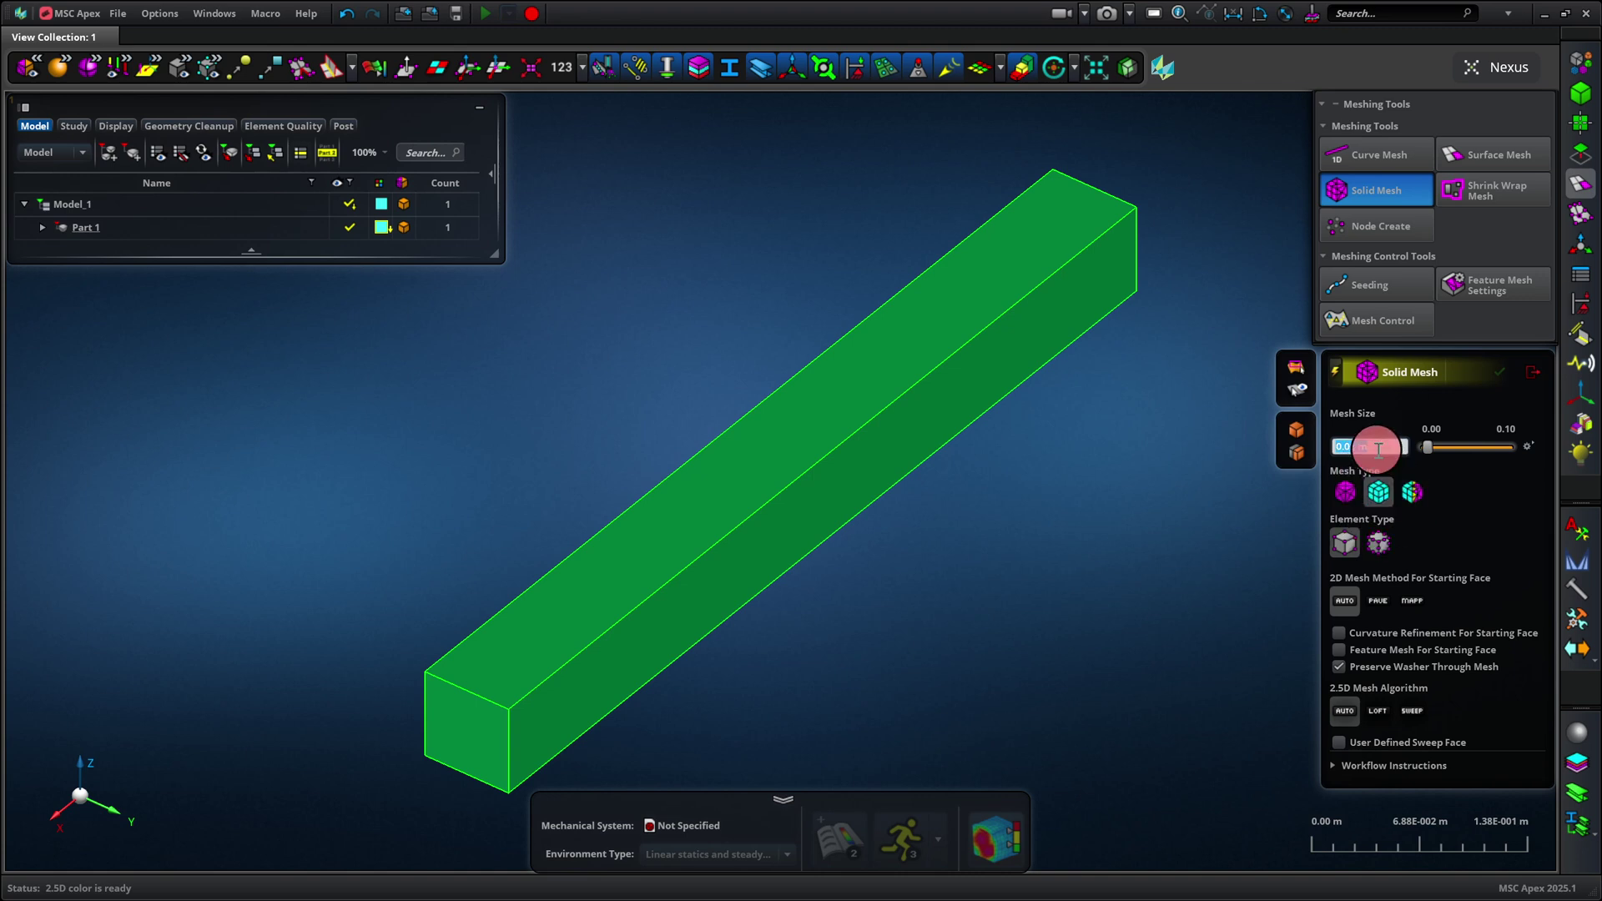
text(0.05)
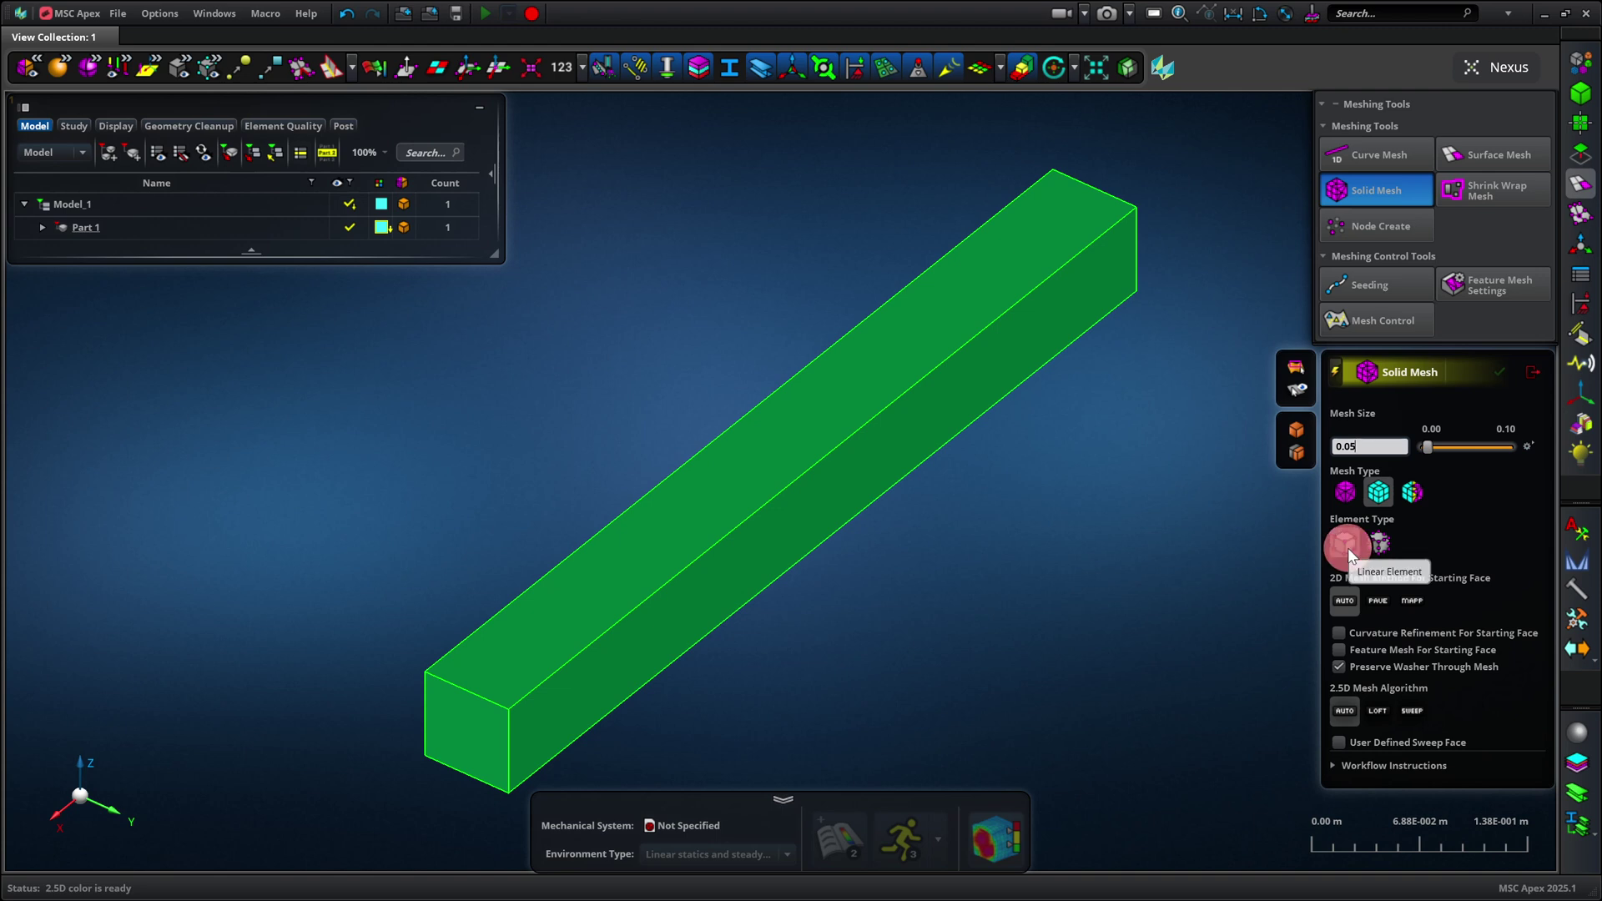
click(814, 452)
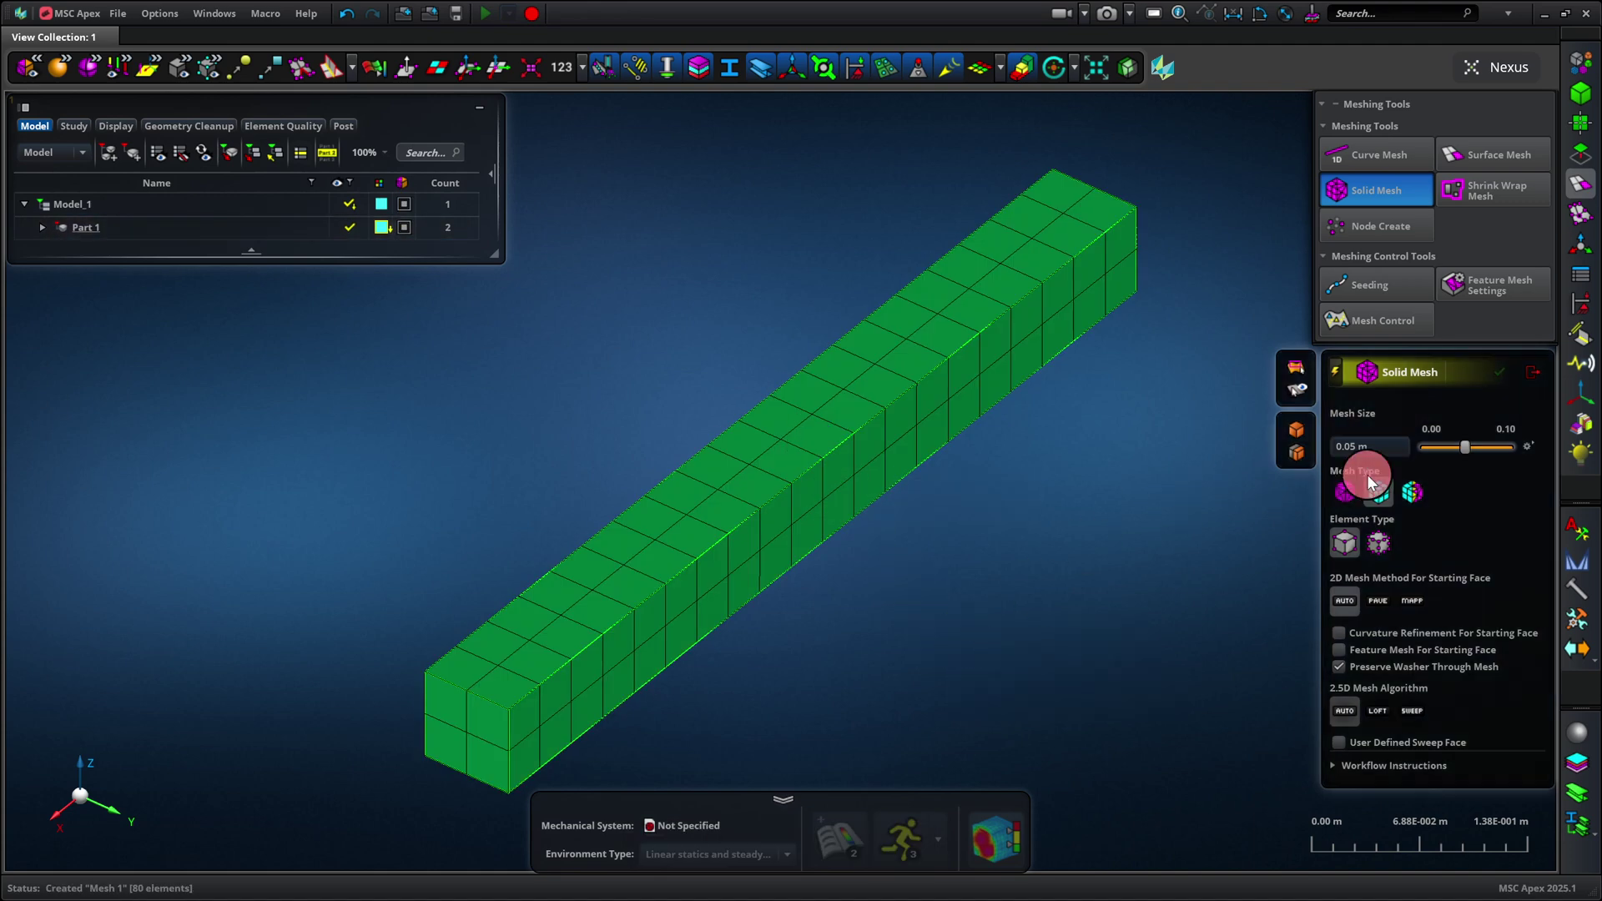
click(1529, 376)
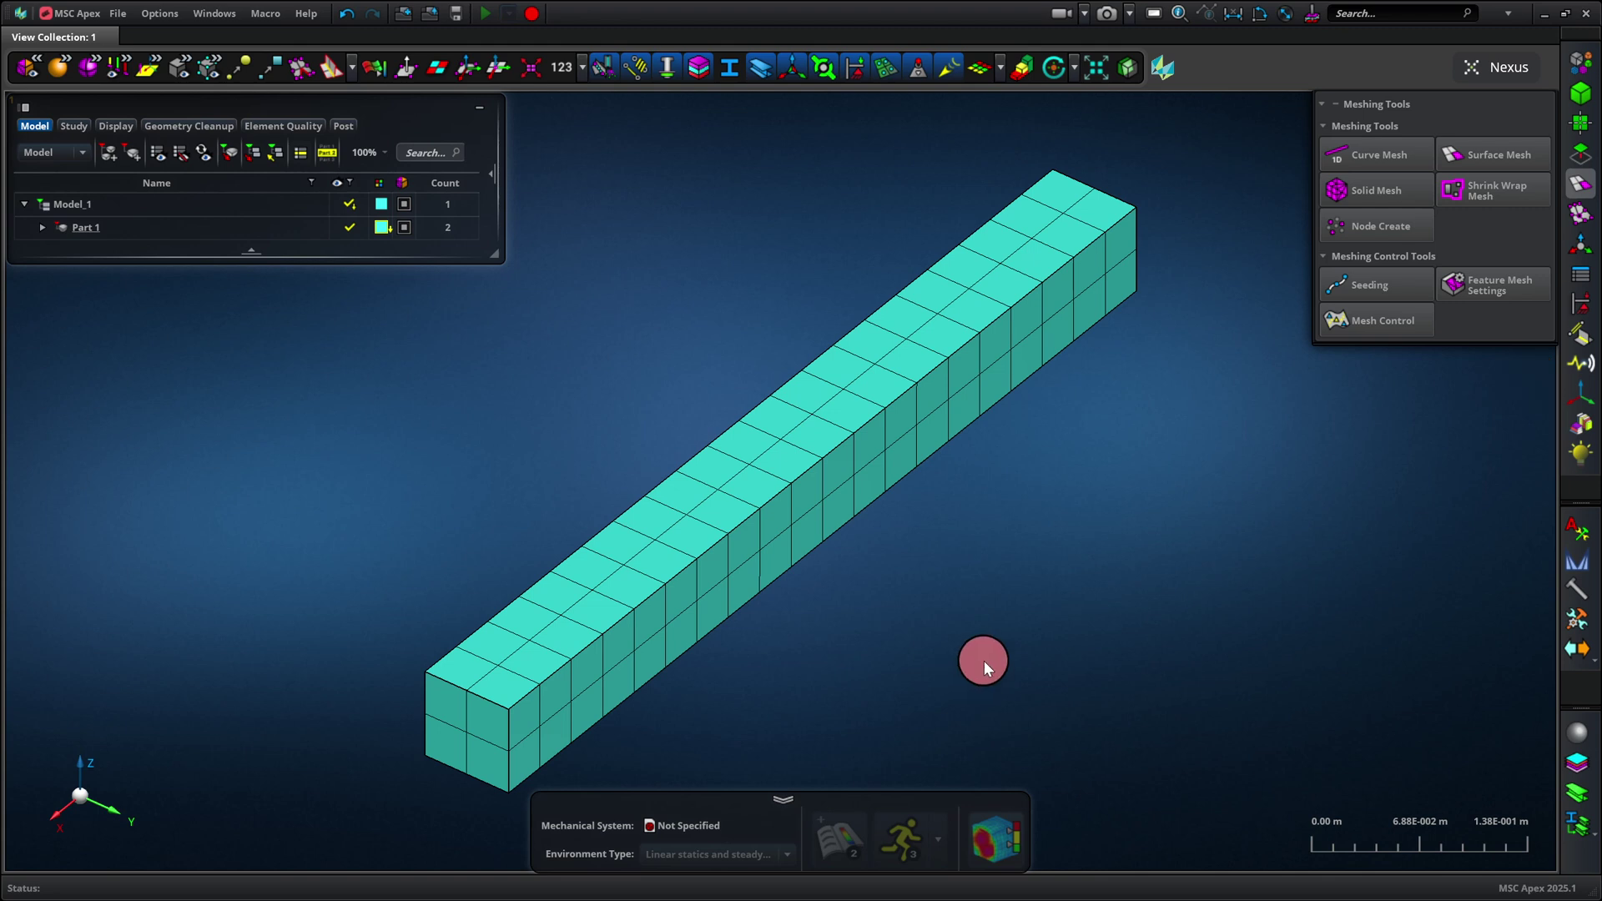
Create a new isotropic material and name it Steel
click(1576, 733)
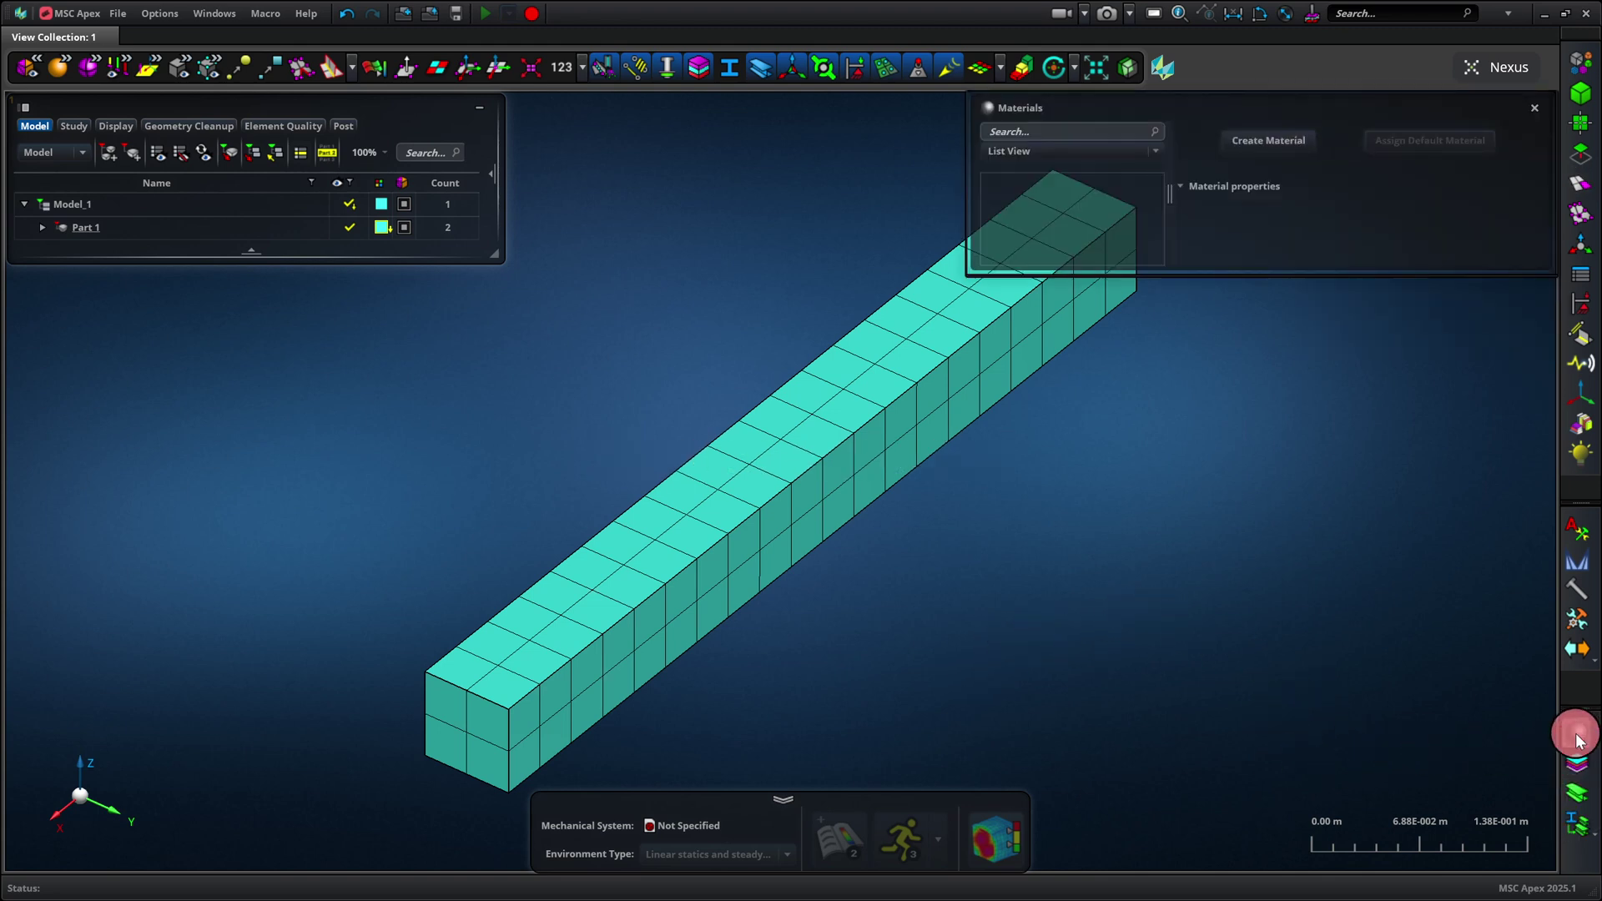
click(1277, 144)
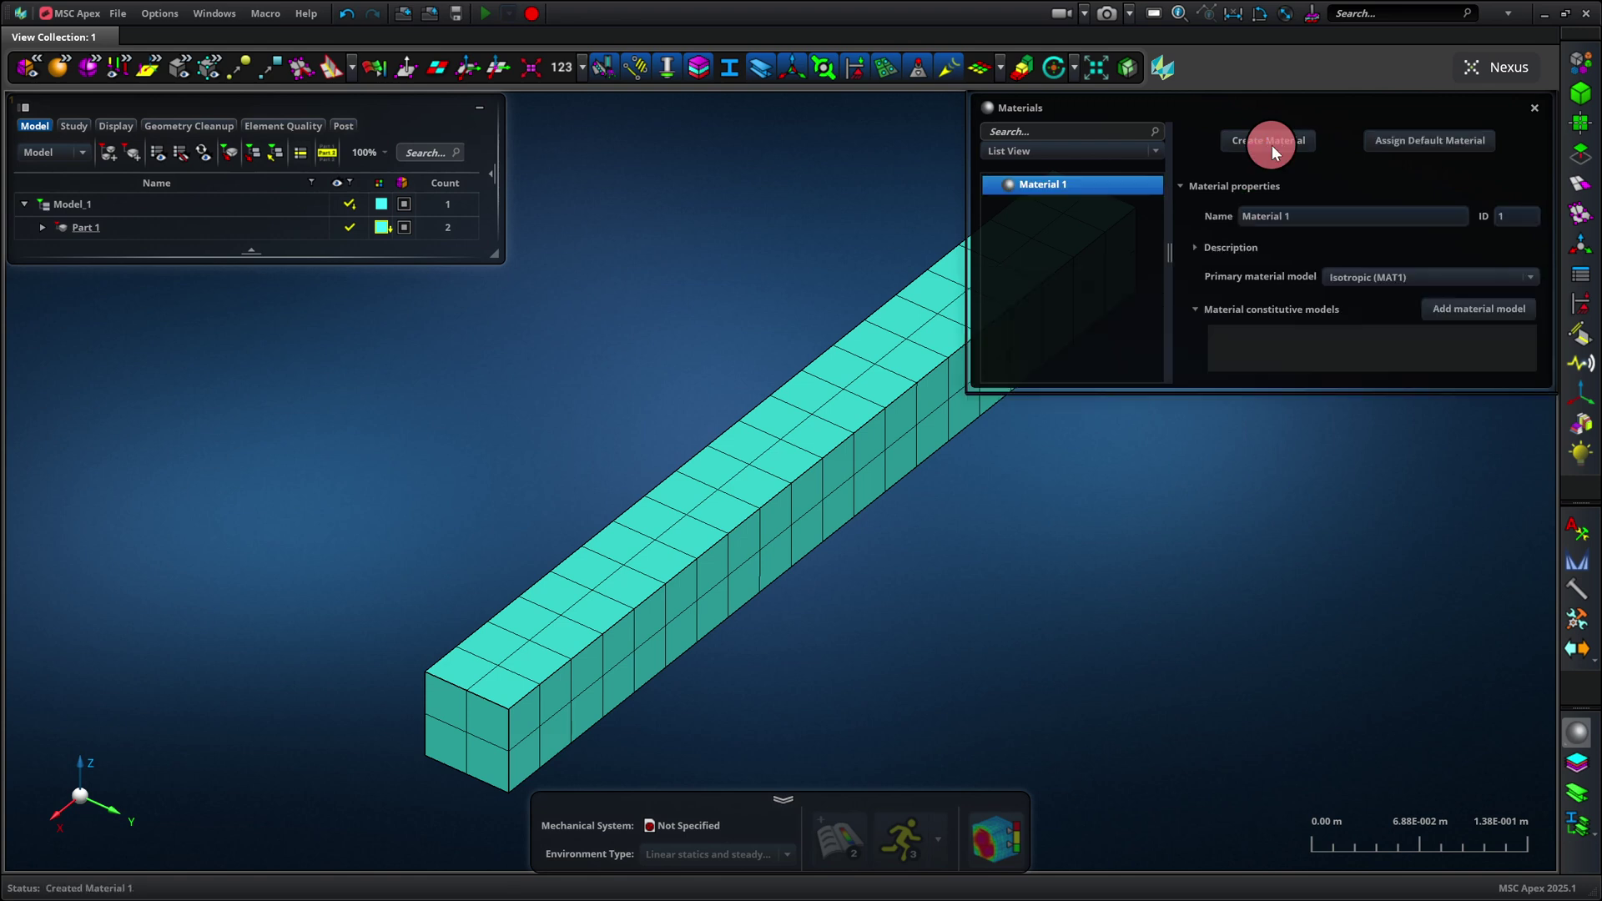
click(1306, 217)
text(Steel)
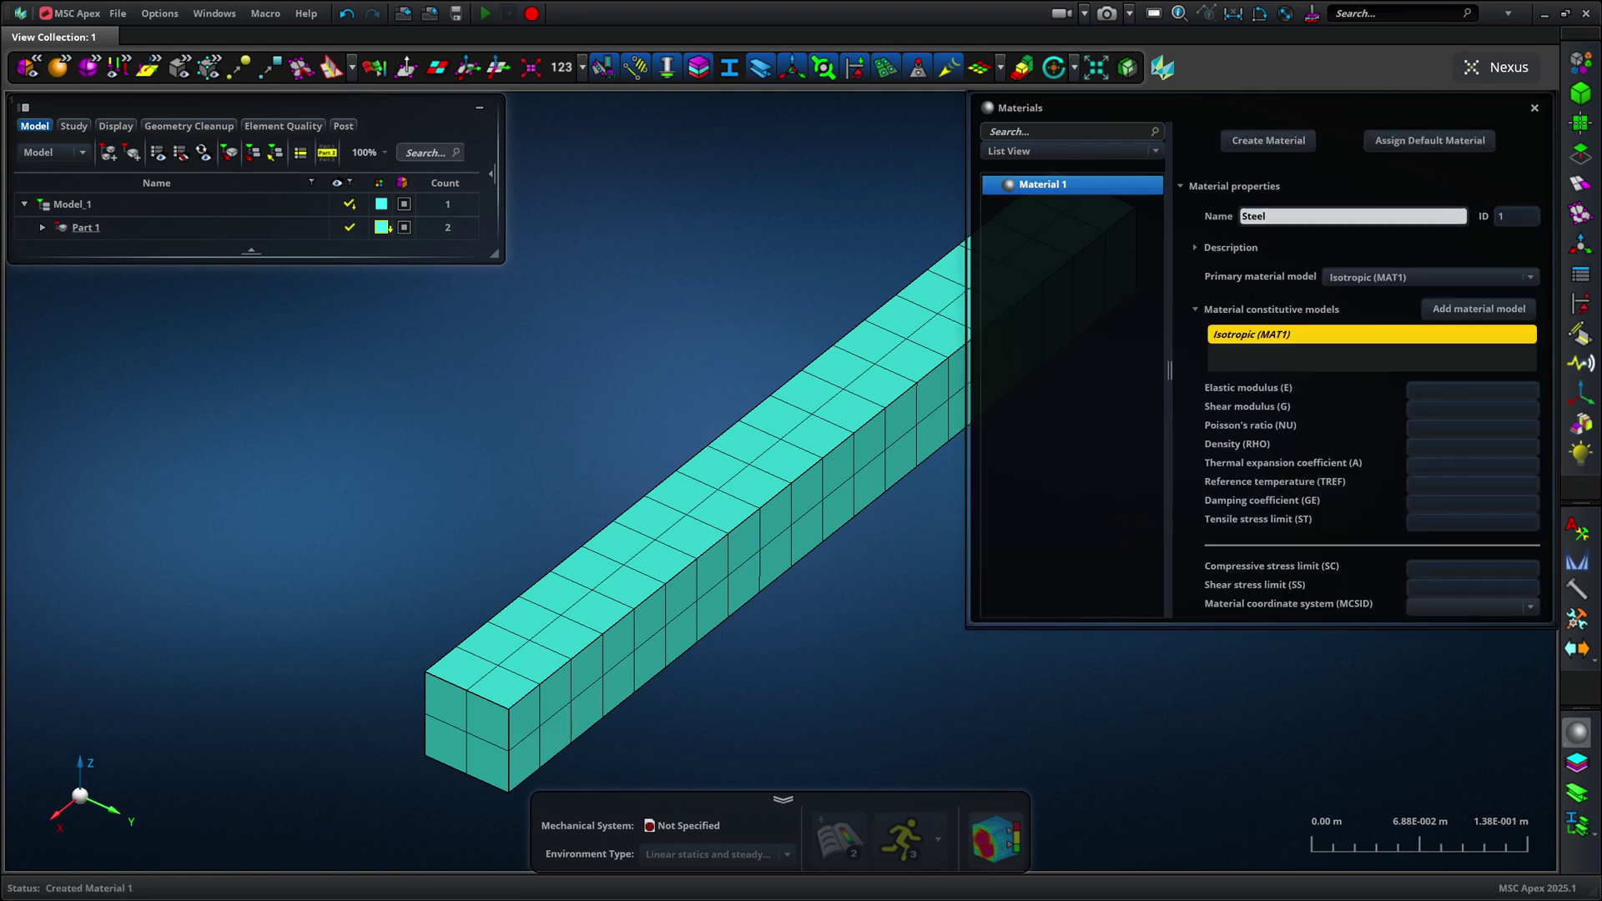
key(Return)
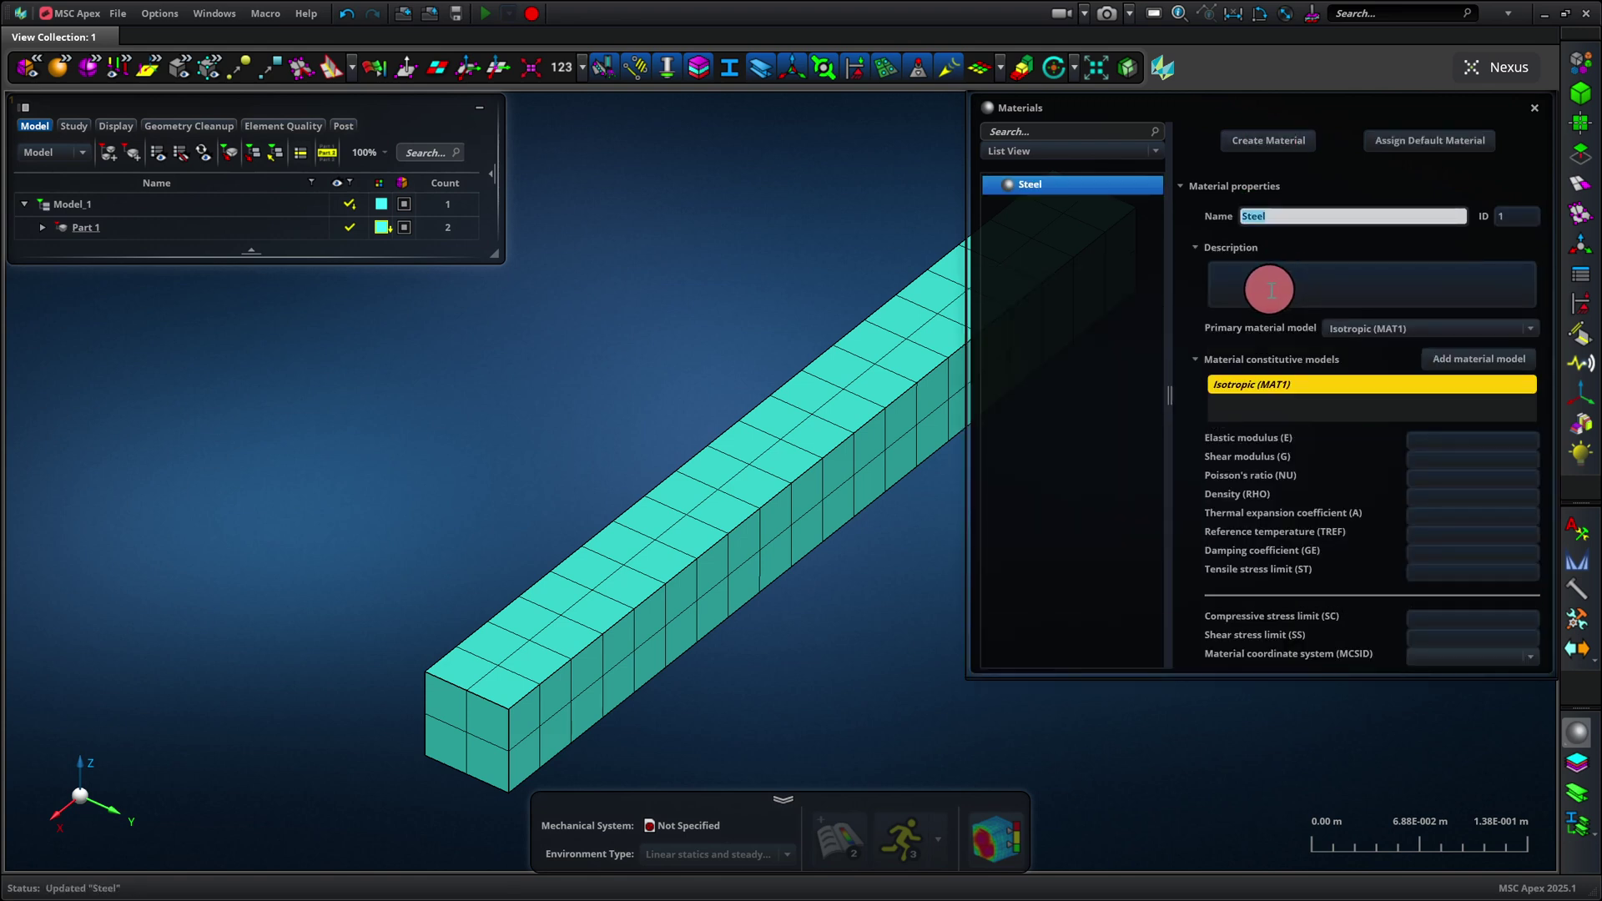
click(1271, 291)
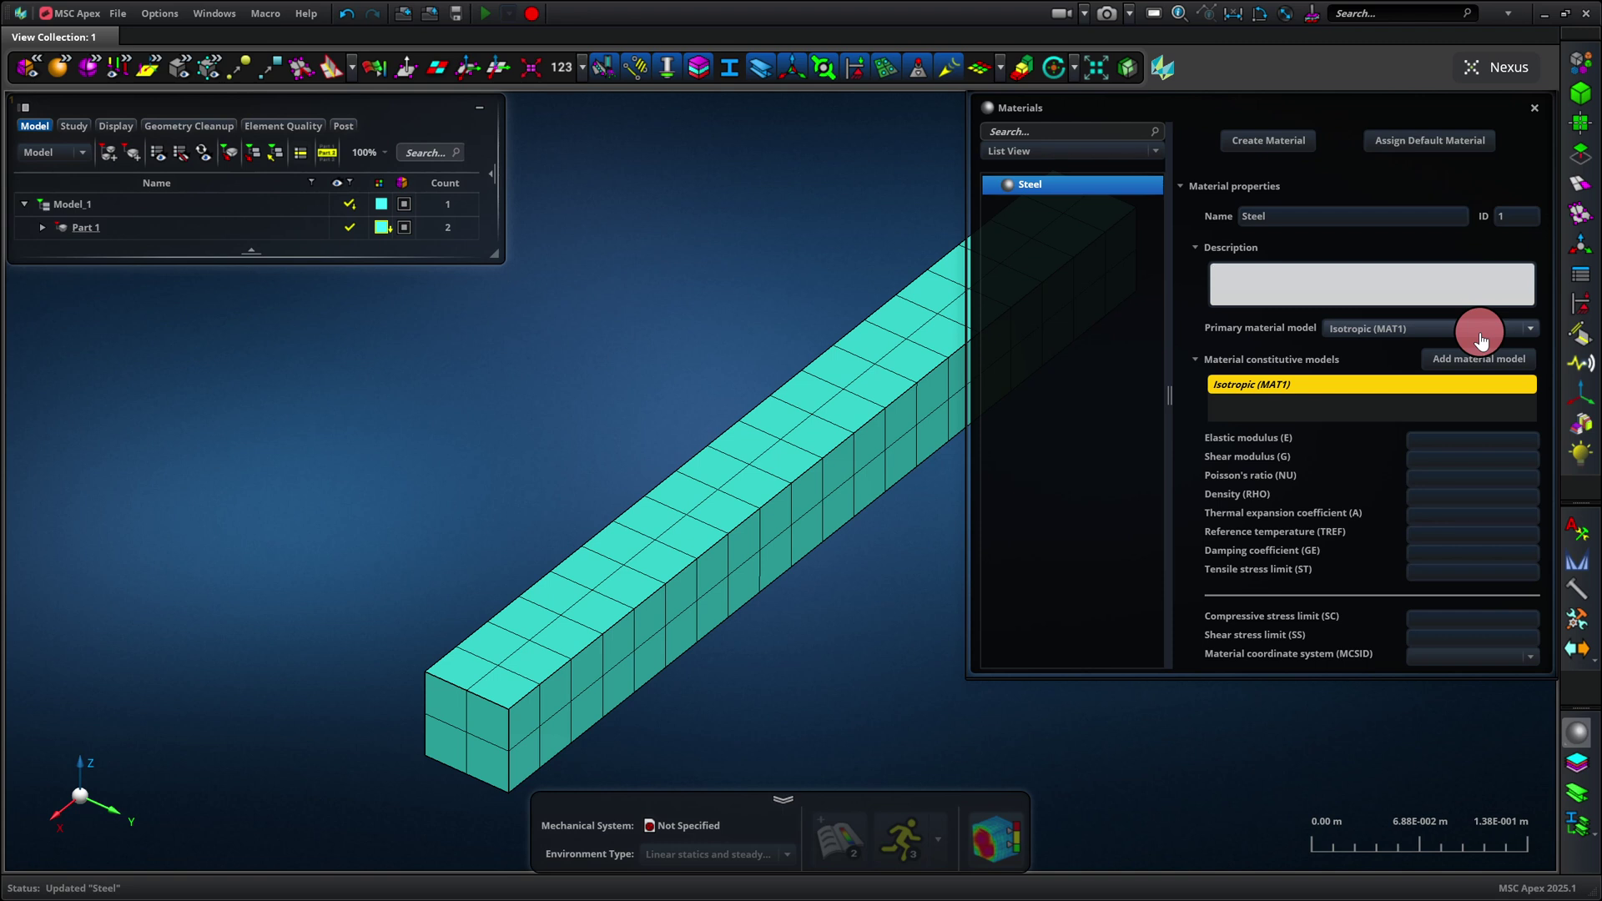
Set the Steel material's elastic modulus to 8e9 Pa and Poisson's ratio to 0.3, and close the material definition
click(1419, 439)
text(8e9)
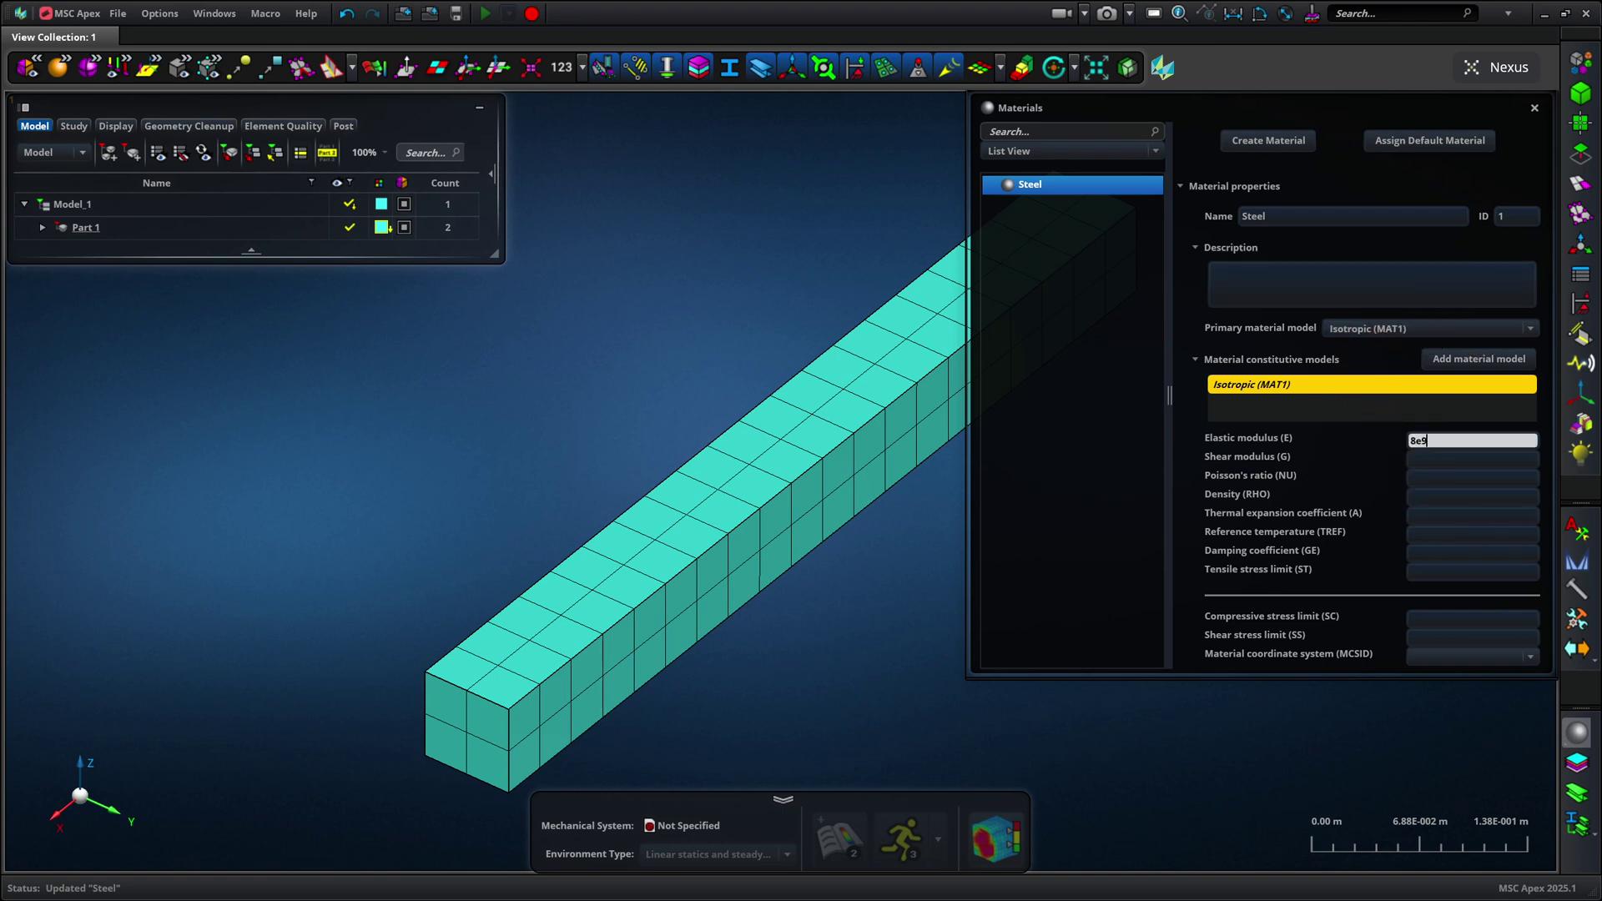
key(Return)
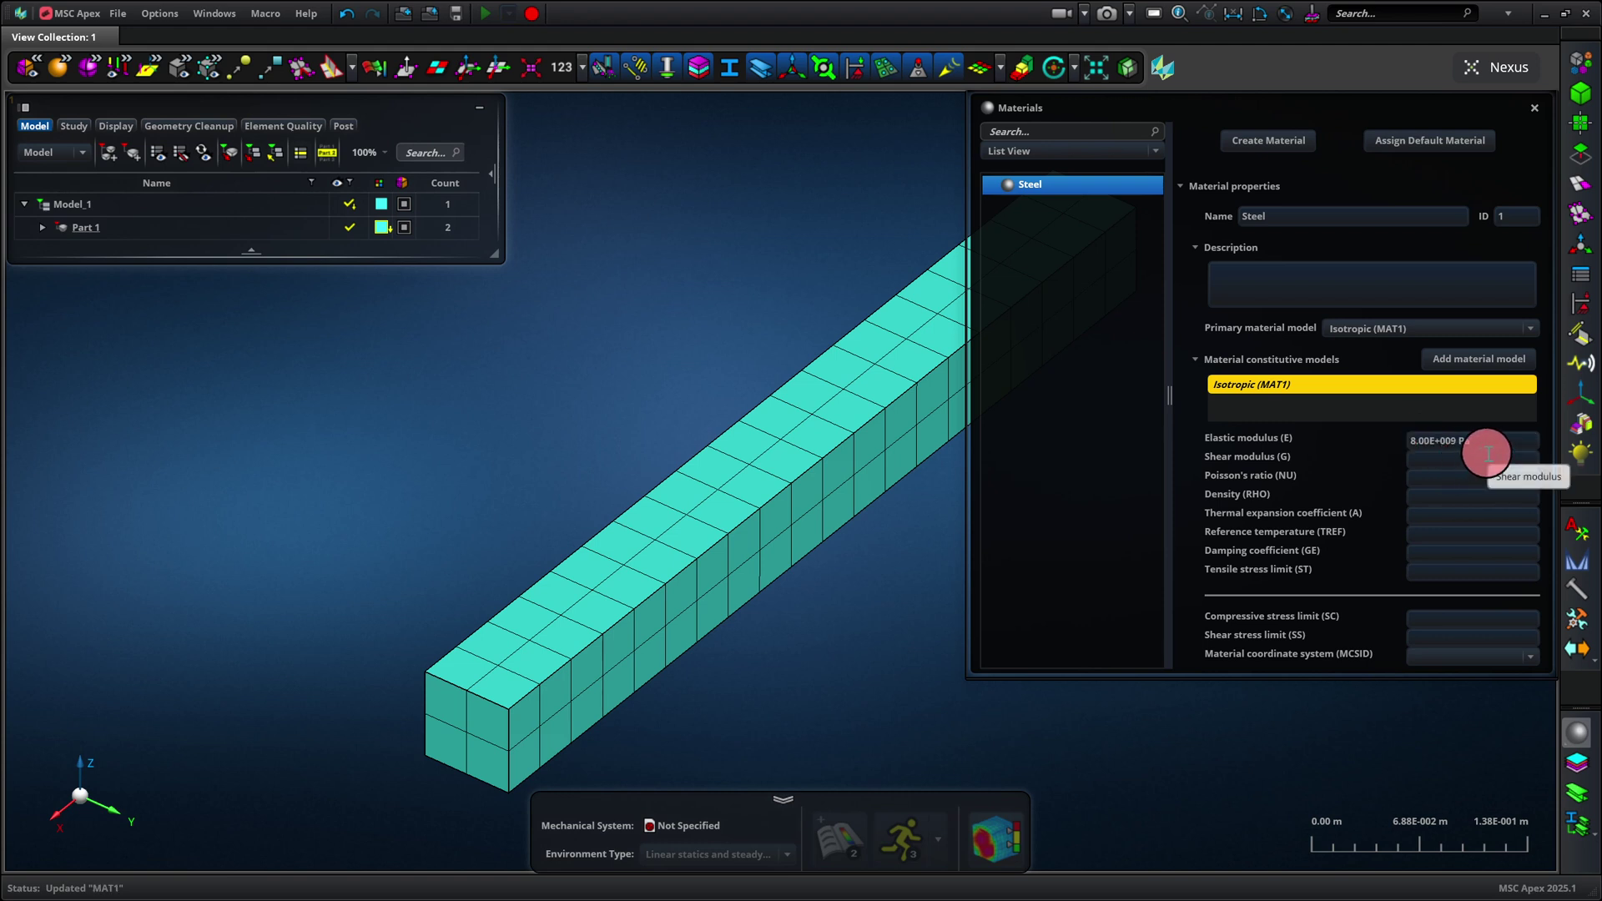
click(1438, 481)
text(0.3)
click(1365, 482)
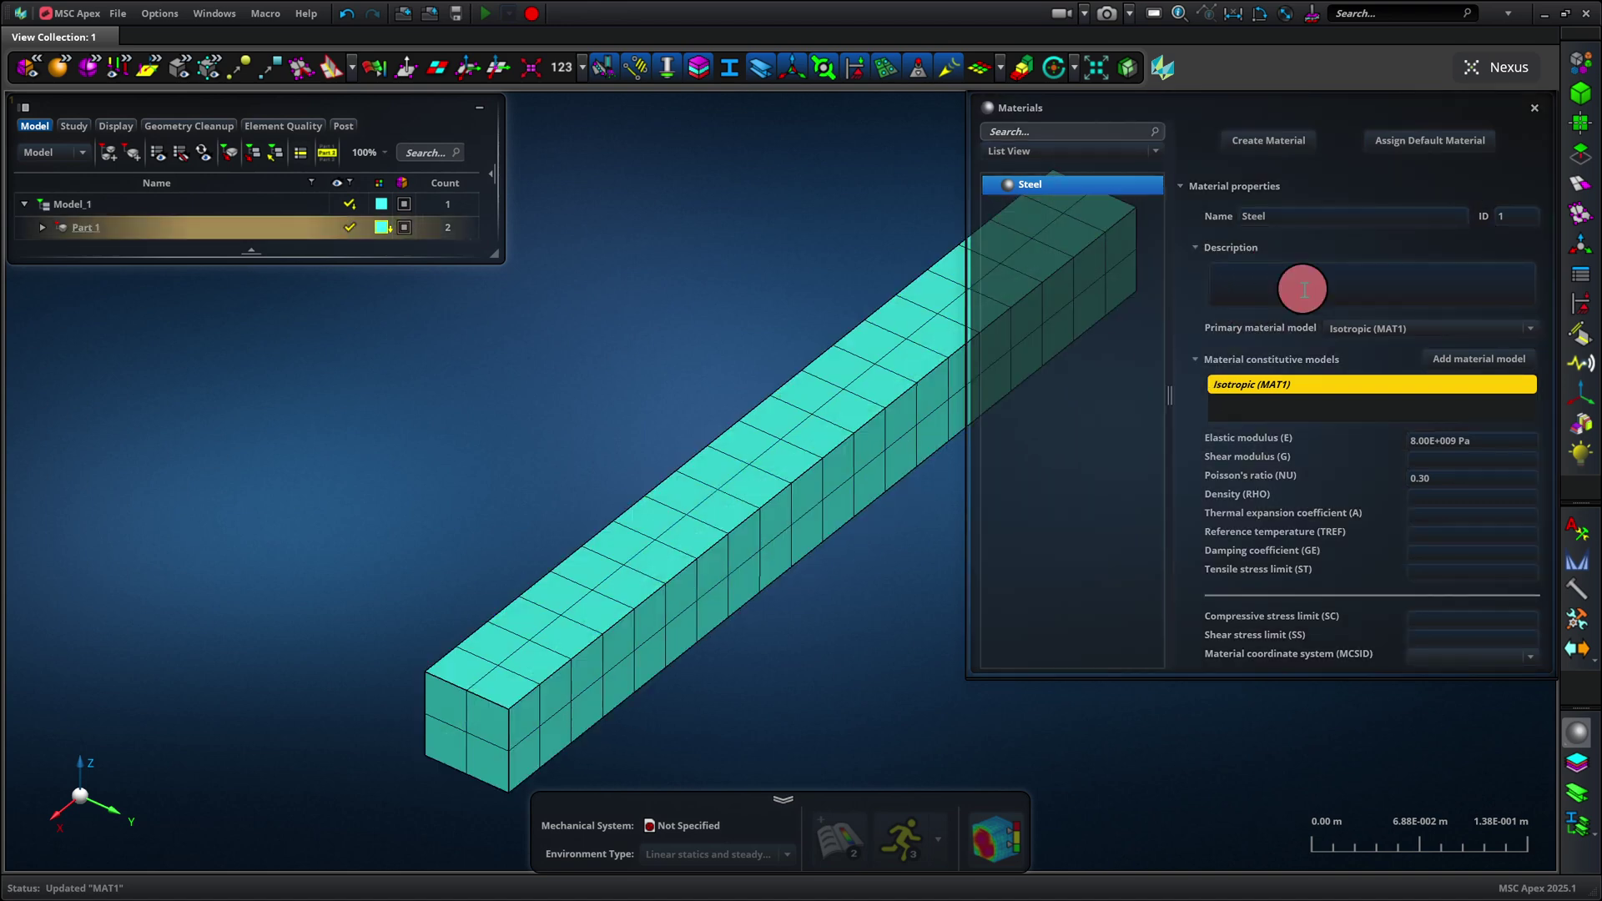
click(1534, 107)
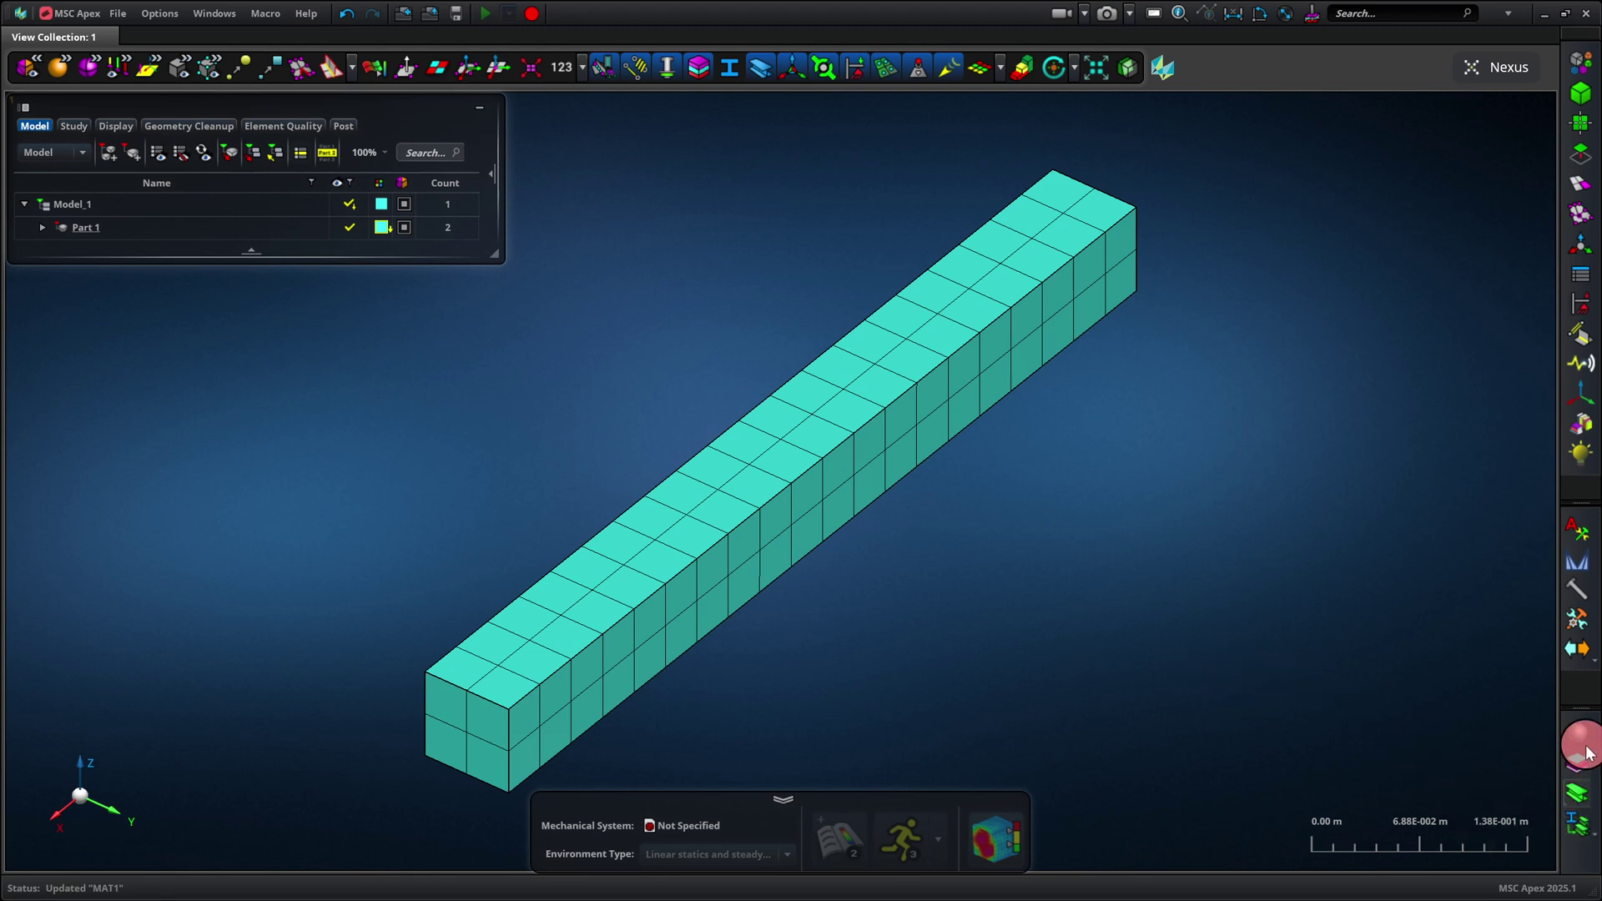
Create a solid (PSOLID) 3D element property and name it "Steel elements"
click(1590, 834)
click(1542, 858)
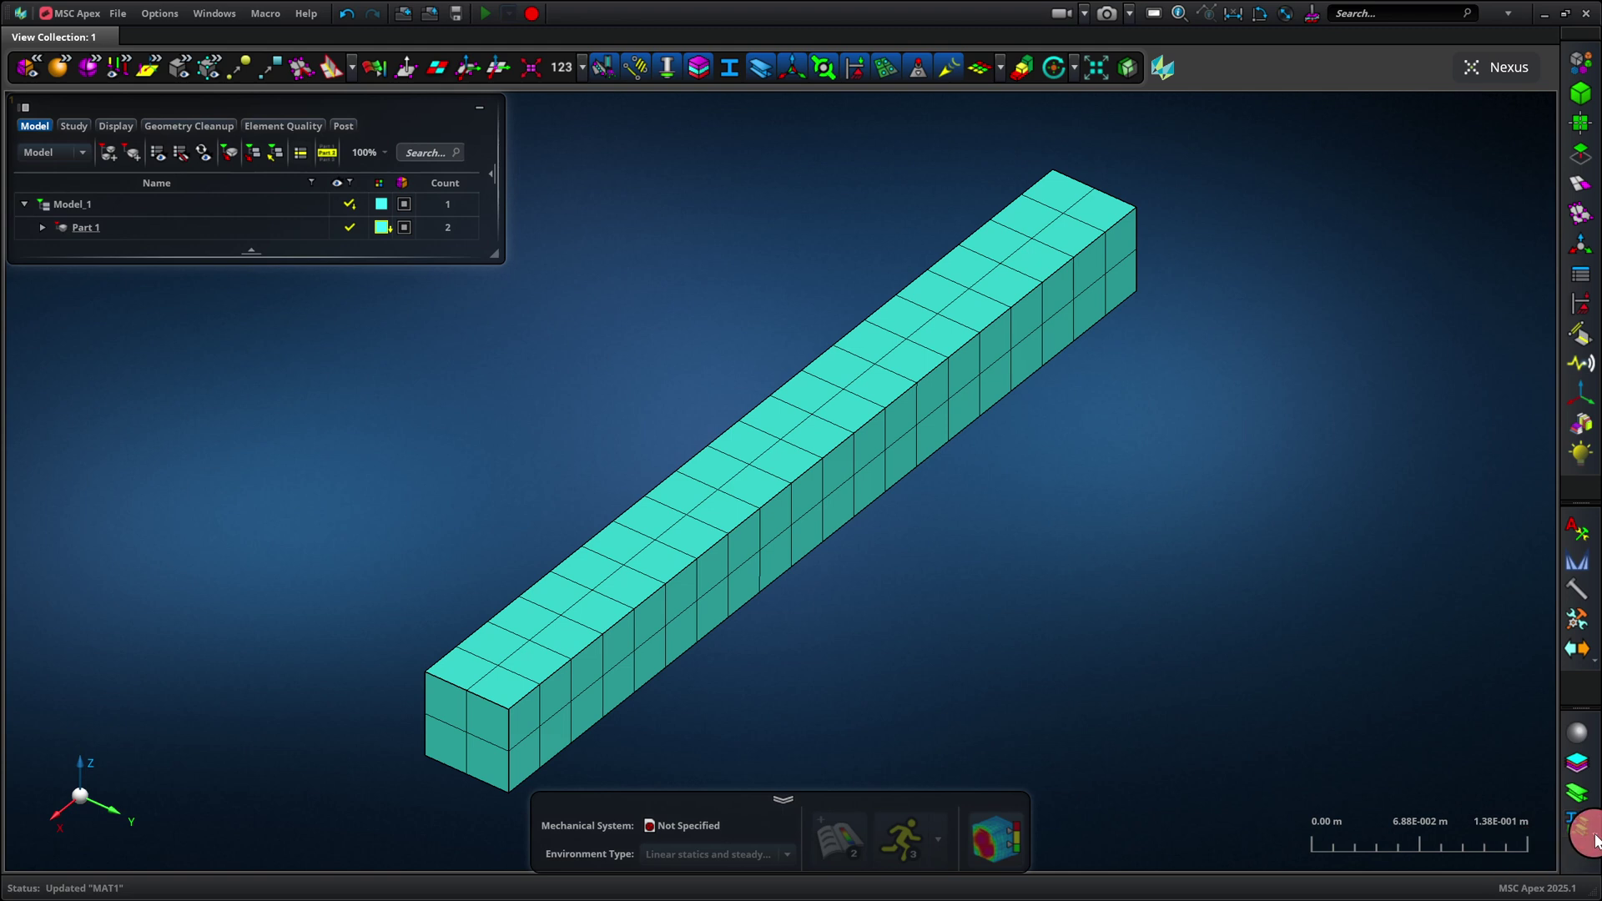
click(1590, 835)
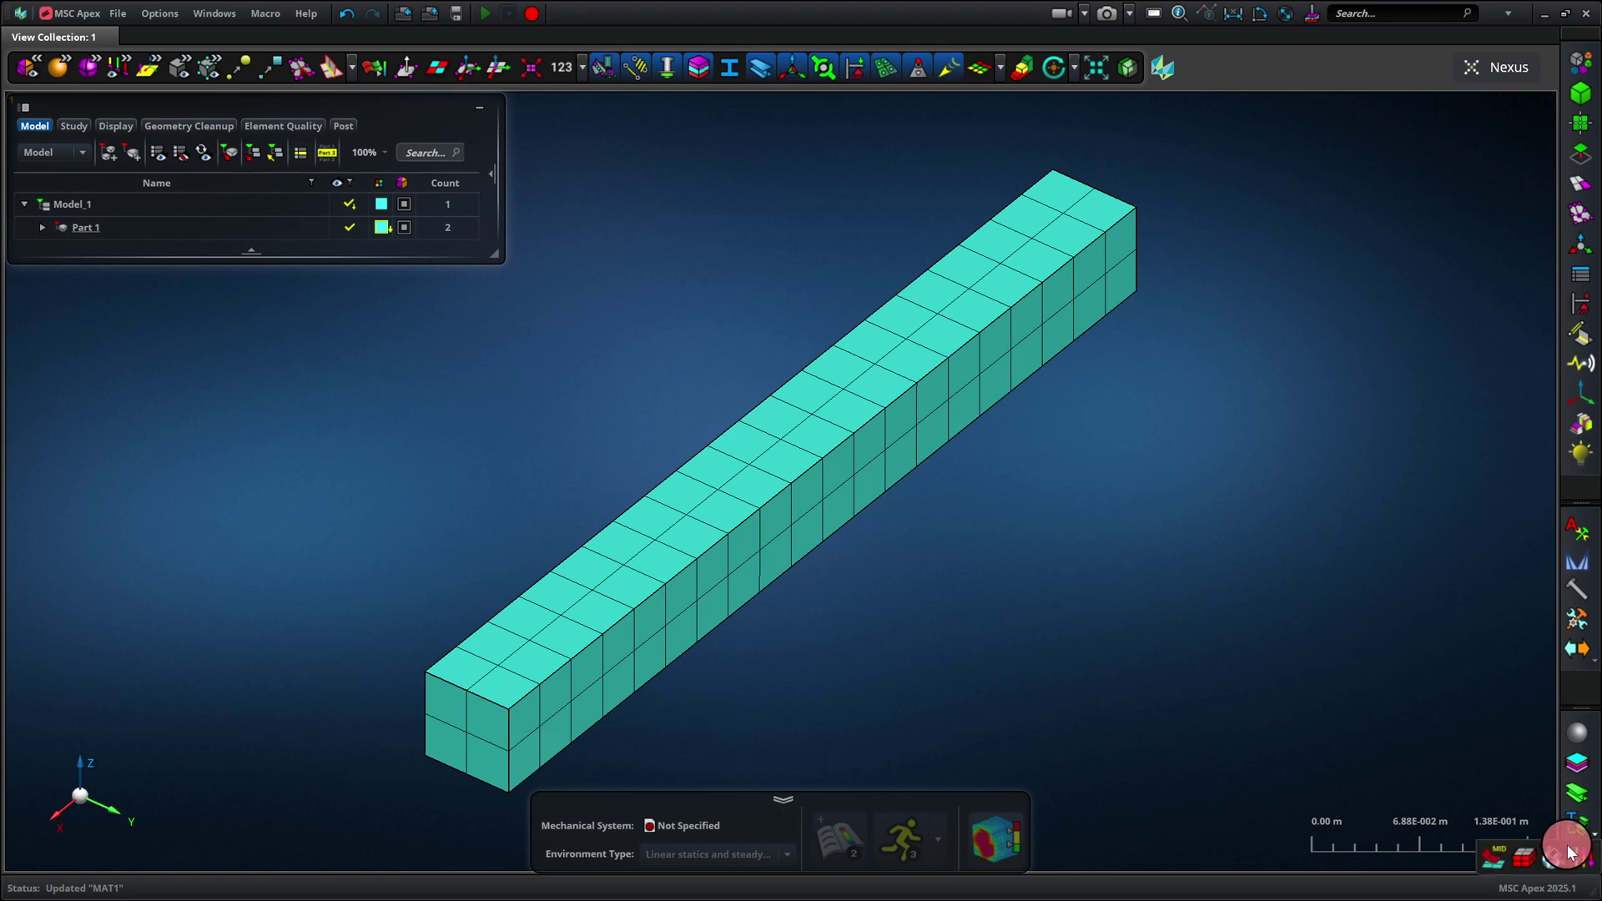
click(1525, 857)
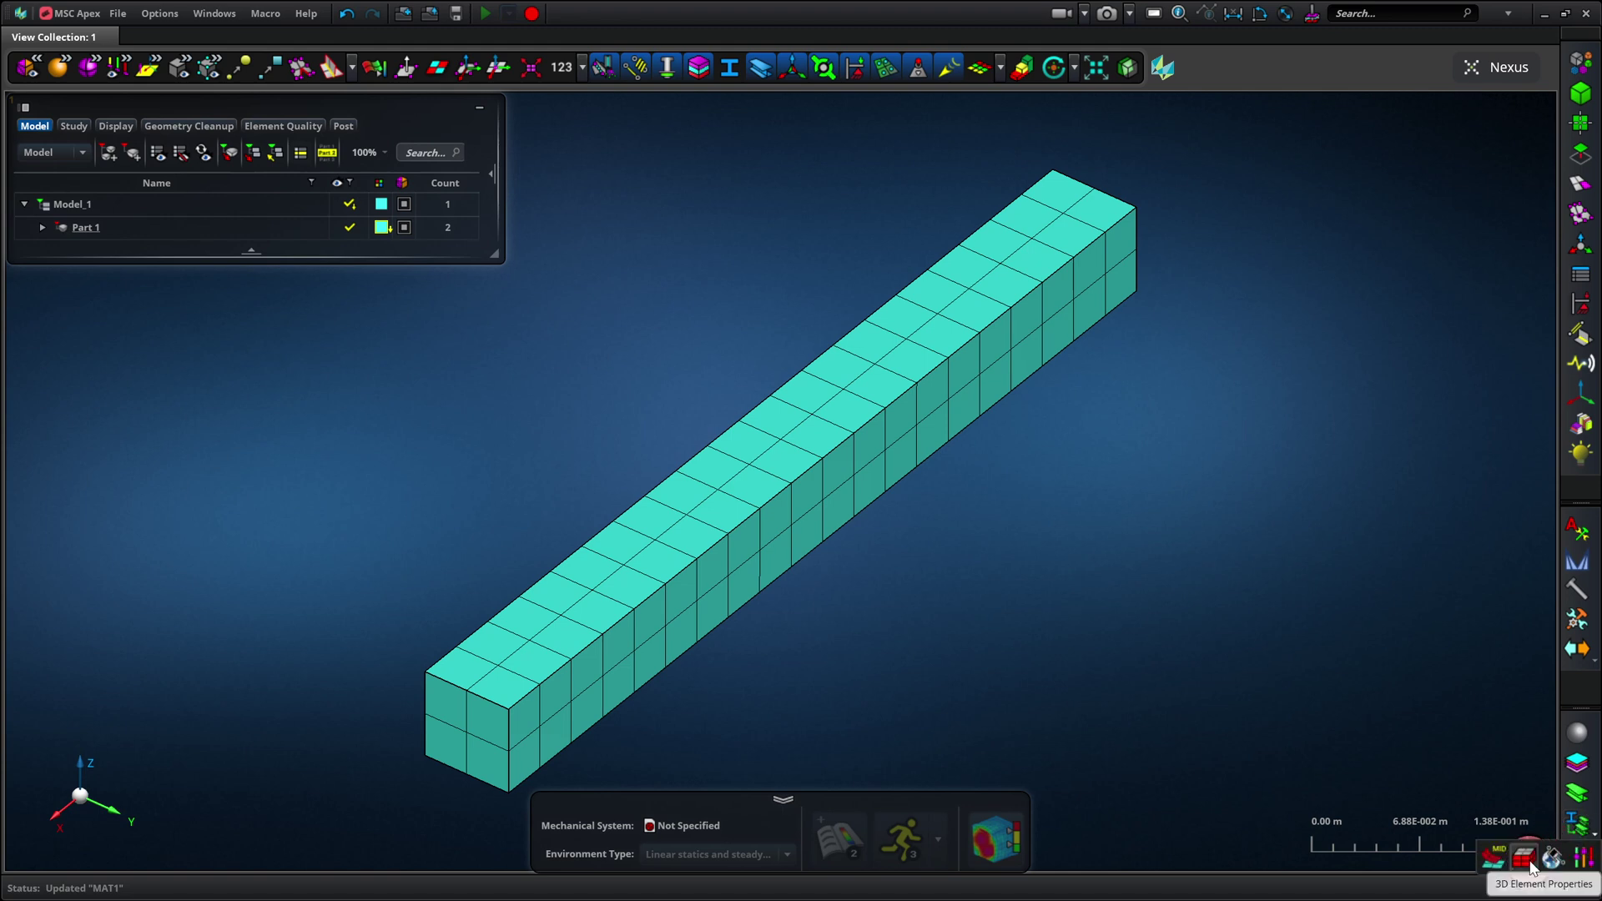
click(1527, 858)
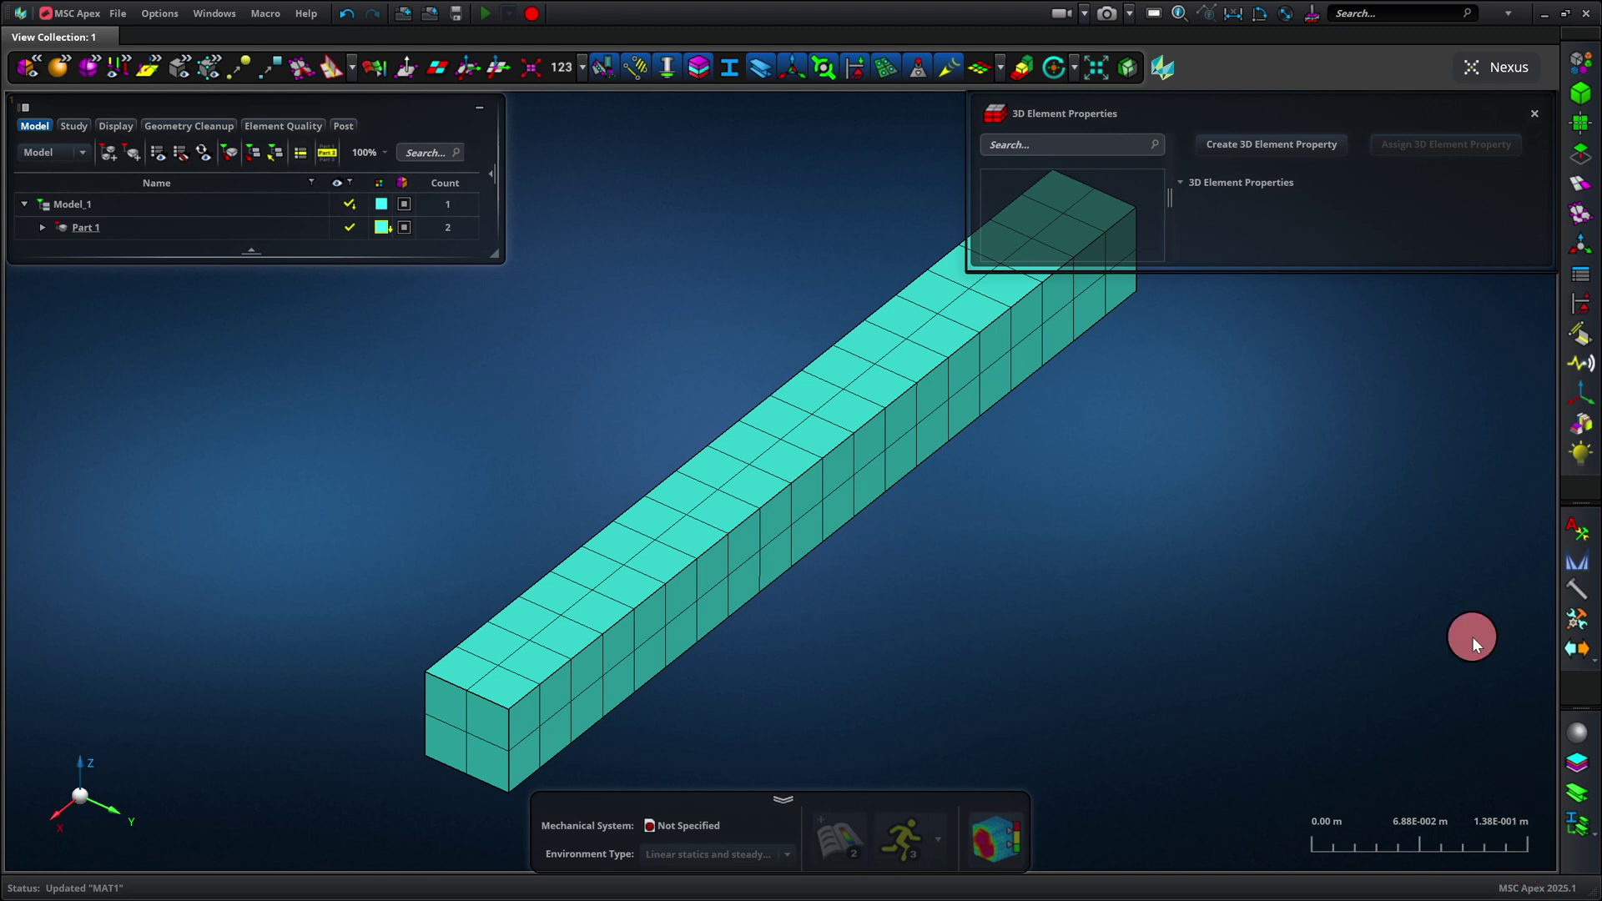
click(1252, 147)
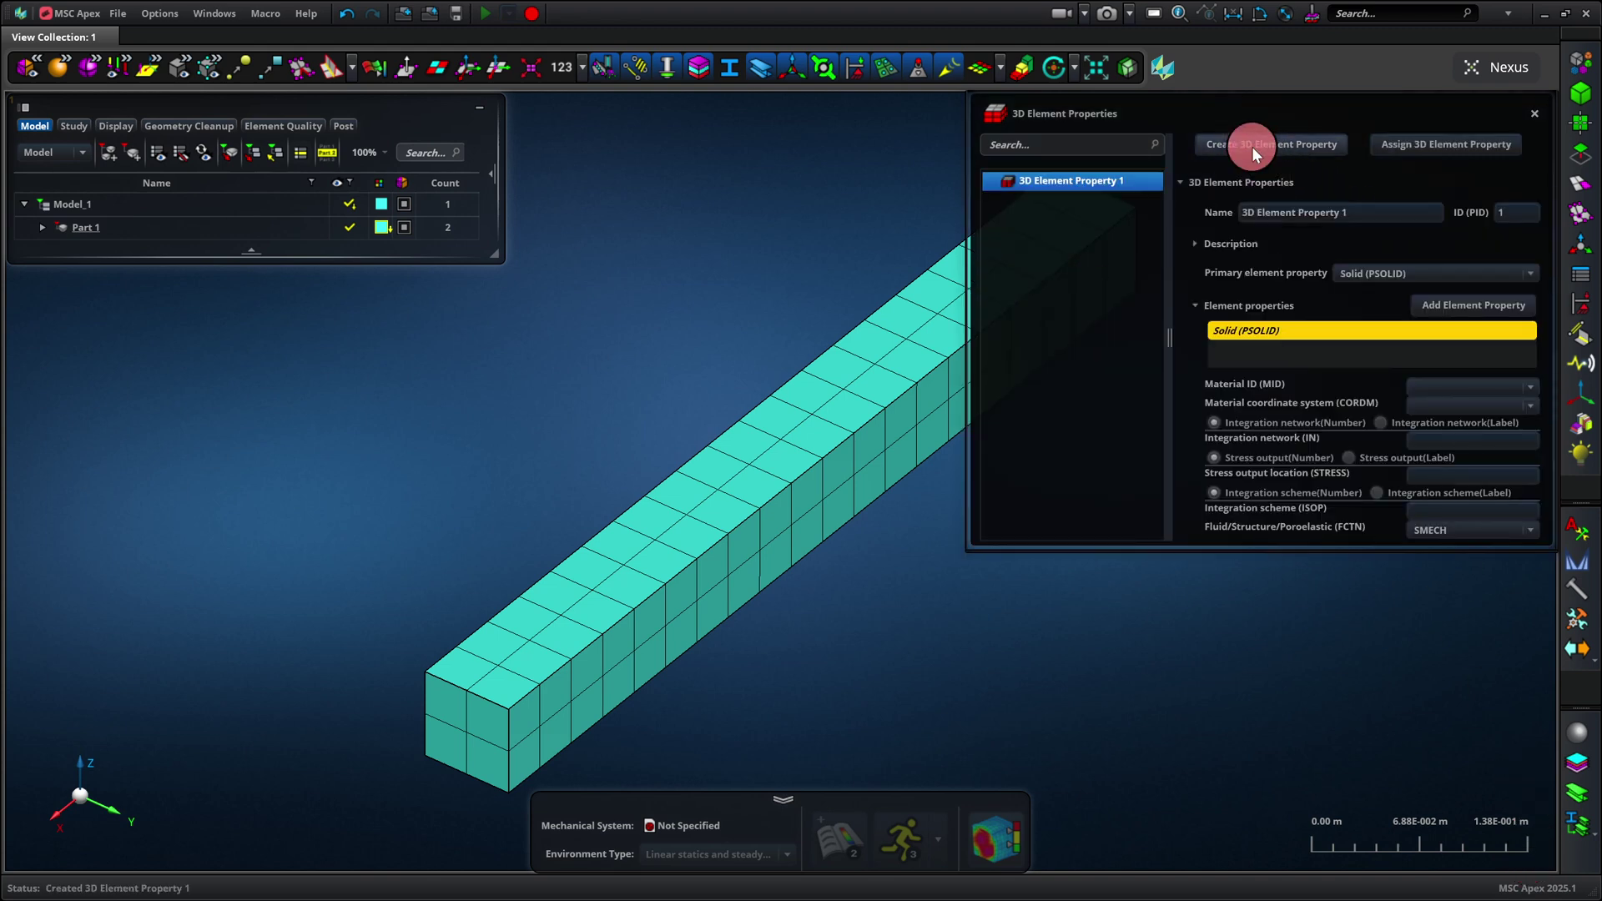
triple_click(1351, 212)
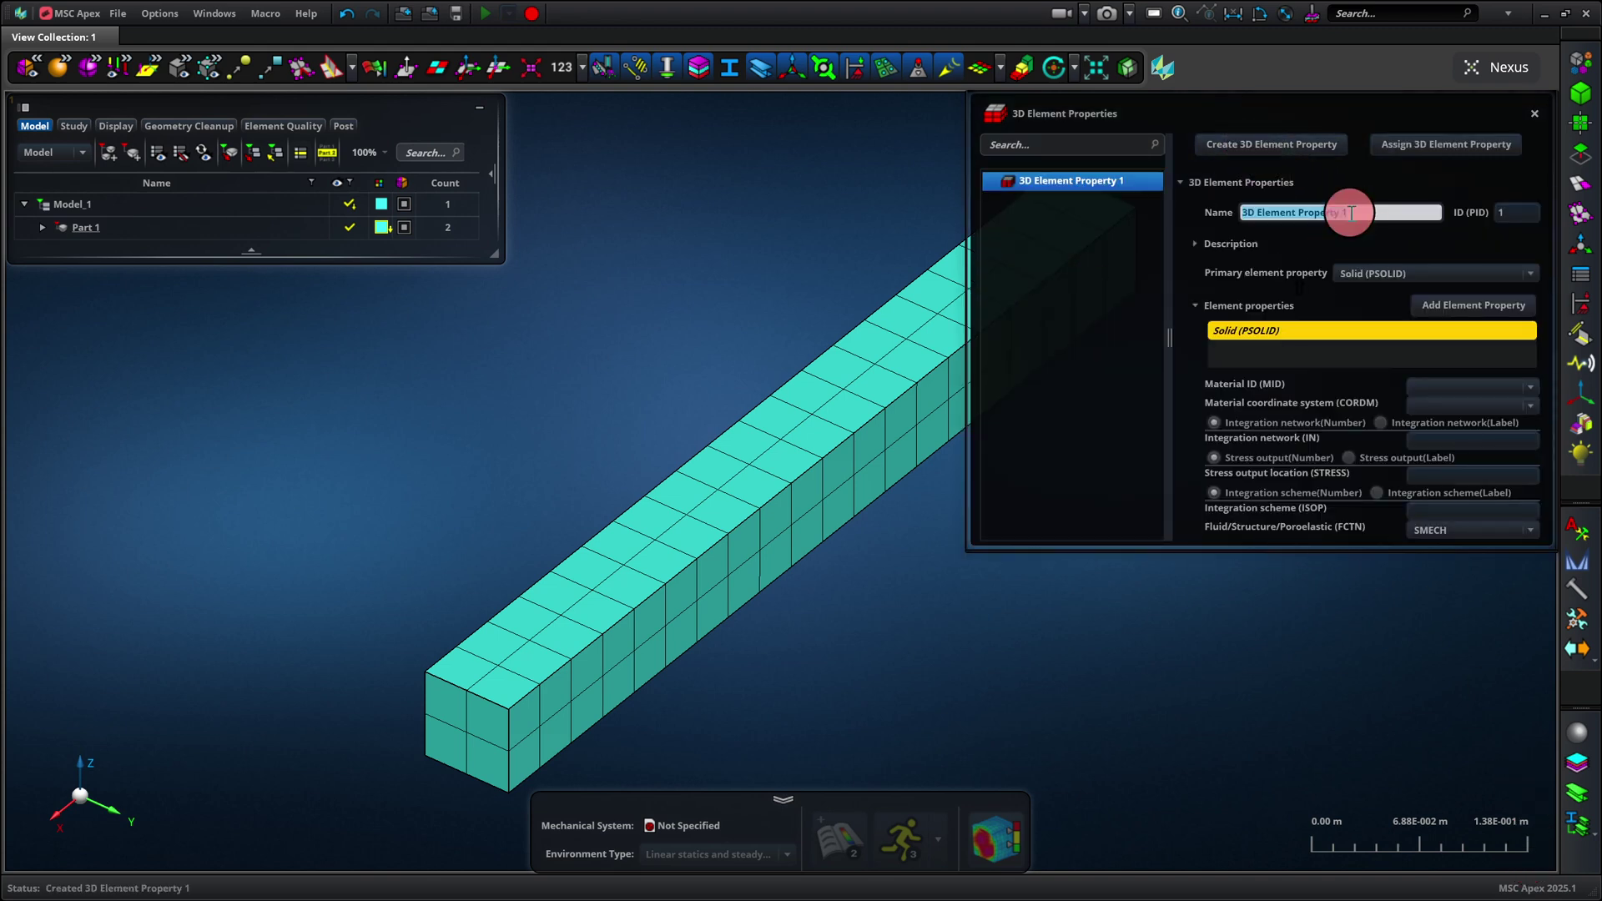
text(Steel elements)
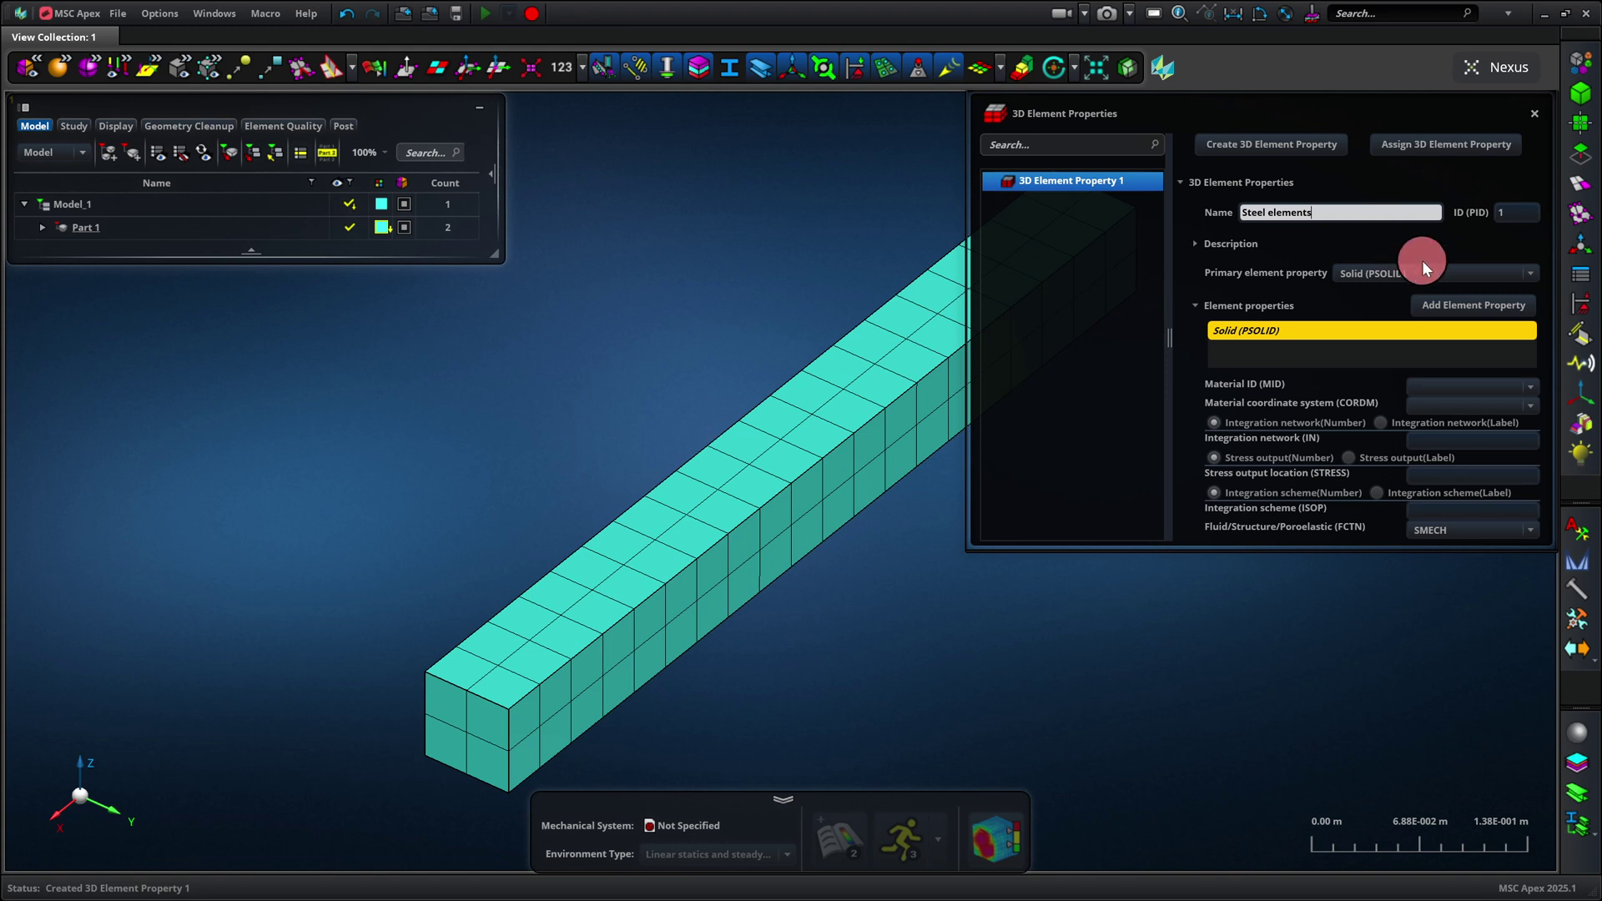
Set Steel as the material of the "Steel elements" property
click(1463, 401)
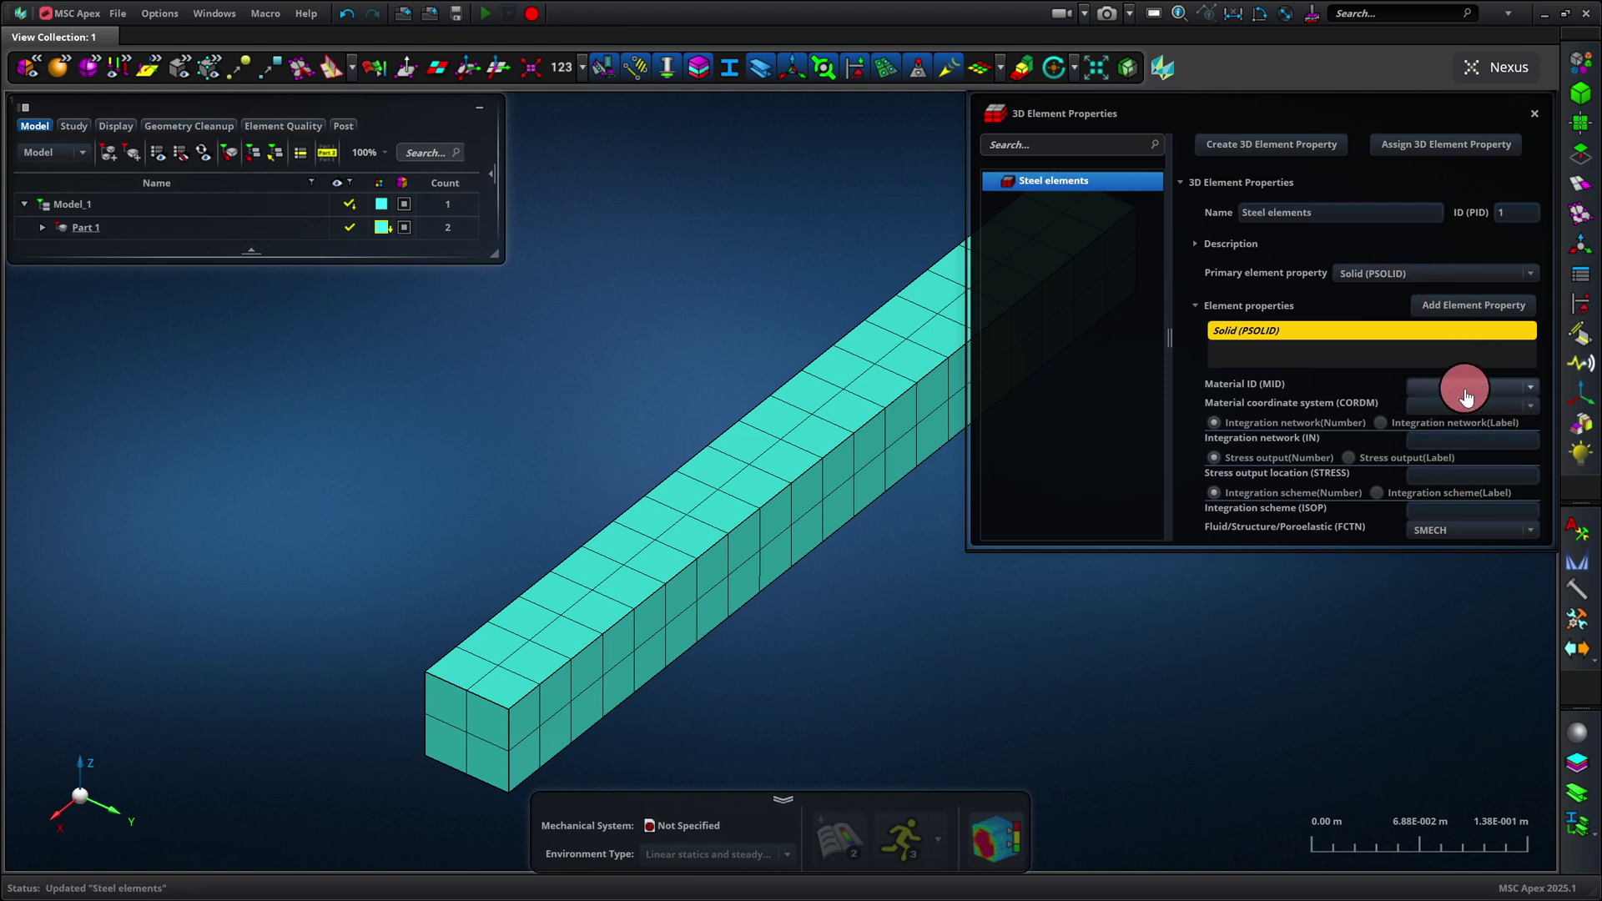
click(1496, 391)
click(1442, 428)
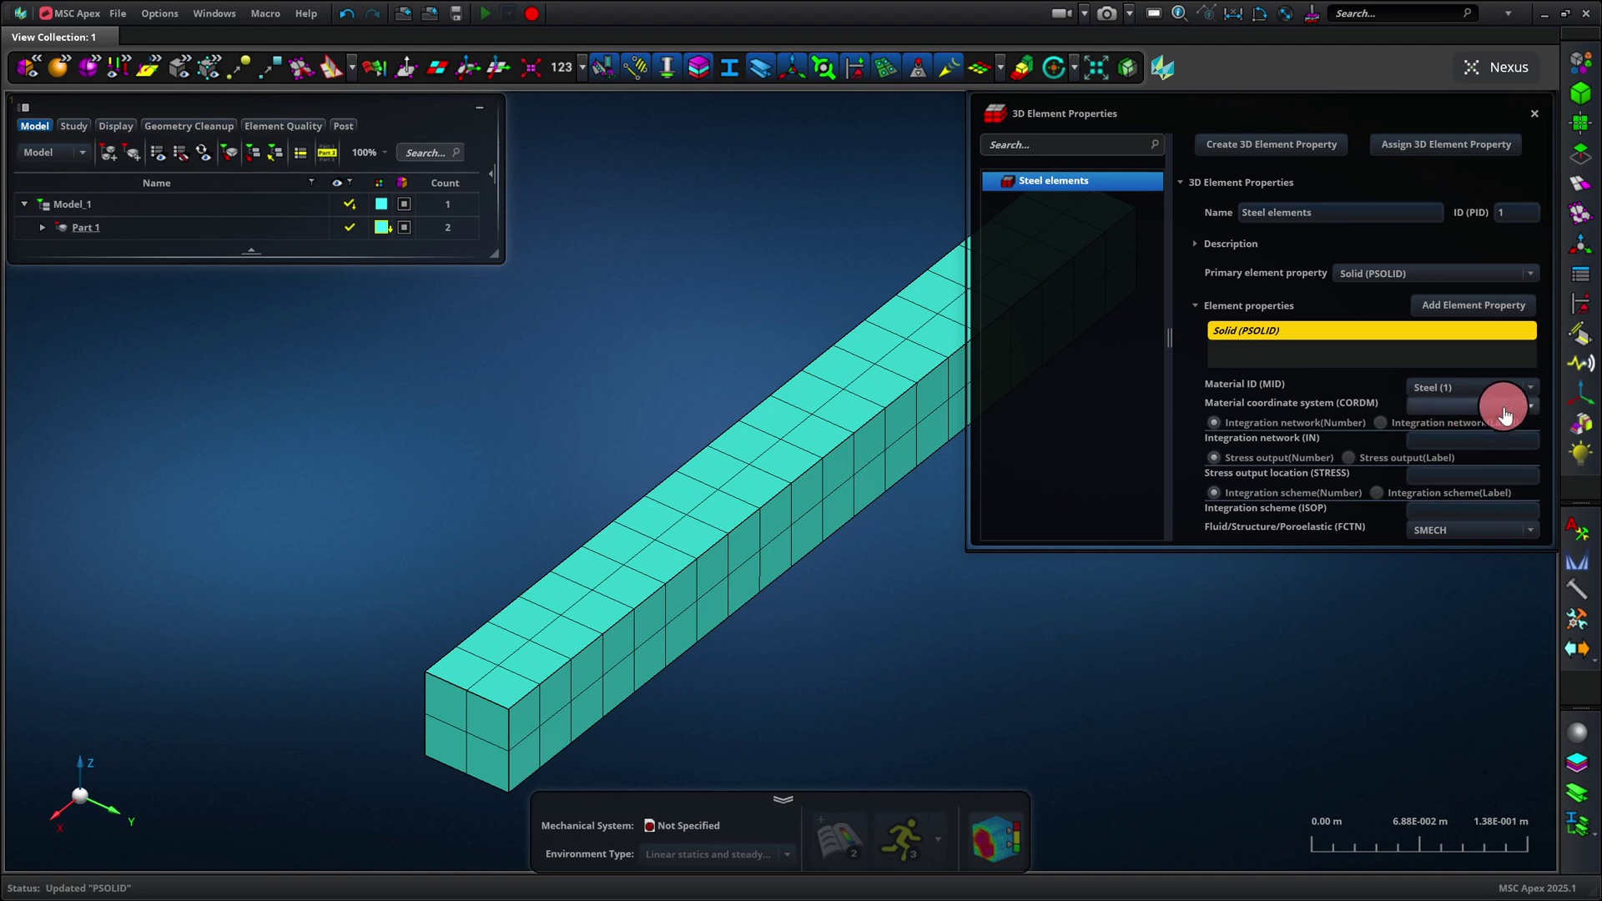
click(1493, 426)
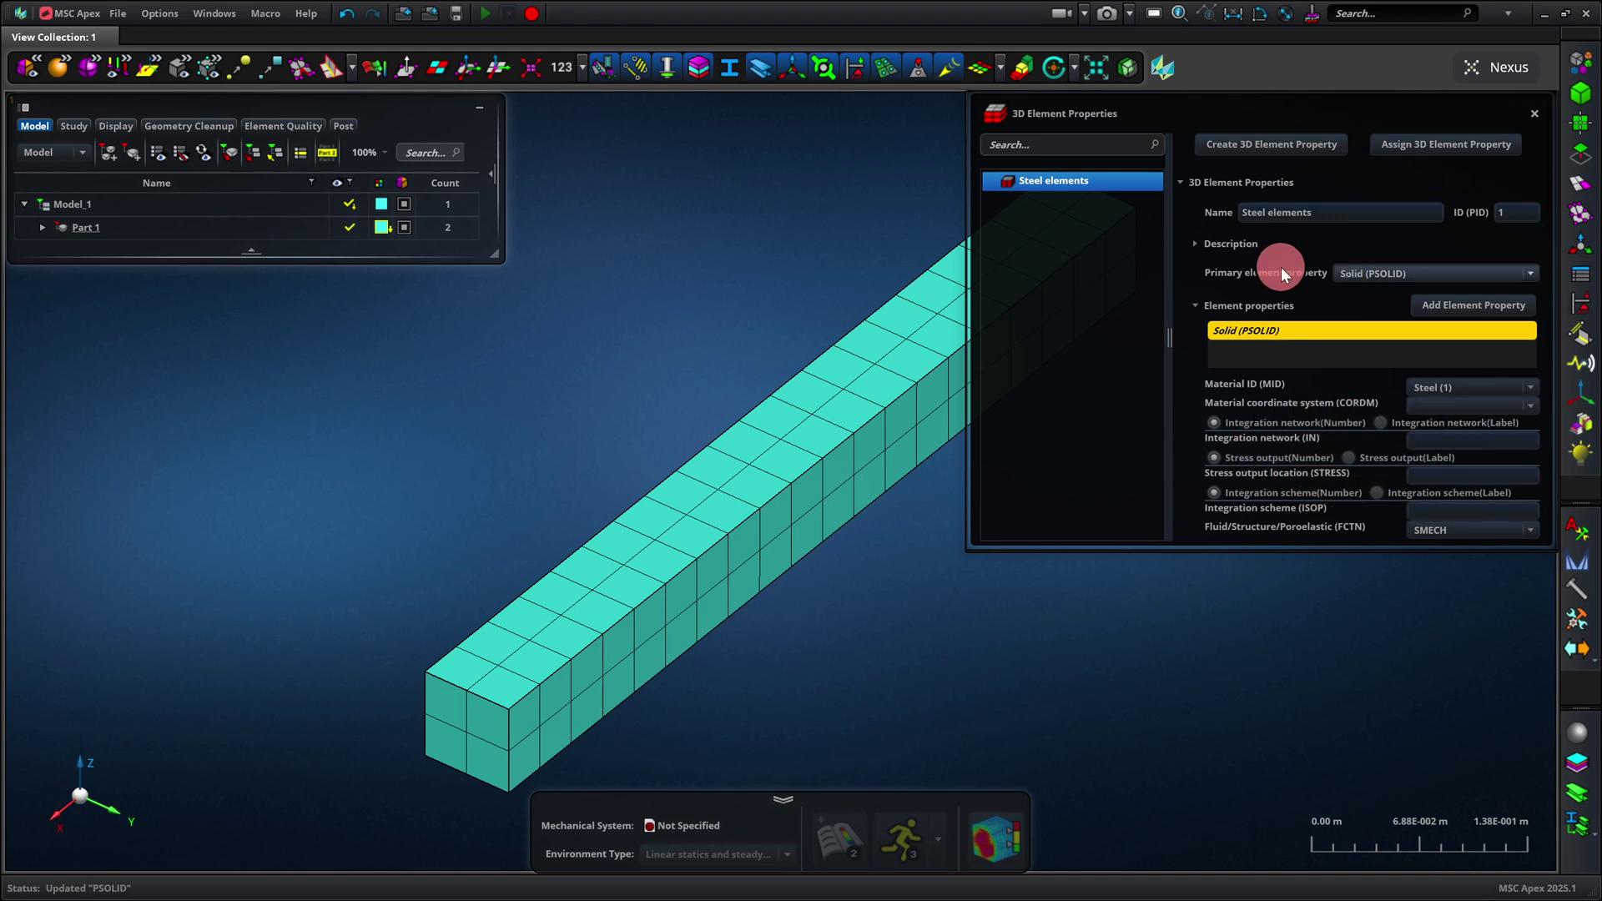
Assign the "Steel elements" property to the meshed beam and close the property definition
click(1430, 147)
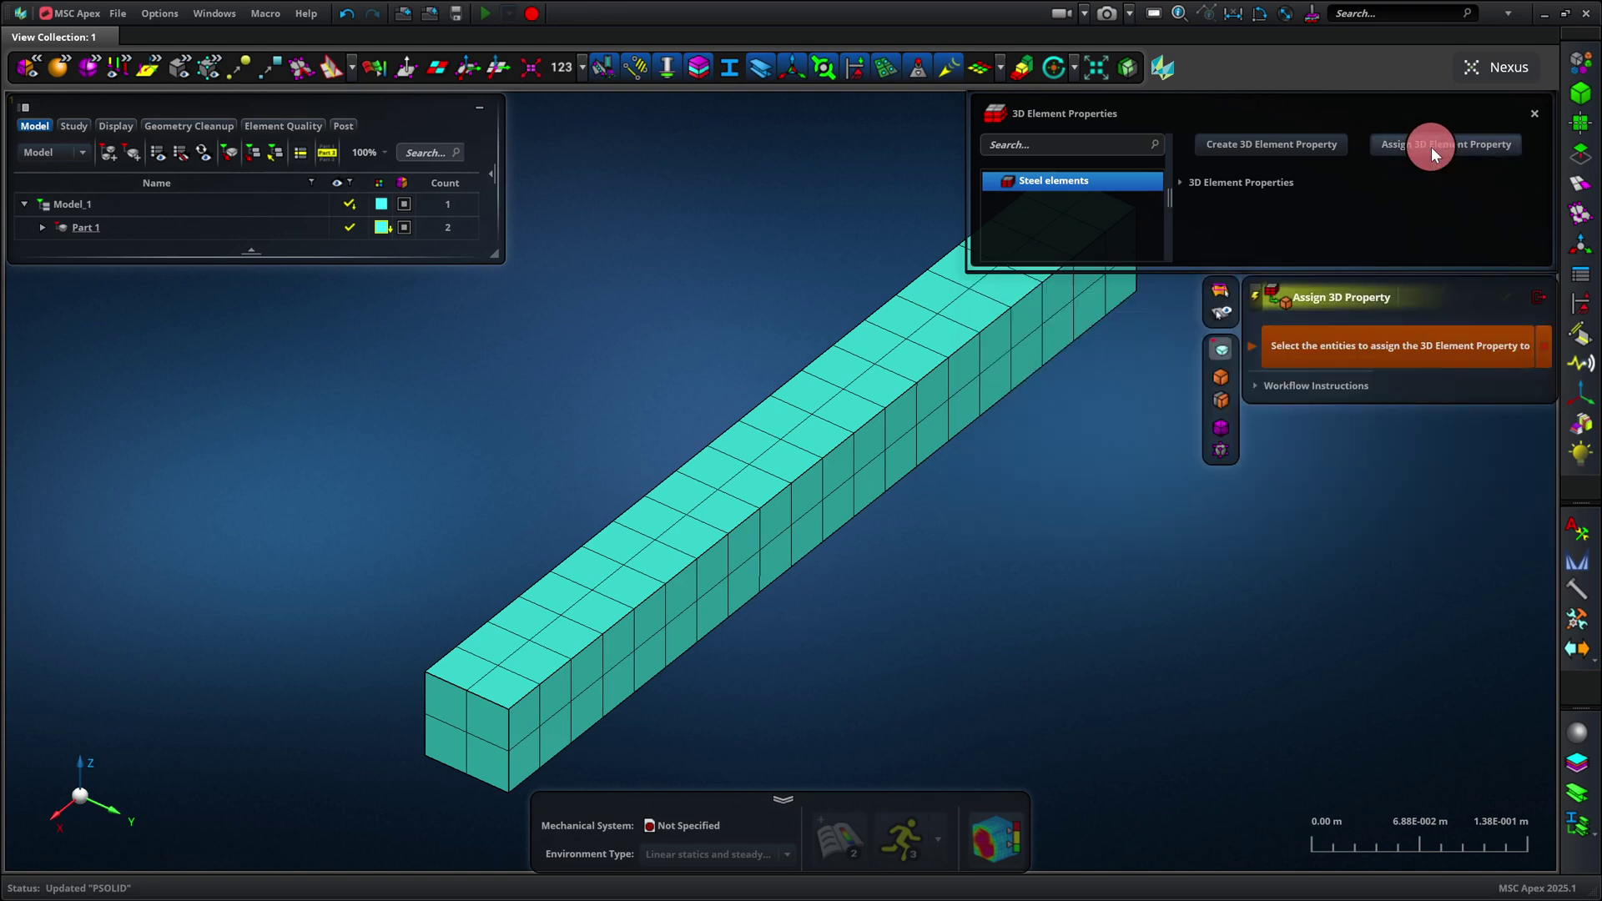
click(798, 472)
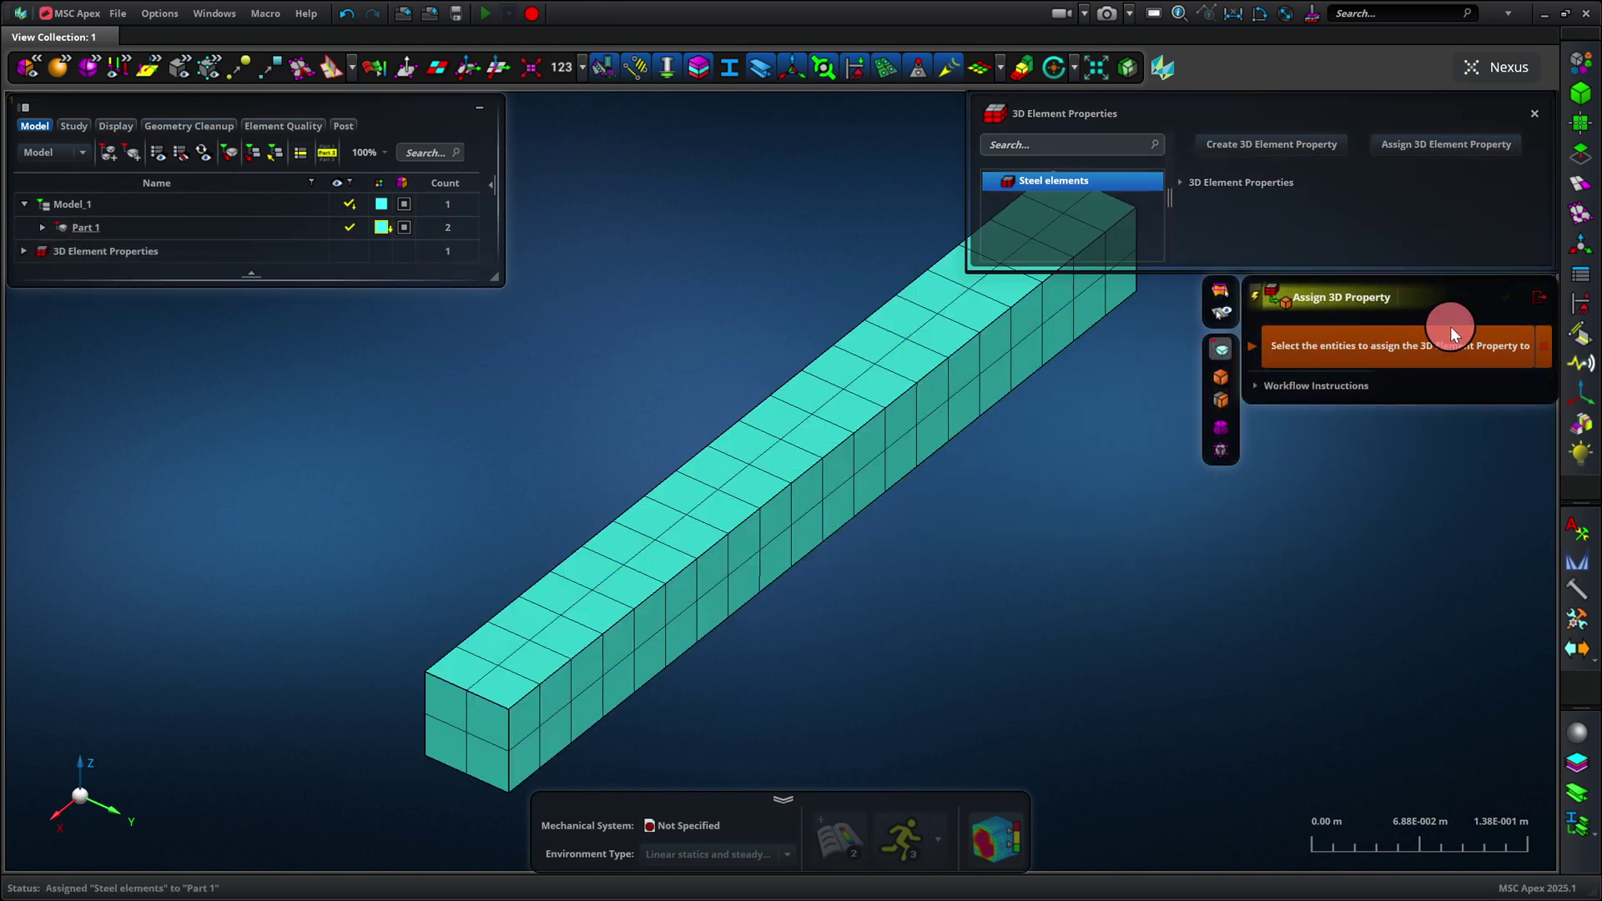
click(1536, 297)
click(1535, 113)
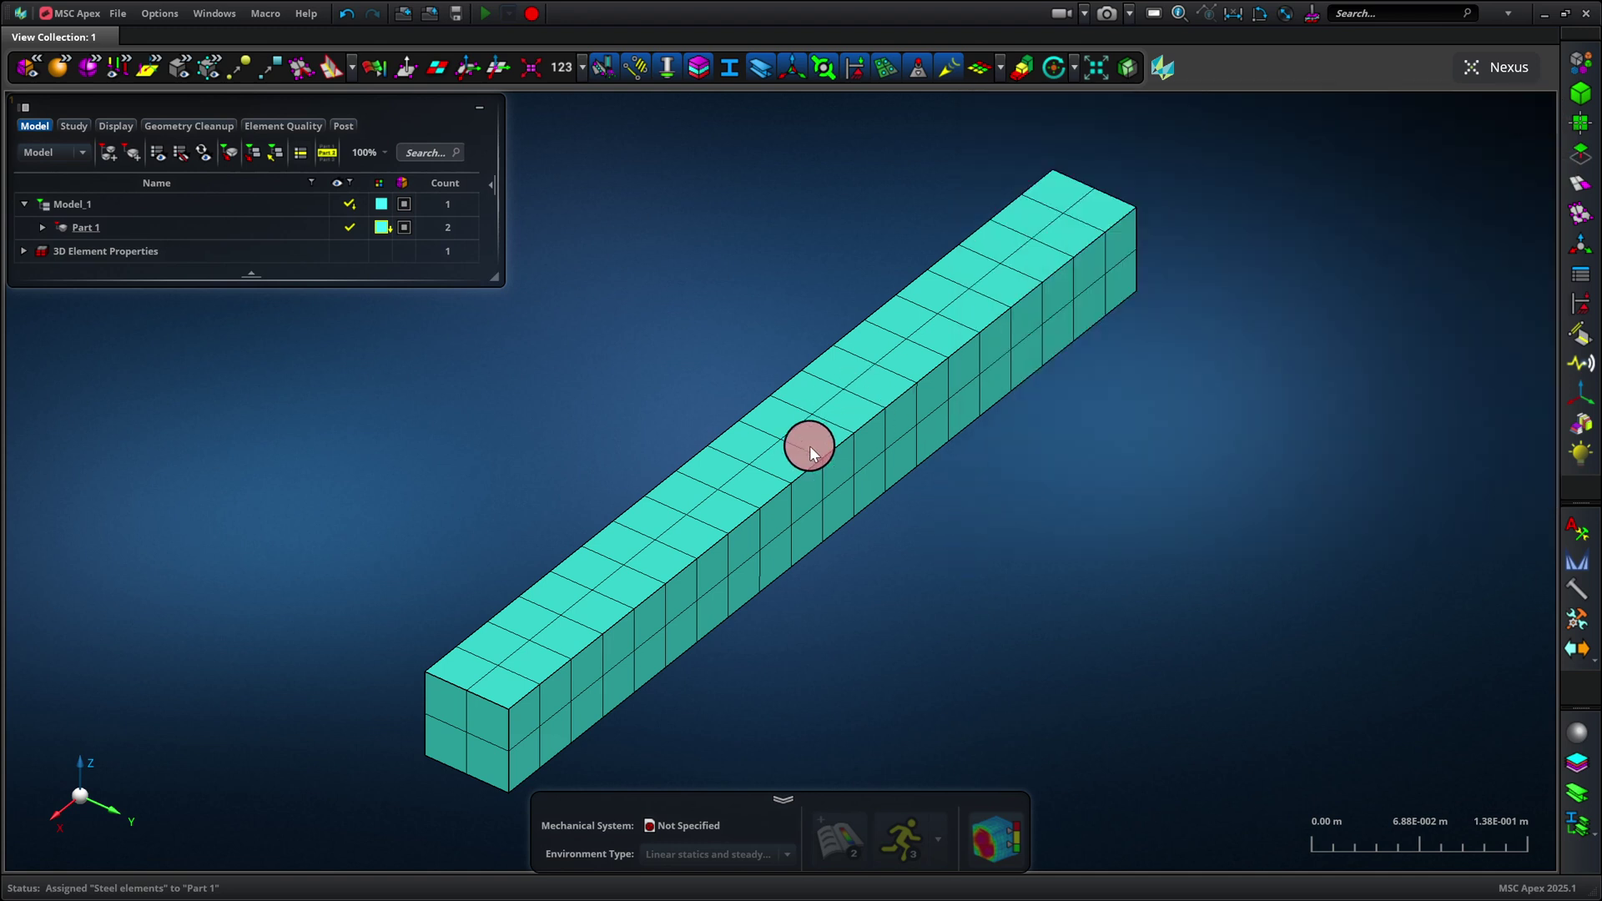
Examine which beam elements carry the "Steel elements" property by highlighting it from the model tree
click(23, 252)
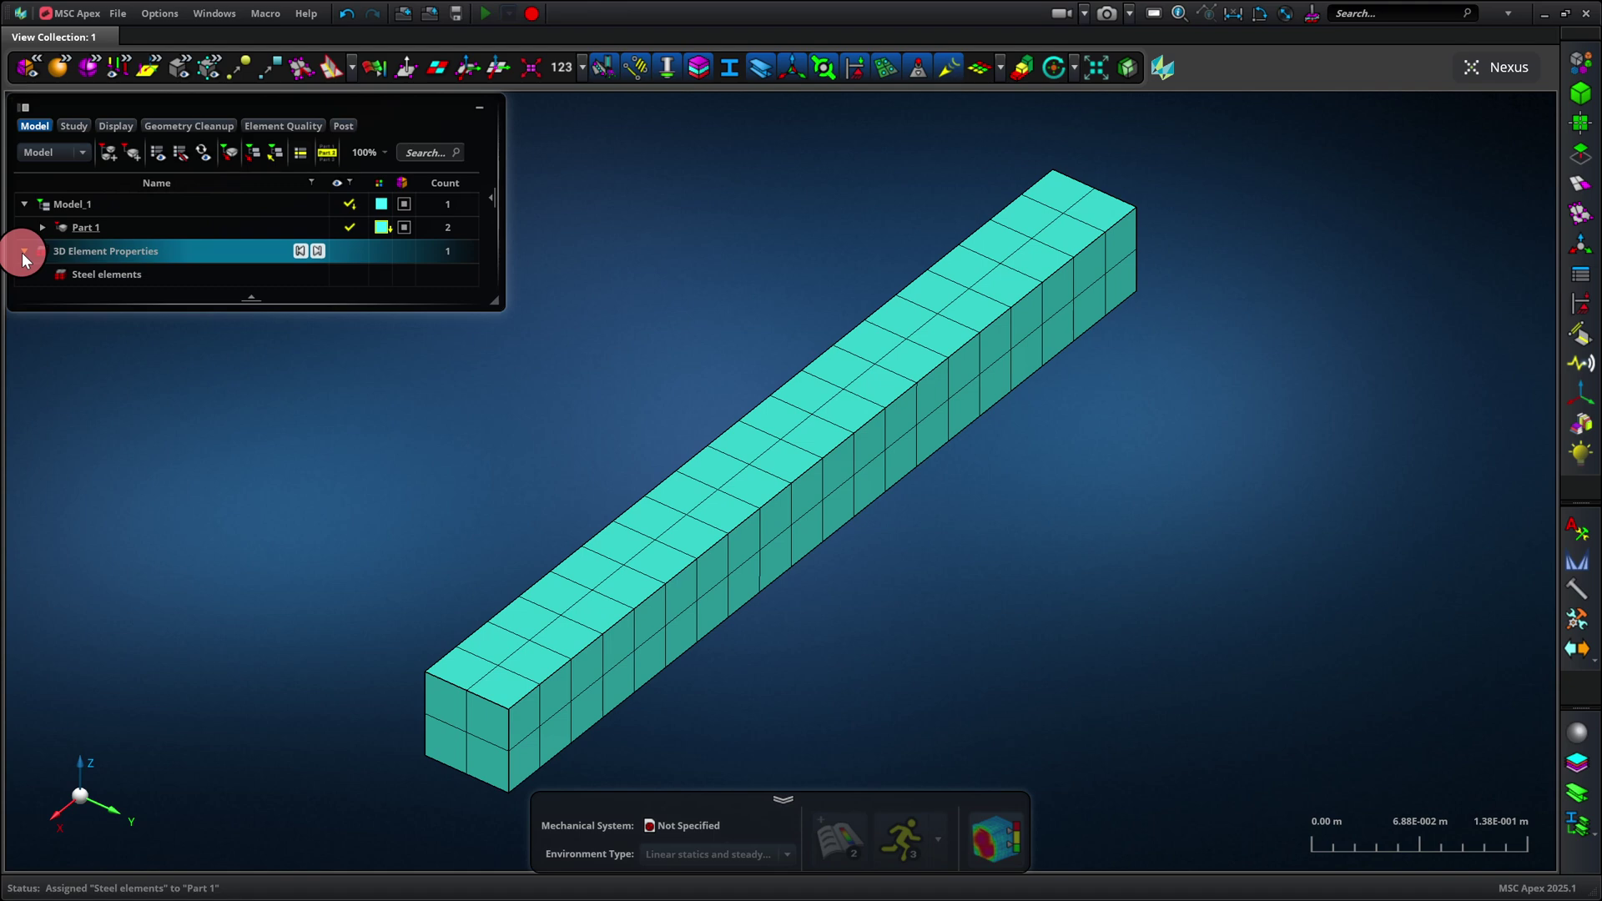
click(62, 278)
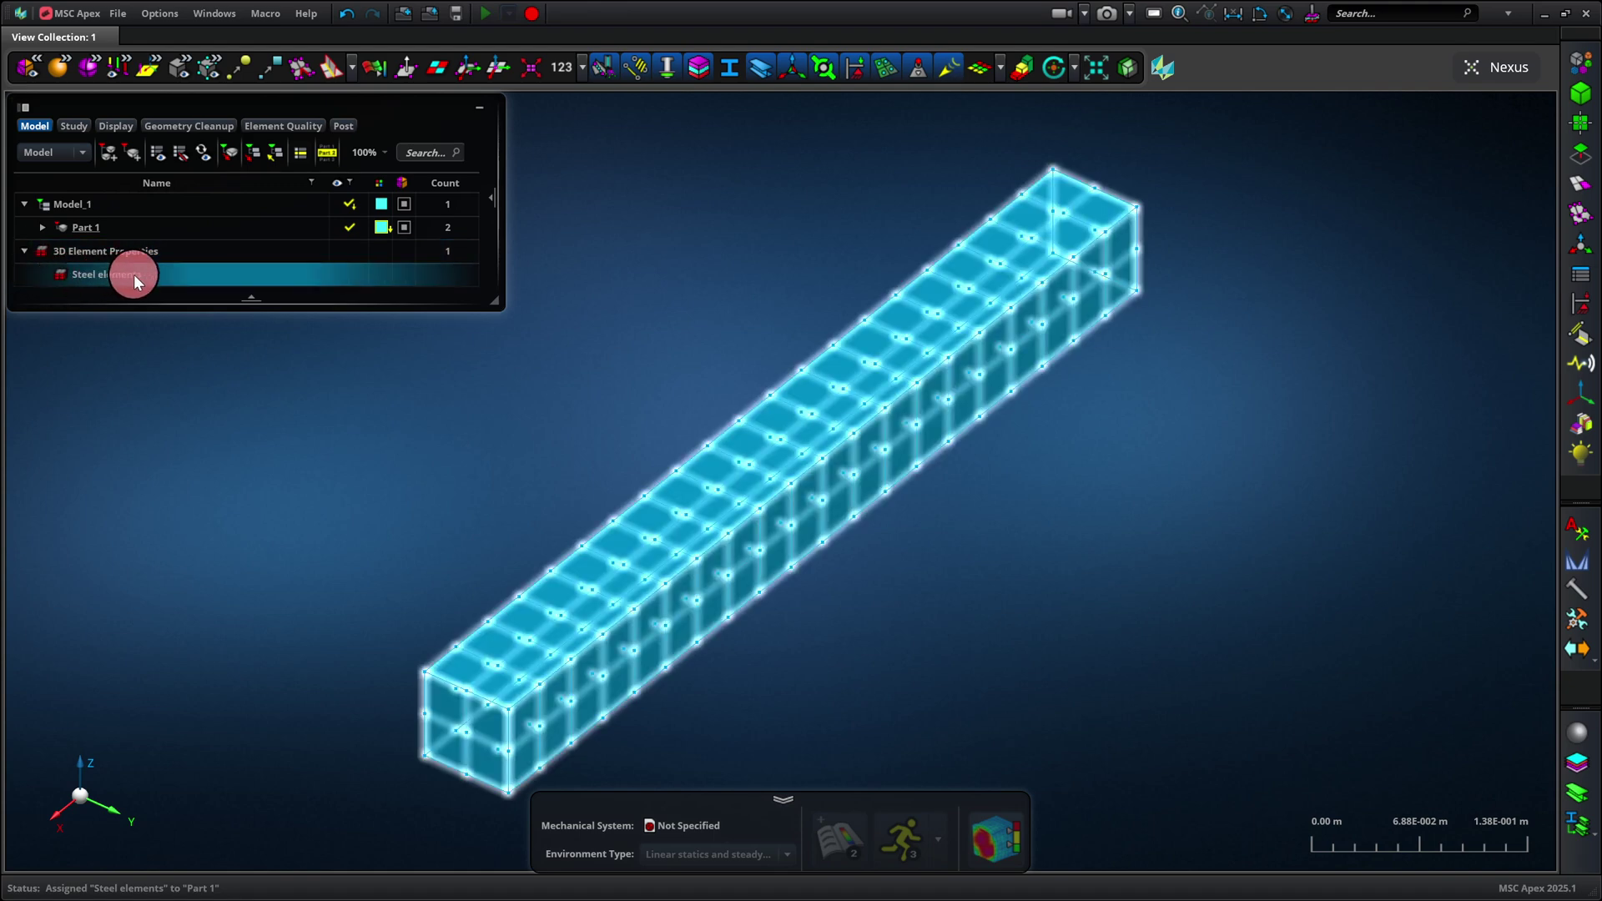
click(754, 382)
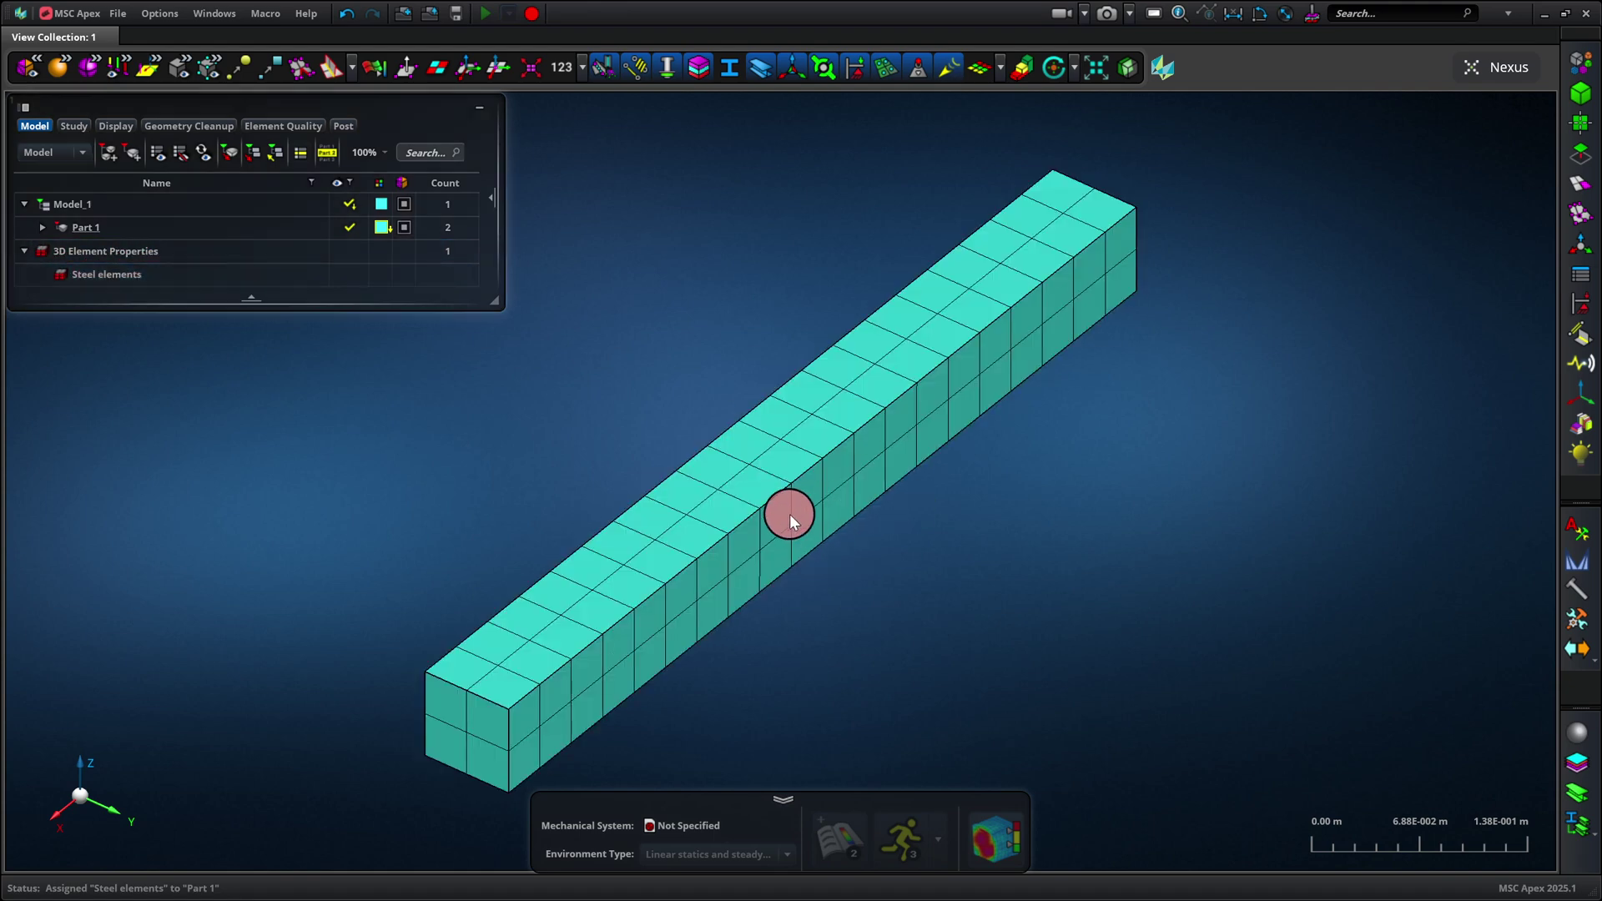
click(112, 281)
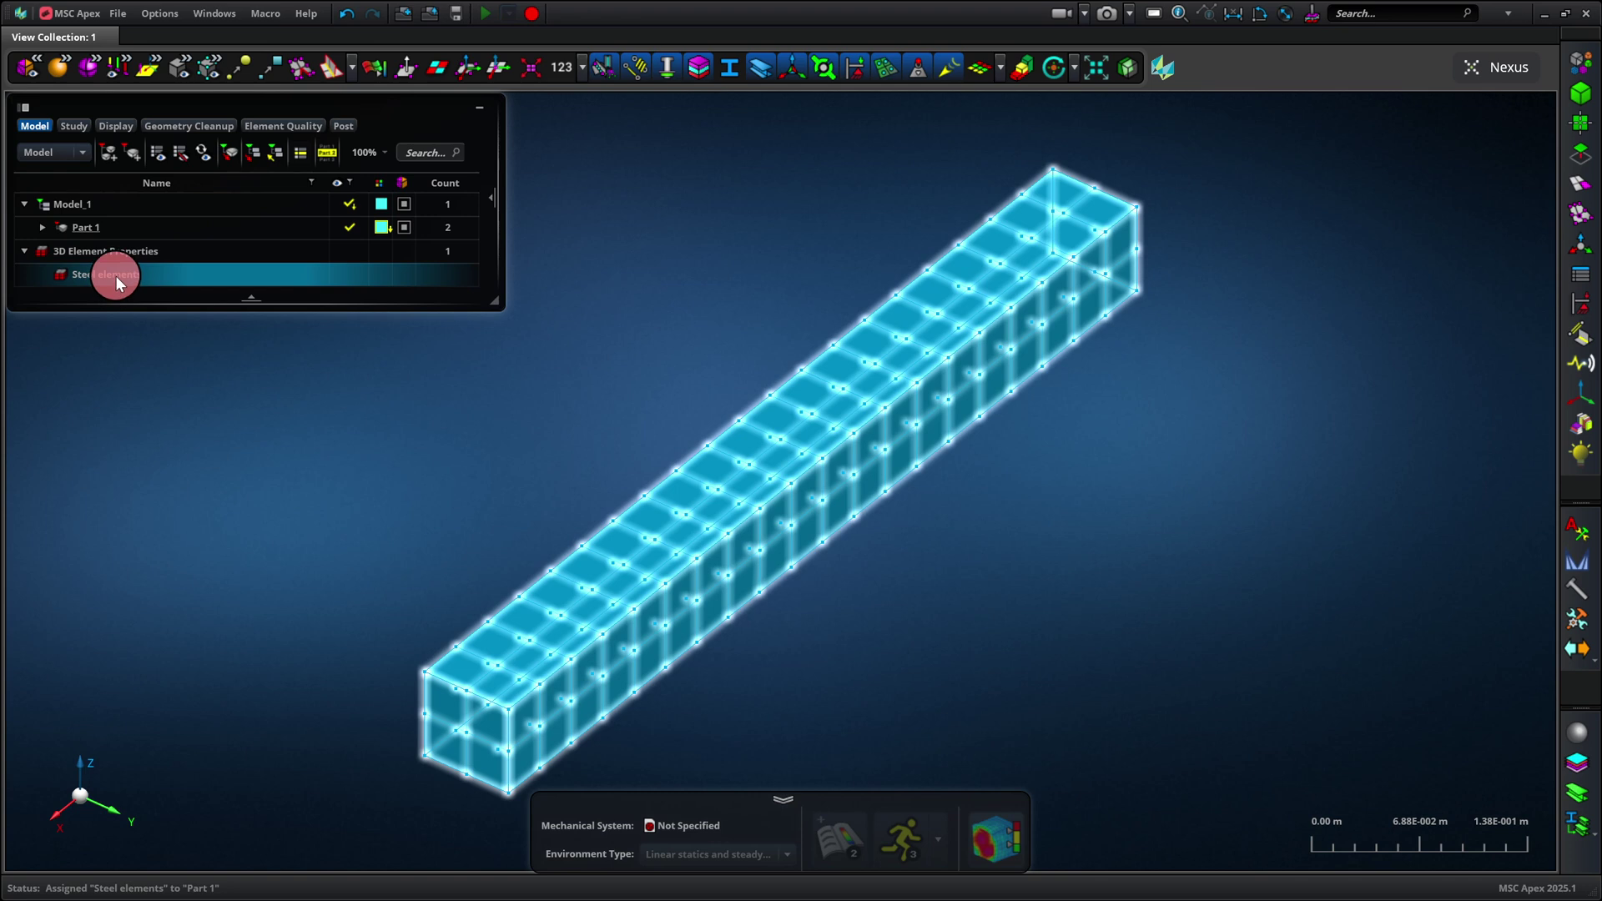
click(1061, 607)
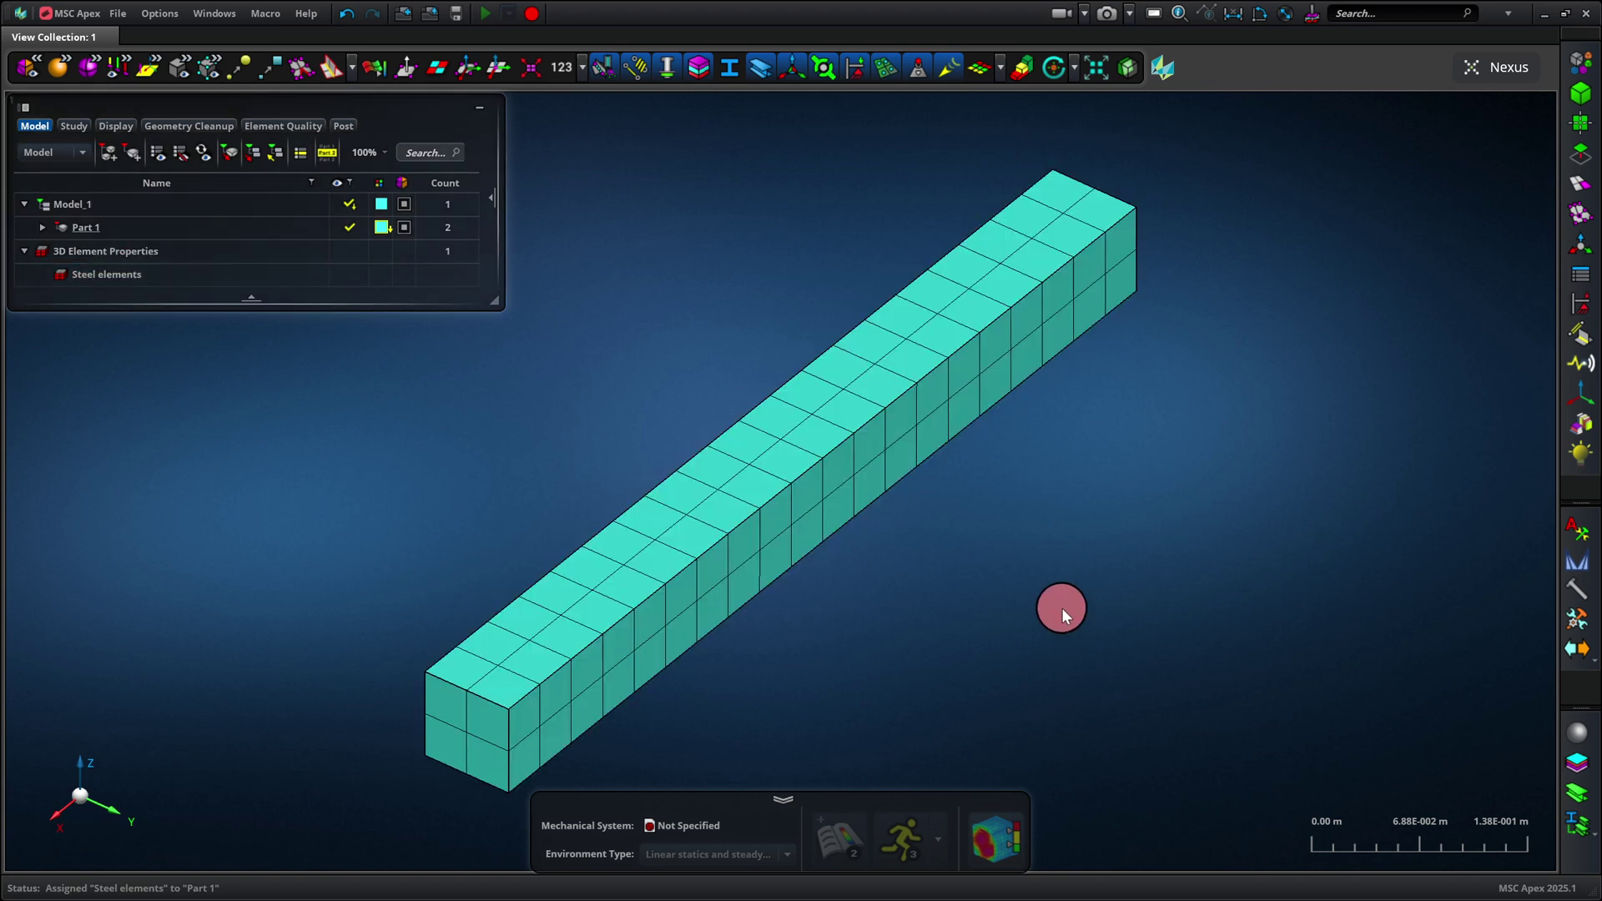
Apply a Single Point Constraint (SPC1) fixing all six degrees of freedom to the beam's square end face, and reveal it in the model tree
click(1583, 306)
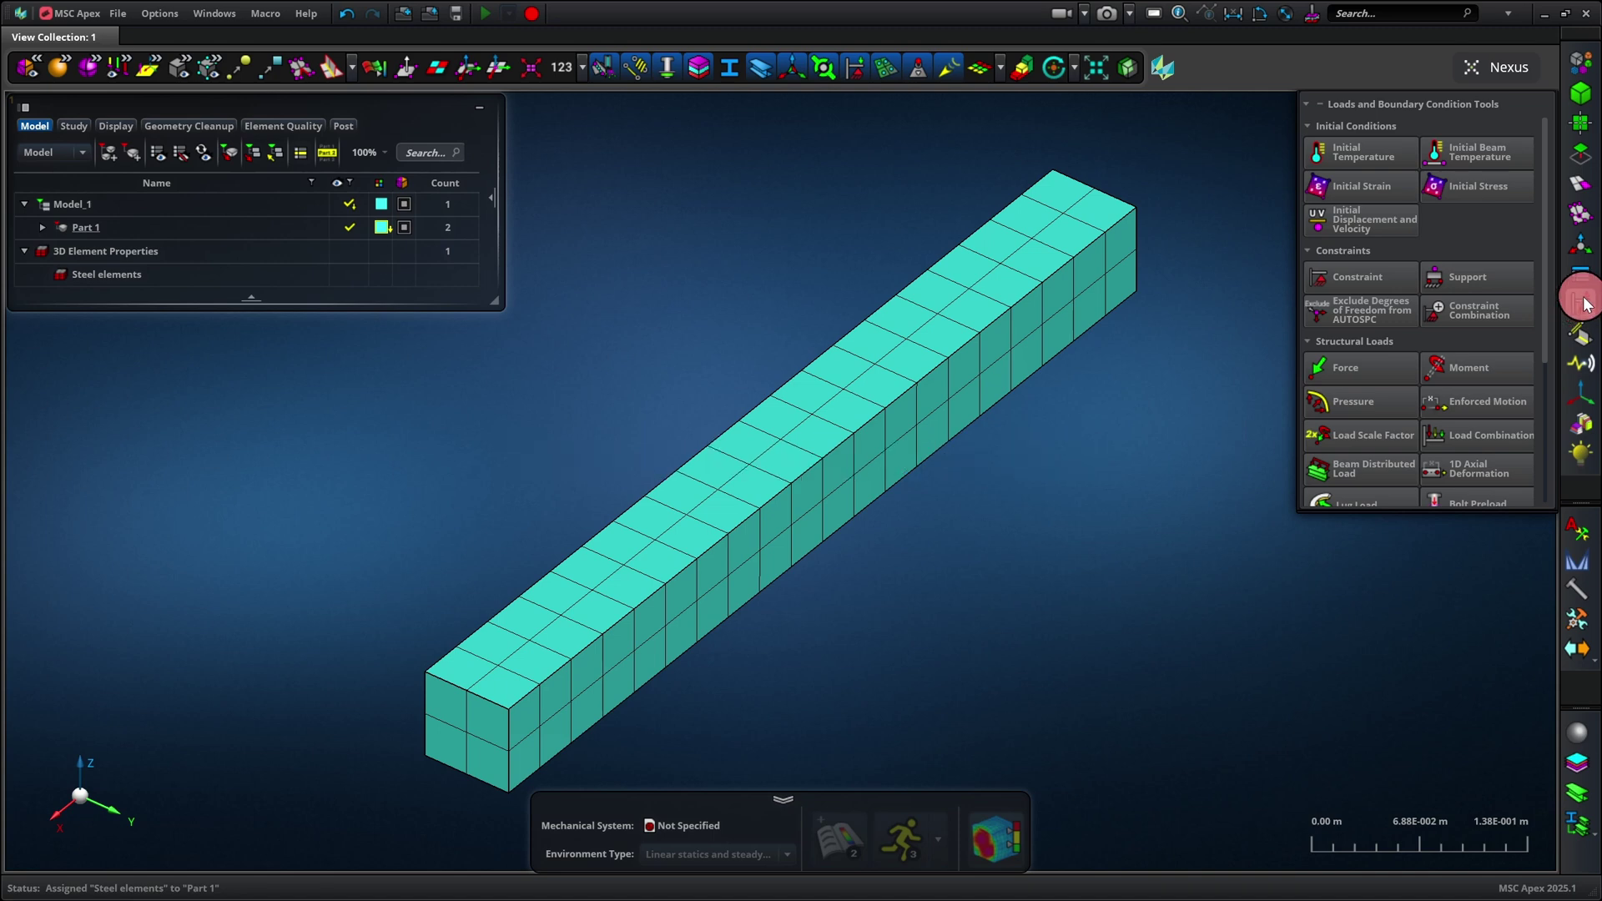
click(1355, 279)
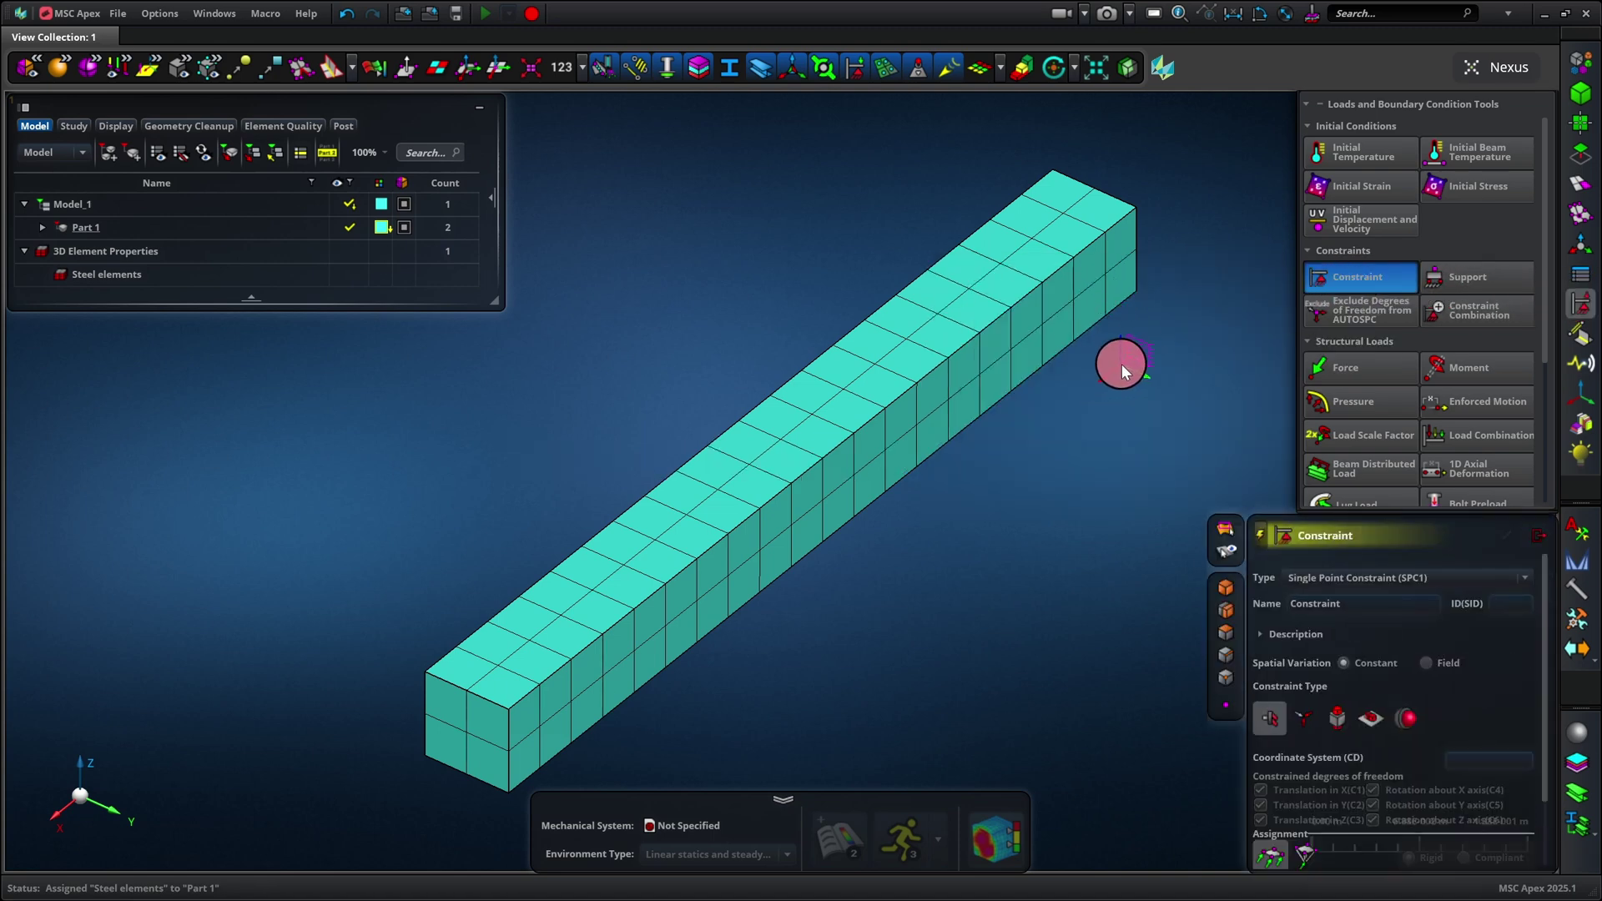
middle_drag(1122, 364, 1155, 554)
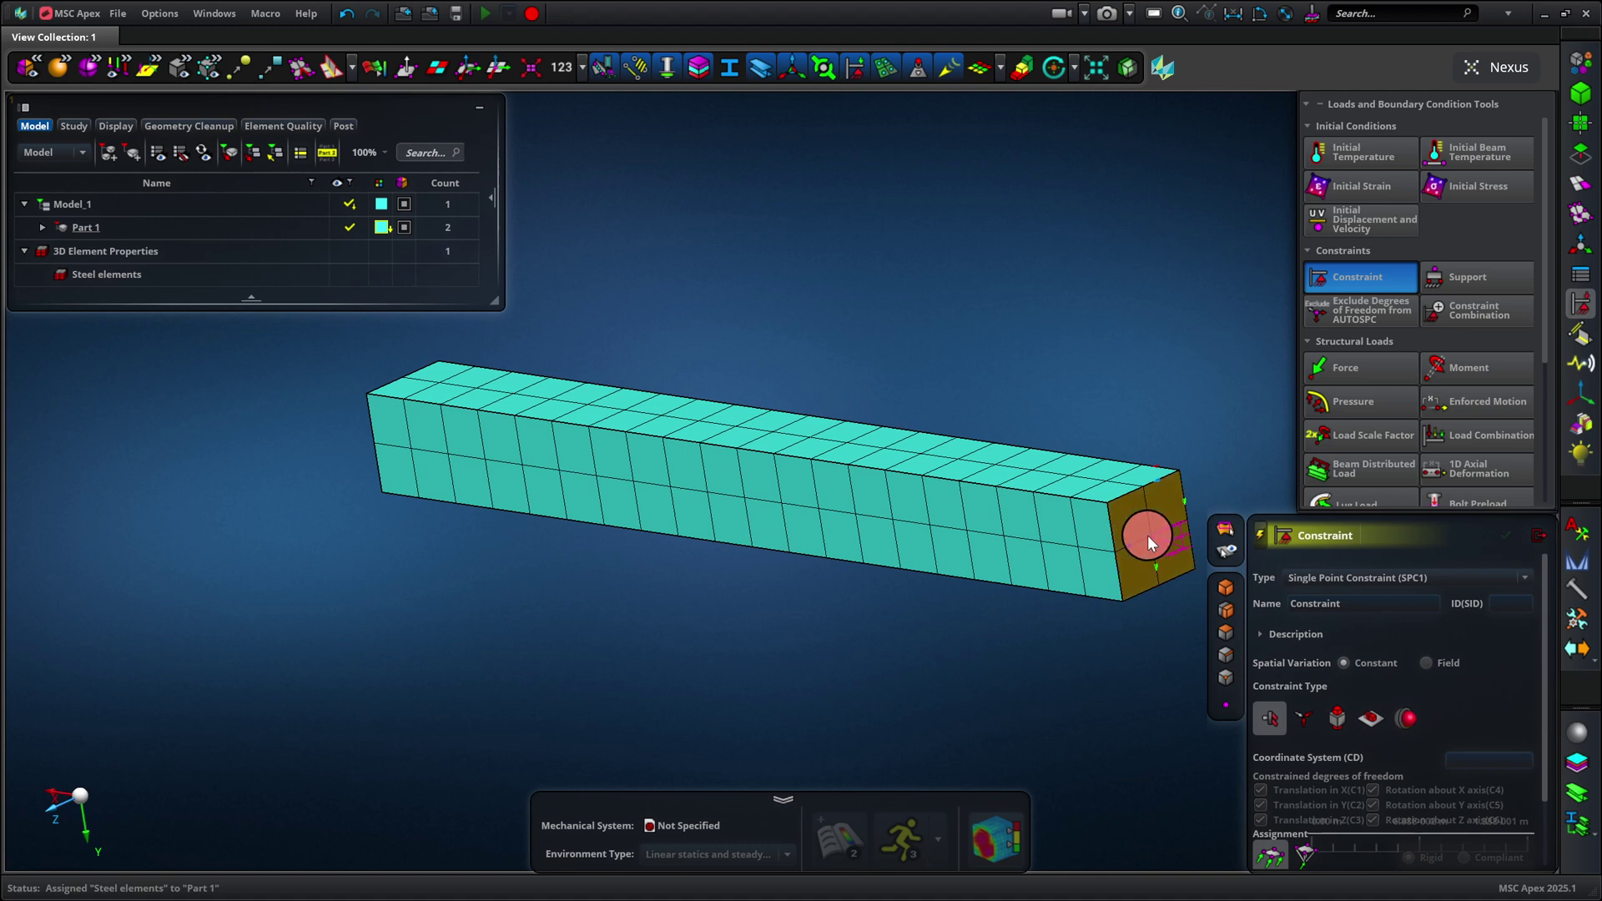
click(1148, 534)
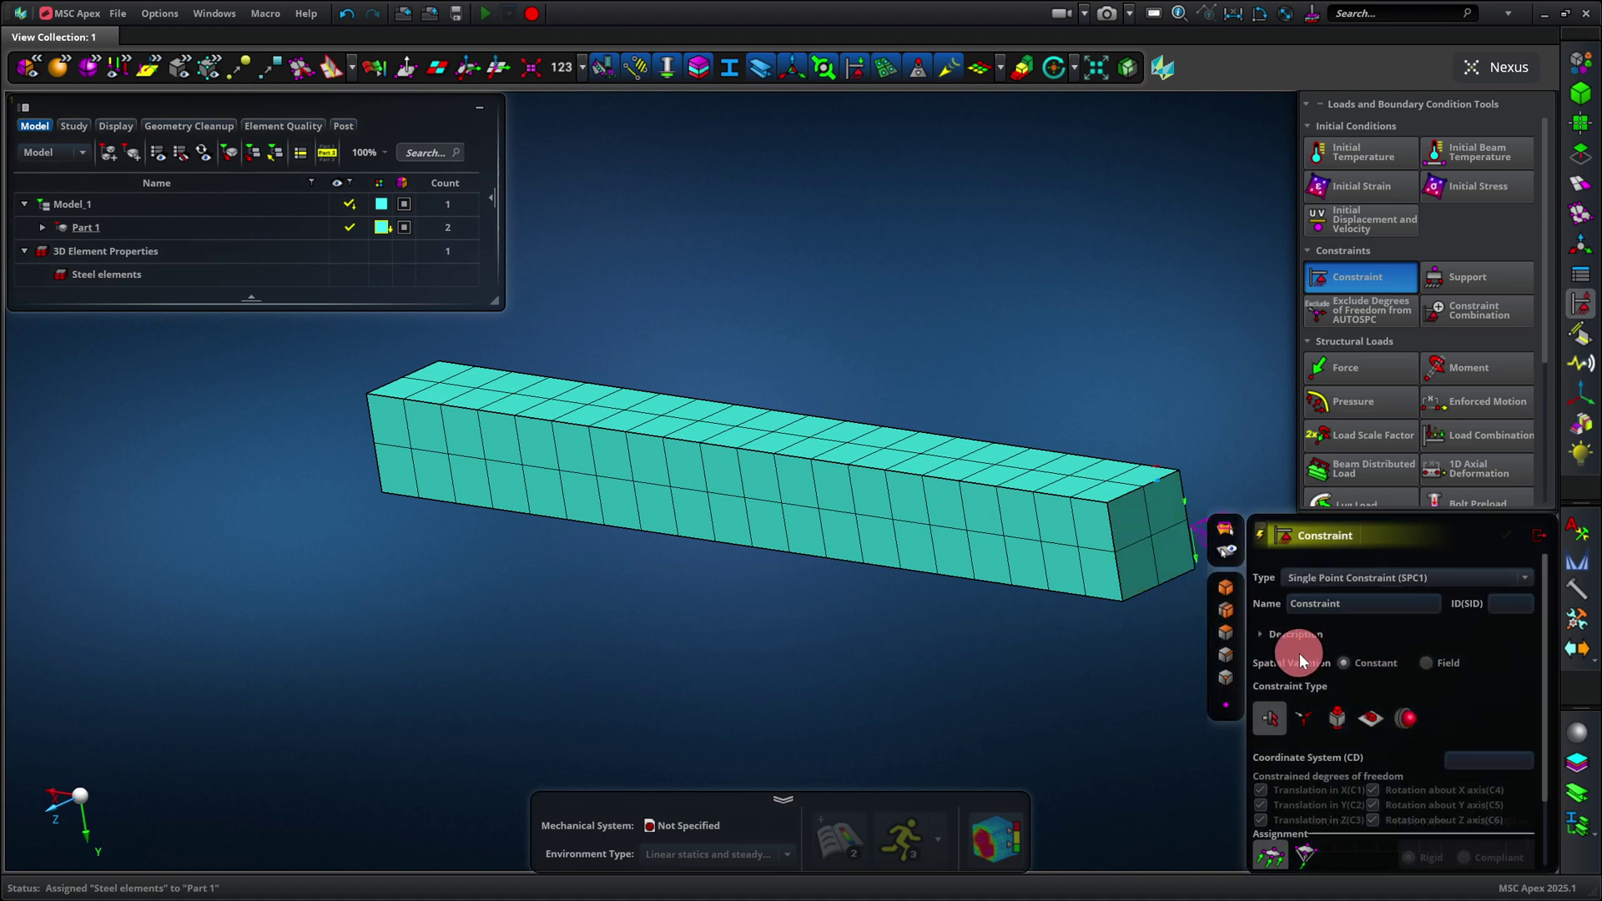
click(1225, 633)
click(1399, 712)
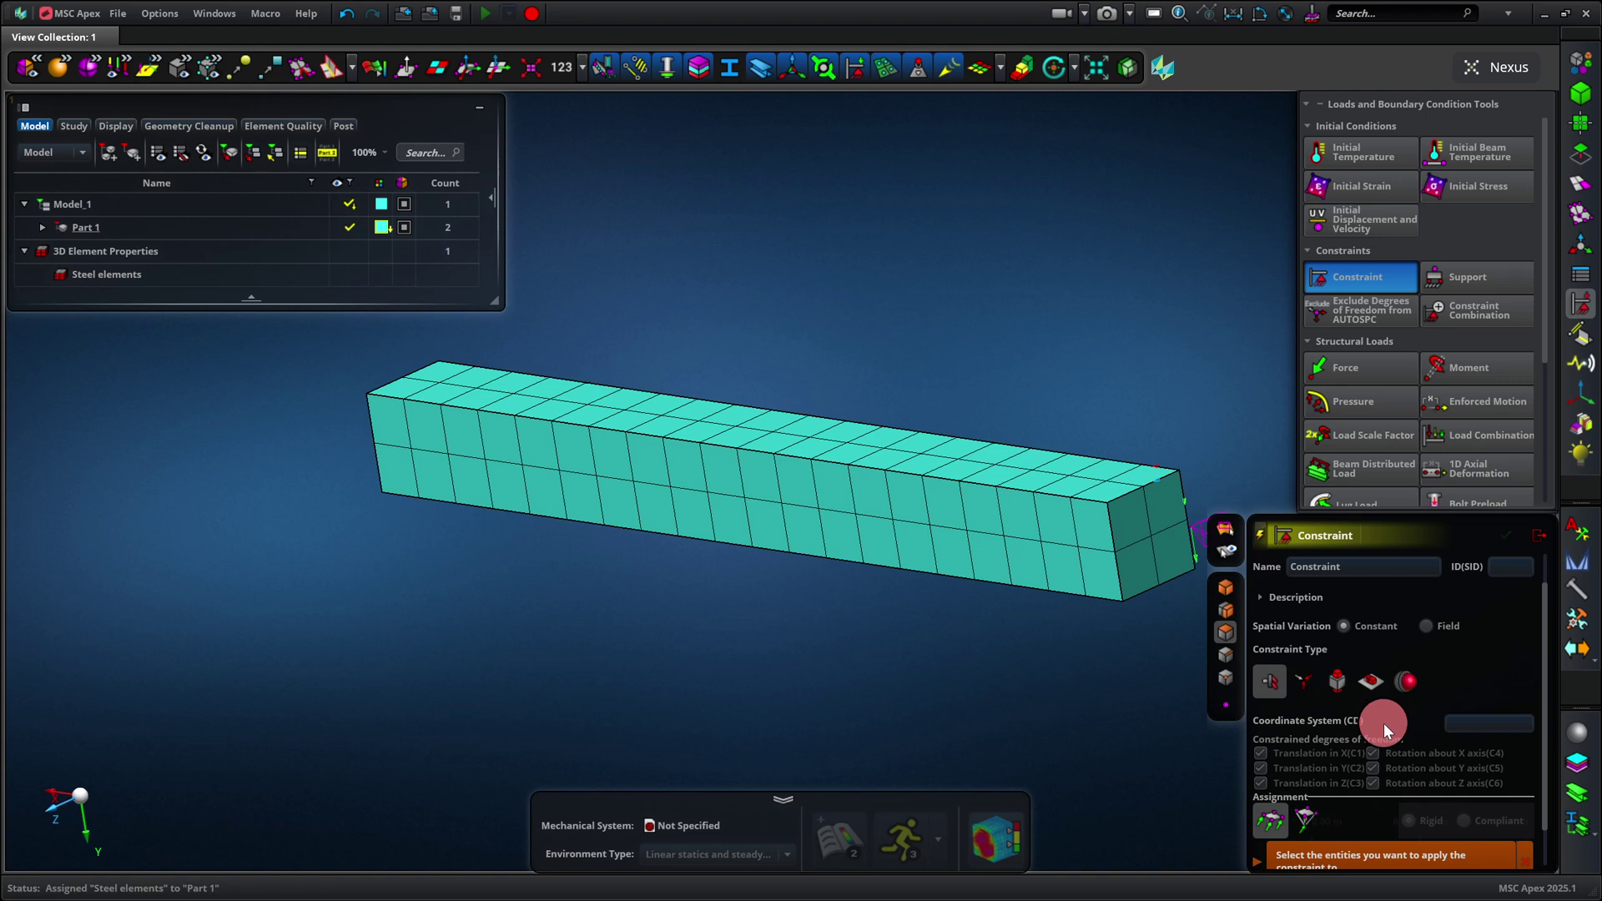
scroll(1384, 722, down, 1)
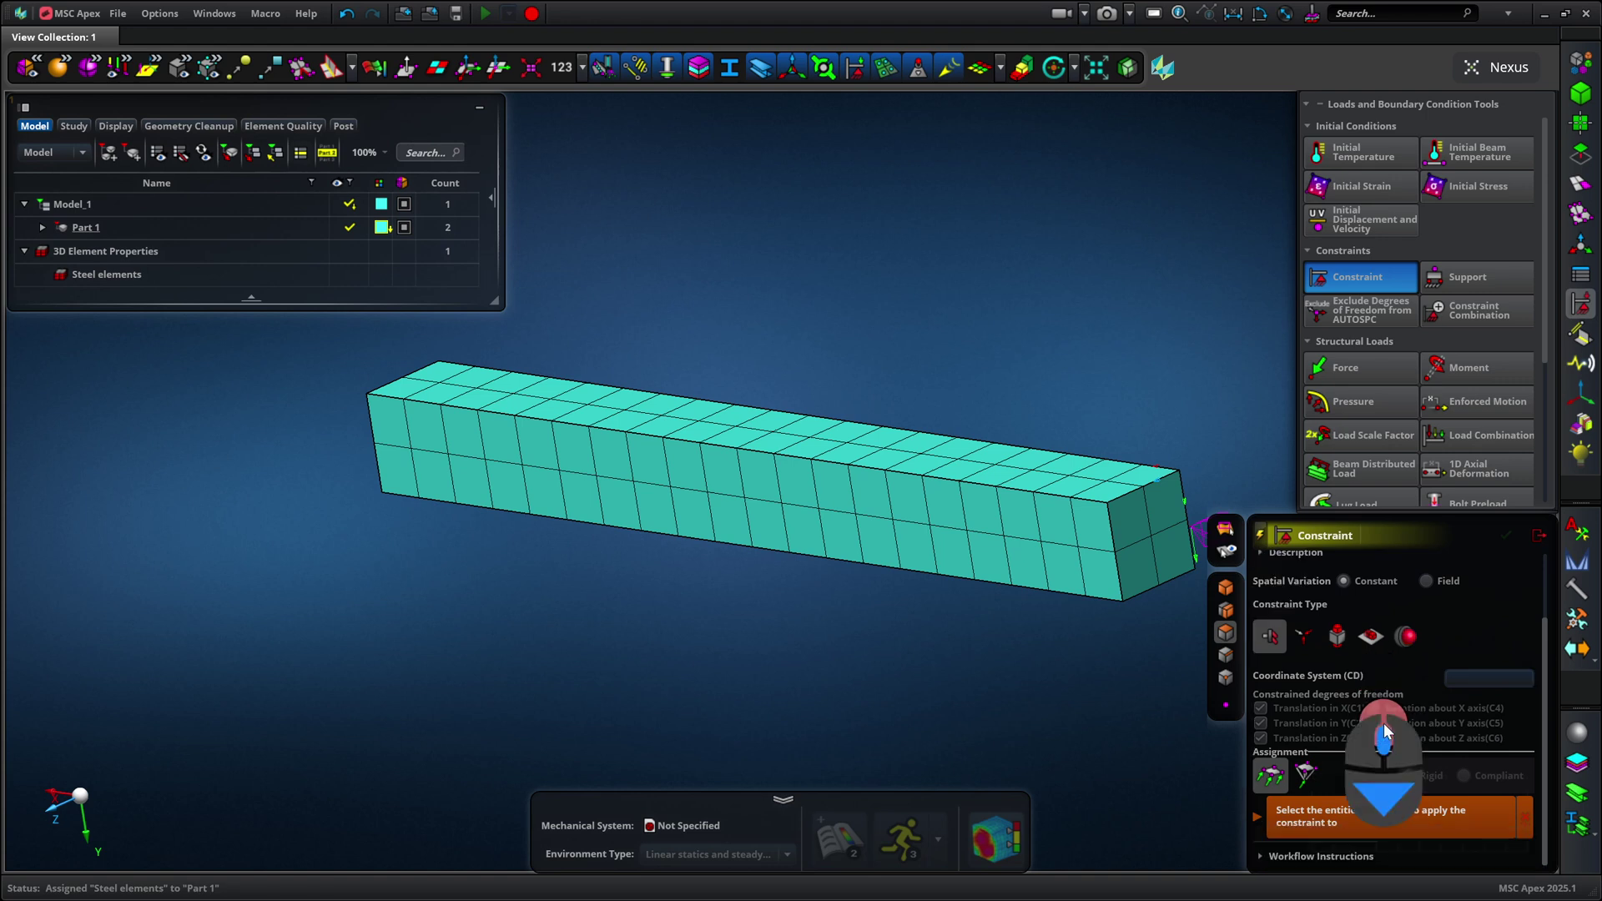
click(1148, 550)
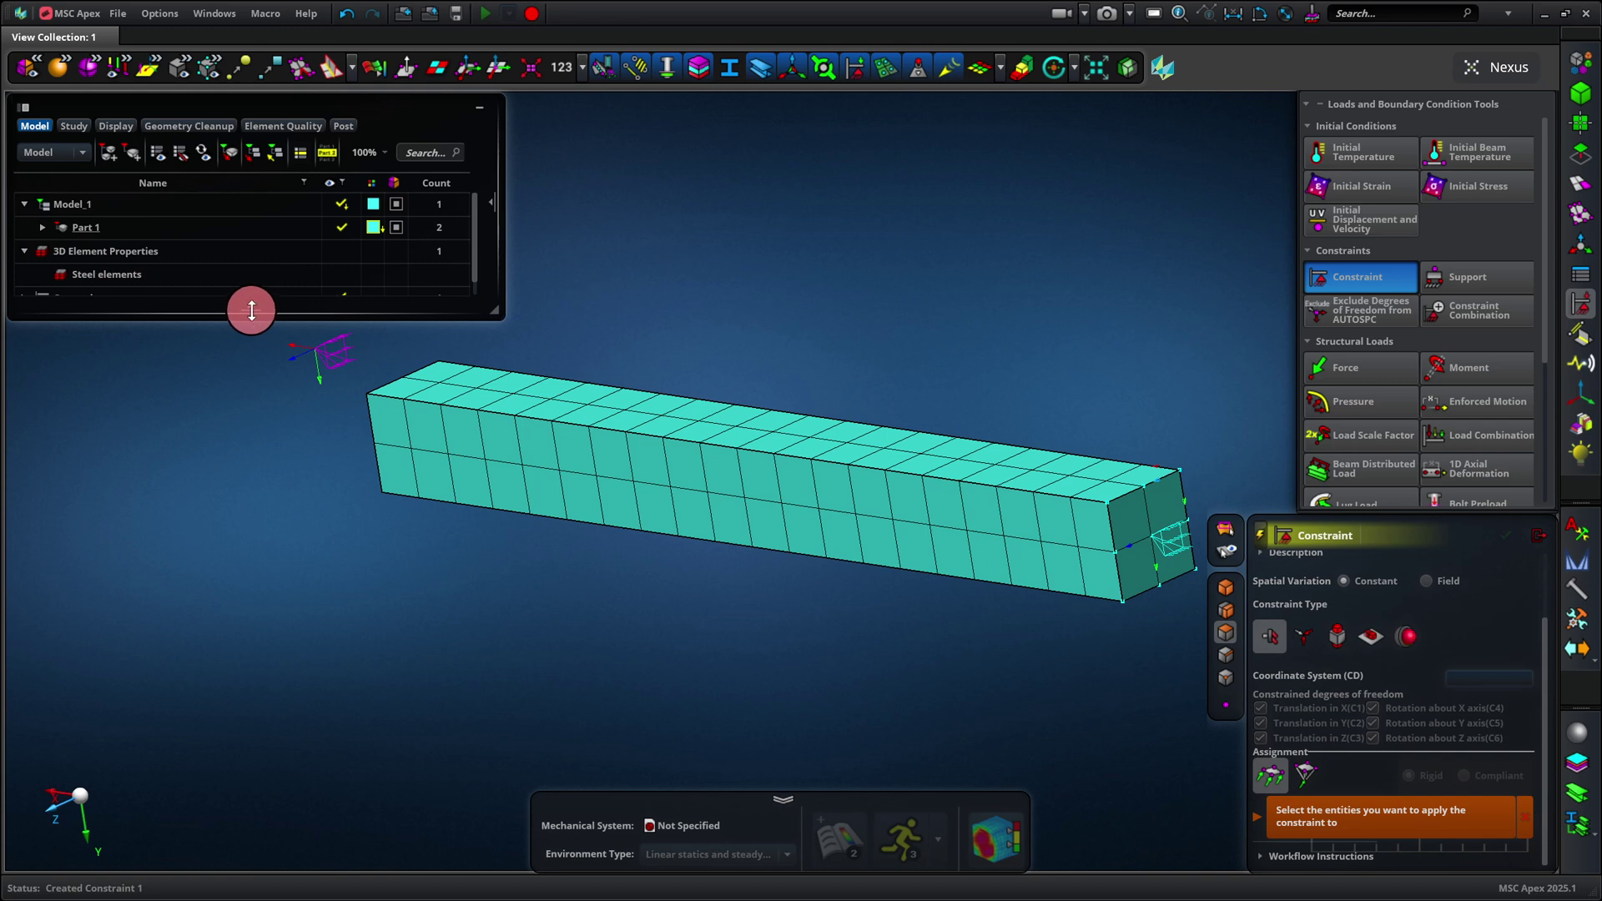
drag(252, 312, 251, 327)
click(93, 306)
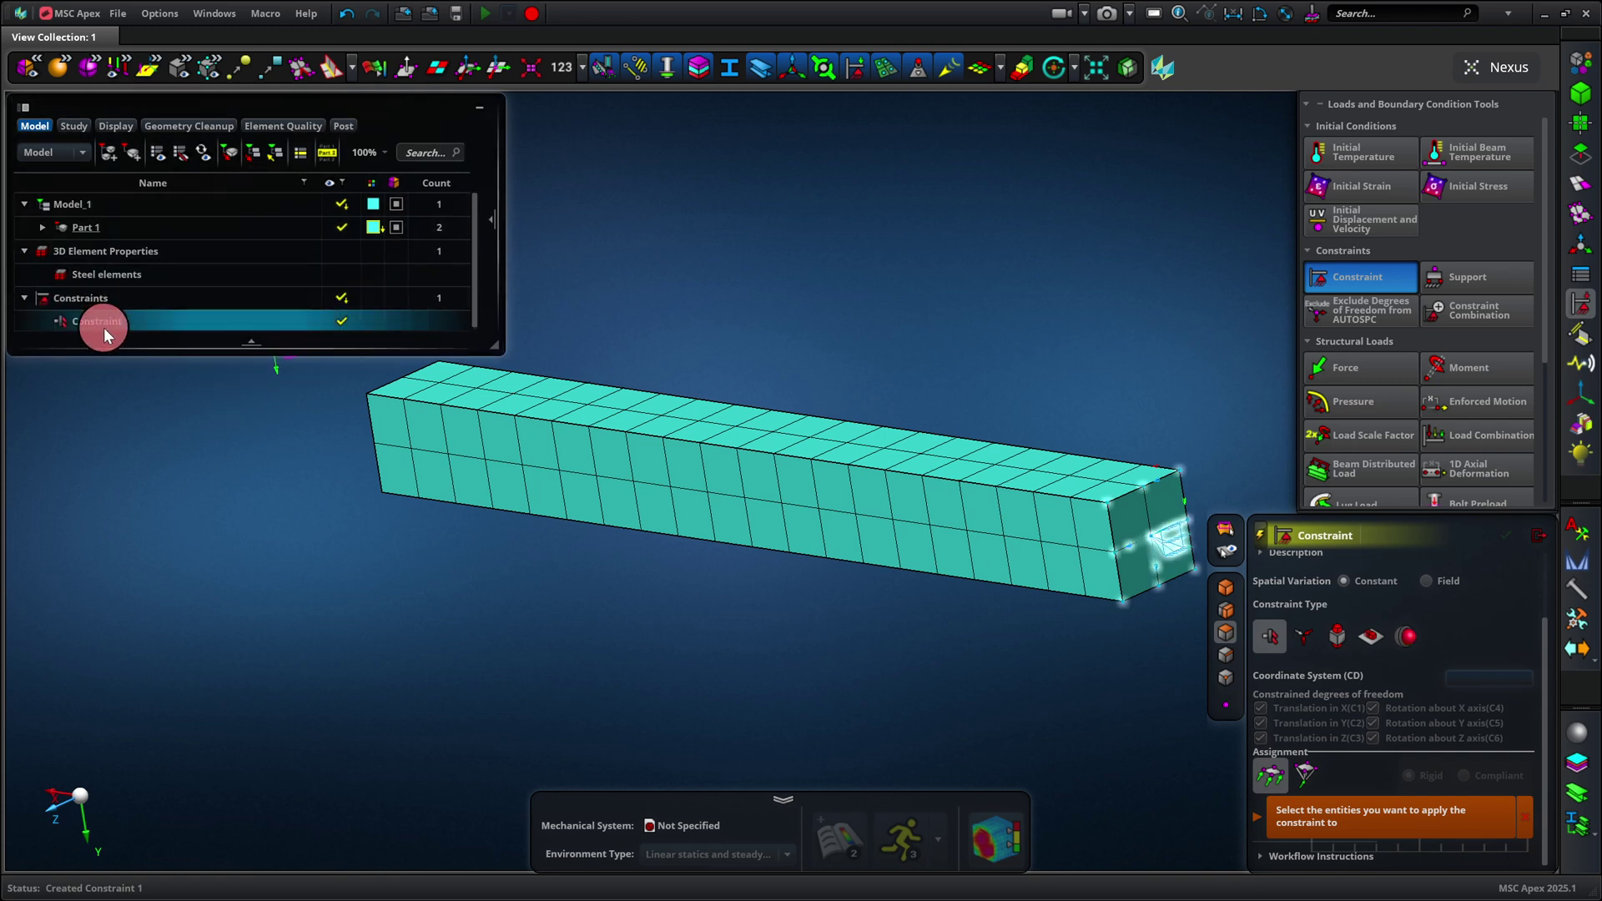
Apply a constant 3000 Pa pressure (PLOAD4) to the beam's long upper face, working from the isometric view
click(1539, 537)
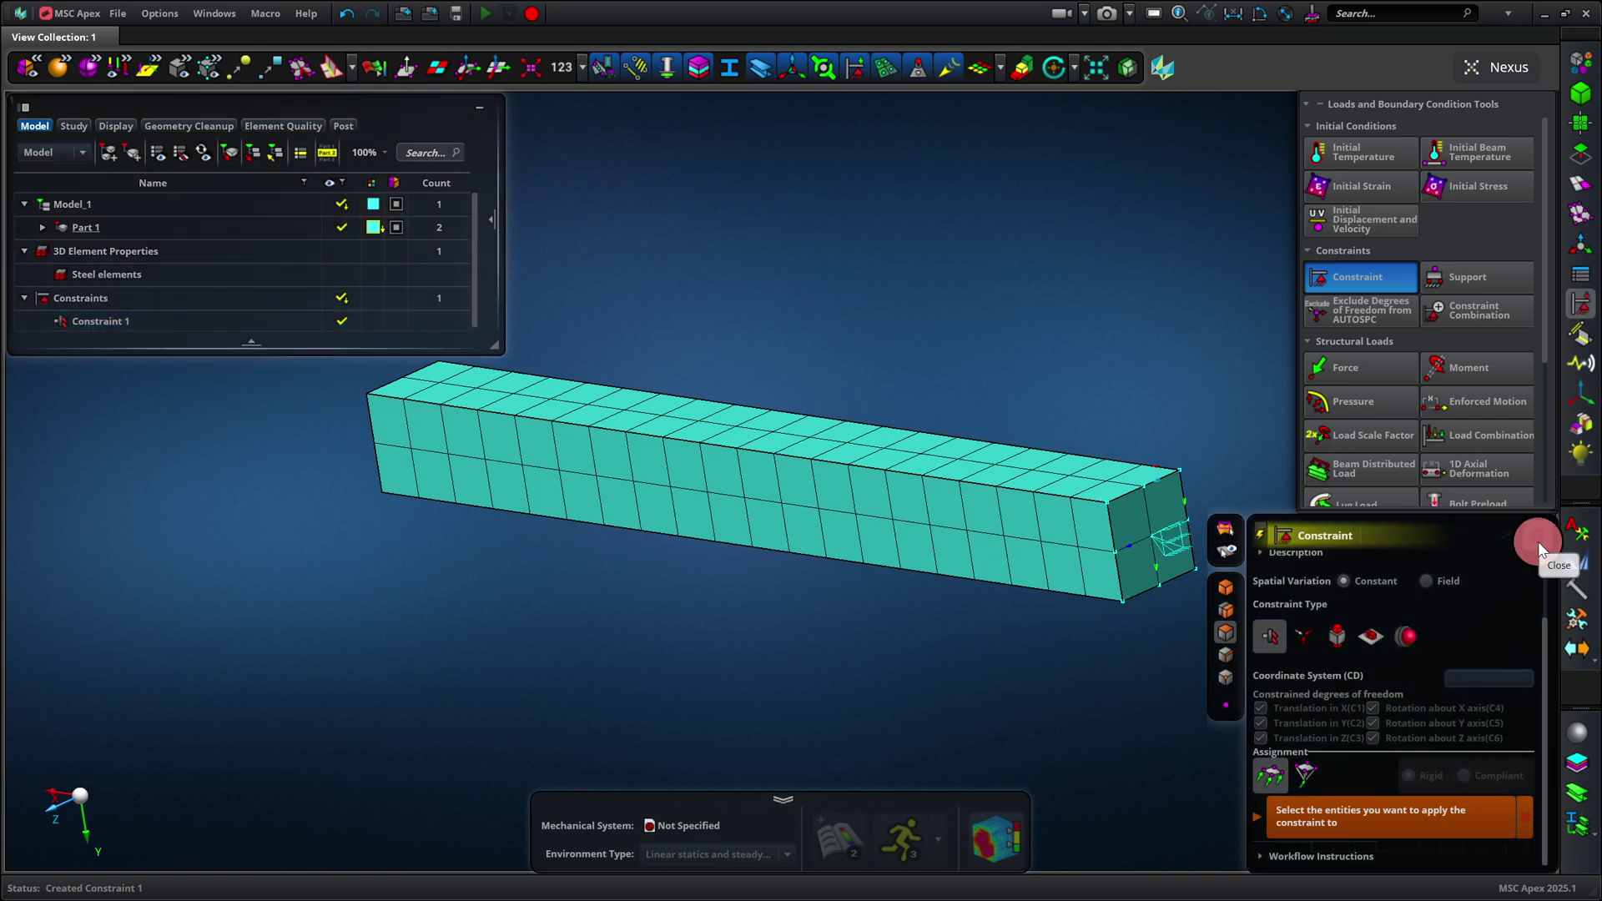
click(89, 805)
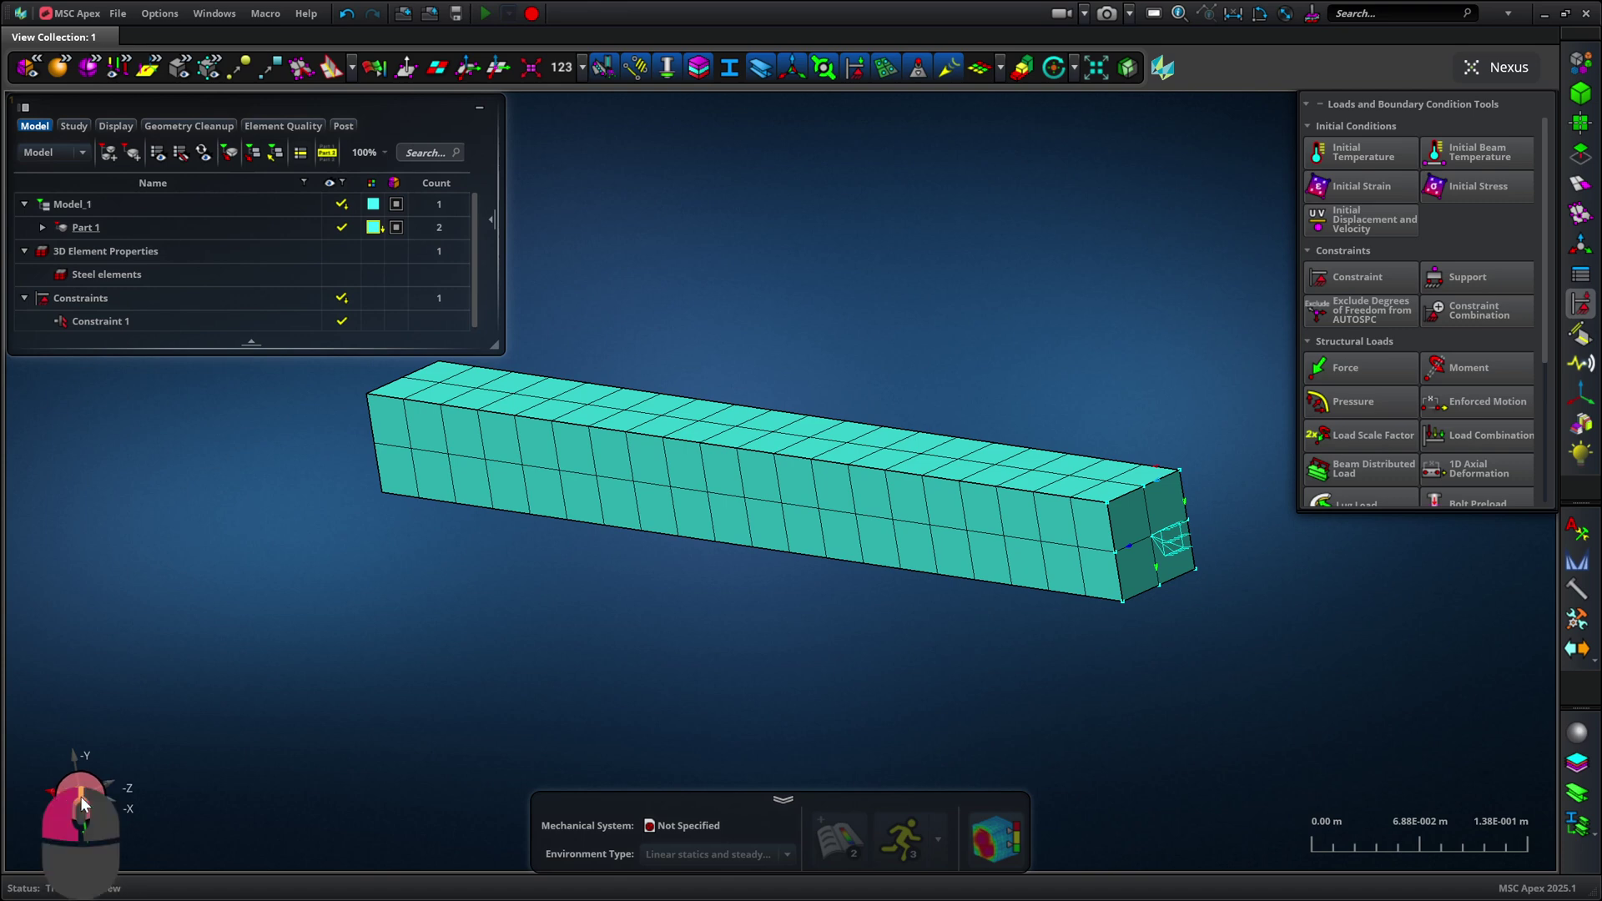
click(1360, 407)
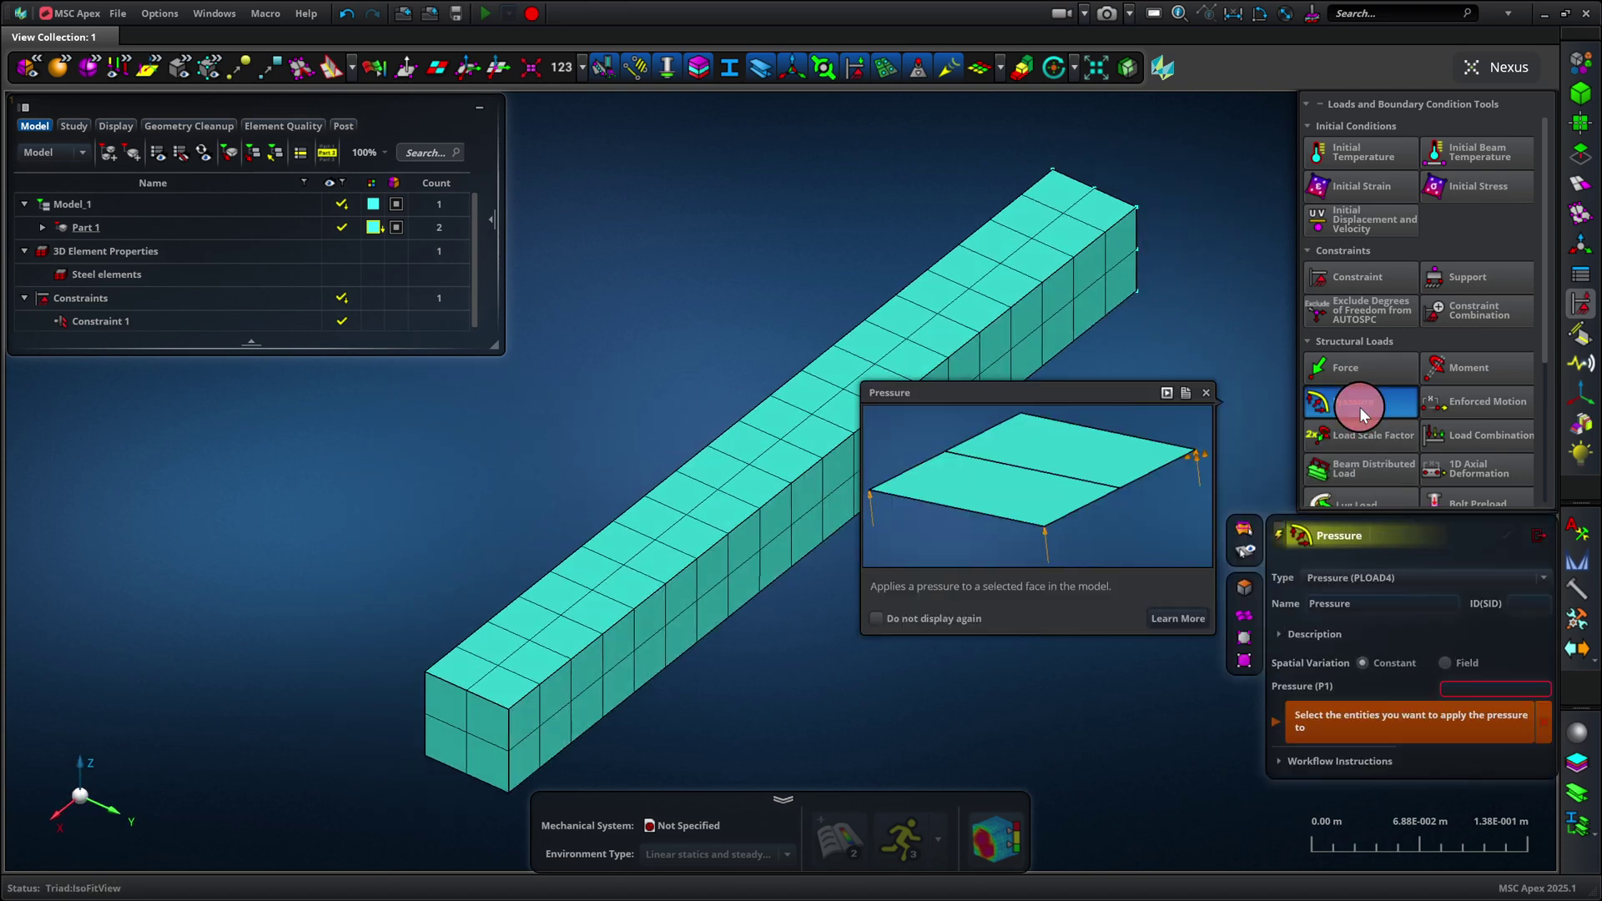
click(1463, 689)
text(3000)
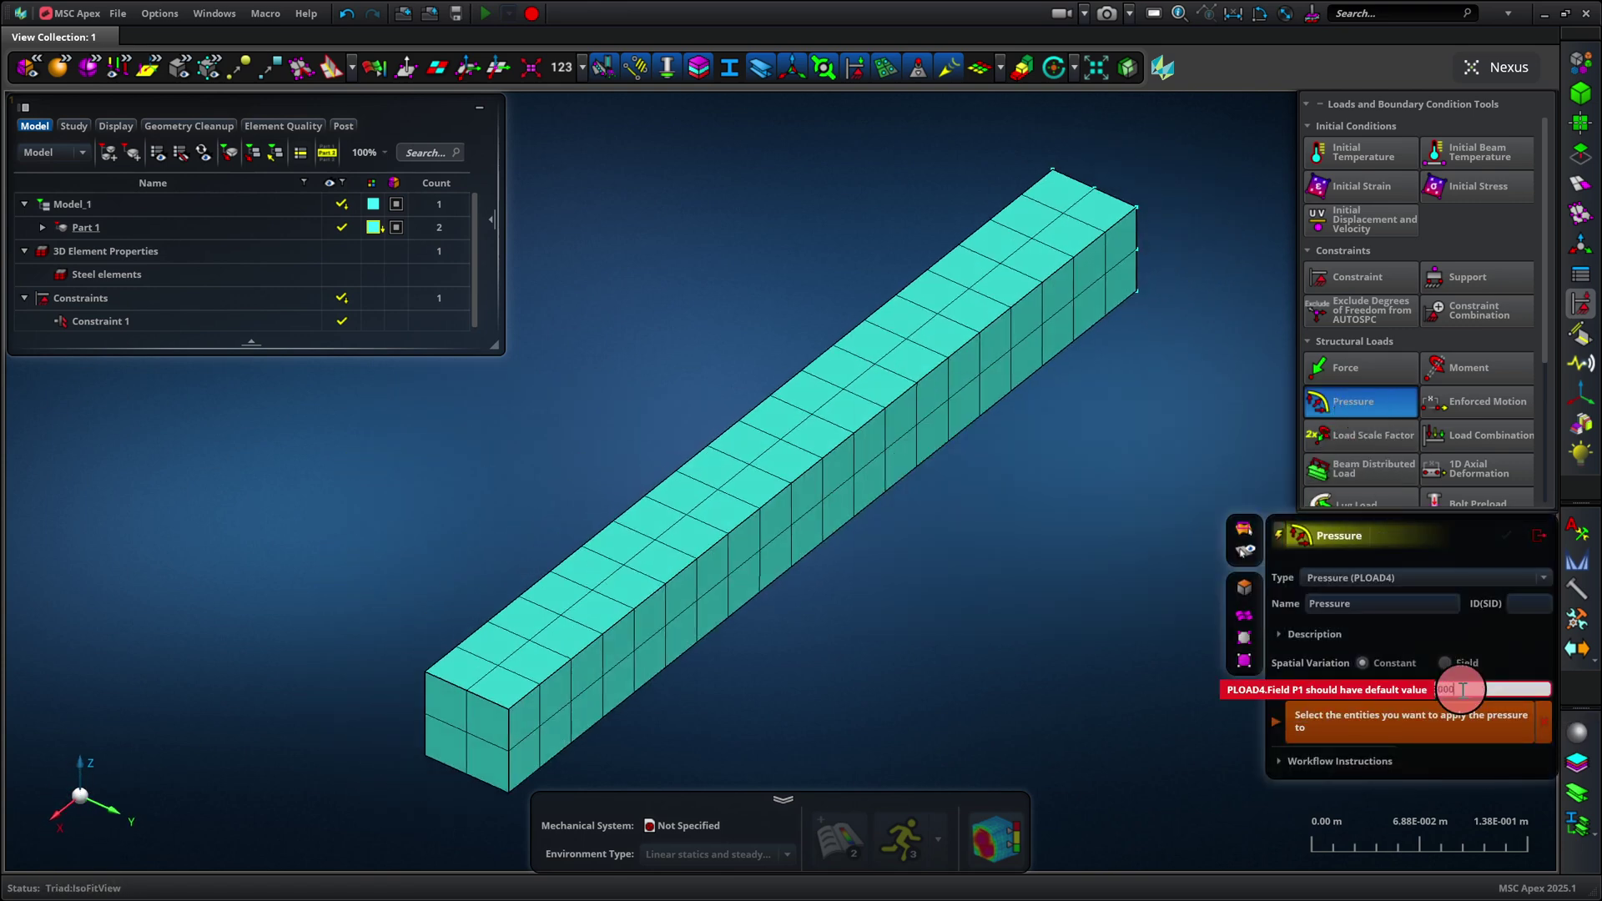
key(Return)
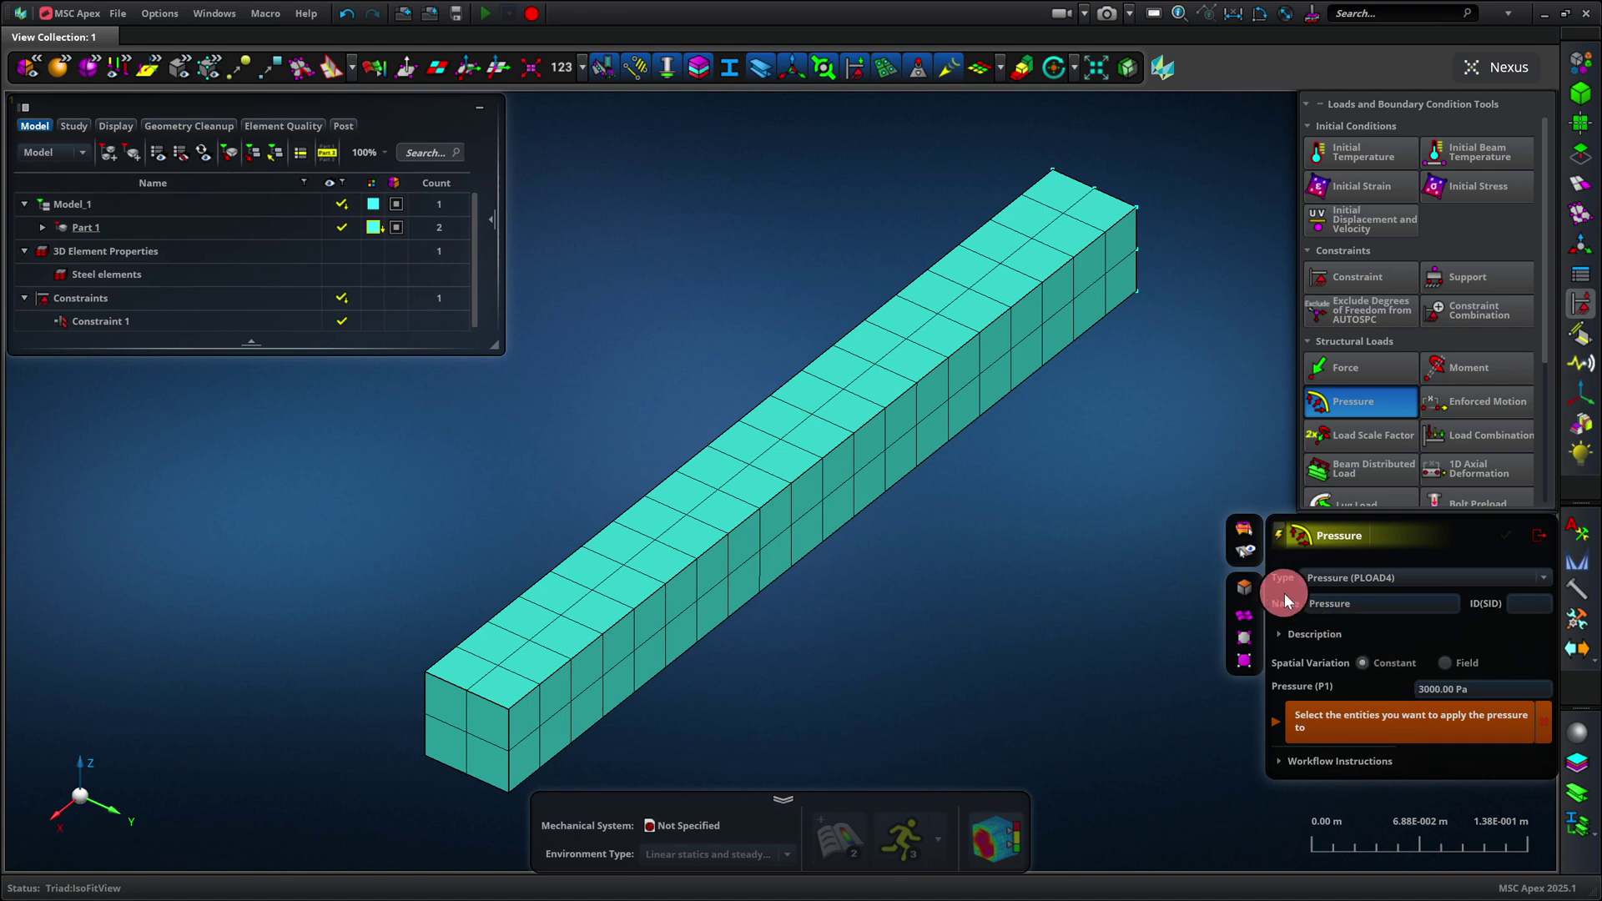
click(1247, 589)
click(806, 438)
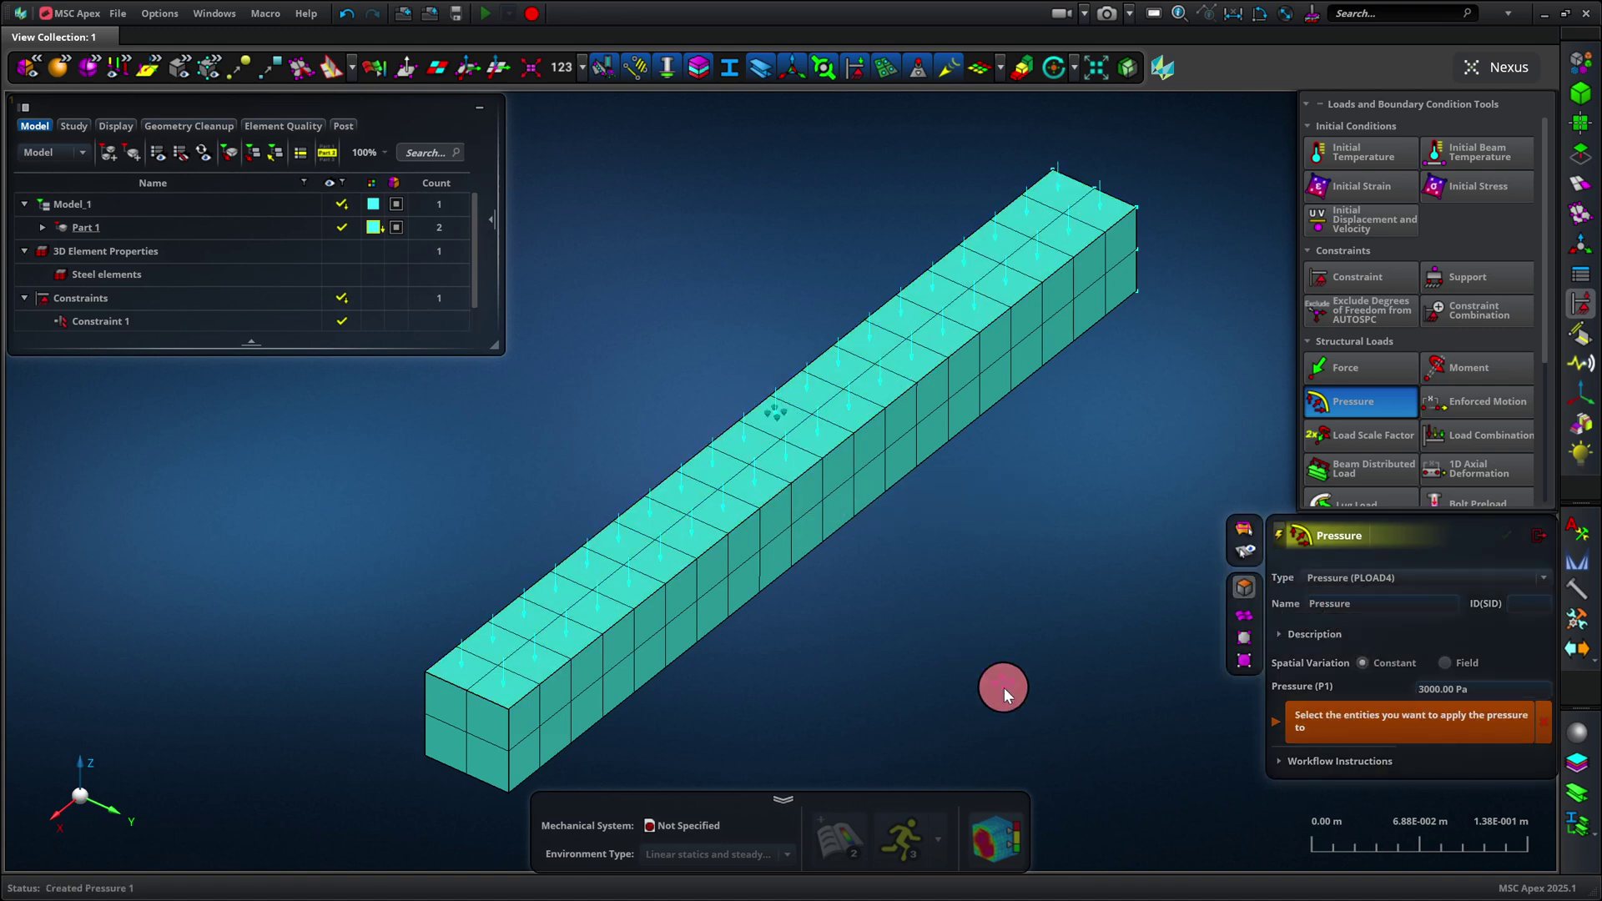
click(1538, 536)
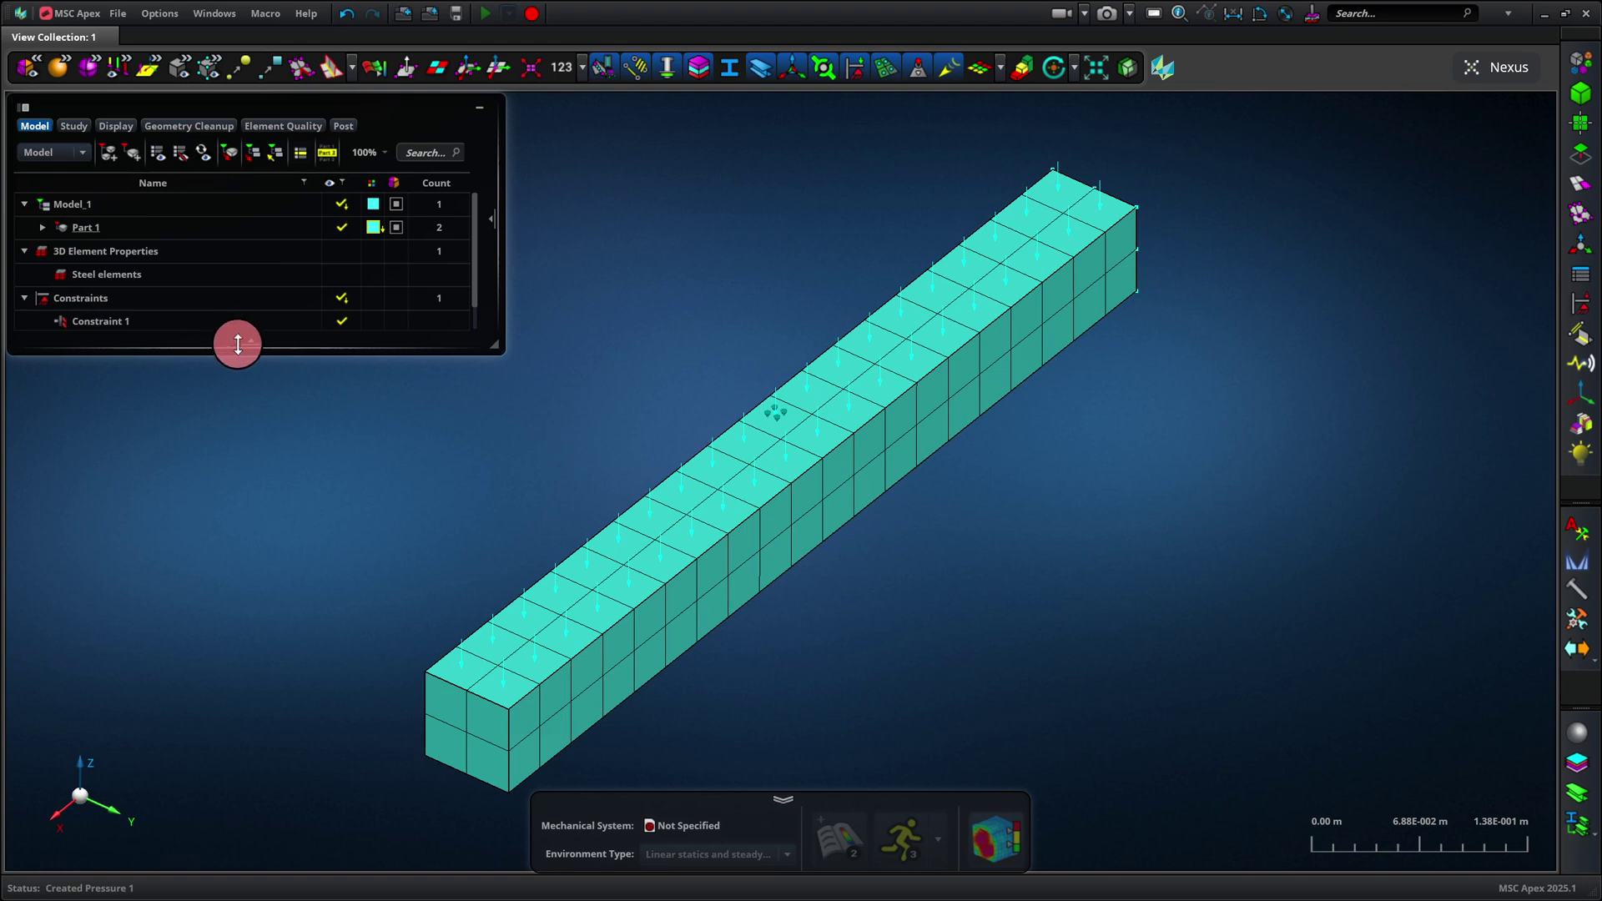
Enlarge the model tree and expand the Loads group to reveal the new pressure load
drag(238, 344, 243, 401)
click(20, 350)
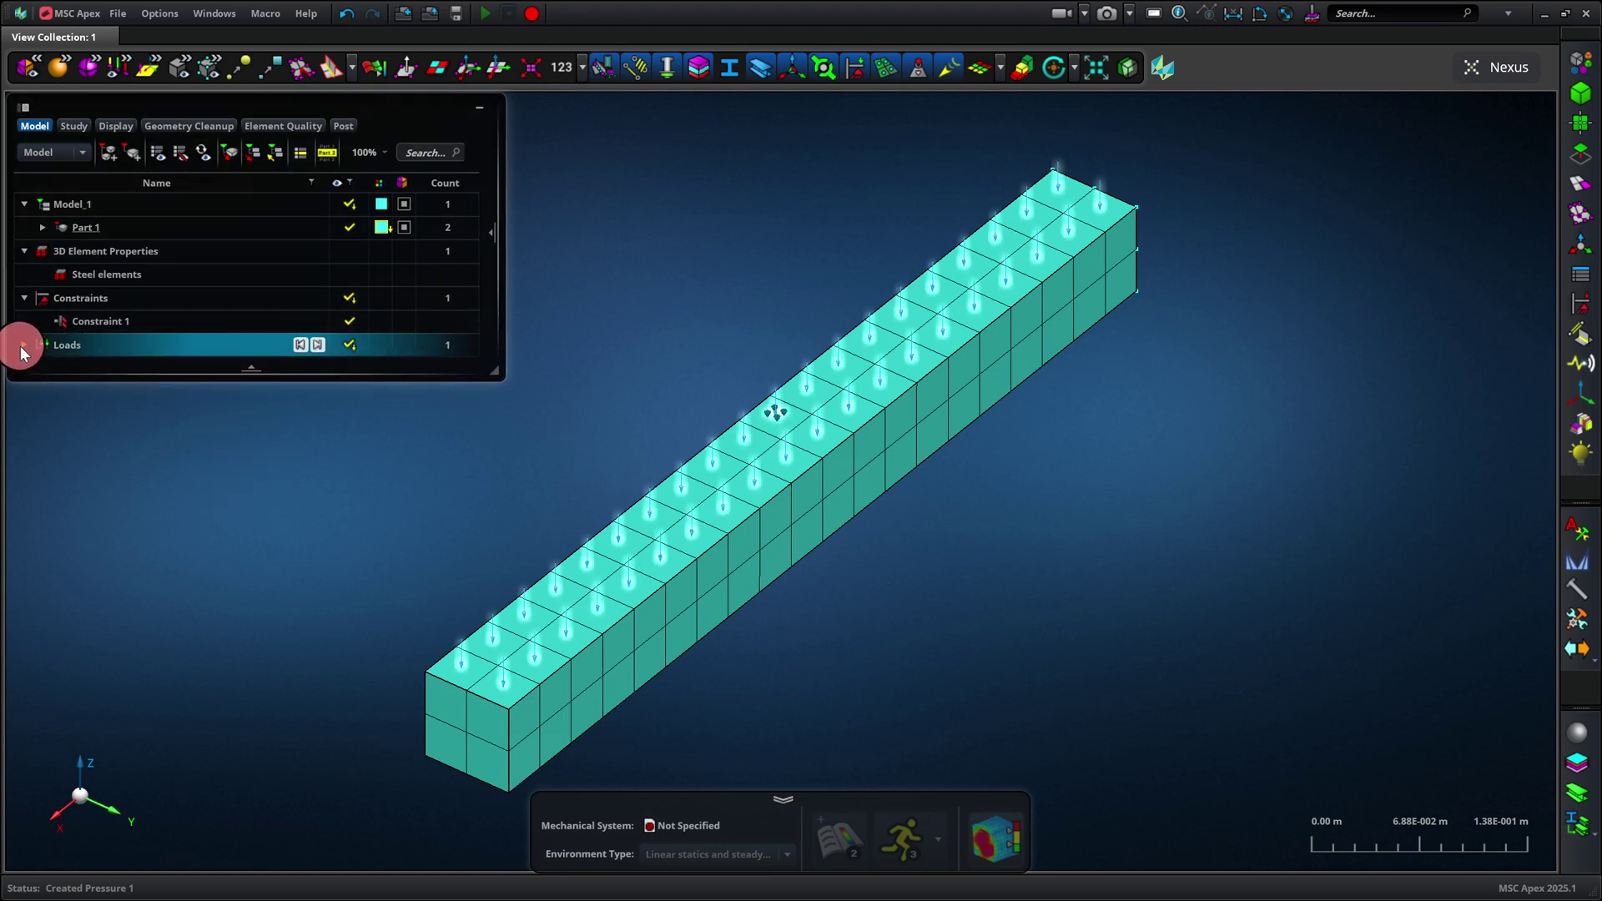
click(23, 344)
click(441, 469)
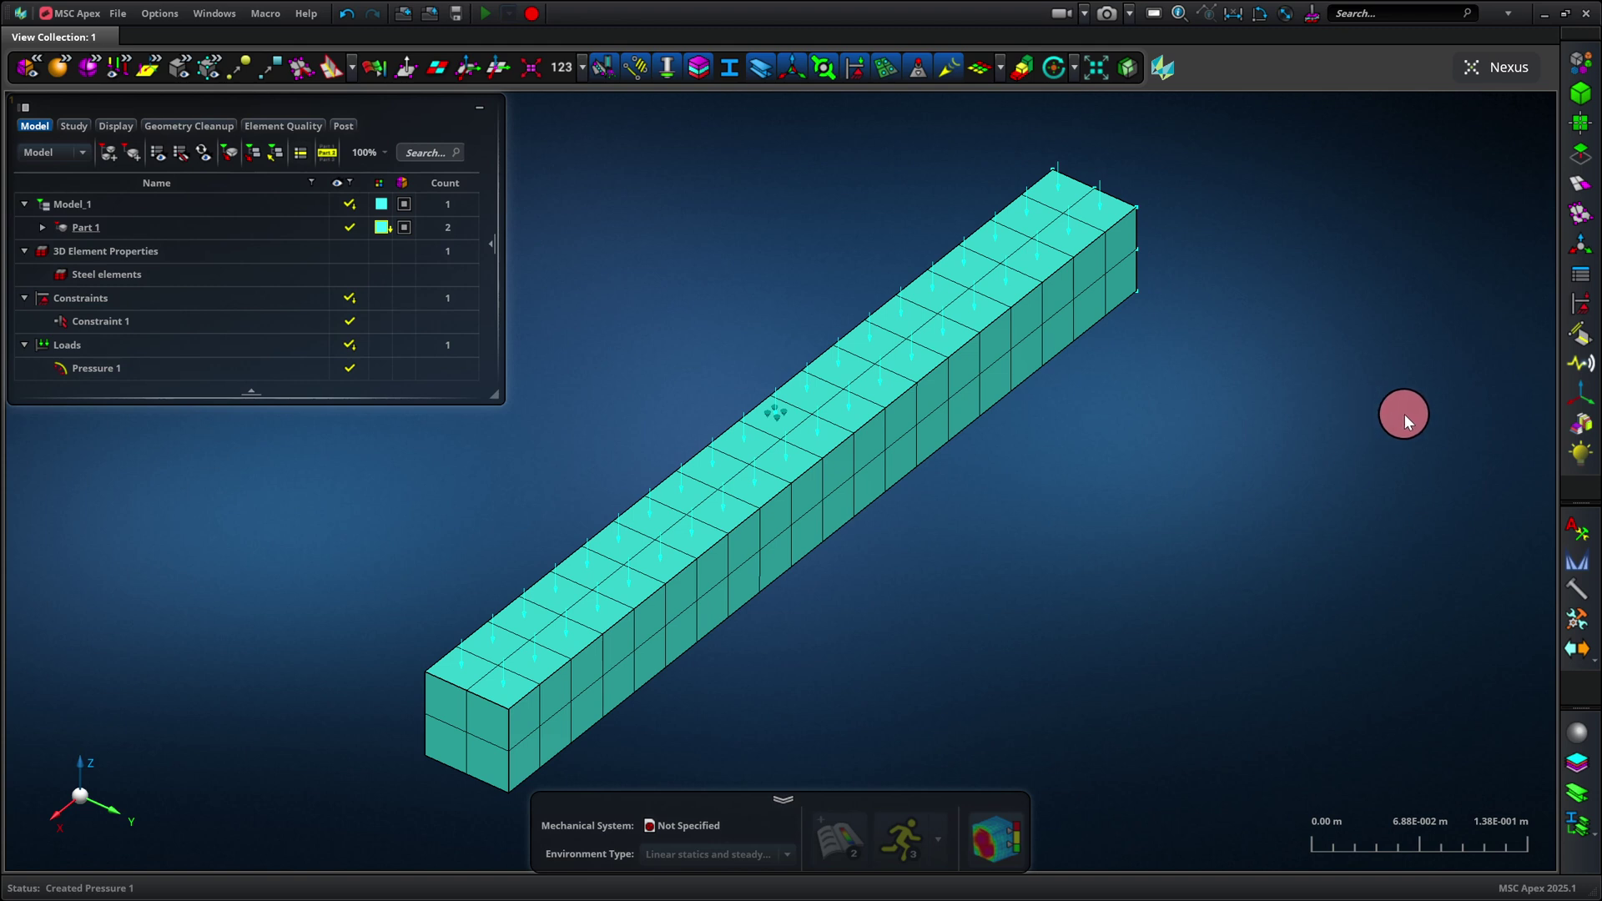
Examine the documentation page of the Constraint tool in the browser, and return to MSC Apex with the load tools closed
click(1582, 306)
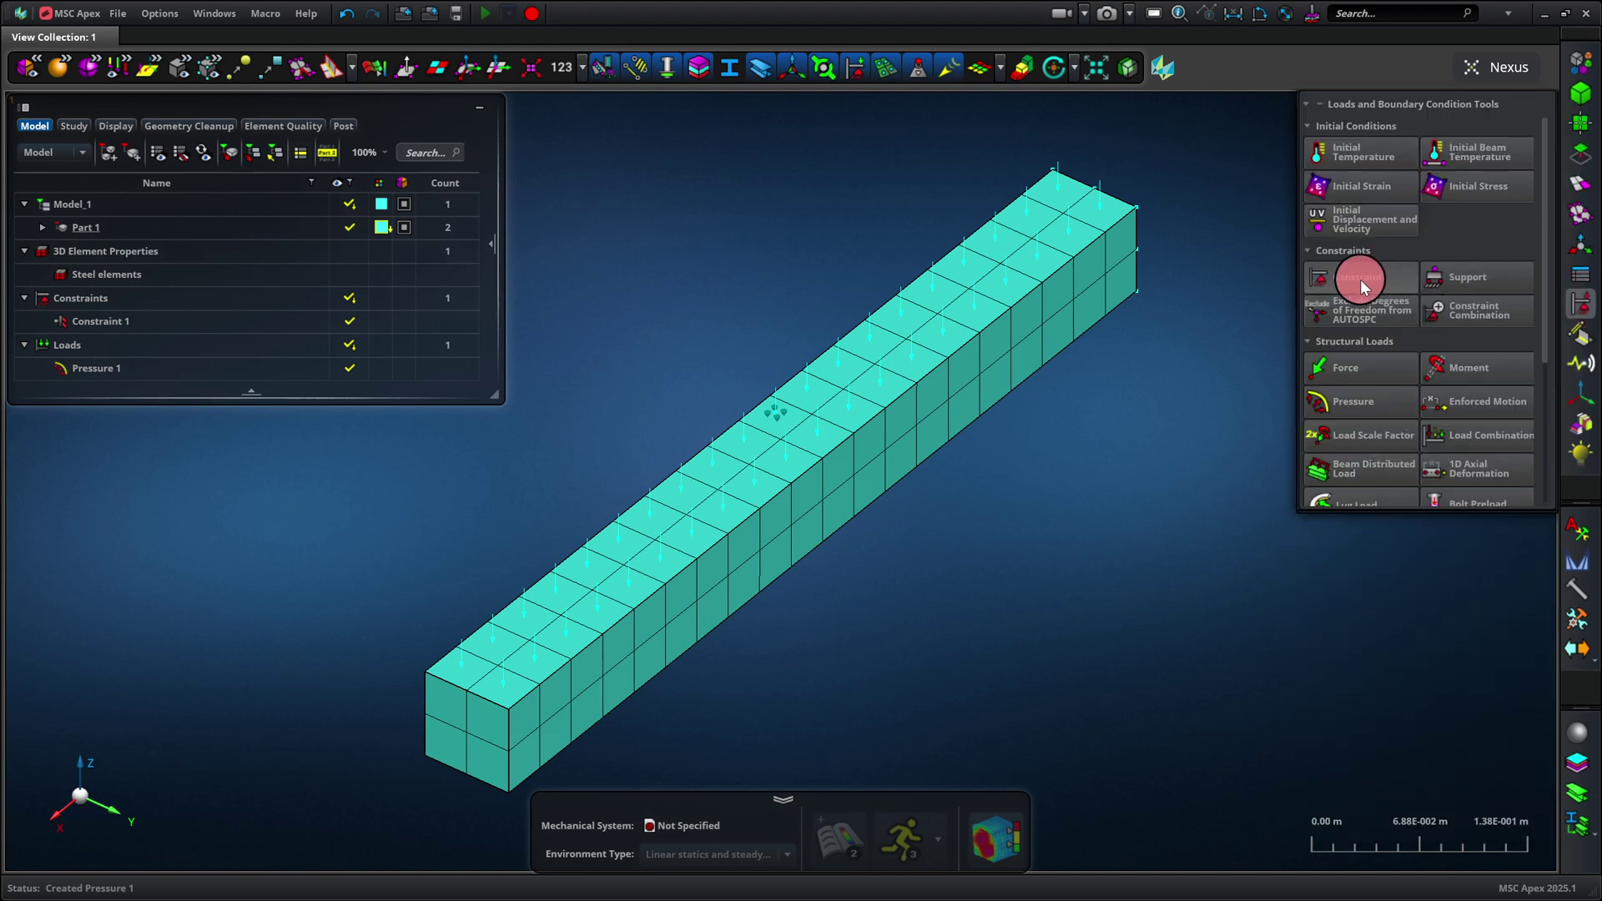
mouse_move(1360, 279)
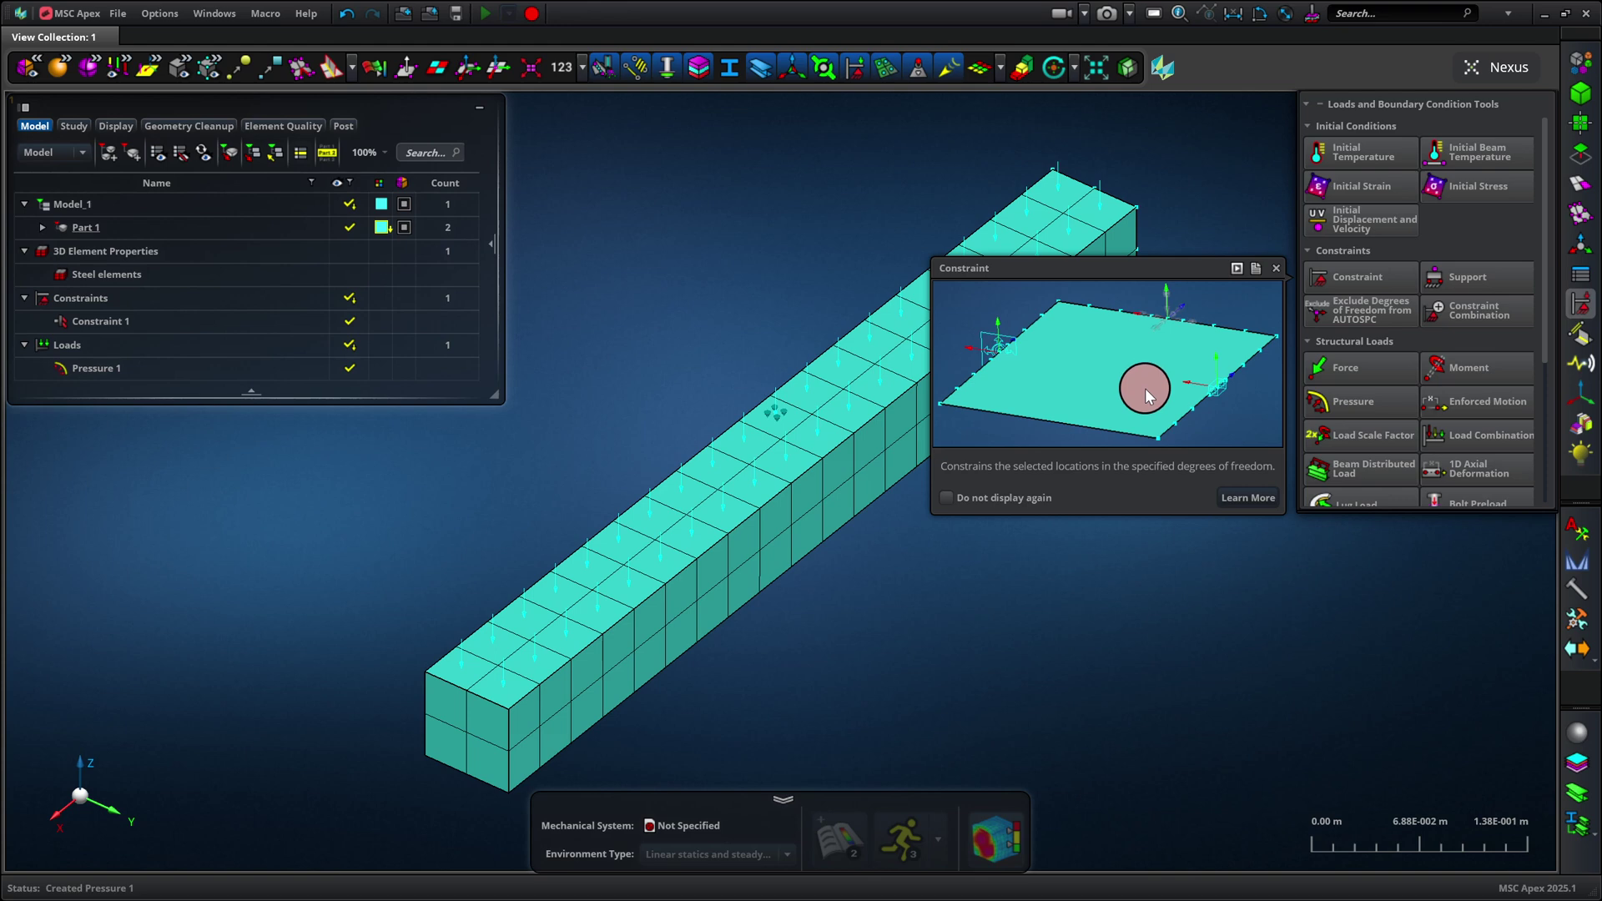
click(1249, 499)
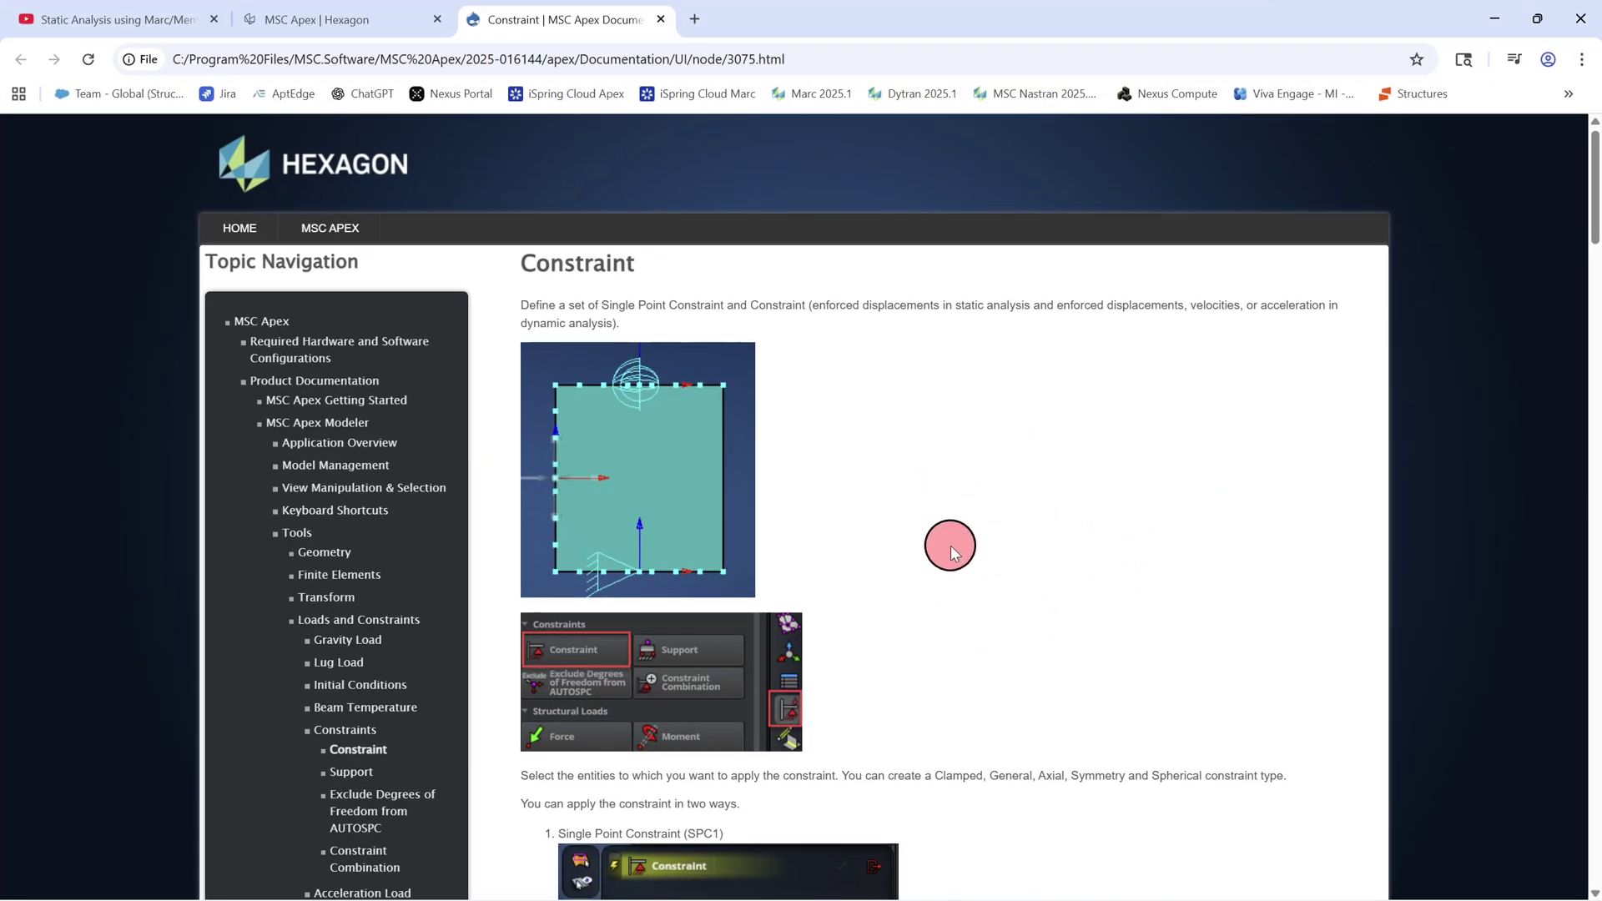
scroll(938, 600, down, 1)
scroll(938, 603, down, 20)
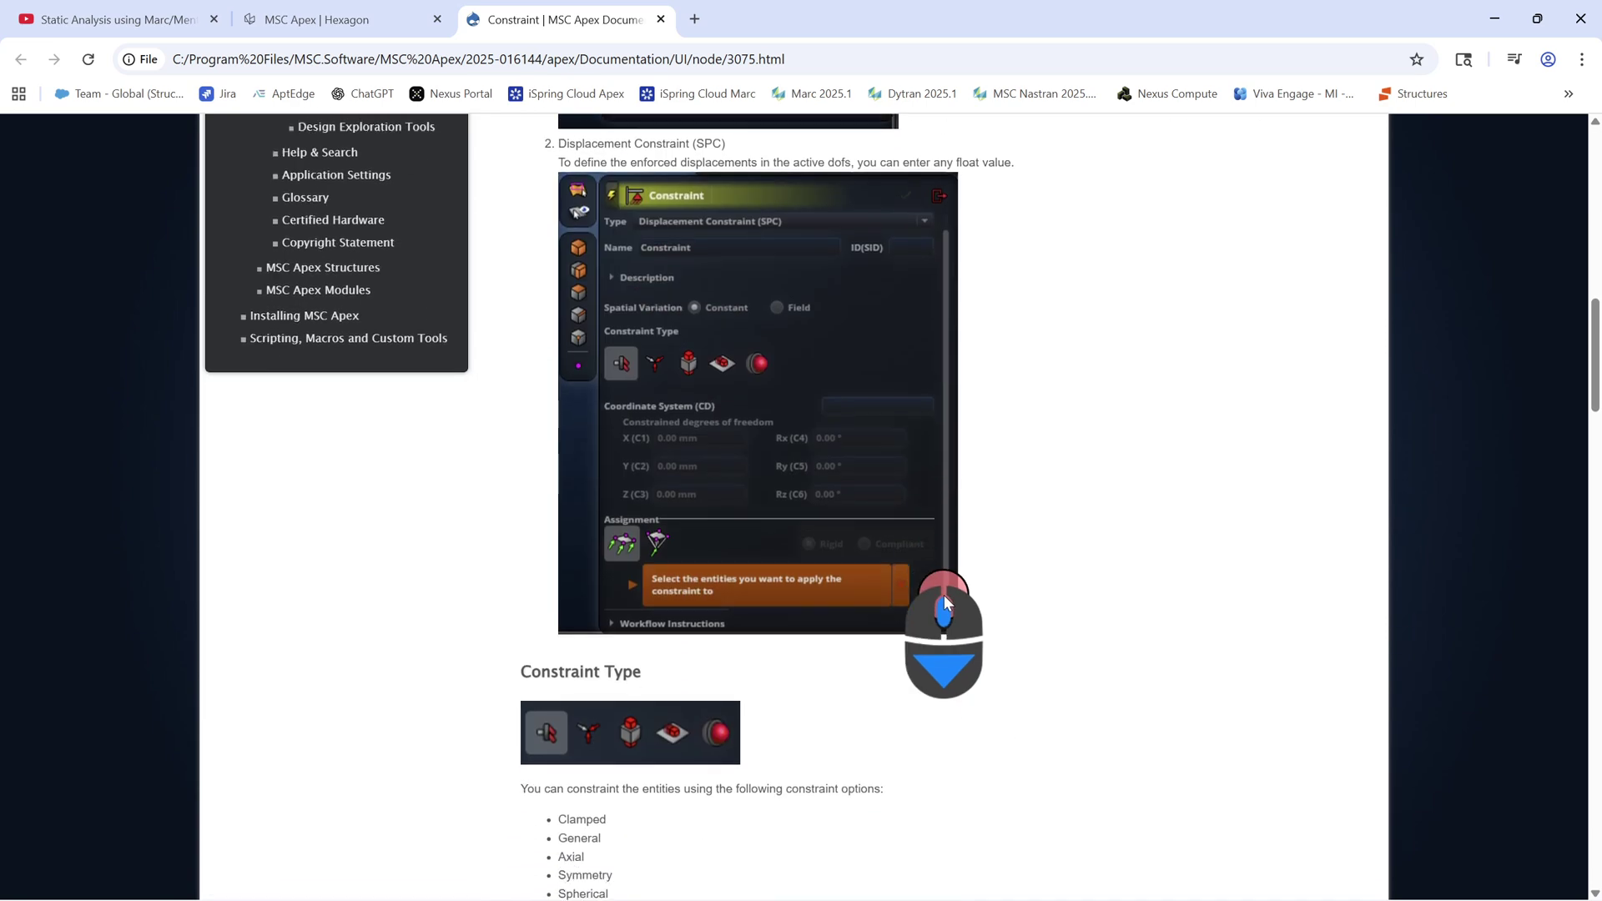
scroll(946, 605, down, 20)
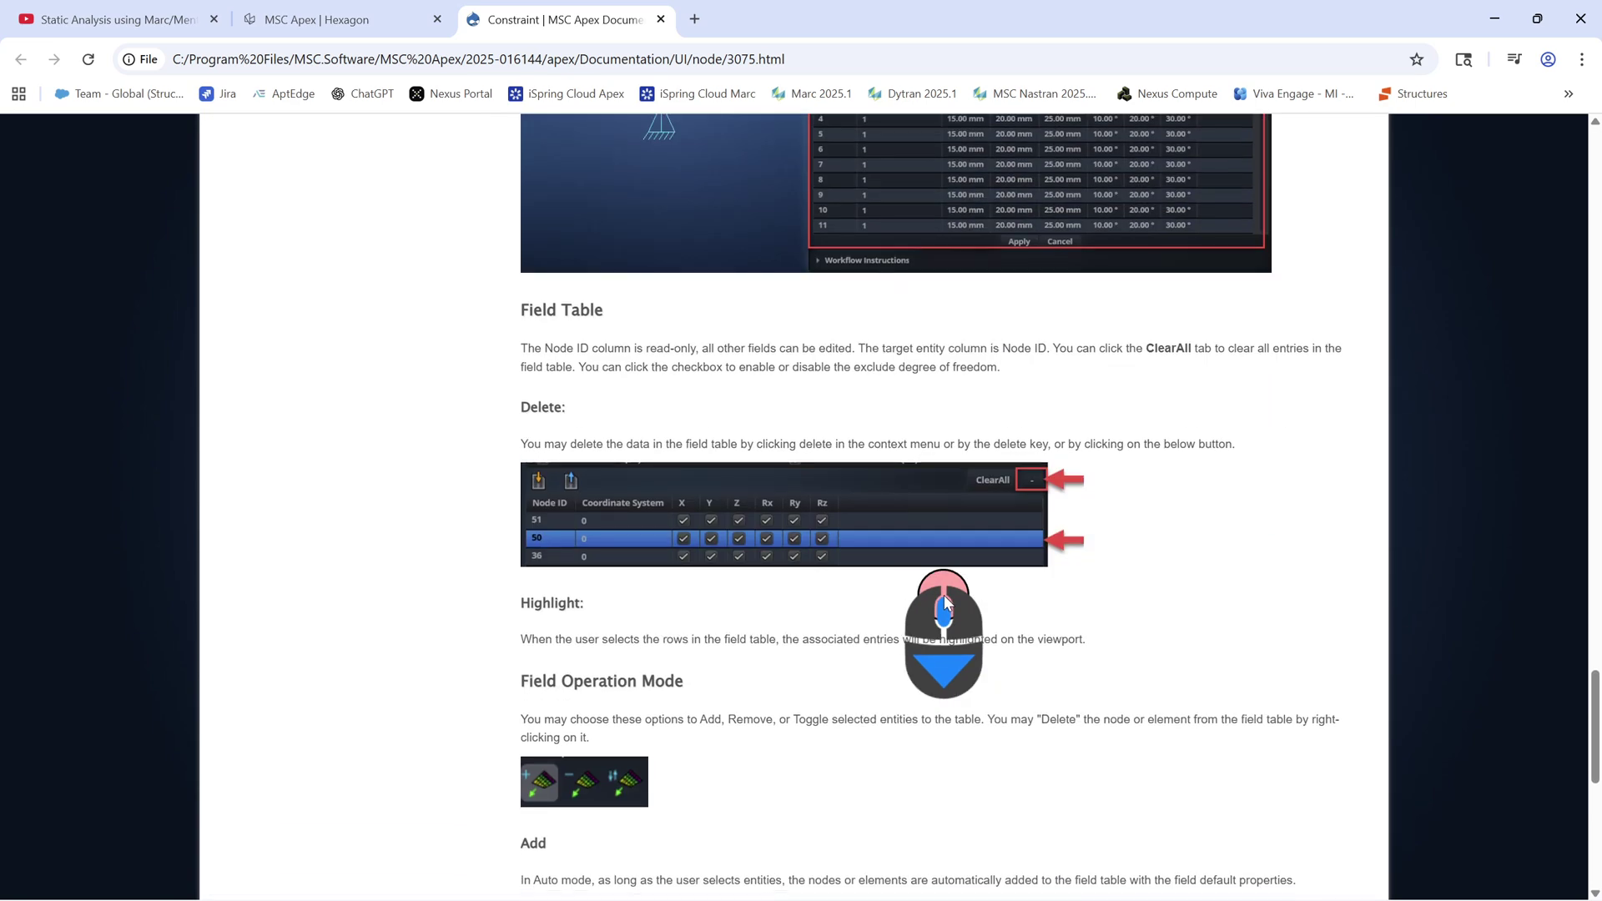
click(1493, 19)
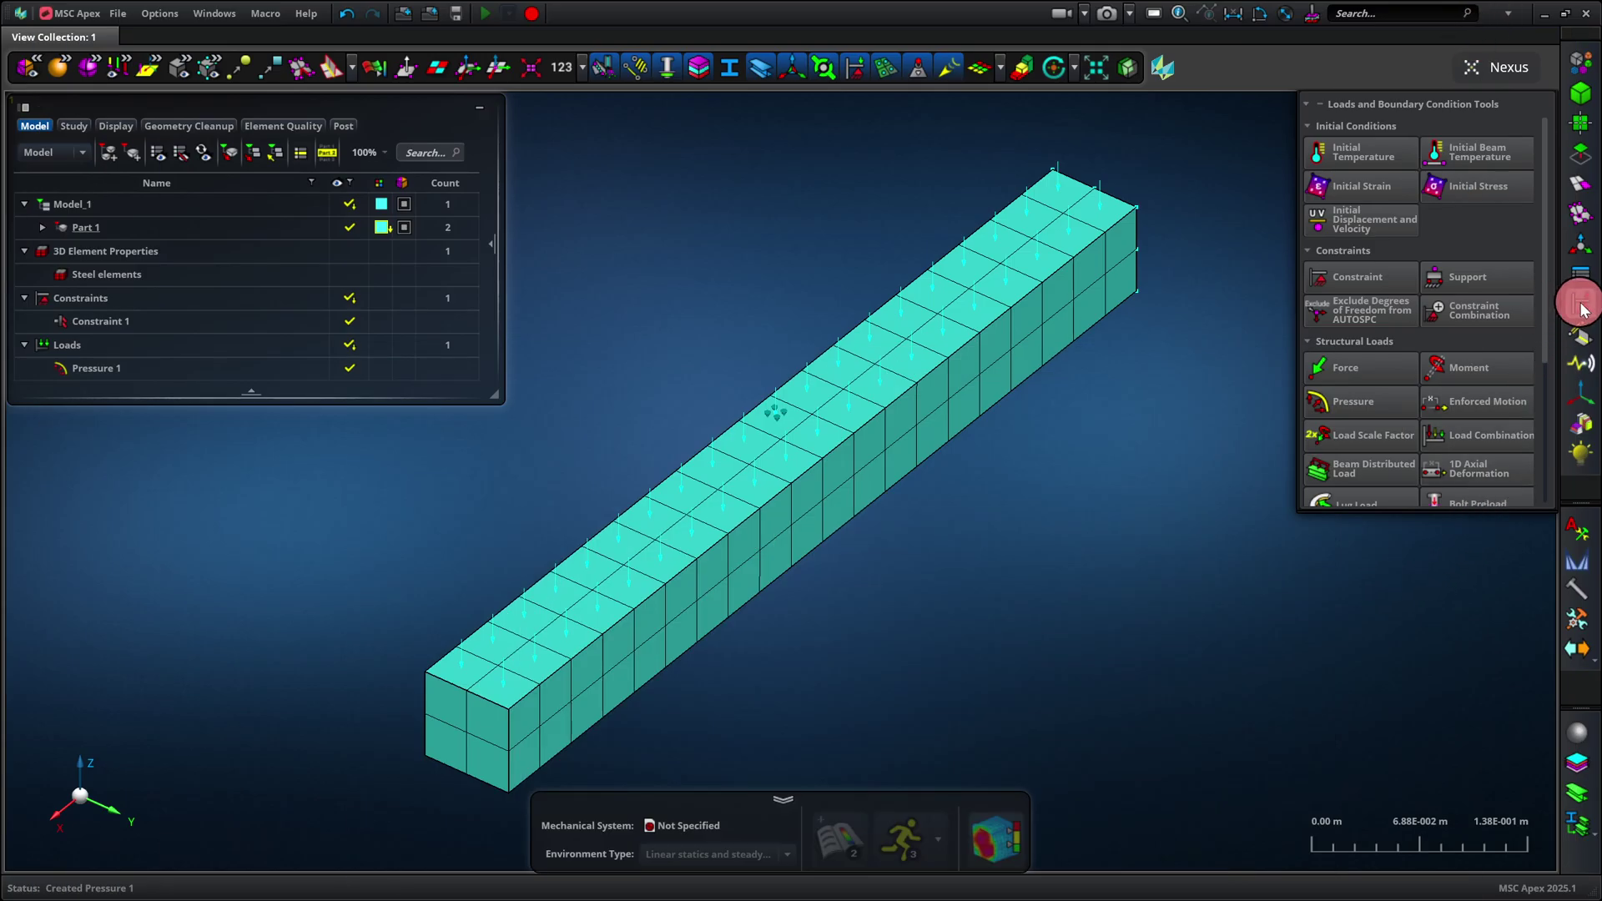
click(1578, 305)
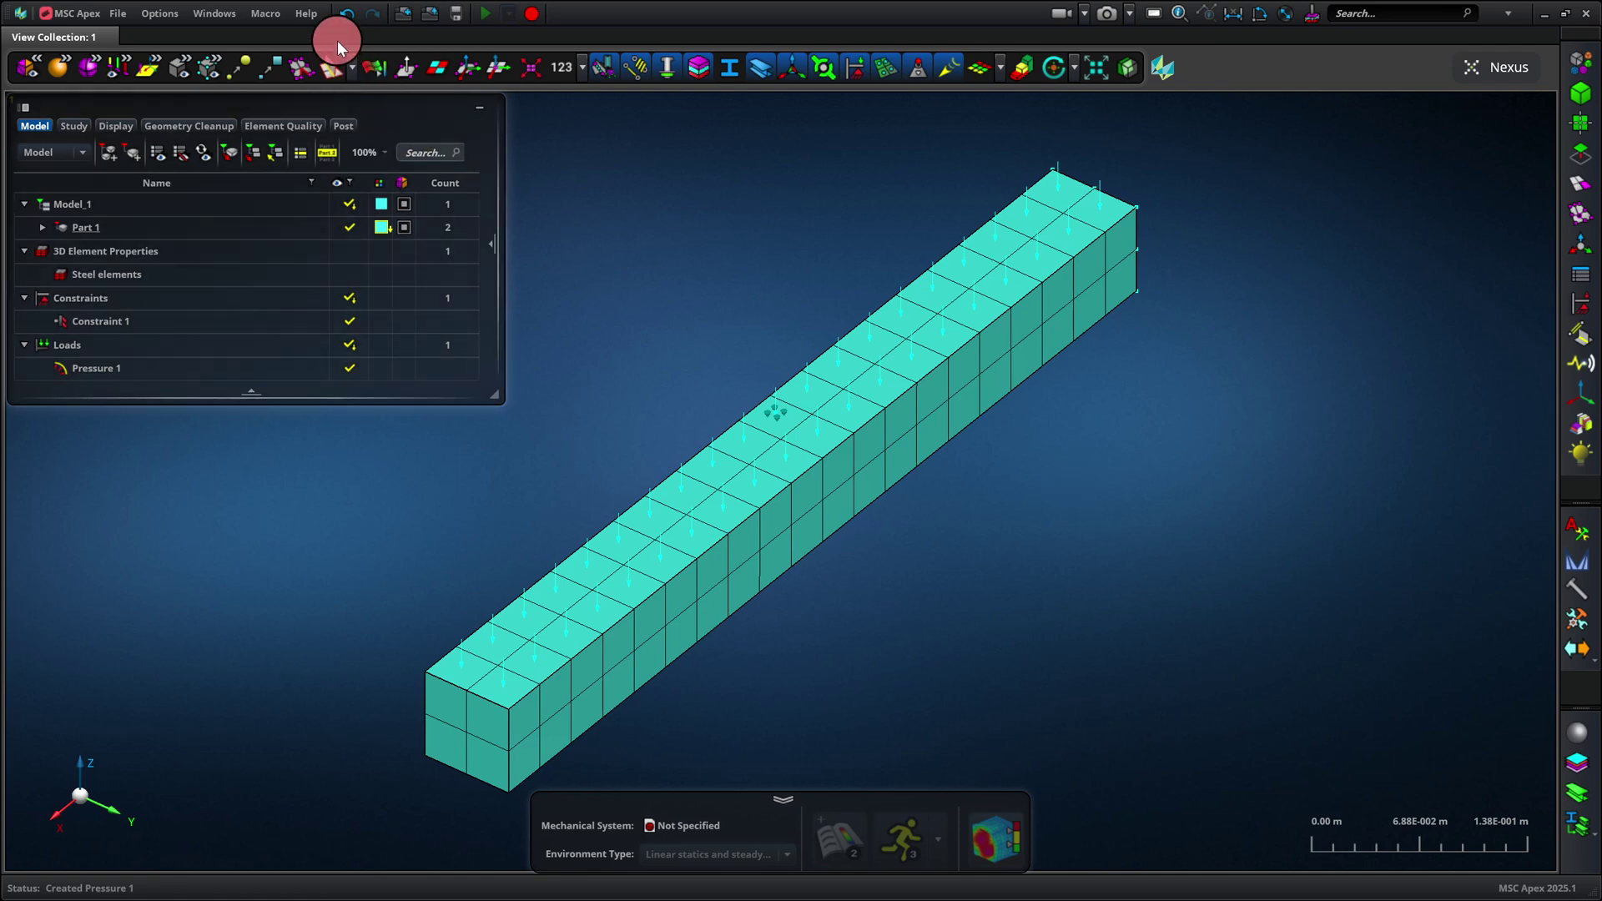
Open the MSC Apex help documentation in the browser and go to its Product Documentation section
click(306, 14)
click(325, 96)
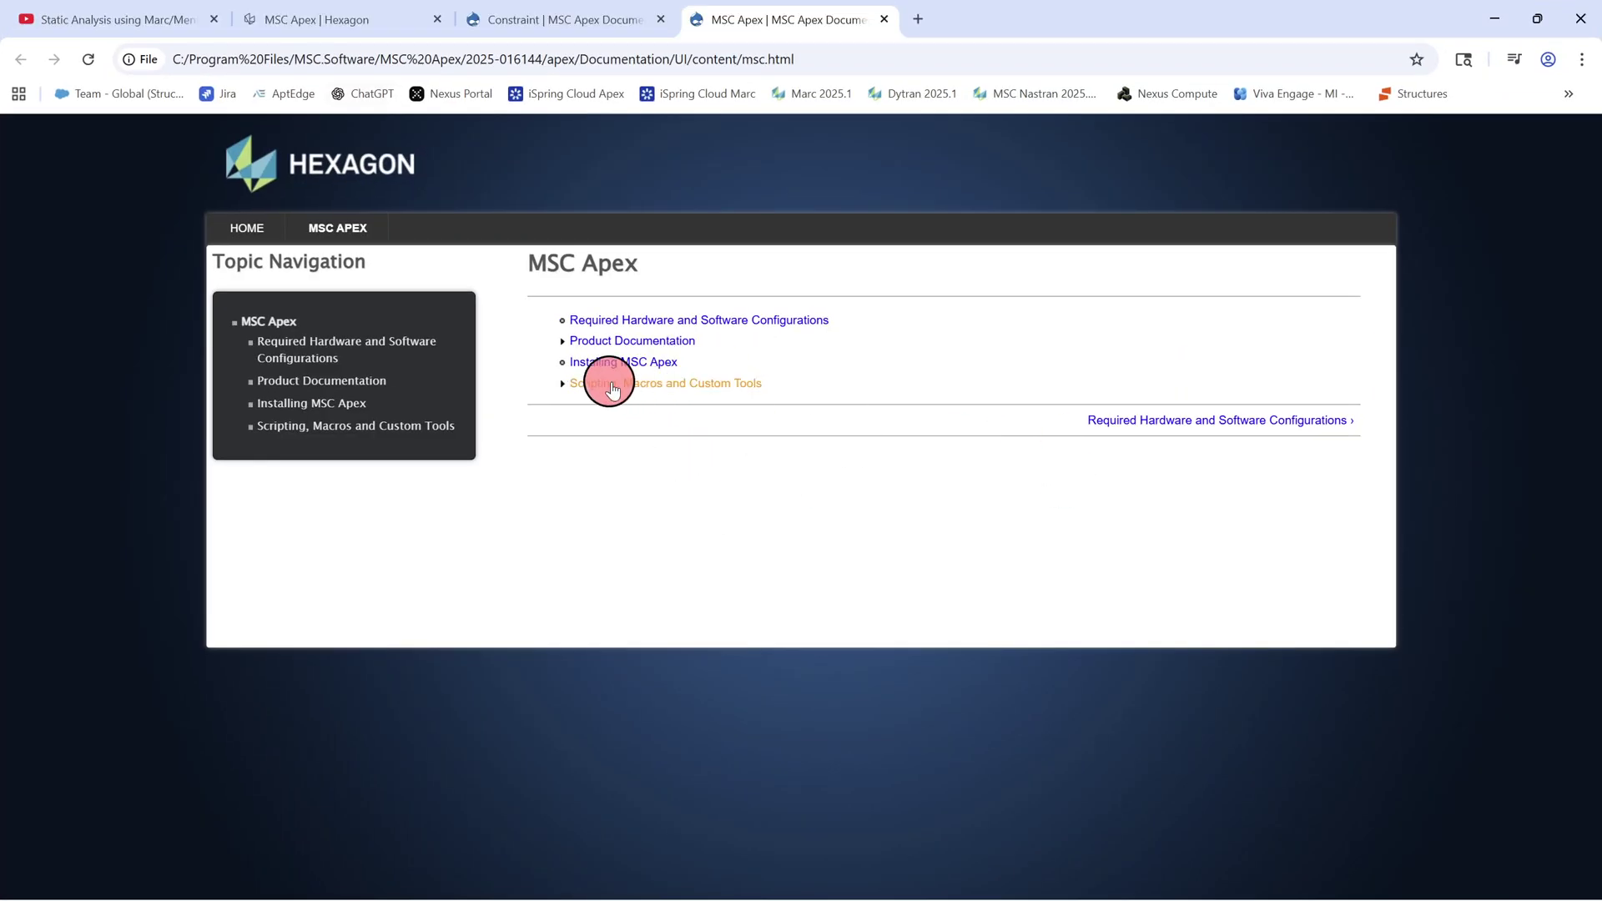
click(570, 342)
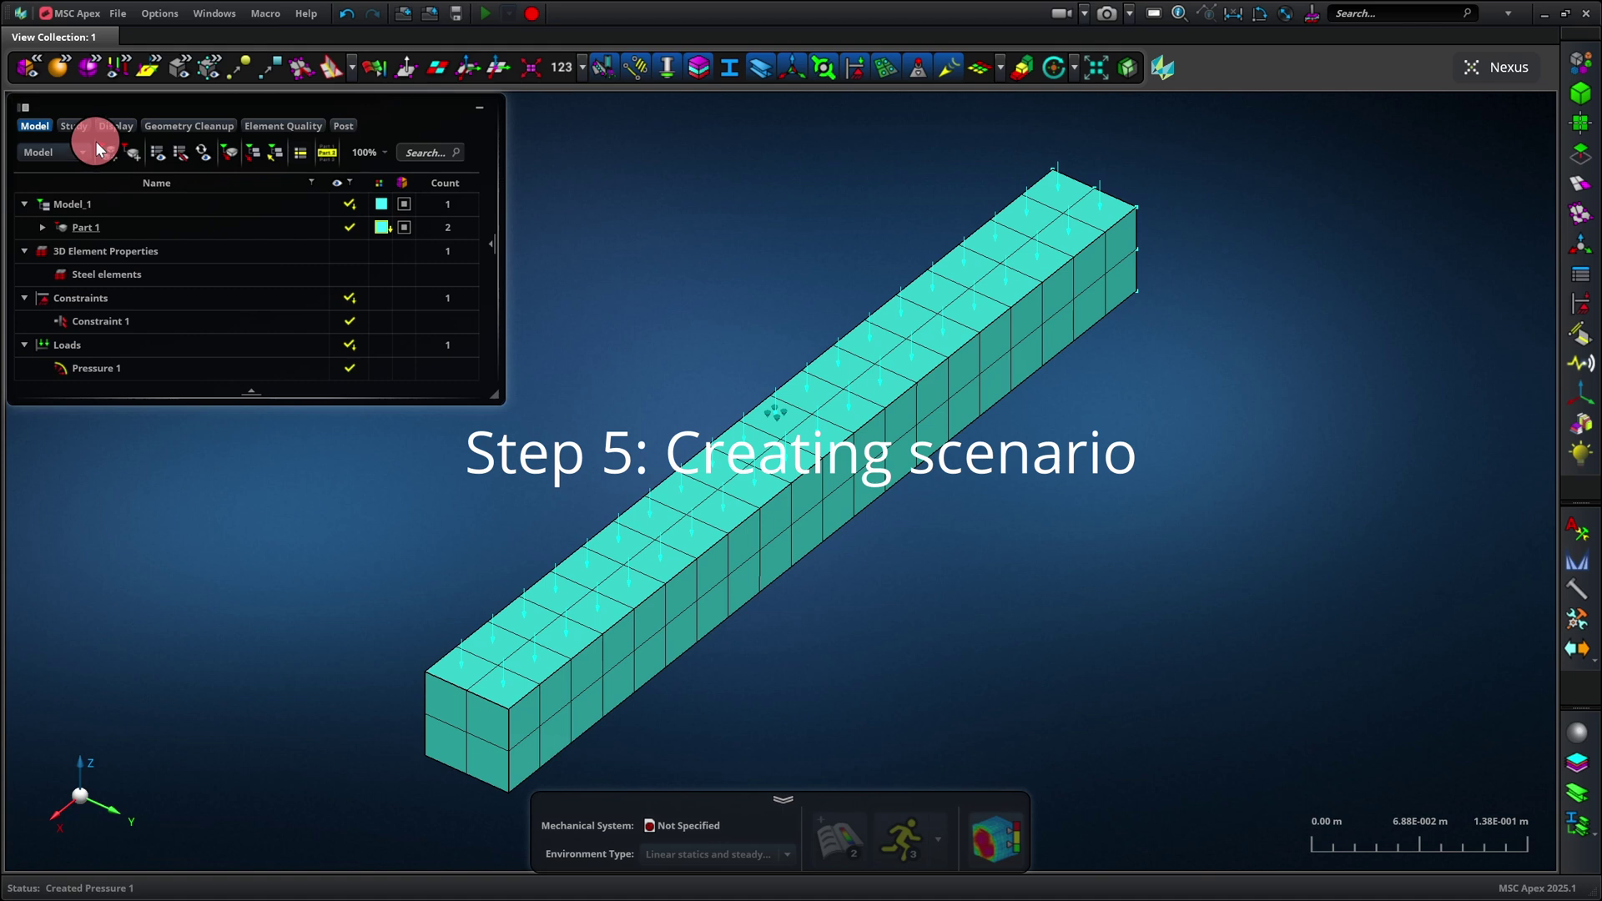
Start creating a new scenario under the study and name it First_job
click(70, 127)
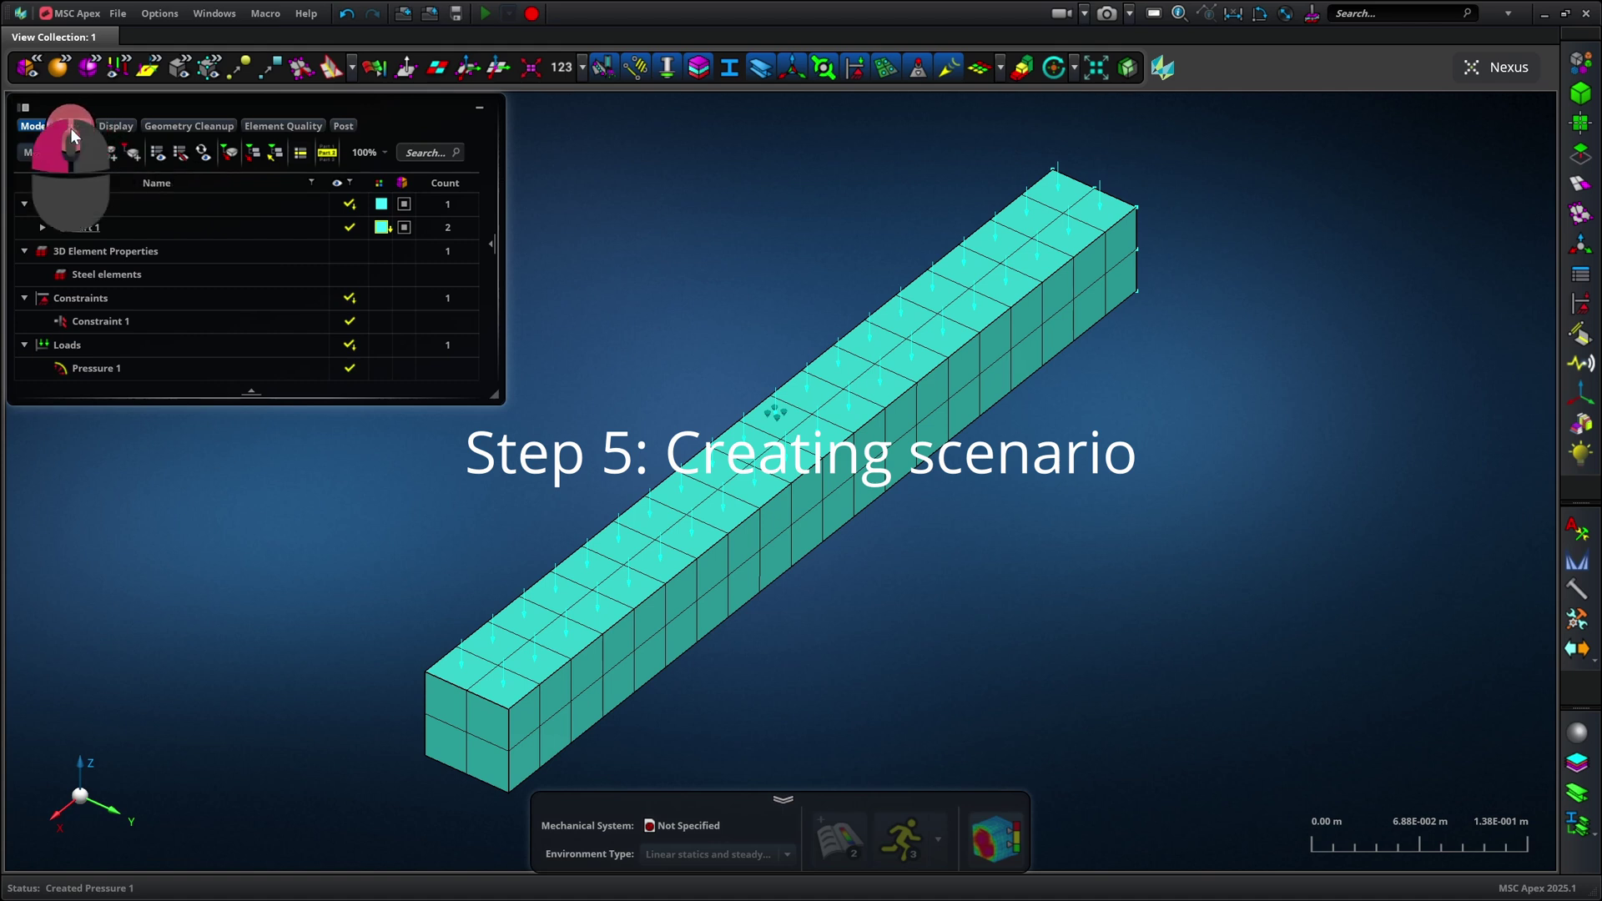
click(88, 163)
right_click(87, 163)
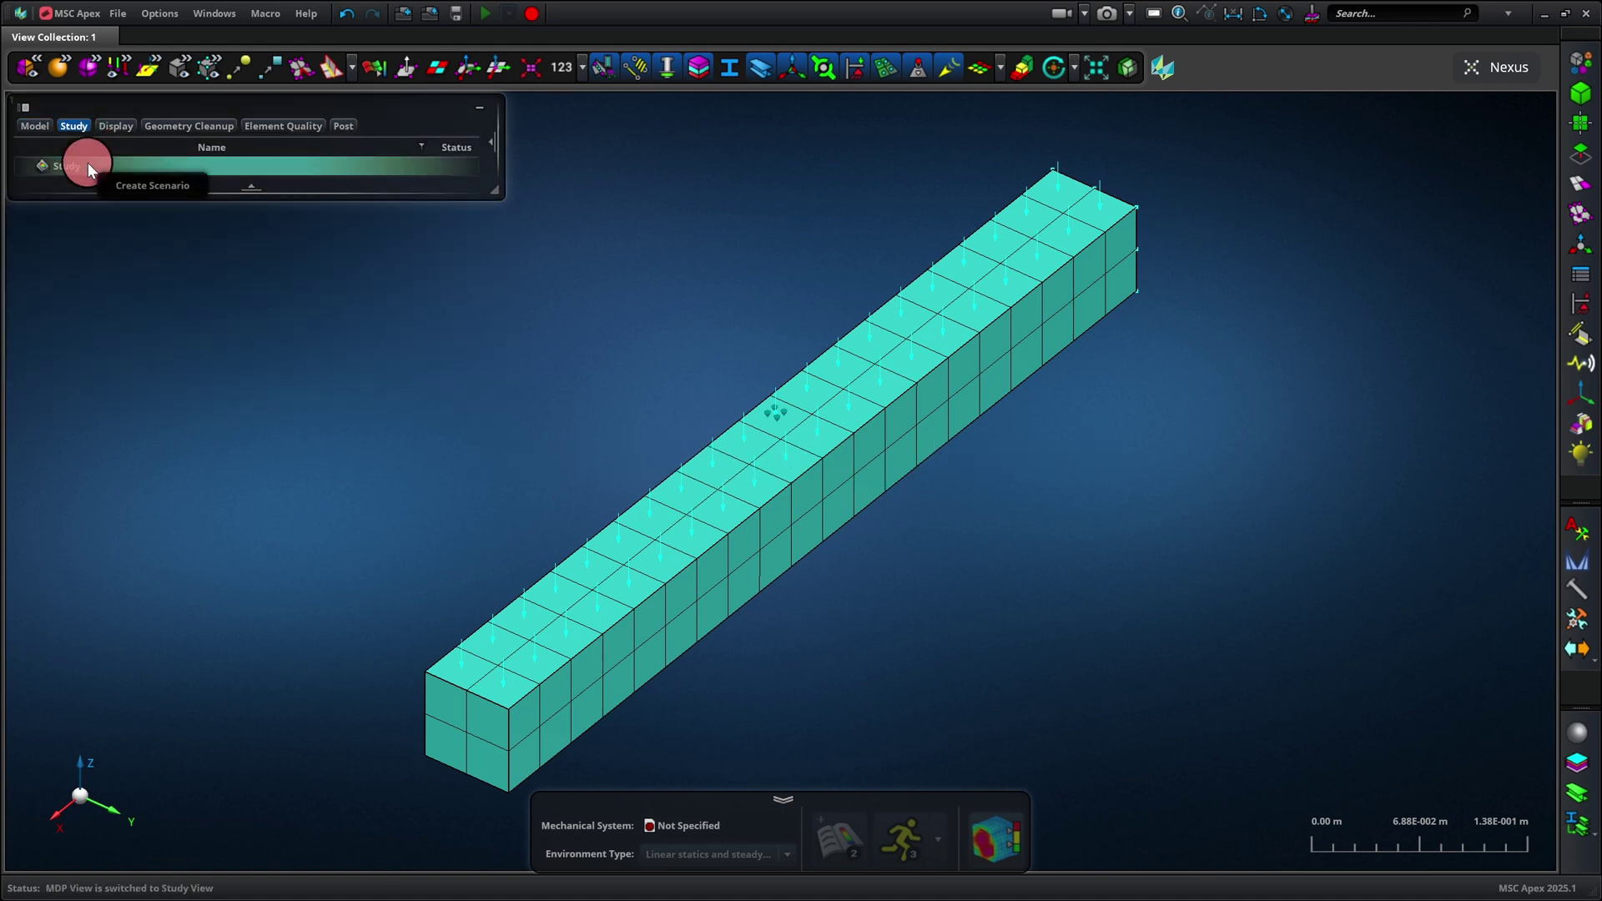
click(143, 187)
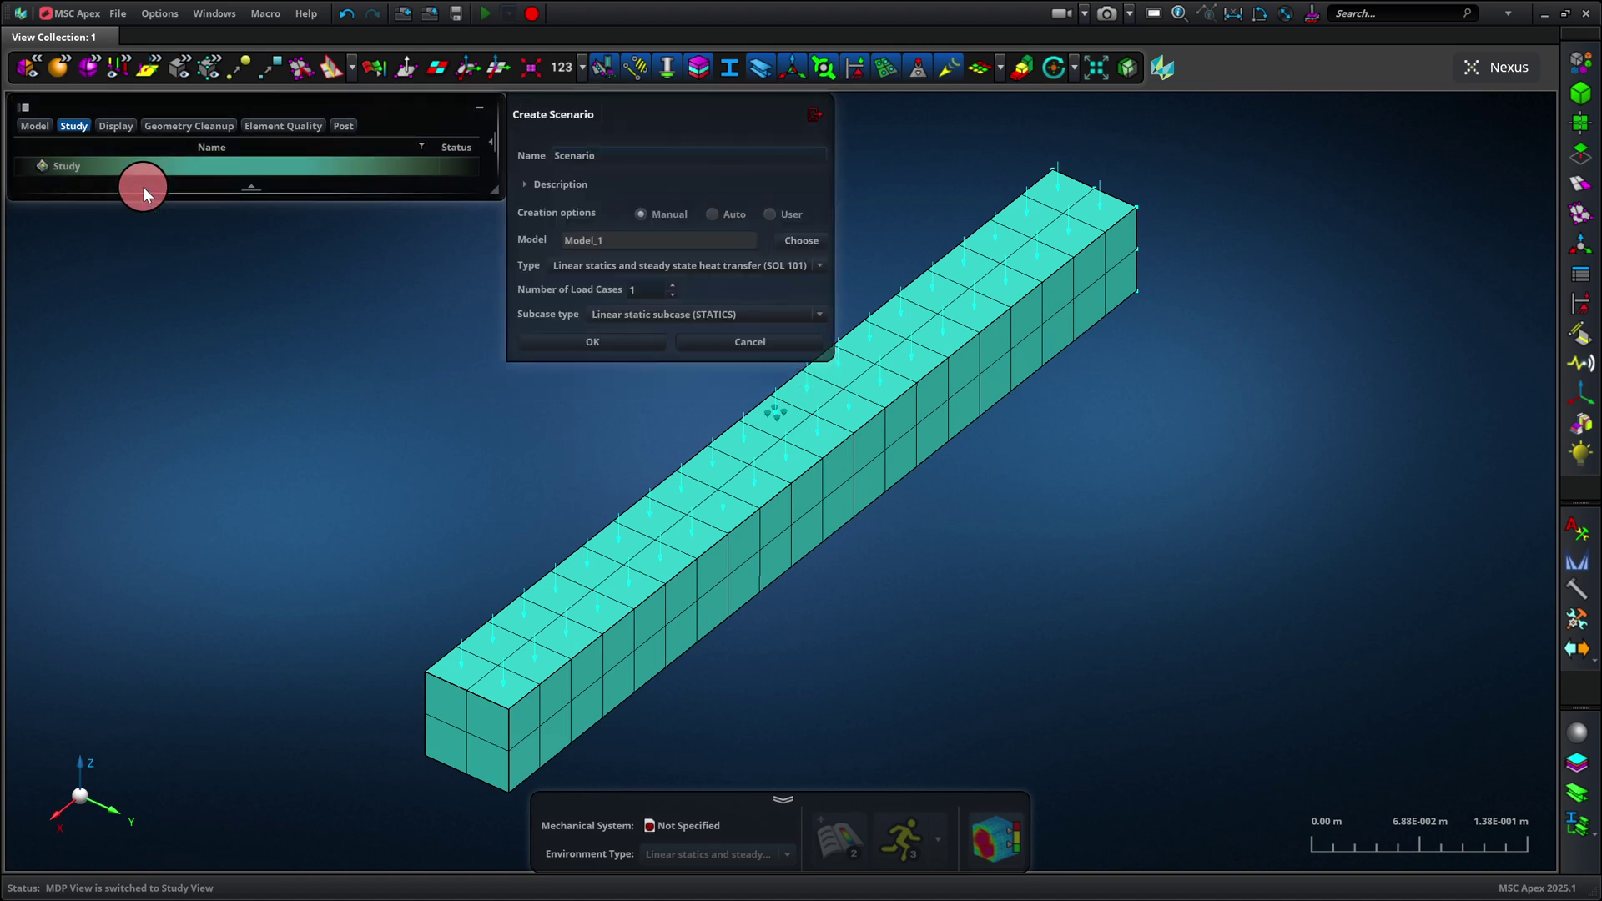
click(579, 156)
text(First_job)
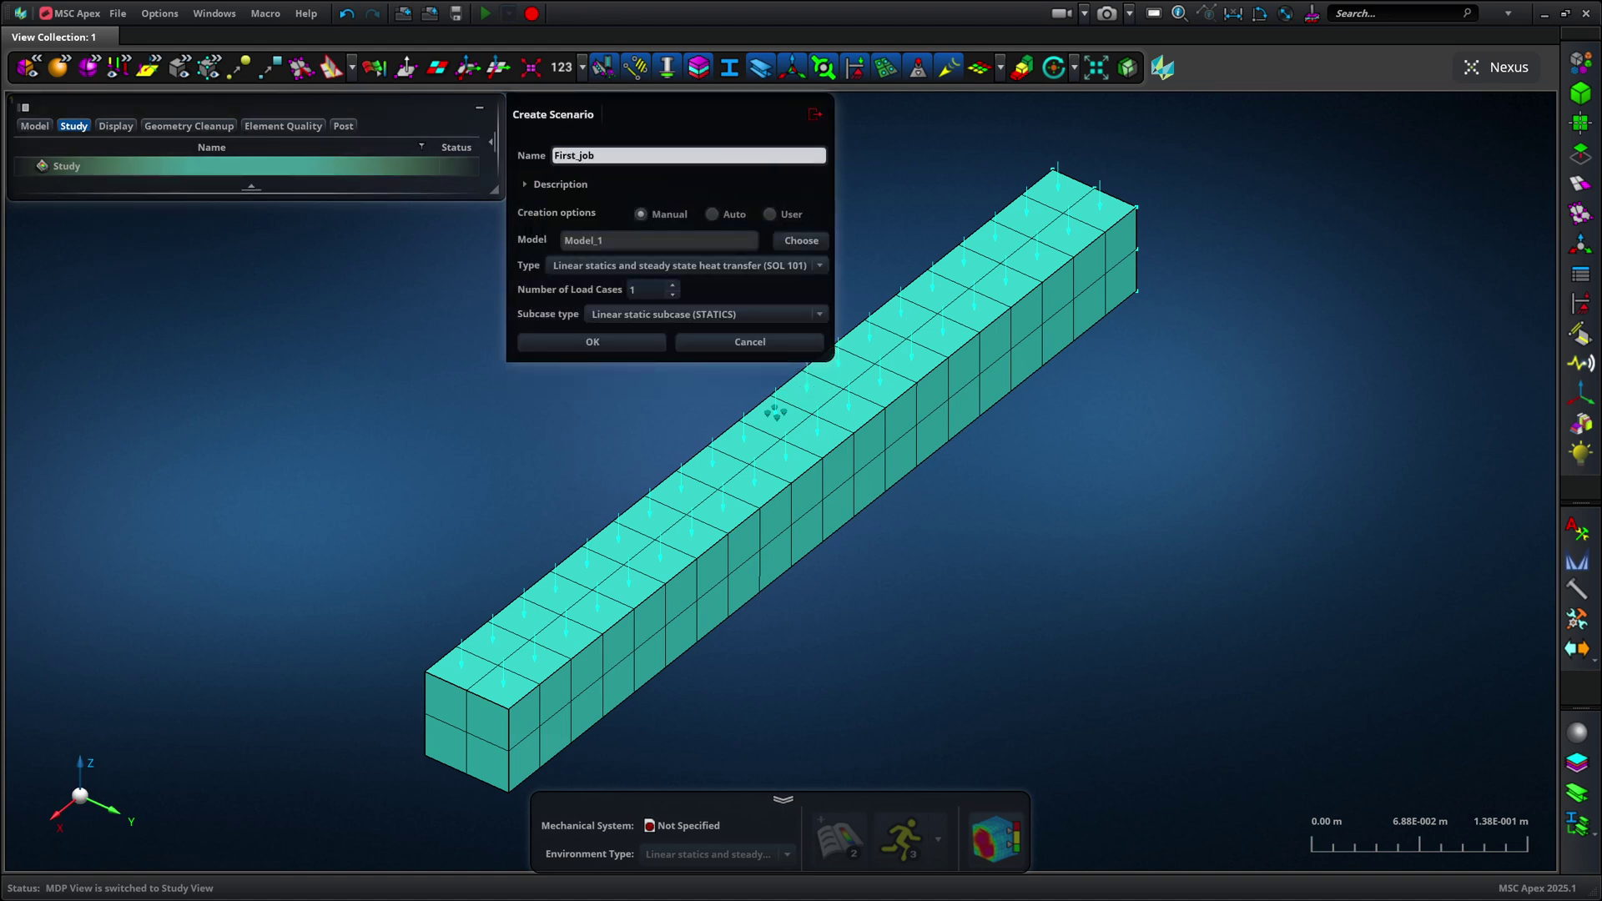
Choose Linear statics and steady state heat transfer (SOL 101) as the scenario type and create the scenario
click(819, 266)
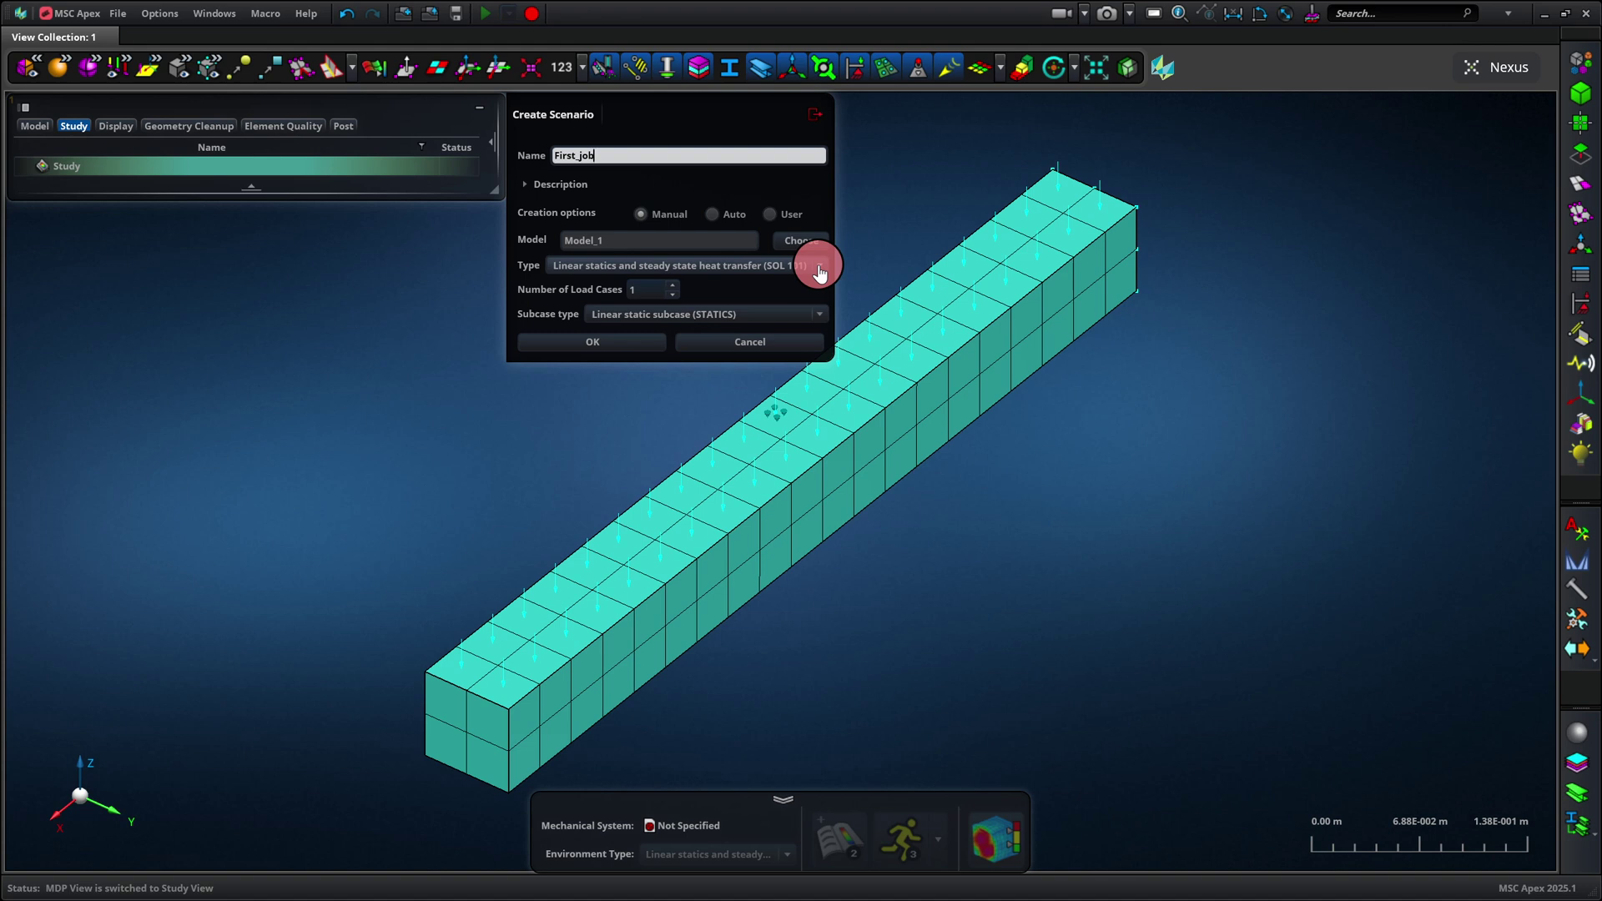
scroll(768, 443, down, 2)
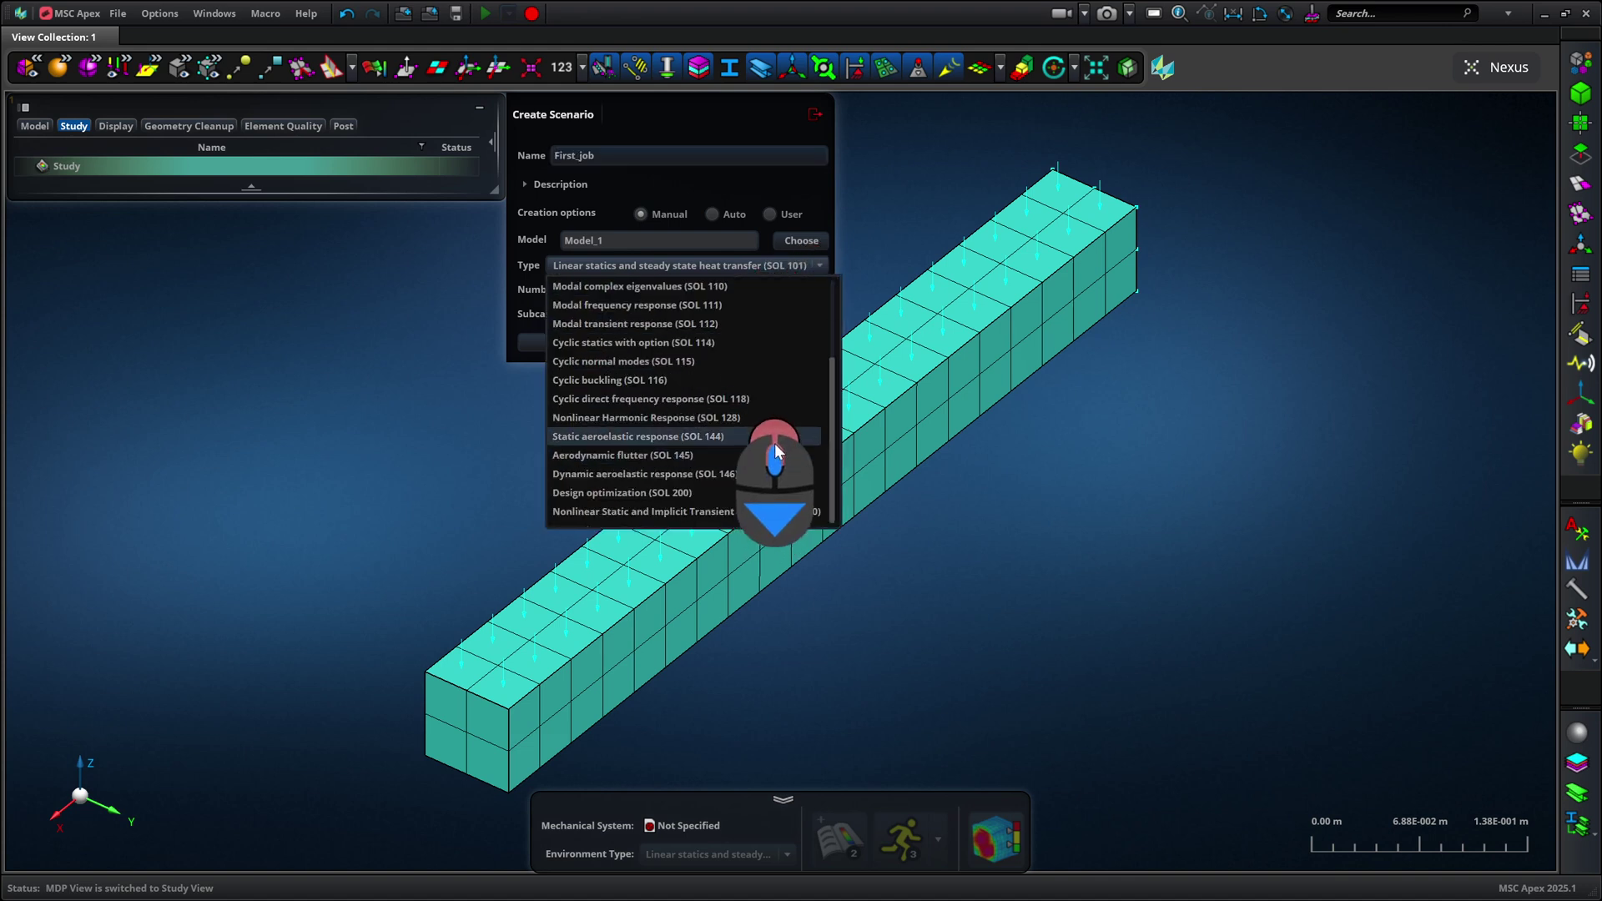
scroll(770, 455, up, 2)
click(639, 286)
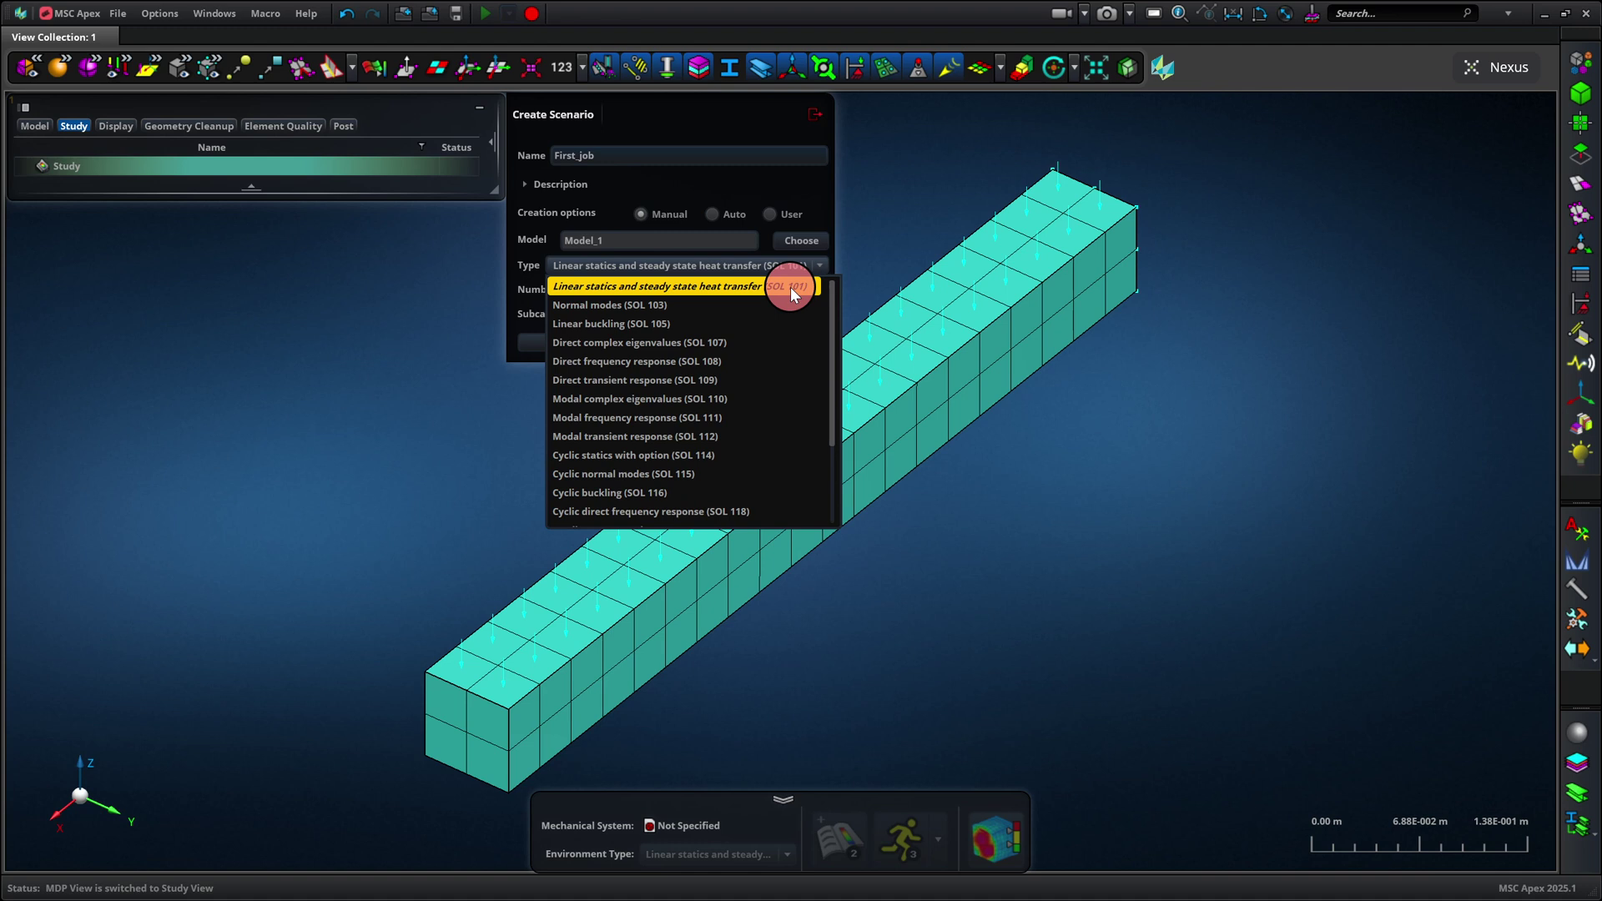
click(636, 286)
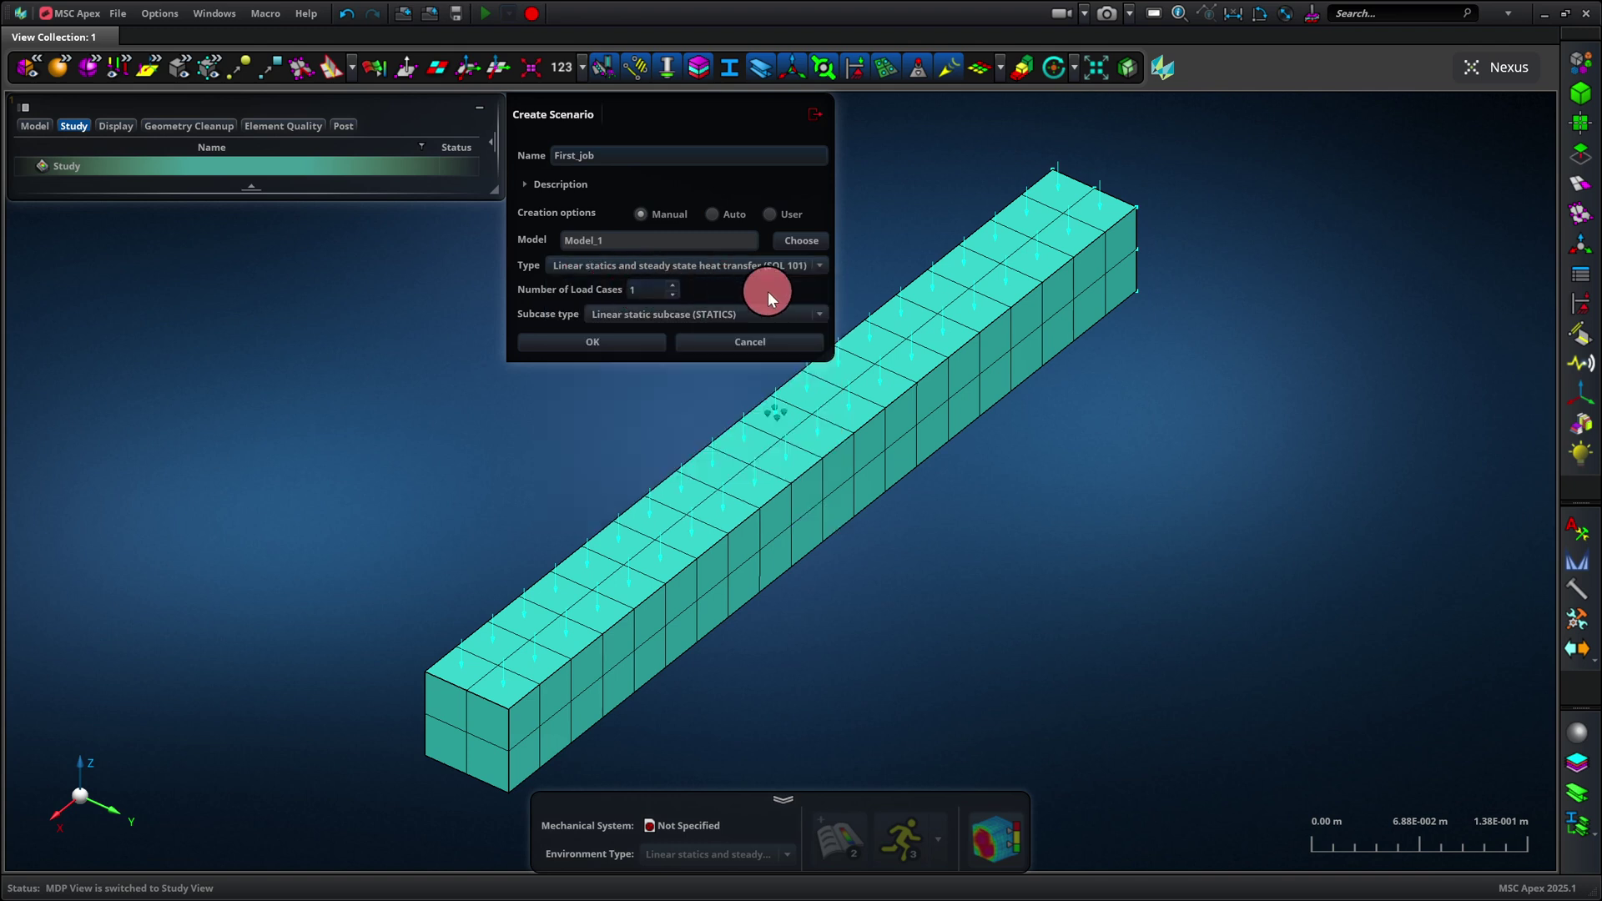
click(602, 343)
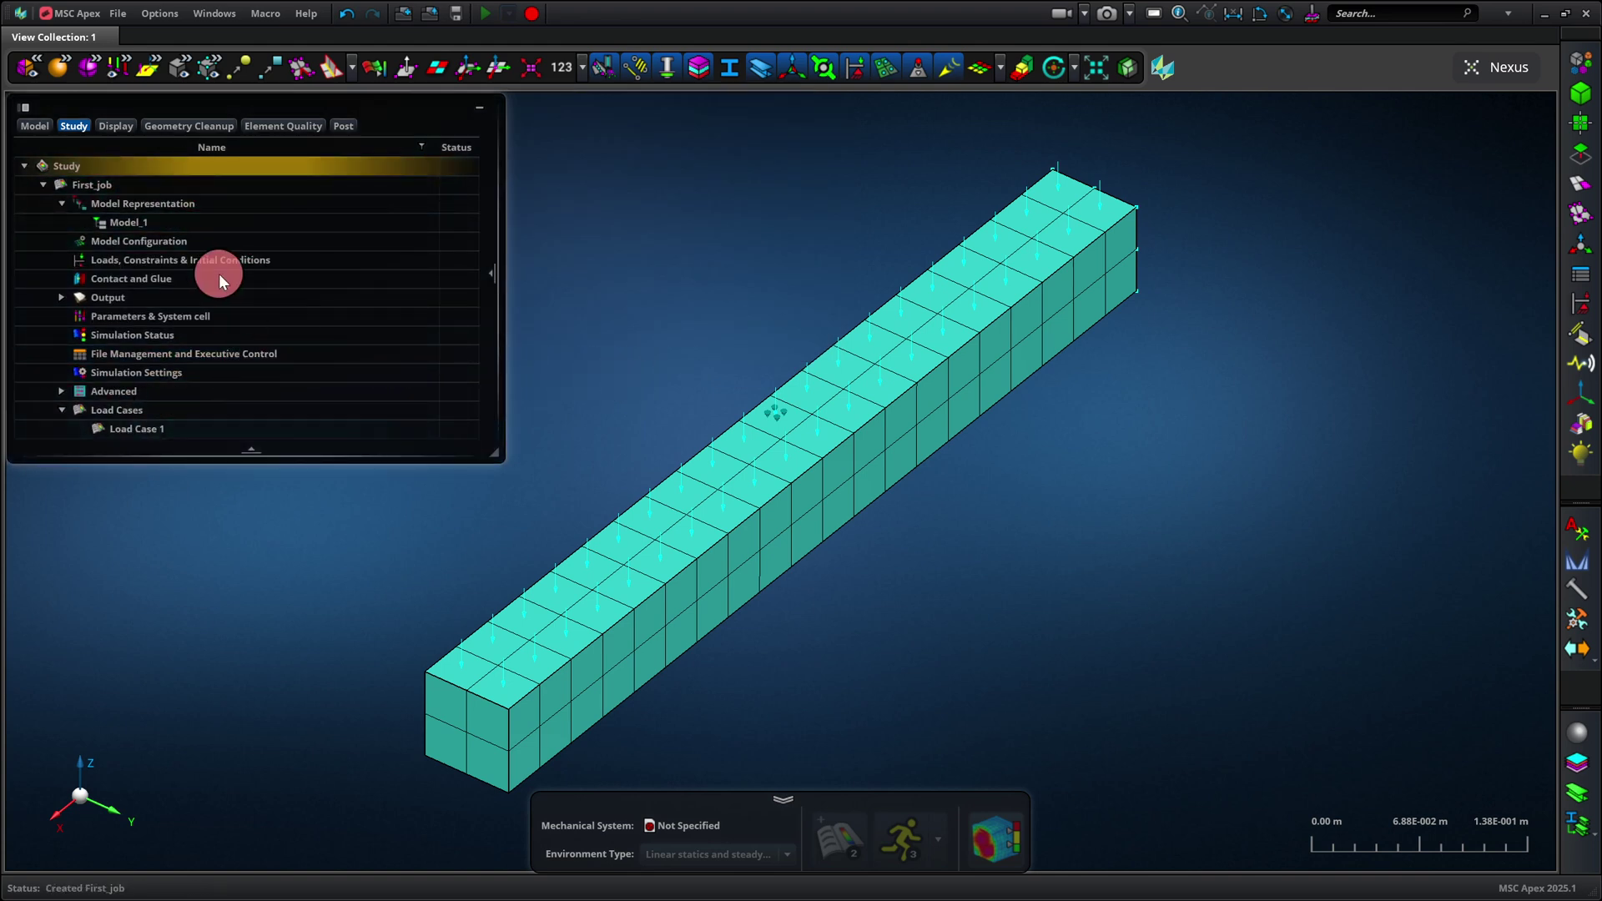
Associate Model_1 as the model representation of the First_job scenario
click(43, 184)
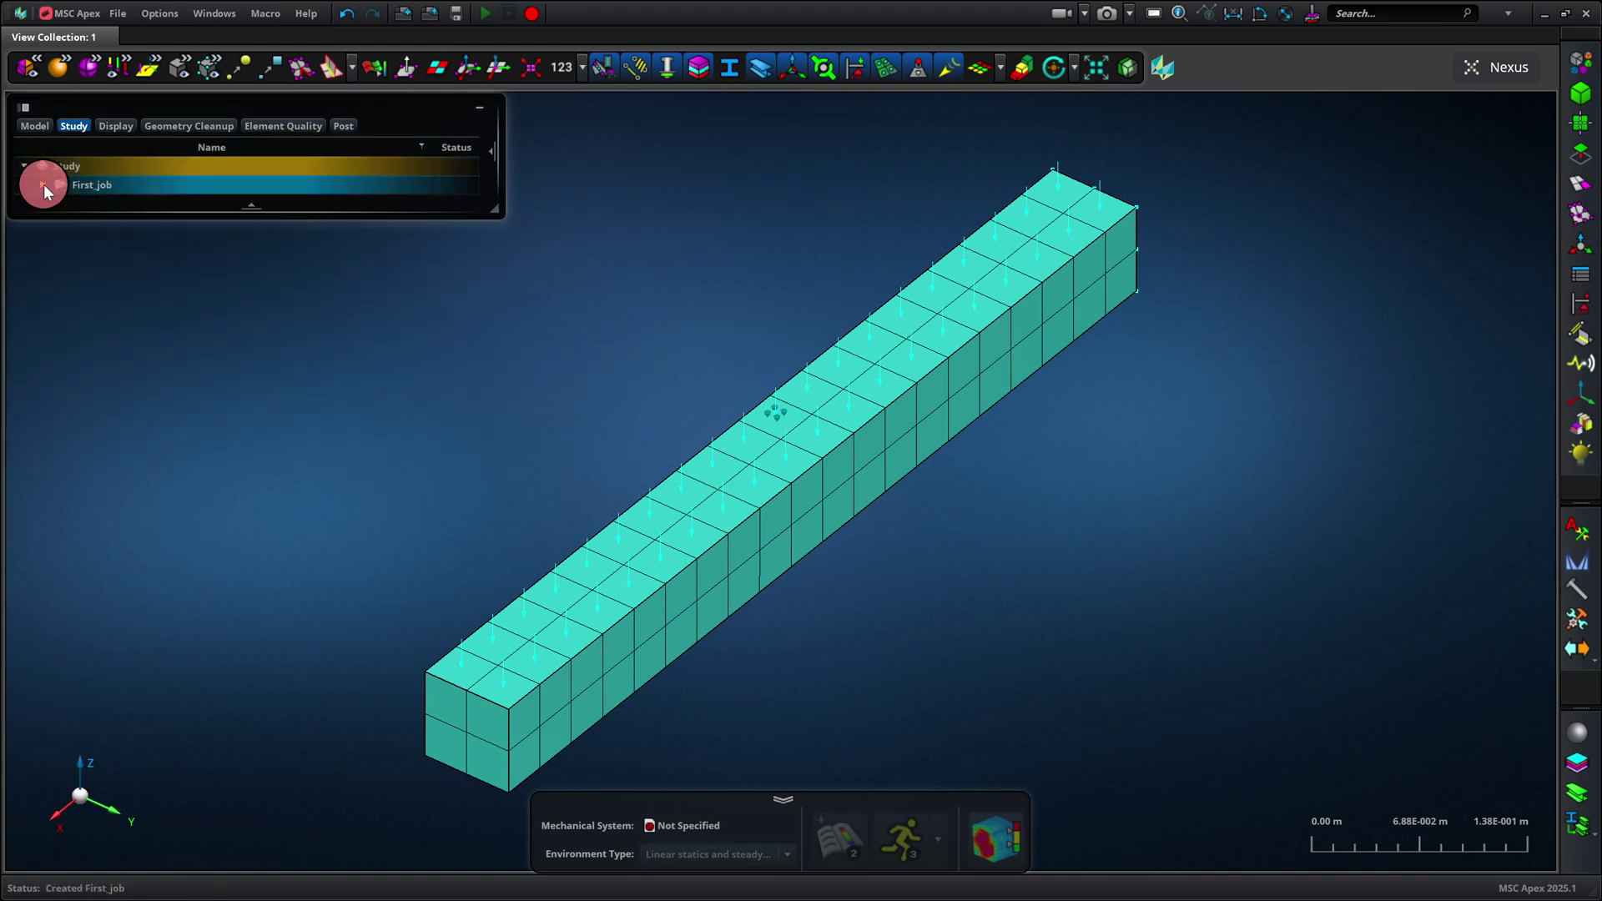
click(42, 182)
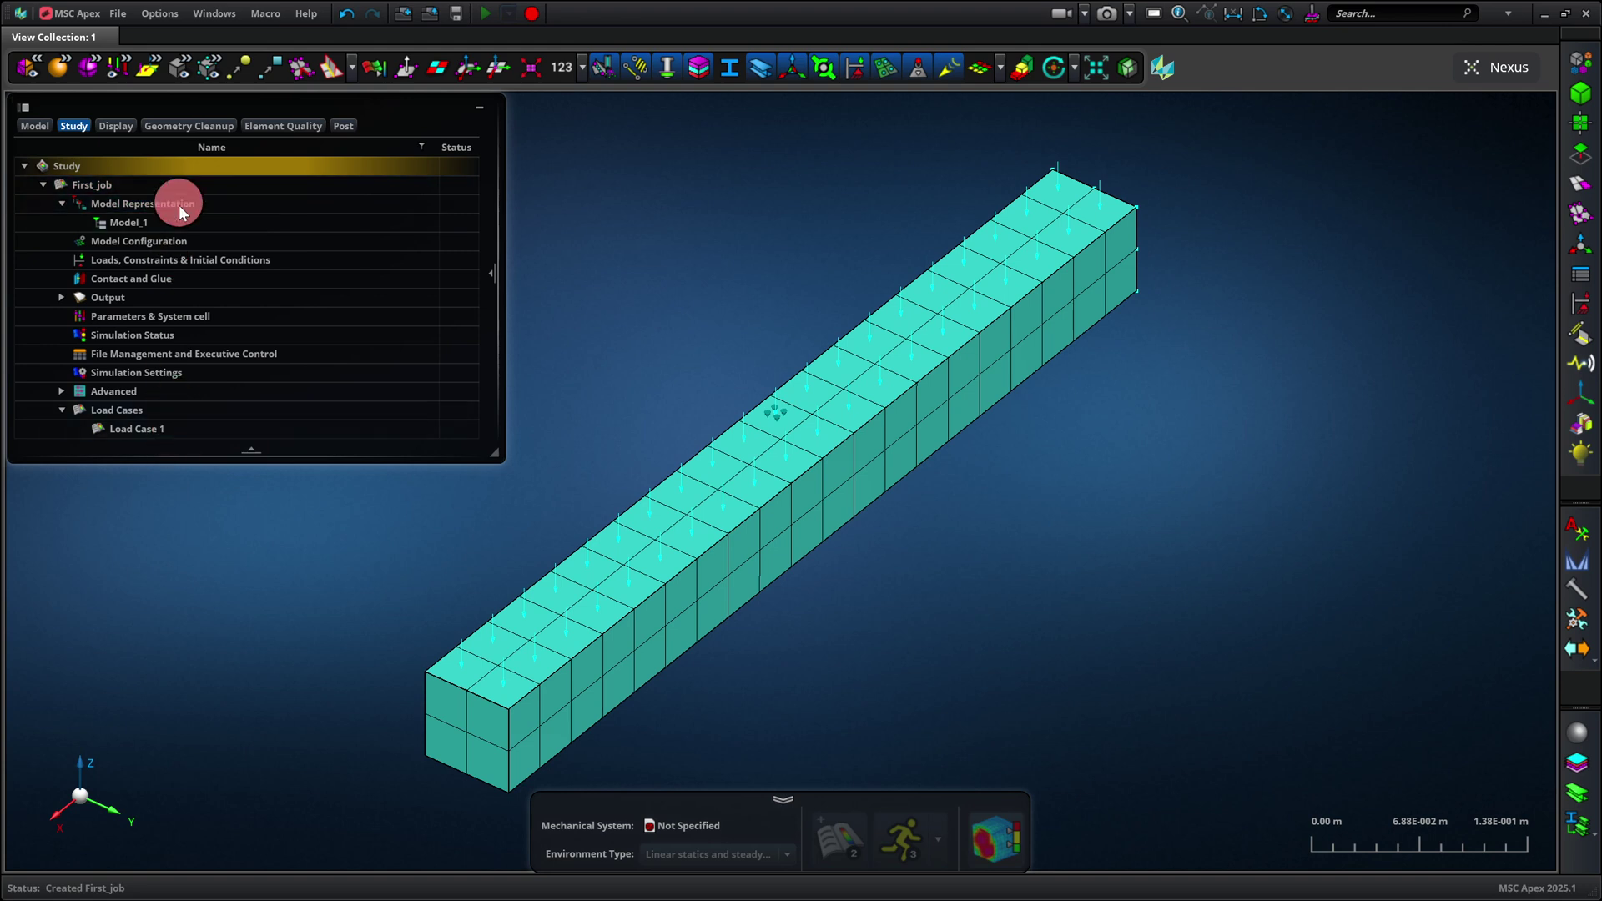
click(94, 207)
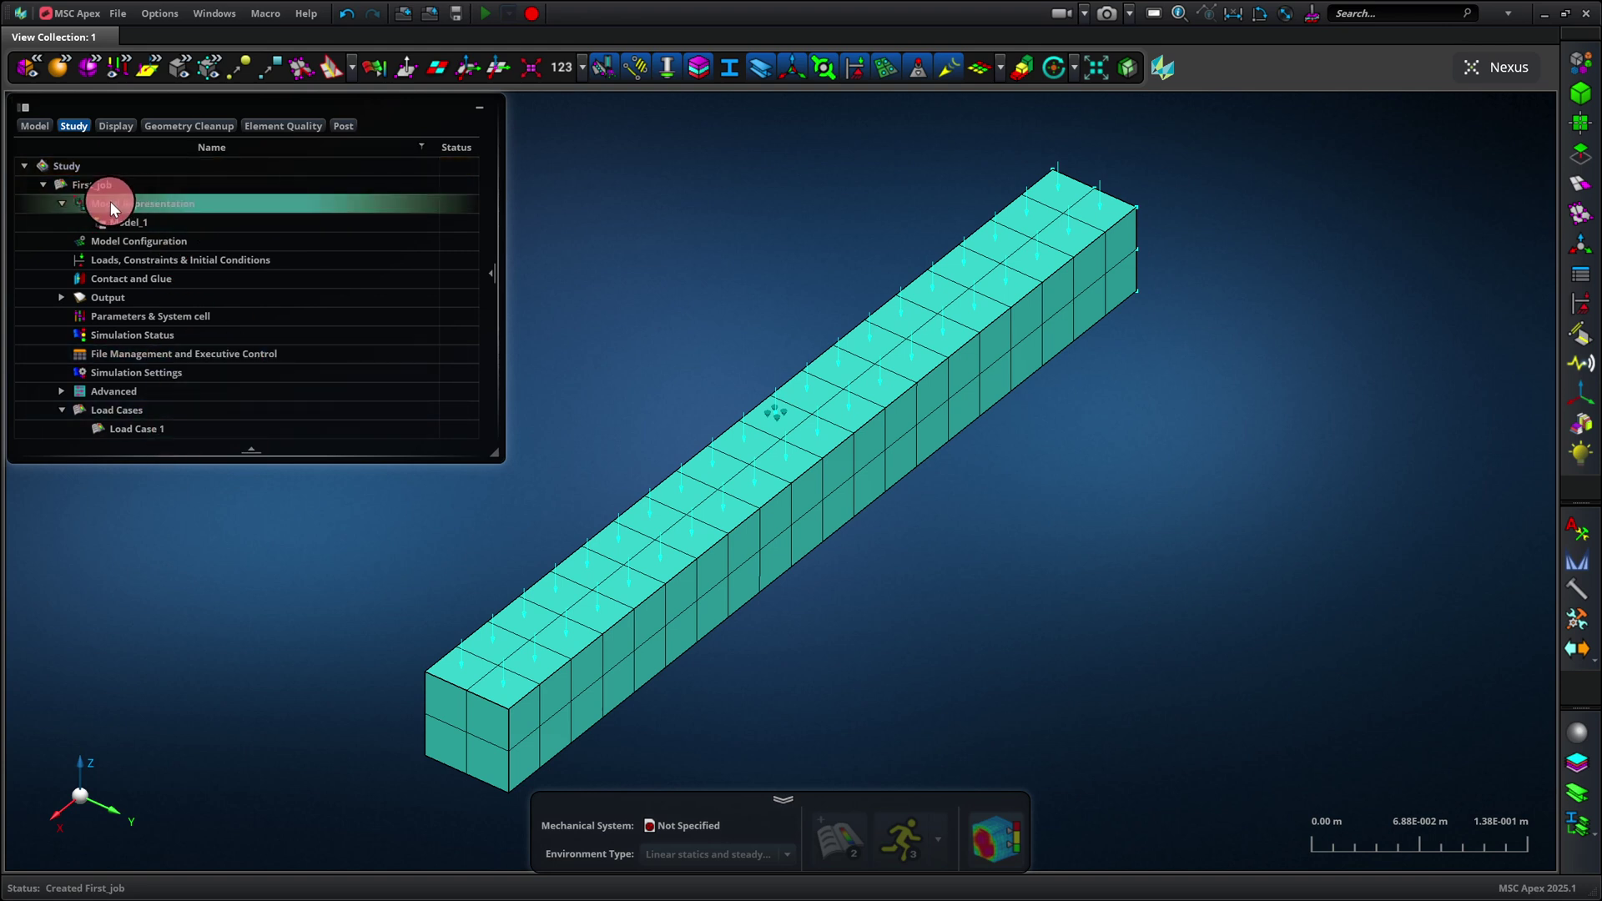
right_click(145, 204)
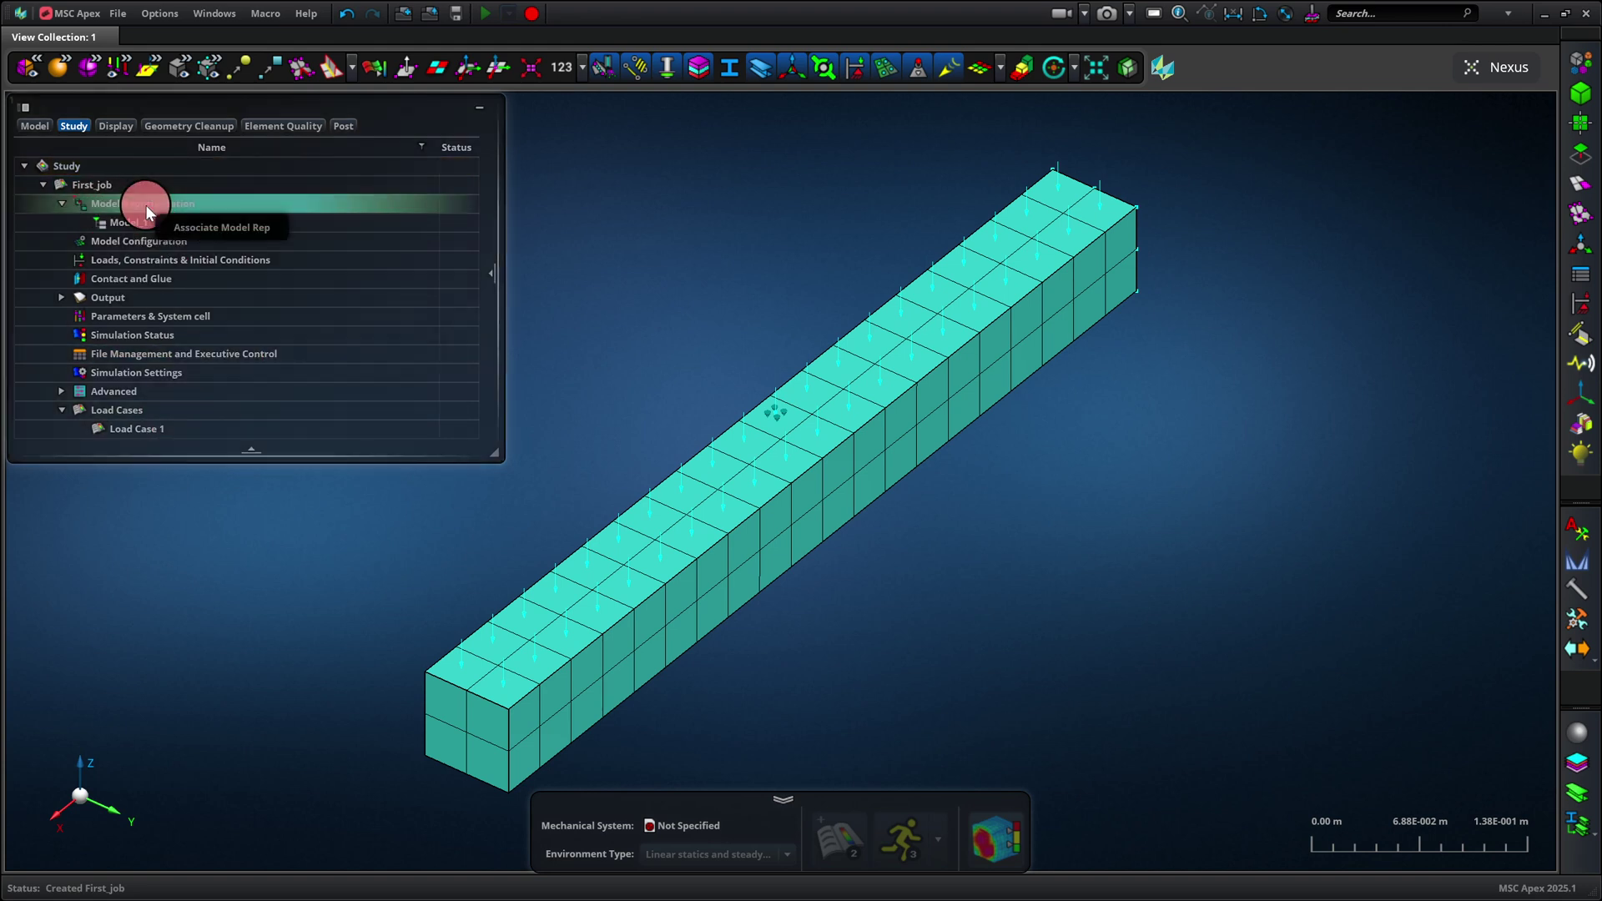
click(202, 230)
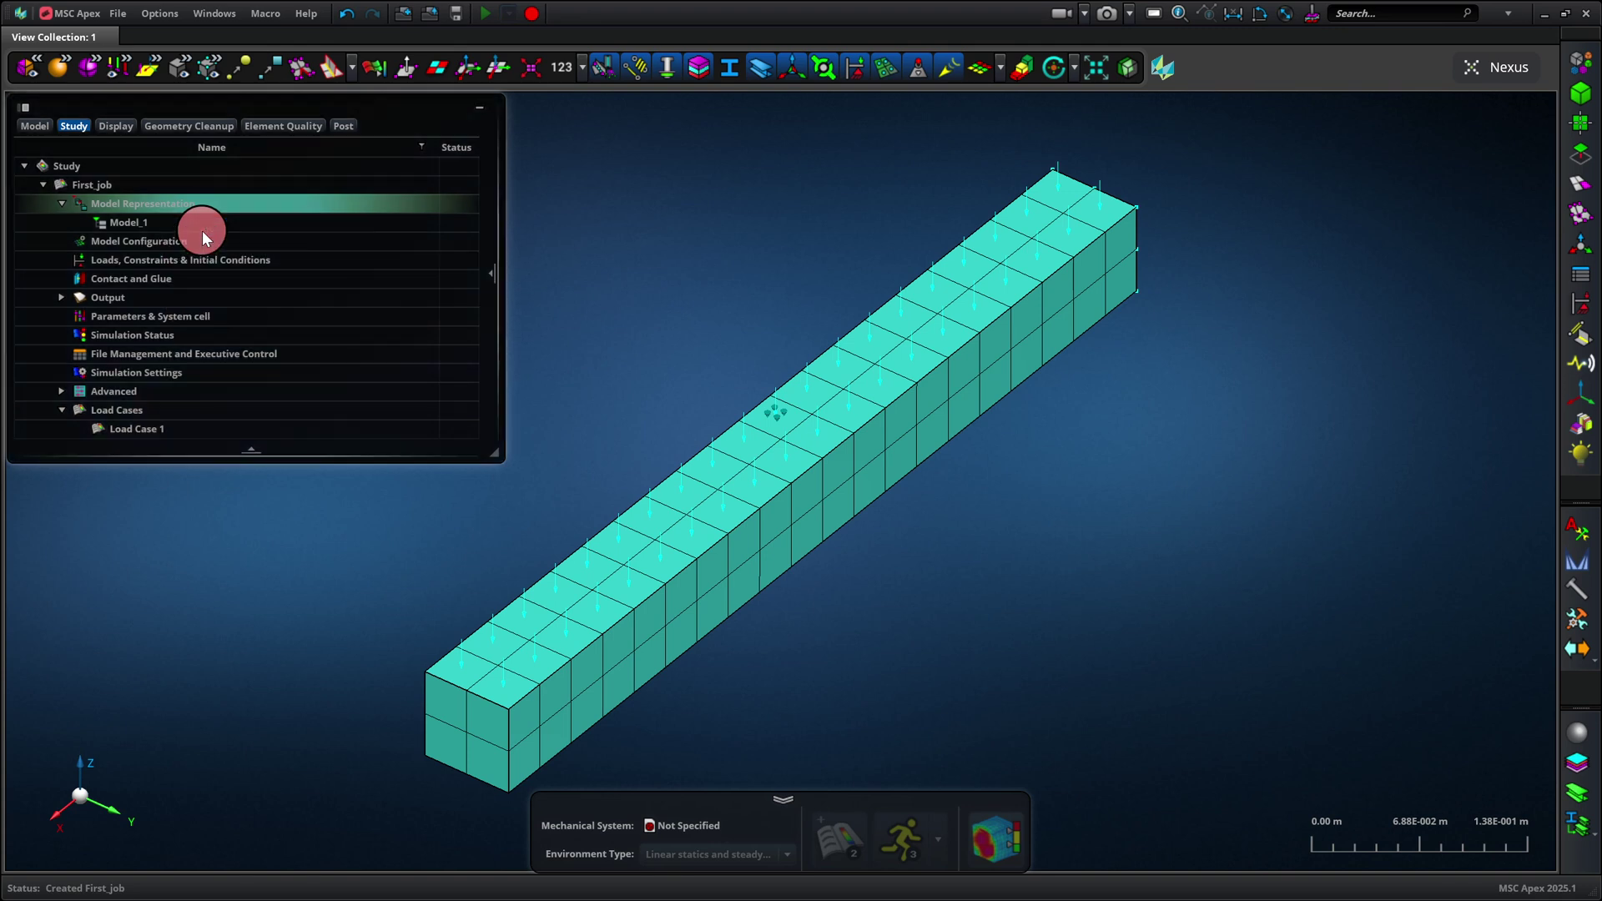
click(573, 157)
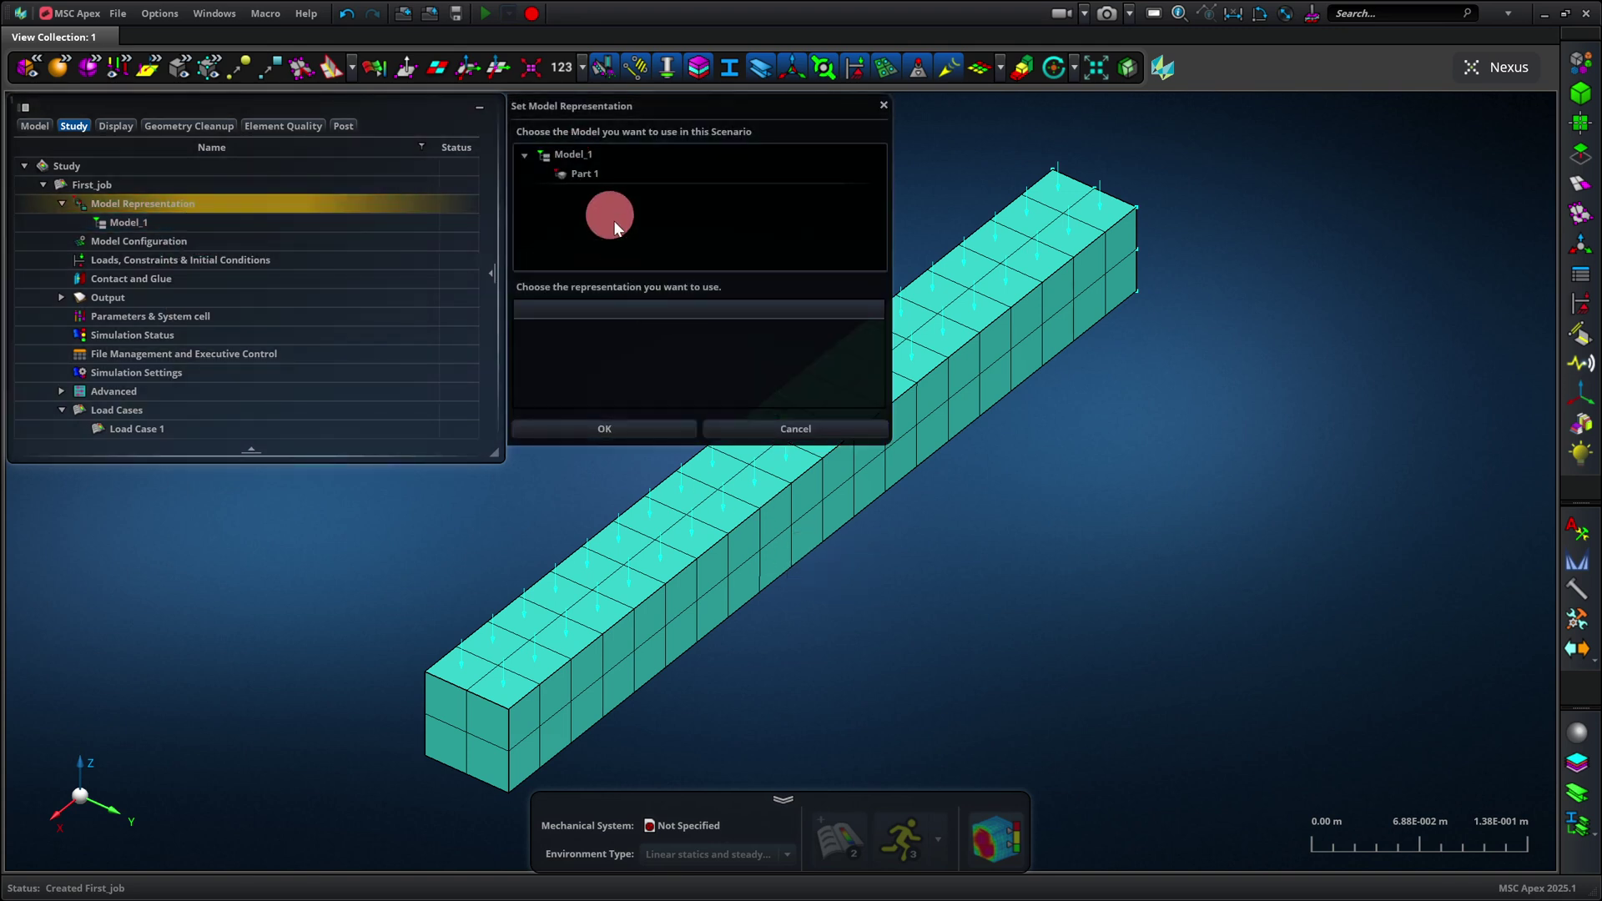
click(568, 158)
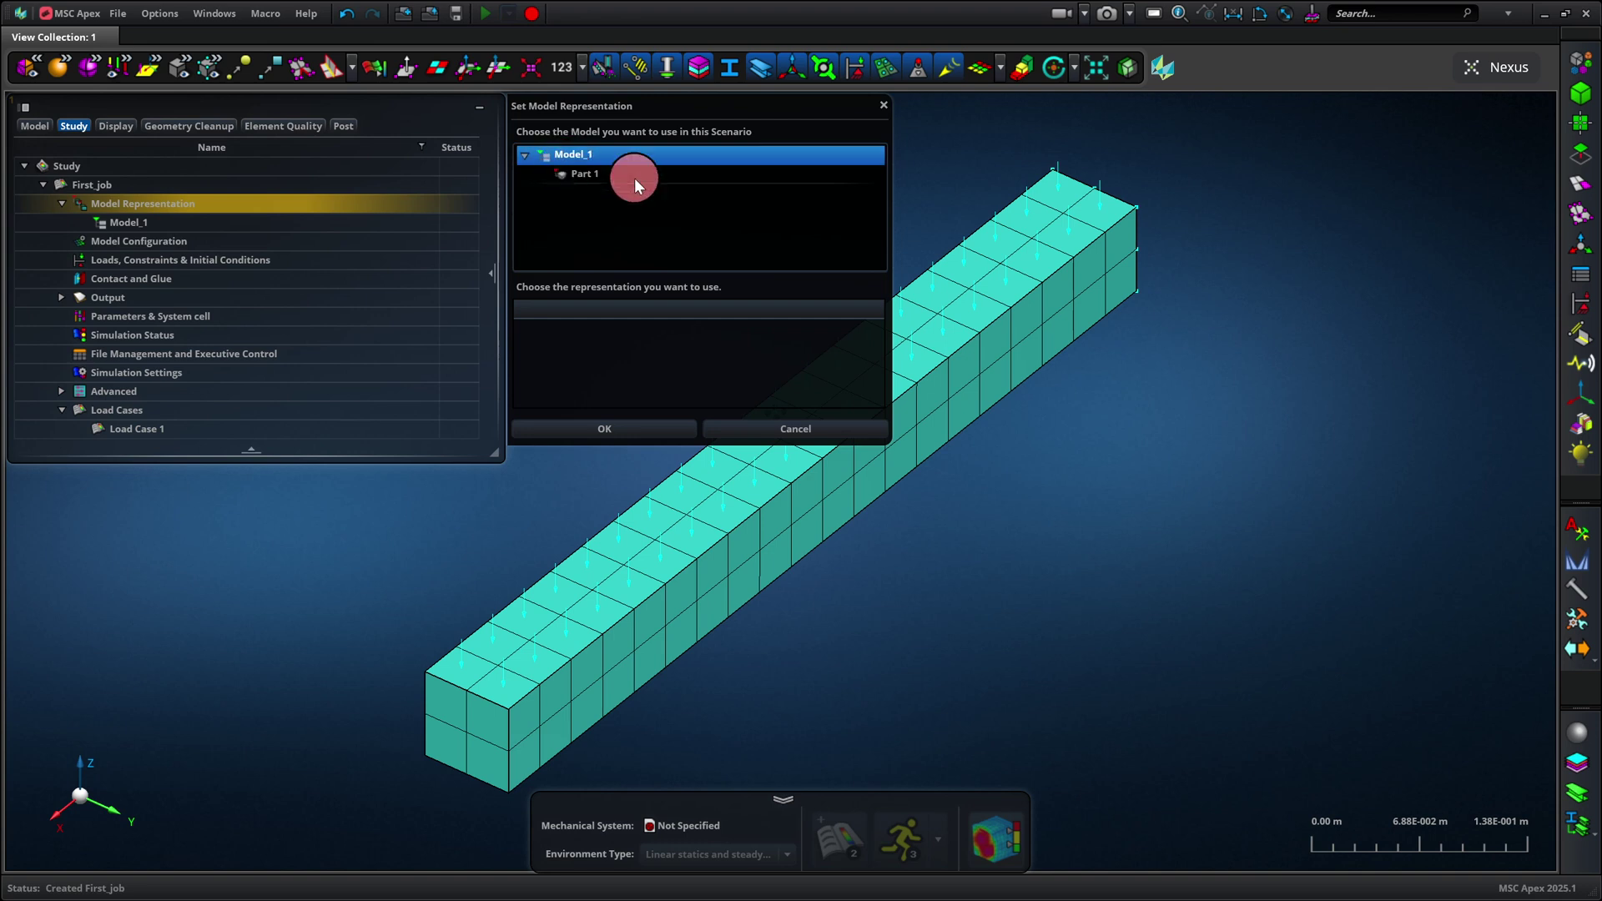
click(611, 430)
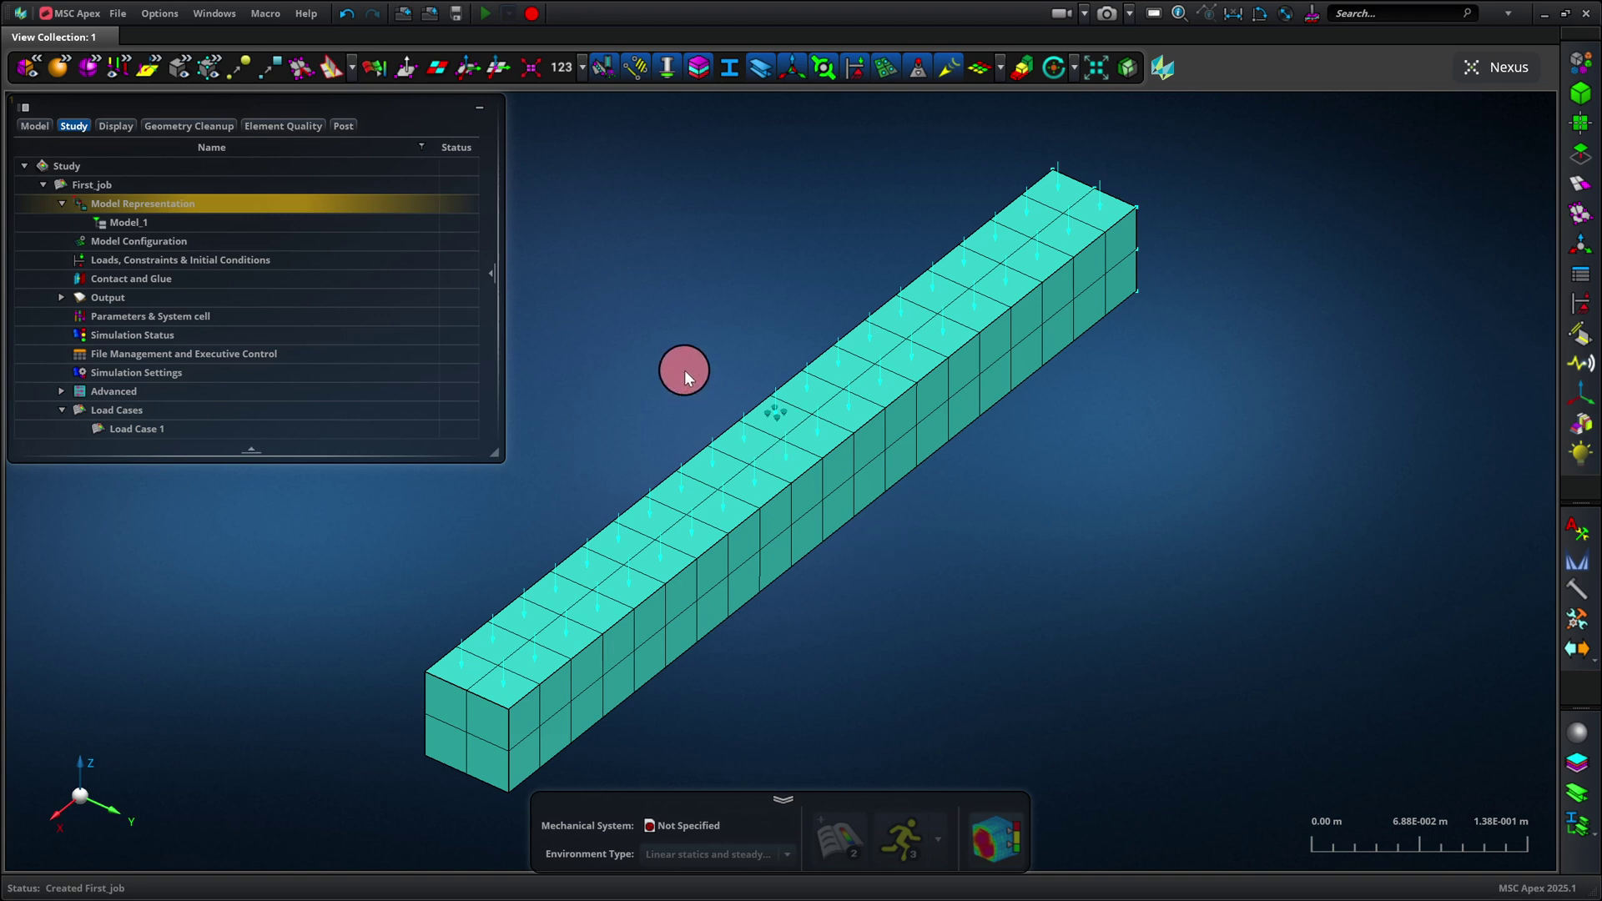
Activate the single point constraint Constraint 1 in the First_job scenario's Loads, Constraints & Initial Conditions
click(159, 262)
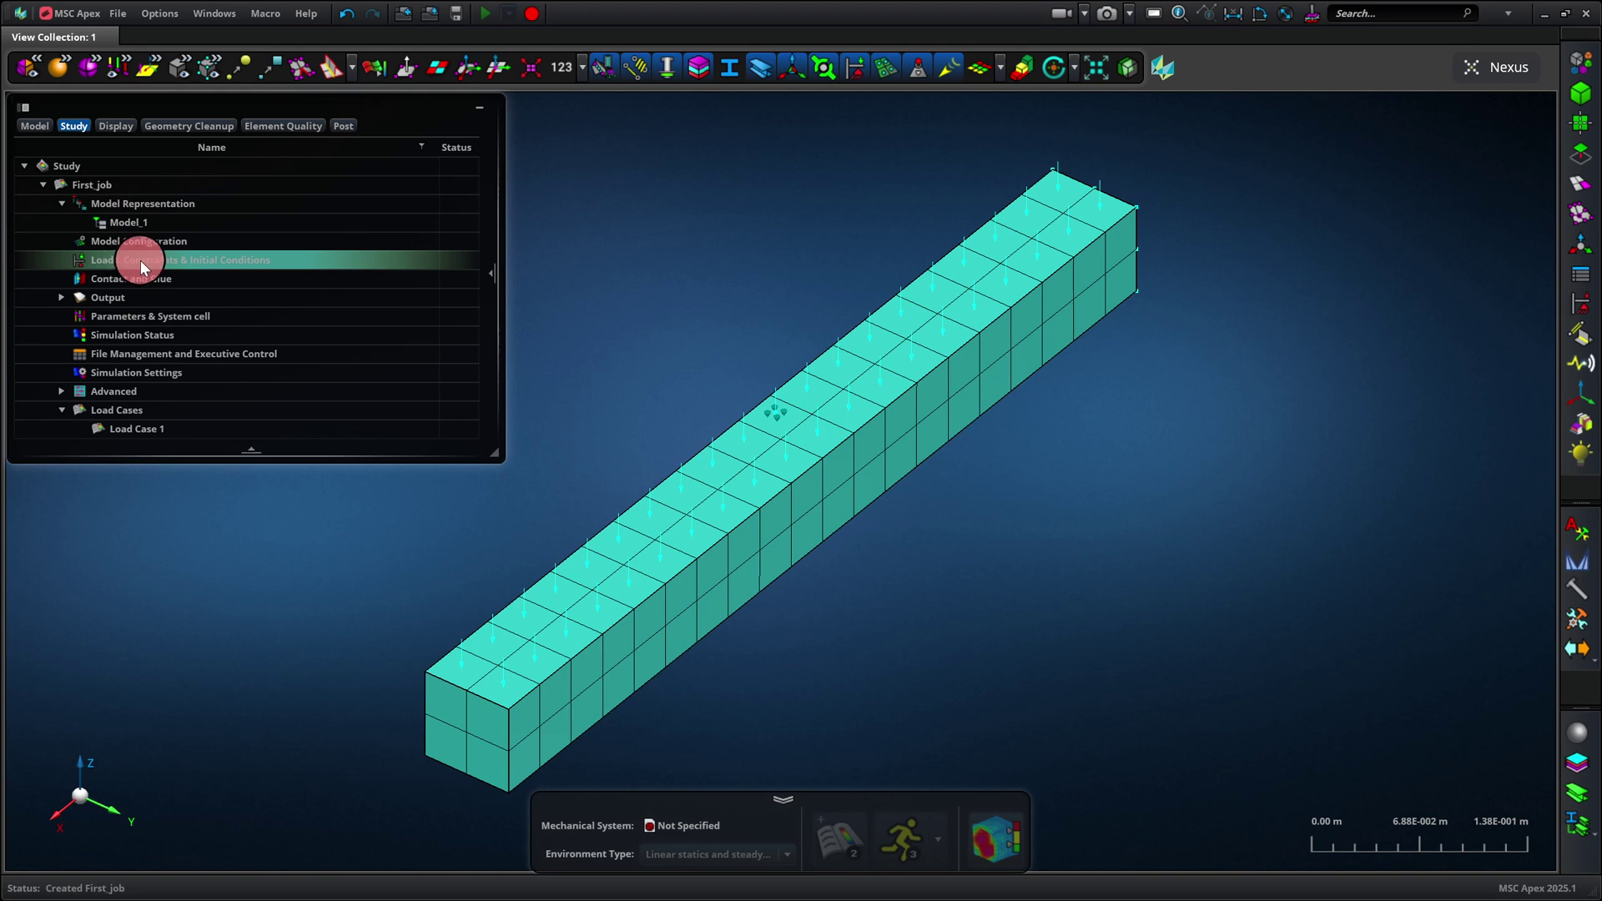
double_click(140, 260)
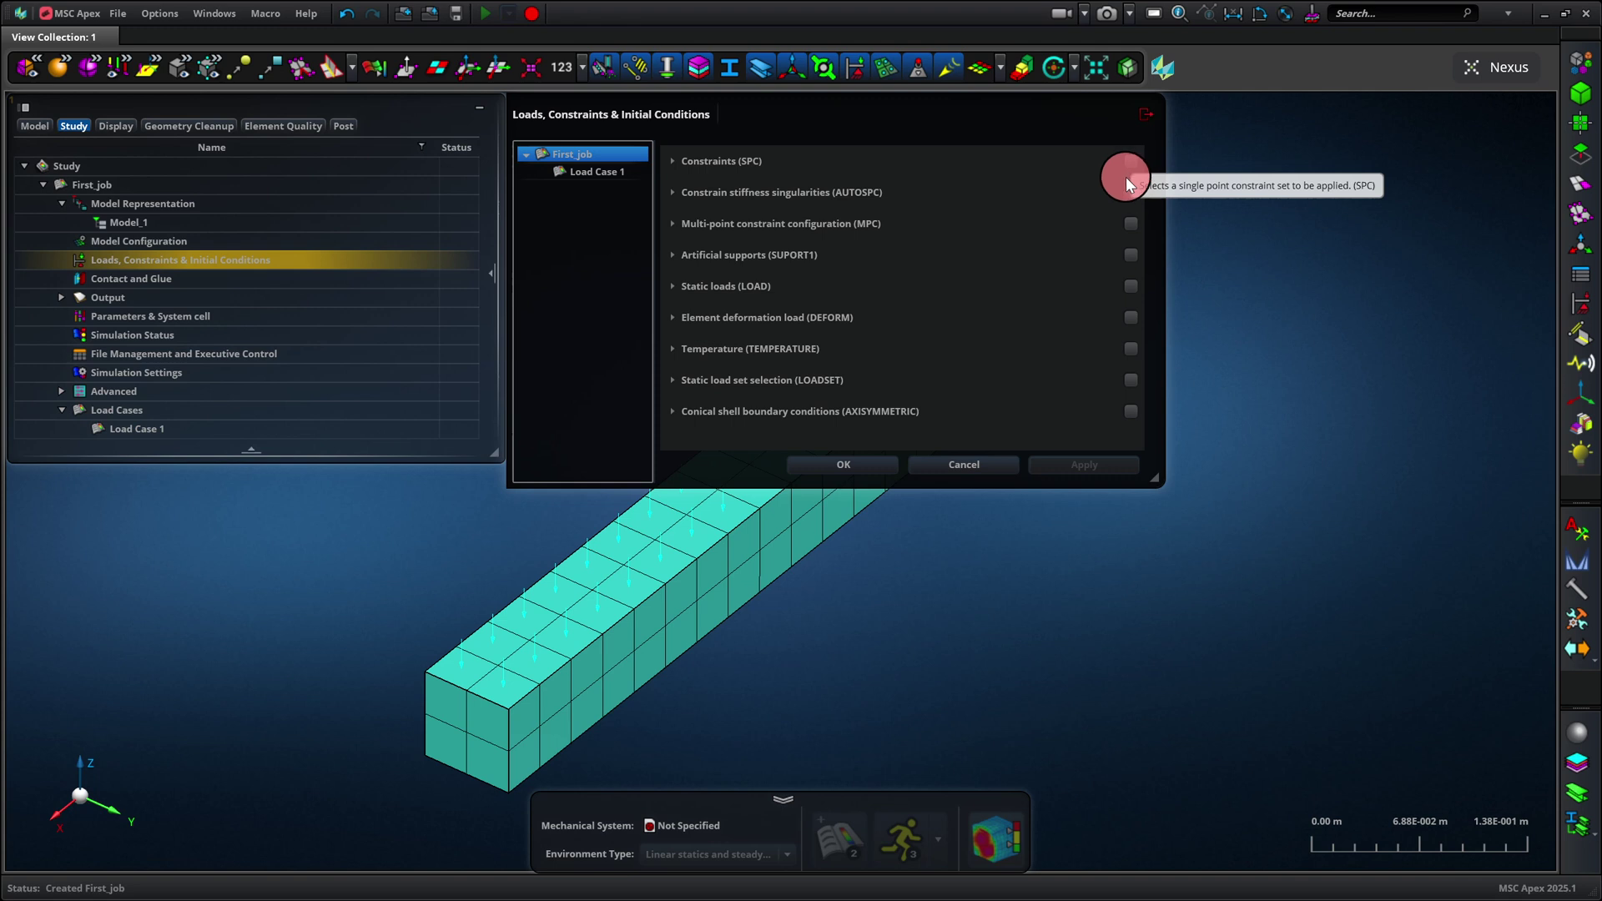
click(673, 160)
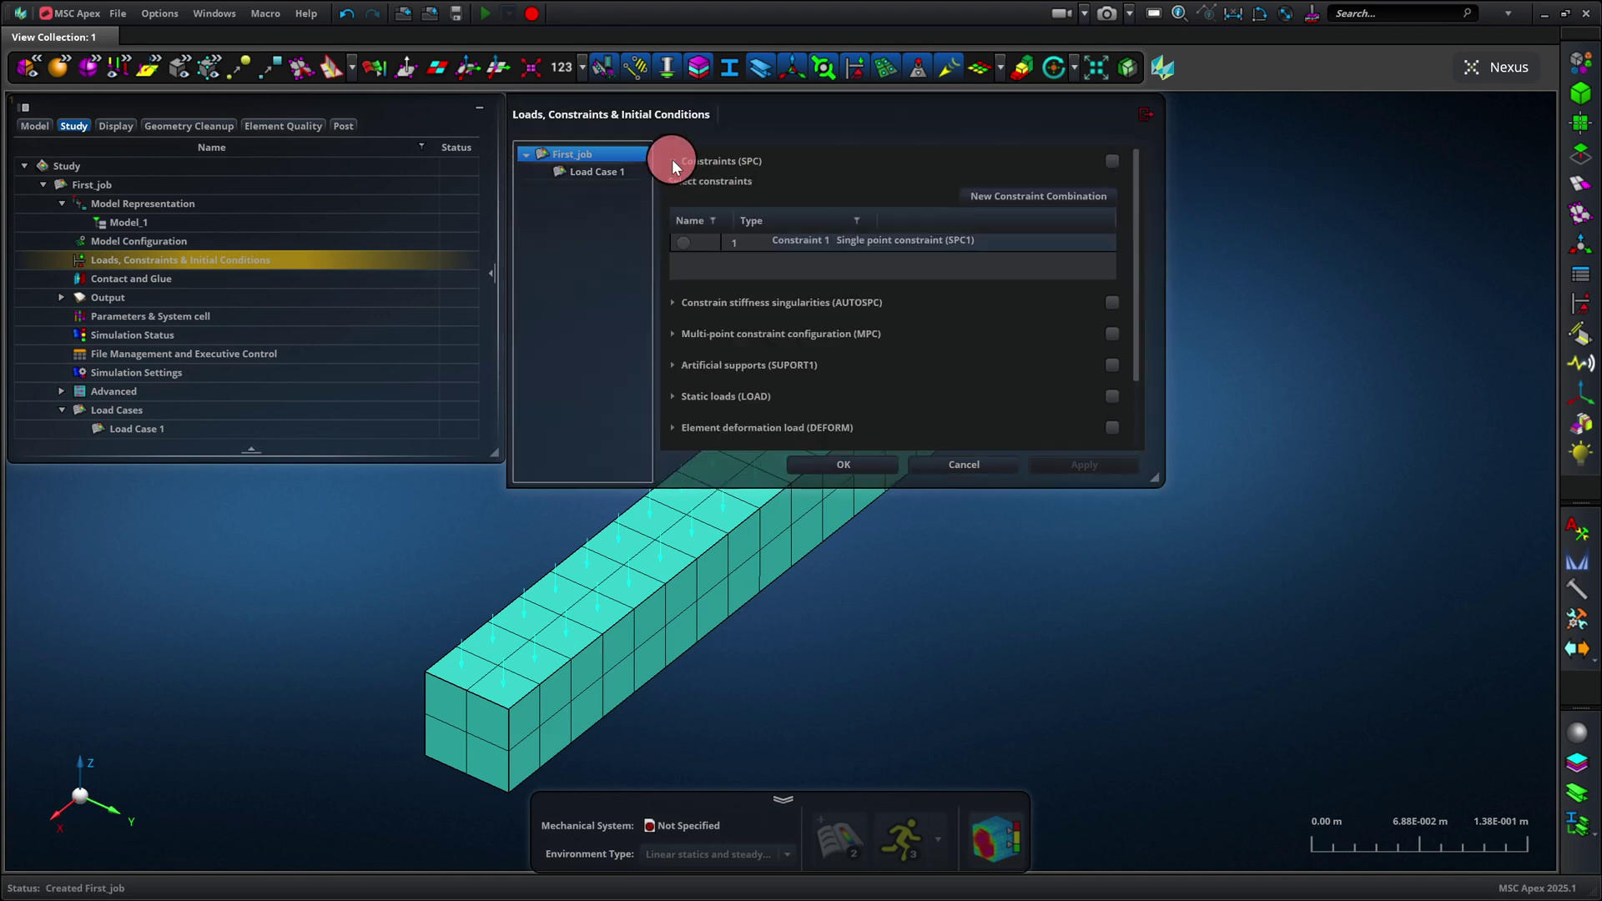
click(686, 242)
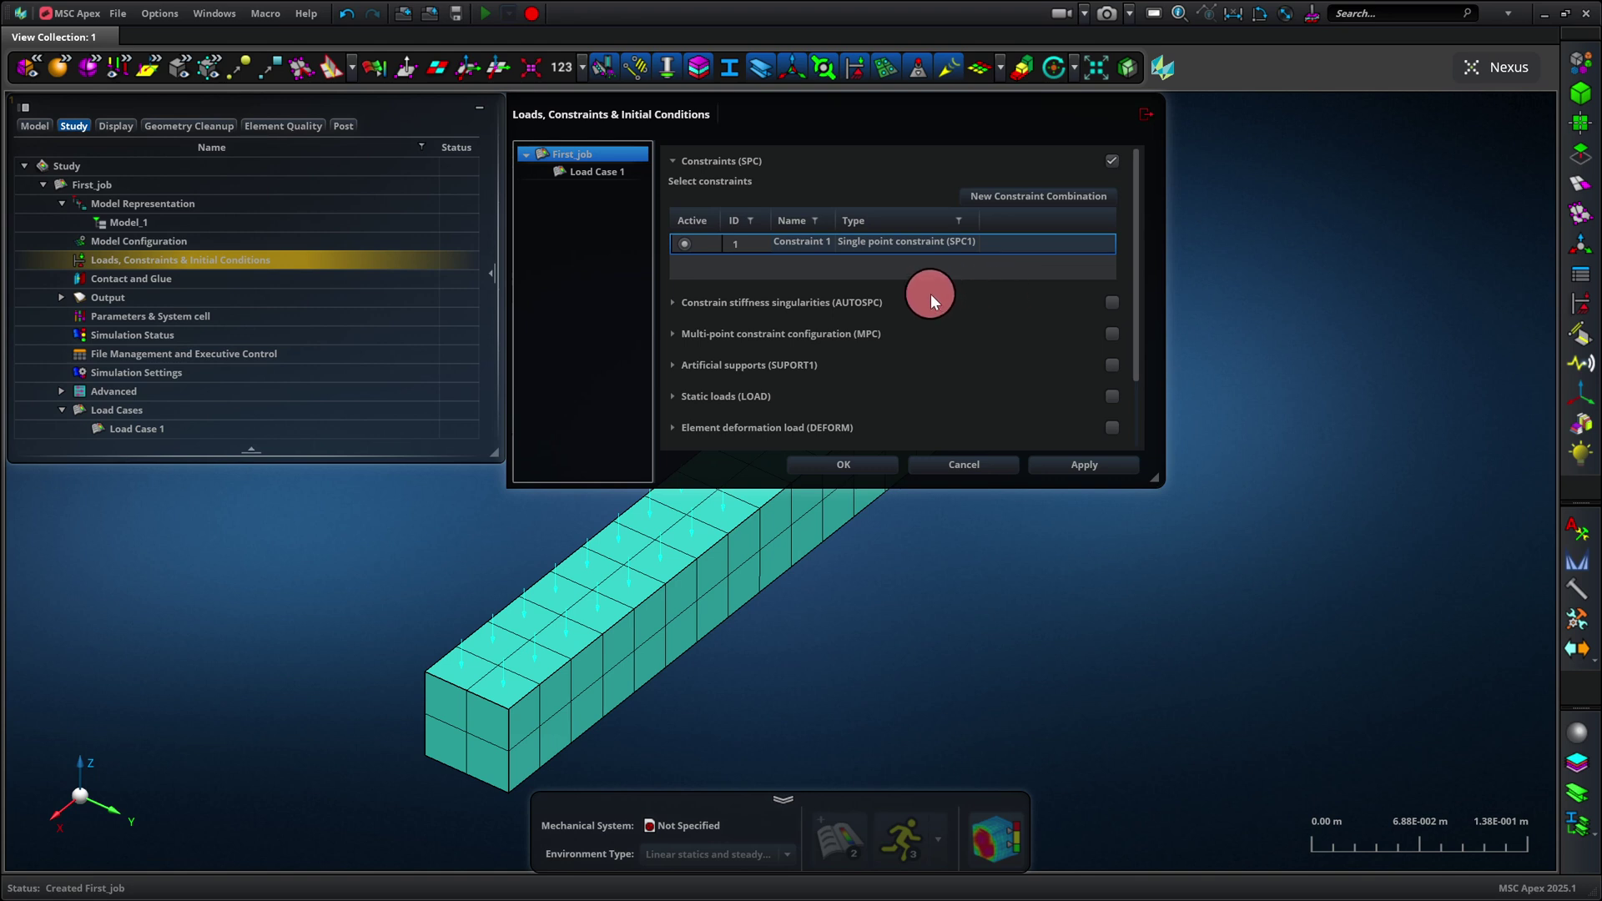
Activate Pressure 1 (PLOAD4) as the scenario's static load and apply the load and constraint selections
scroll(759, 374, down, 3)
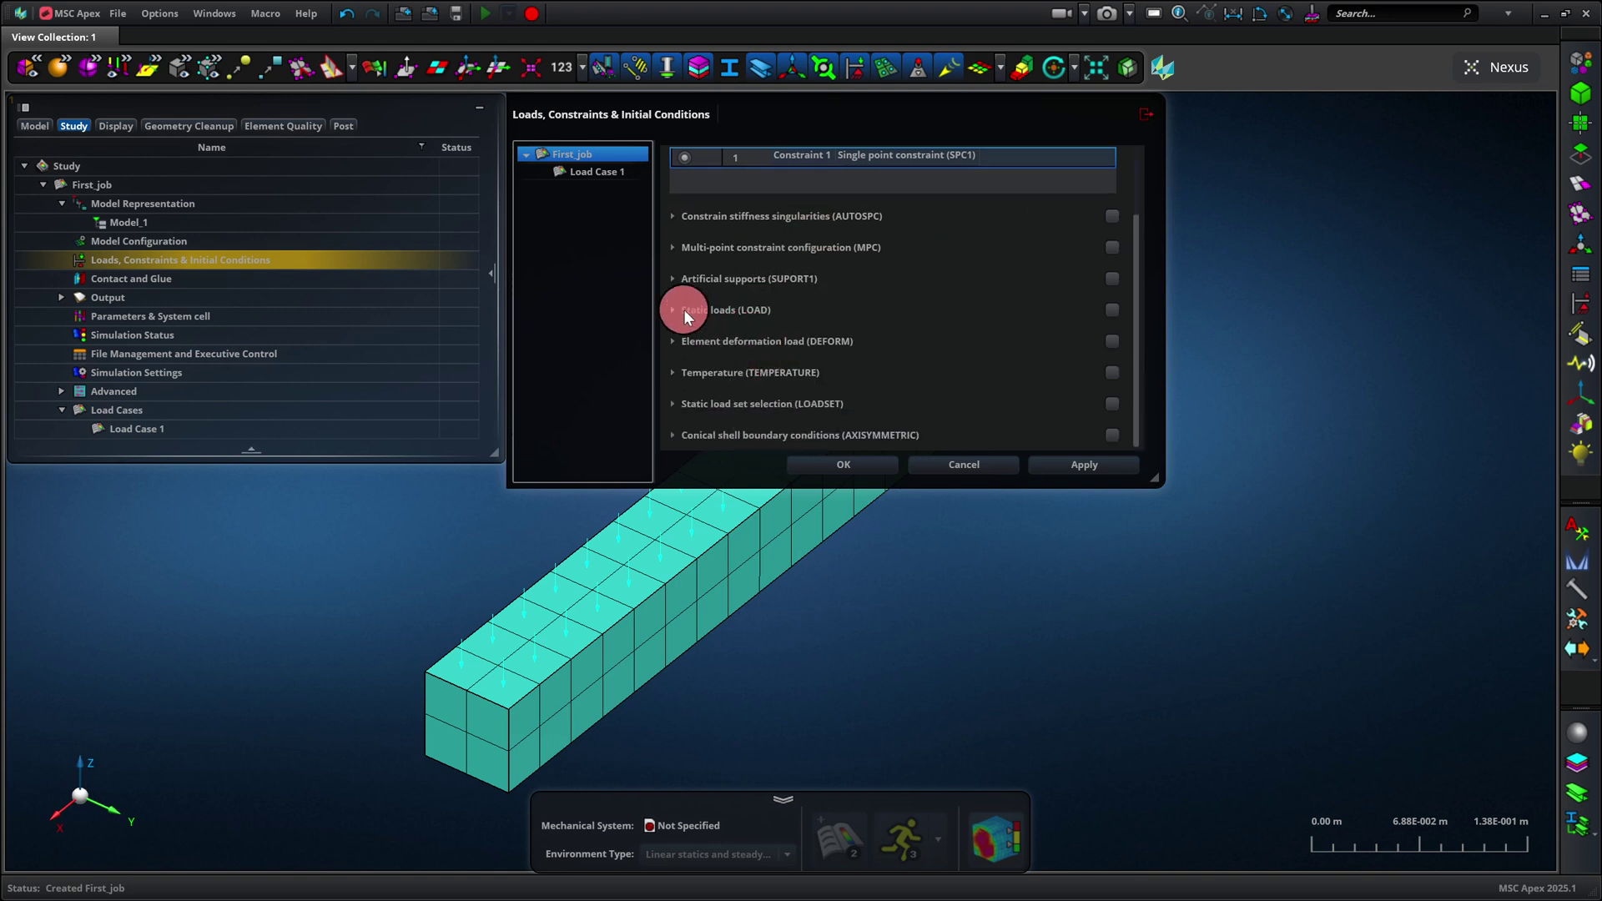
click(672, 309)
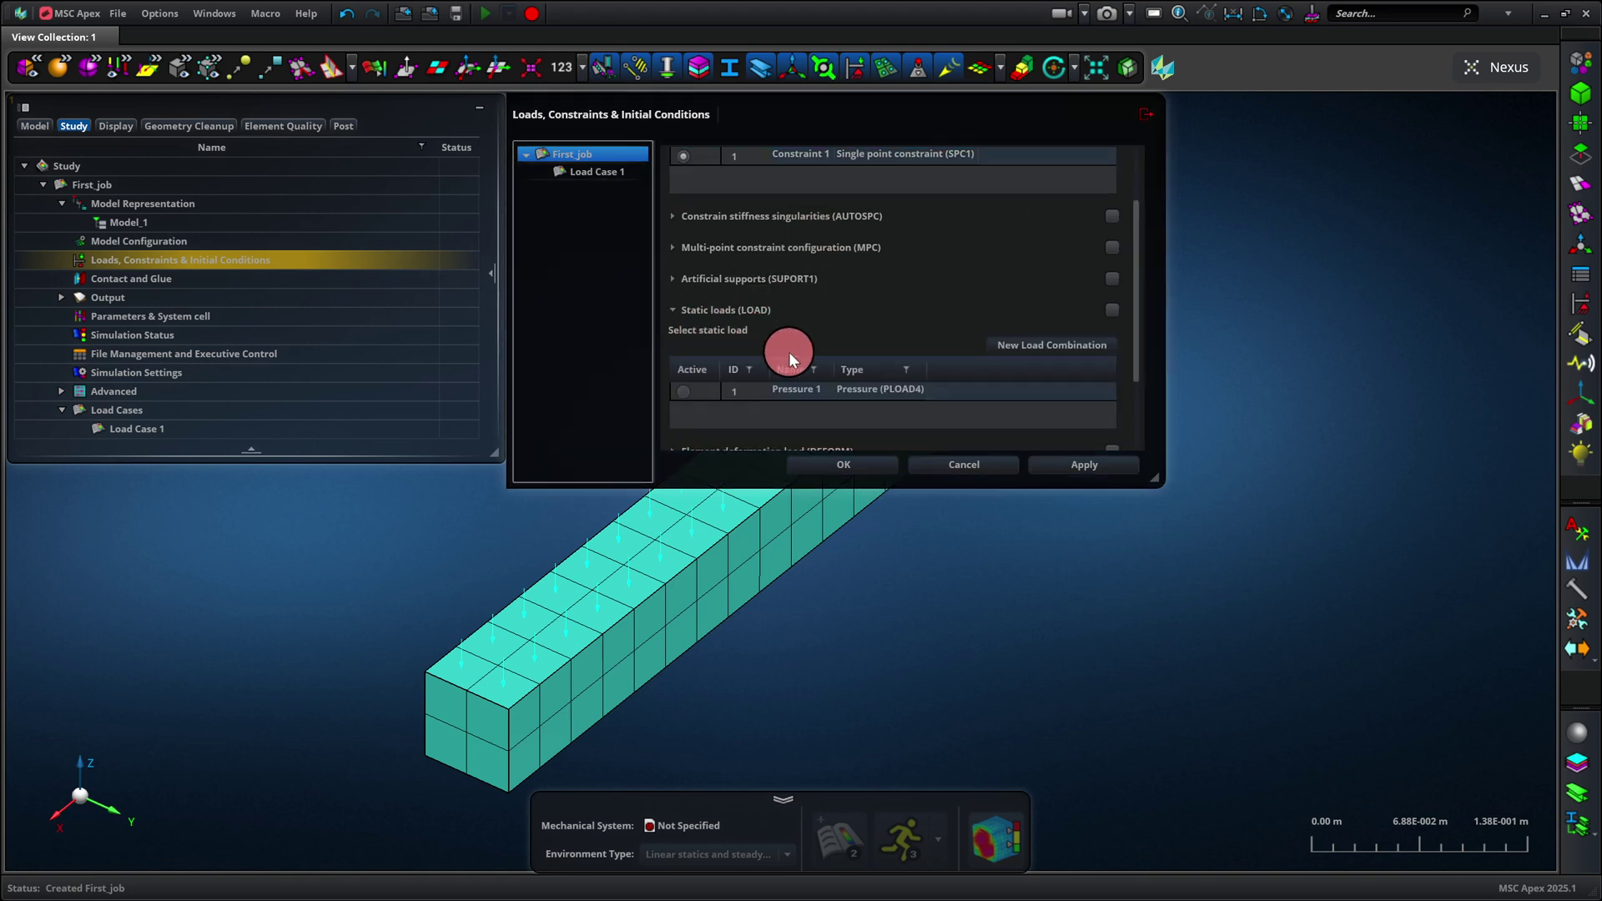
click(682, 391)
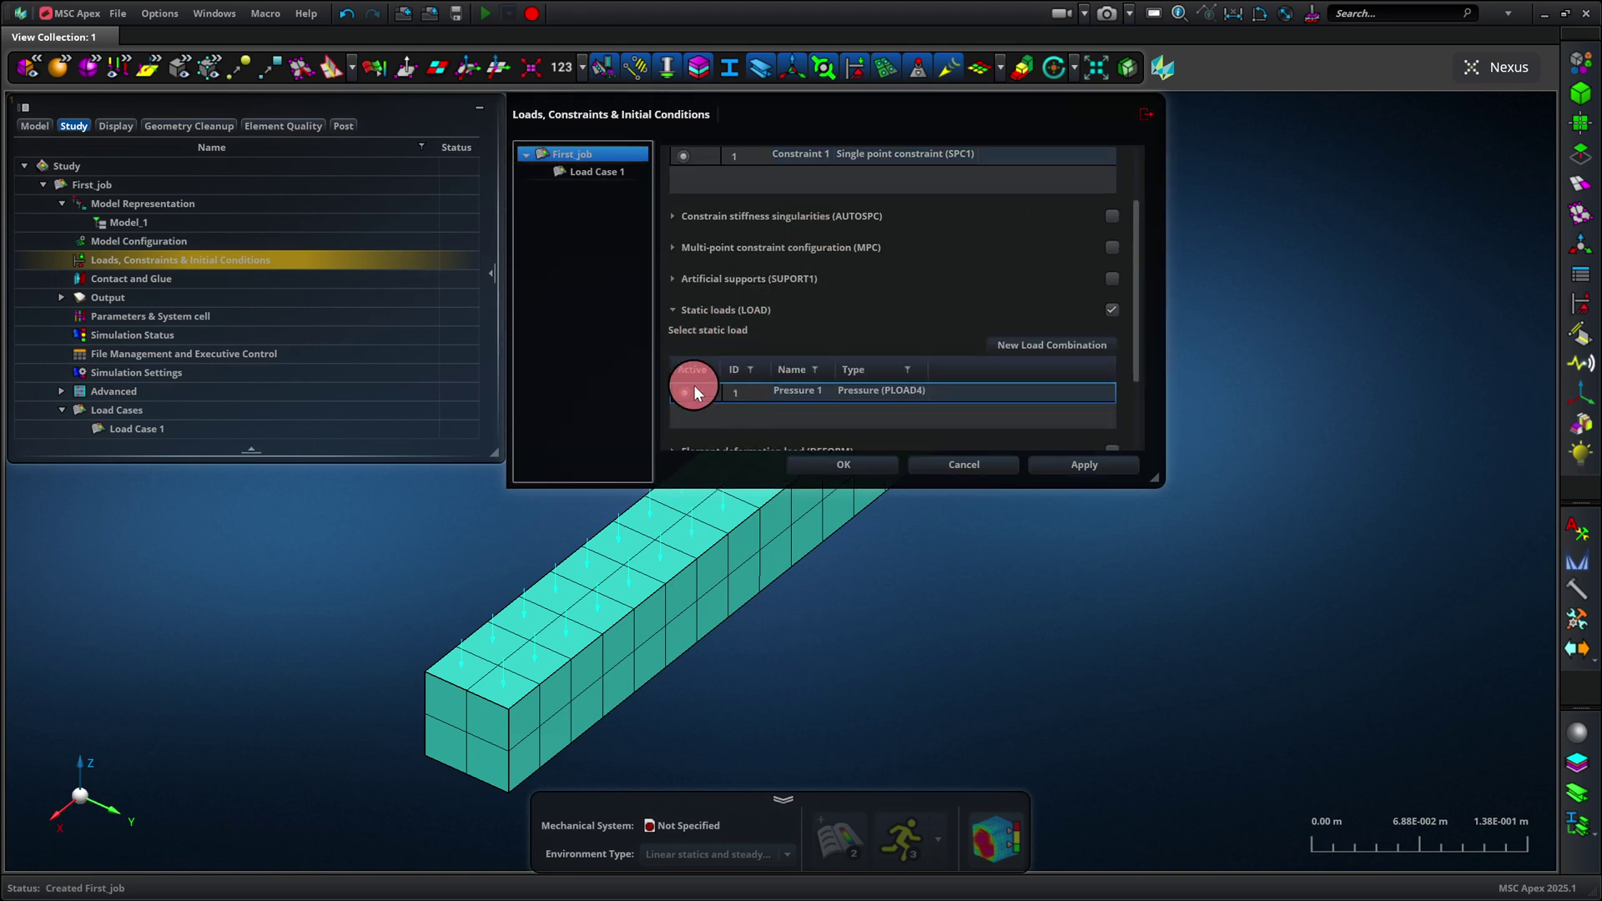
click(1069, 464)
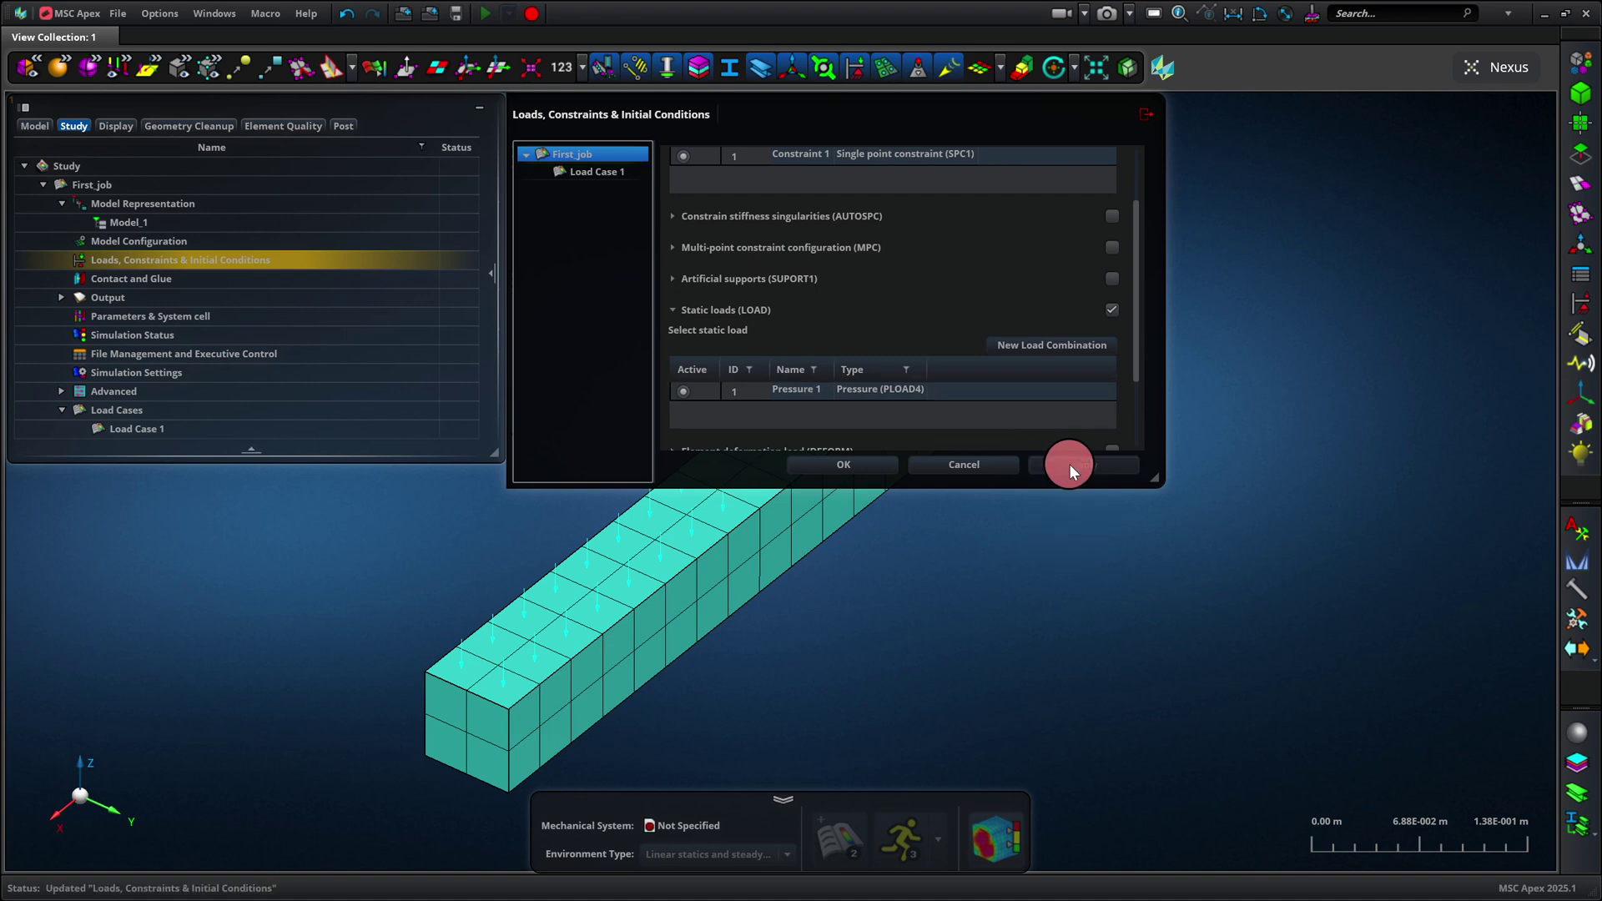
click(1142, 117)
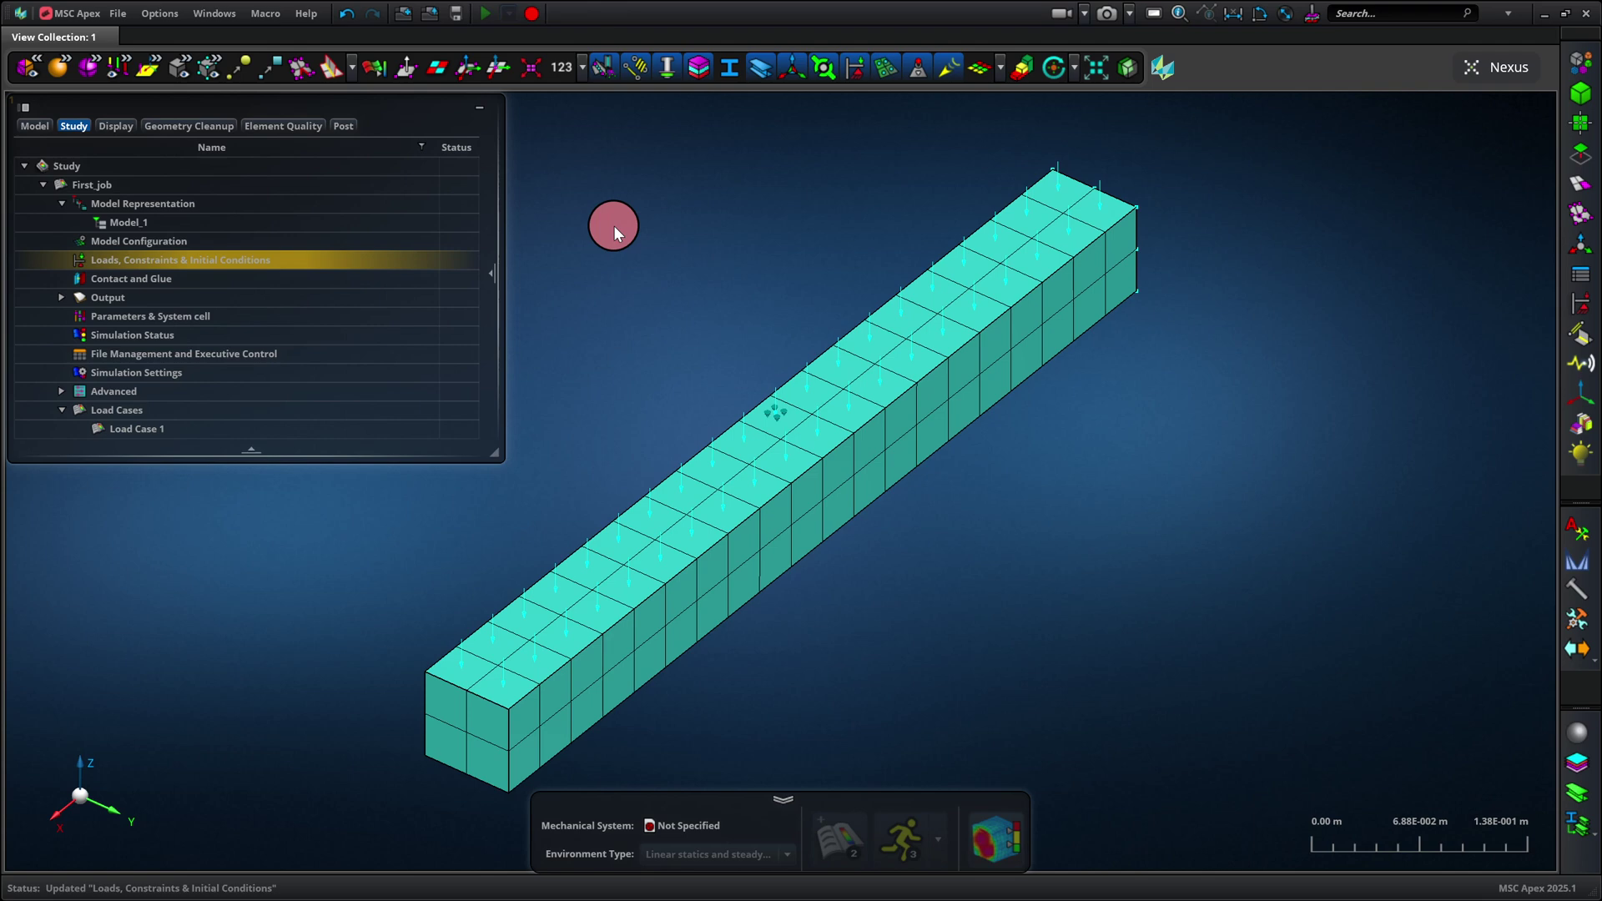
Switch to the Windows desktop, create a new folder named Apex_job and open it
click(1546, 24)
right_click(668, 340)
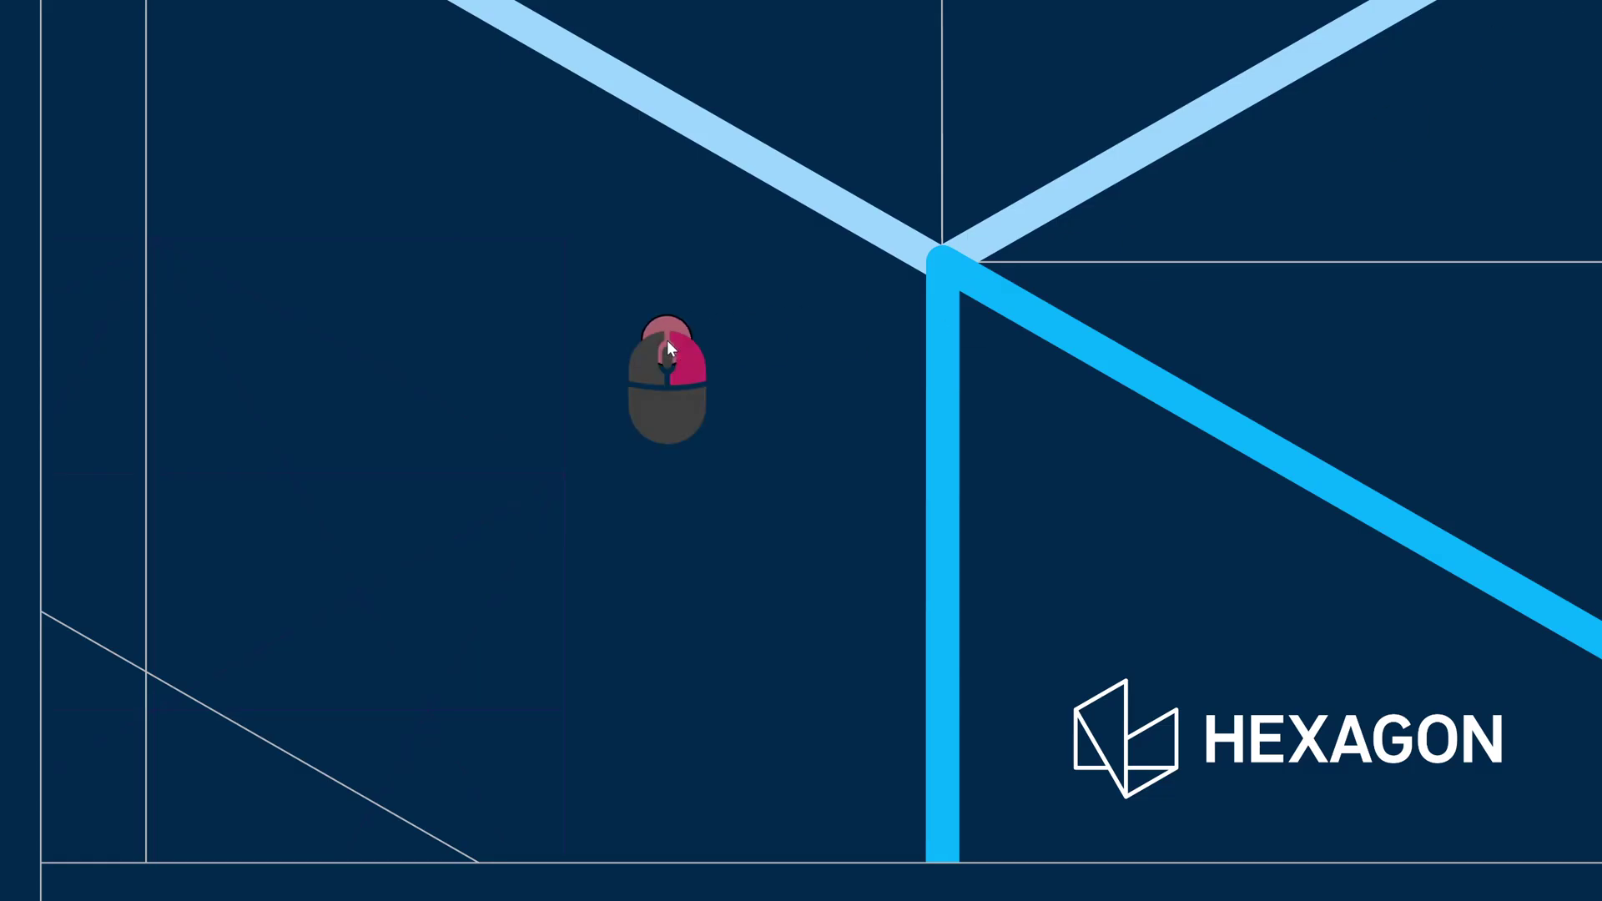
mouse_move(813, 494)
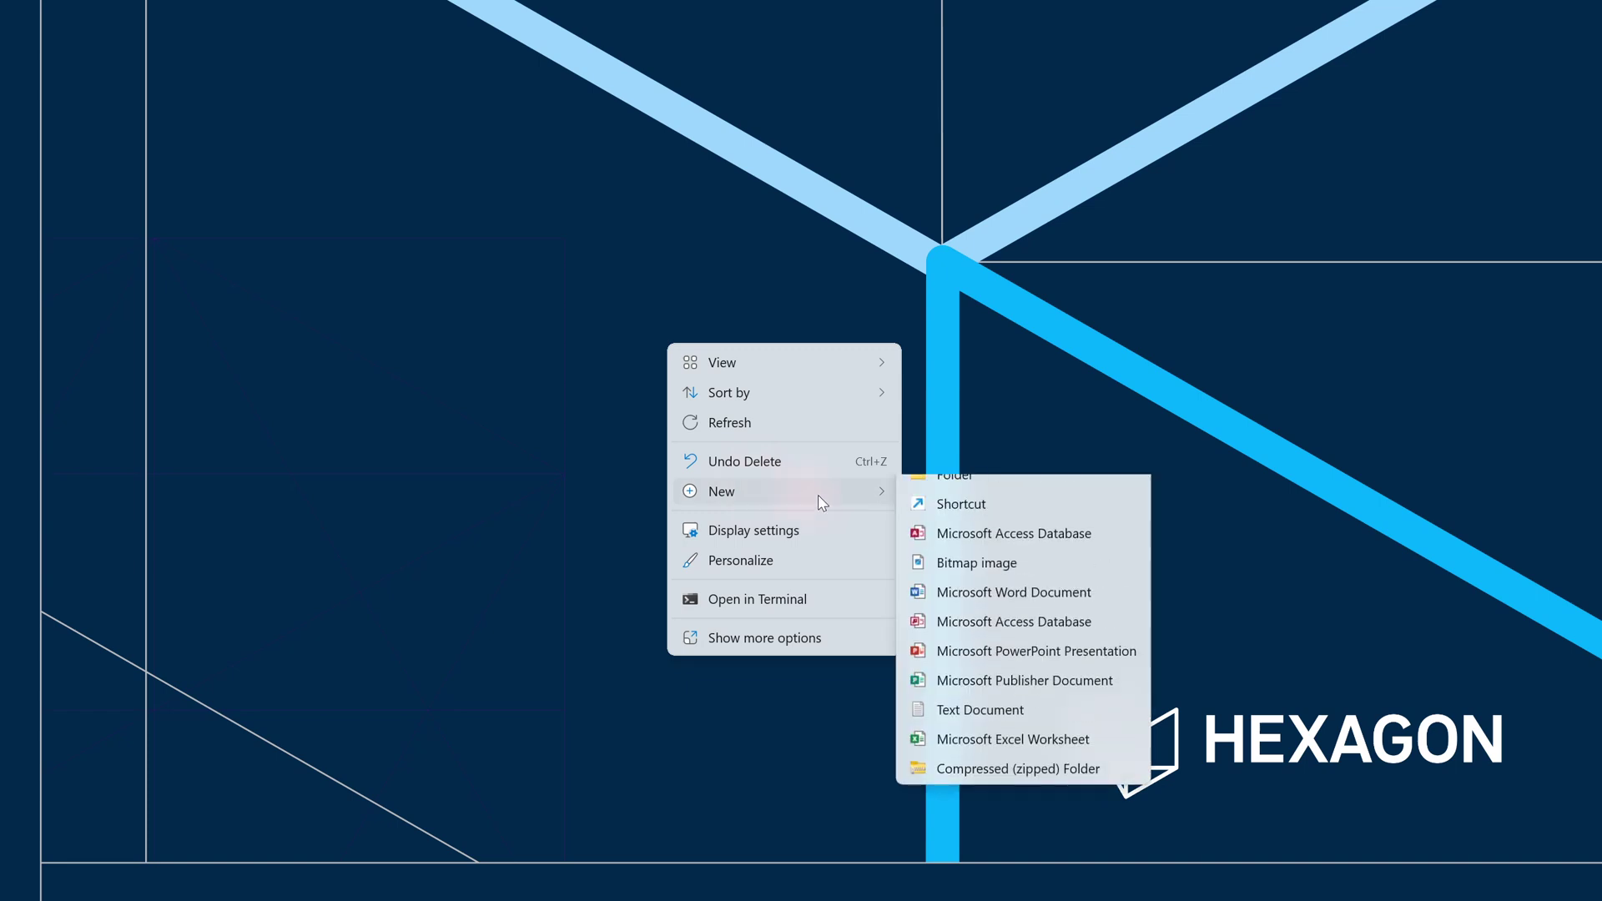
click(1022, 489)
text(Apex jo)
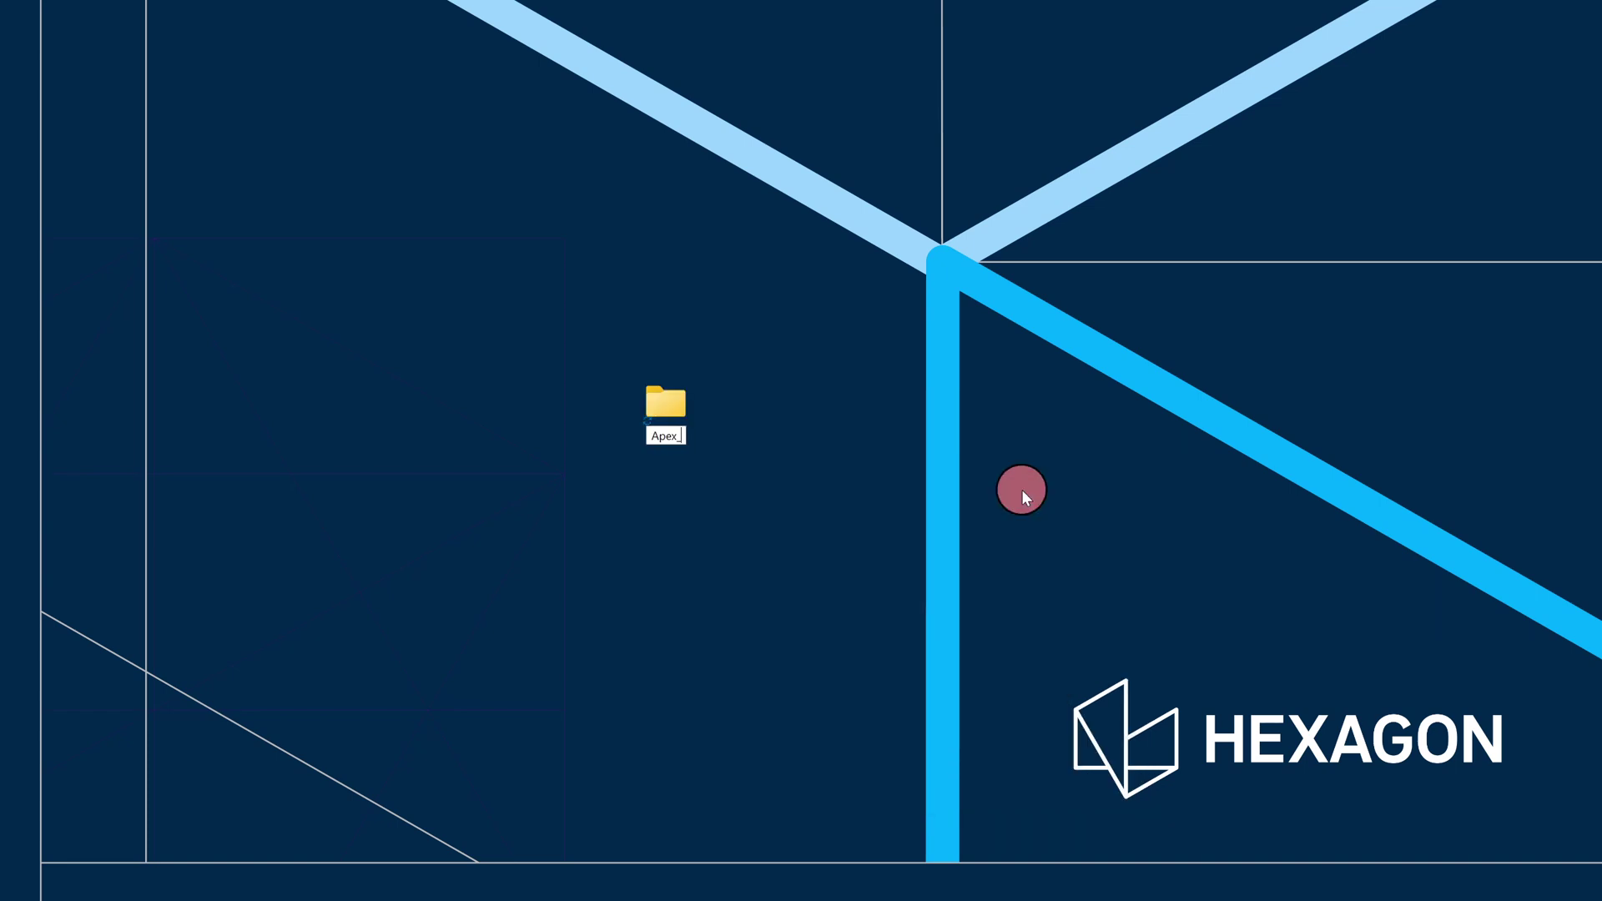
double_click(678, 400)
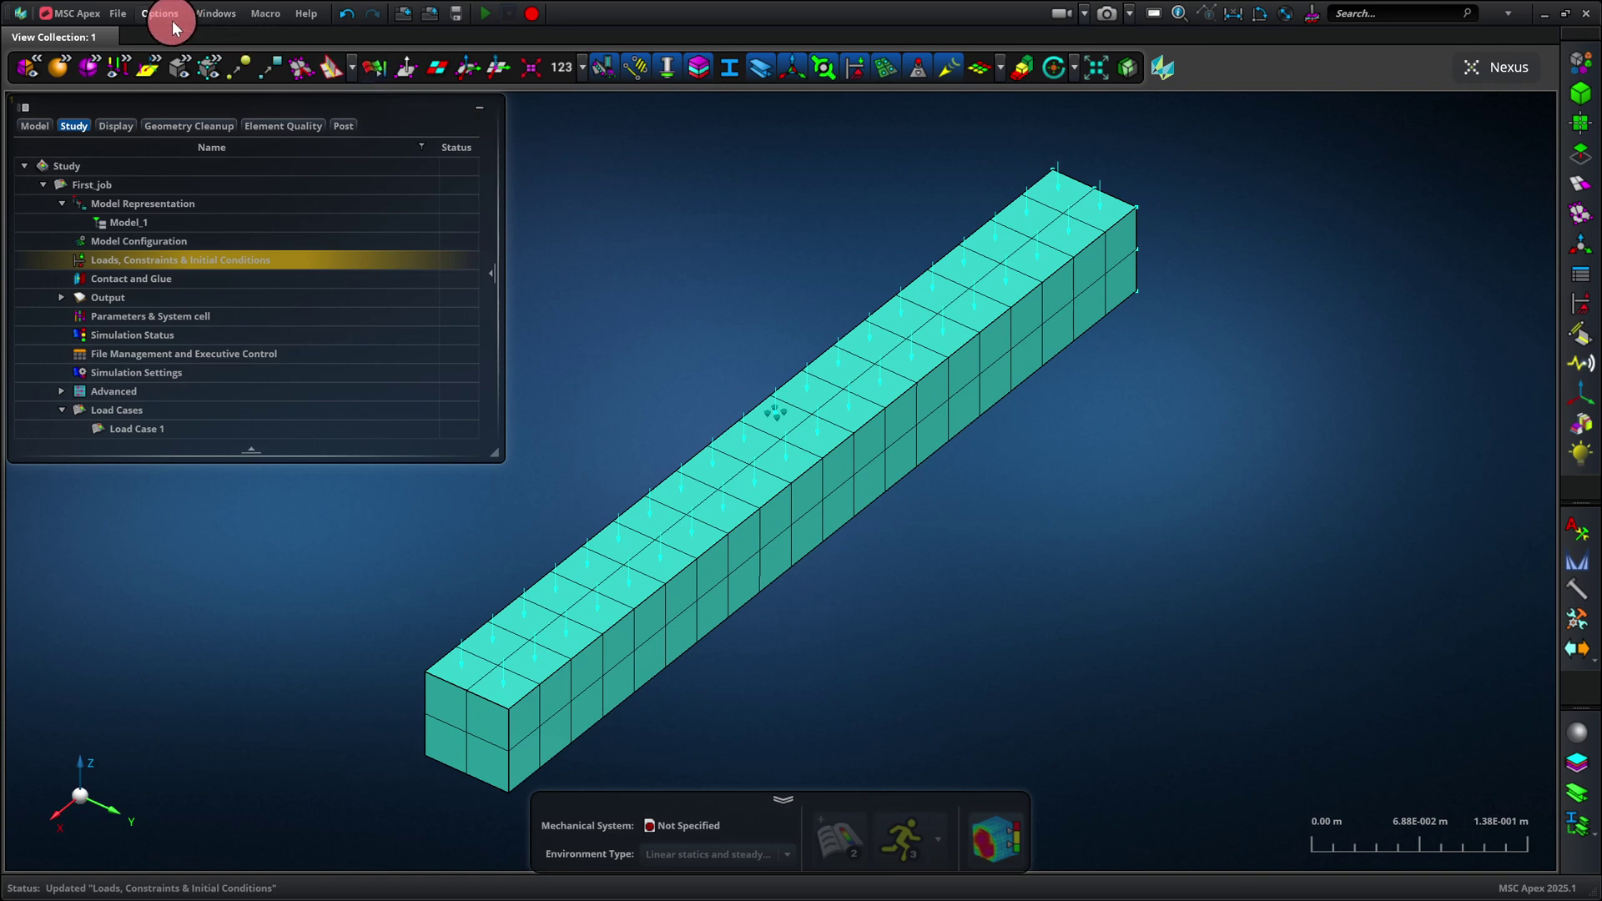
Save the MSC Apex project as First_job in the desktop's Apex_job folder, and inspect the saved files in File Explorer
click(118, 15)
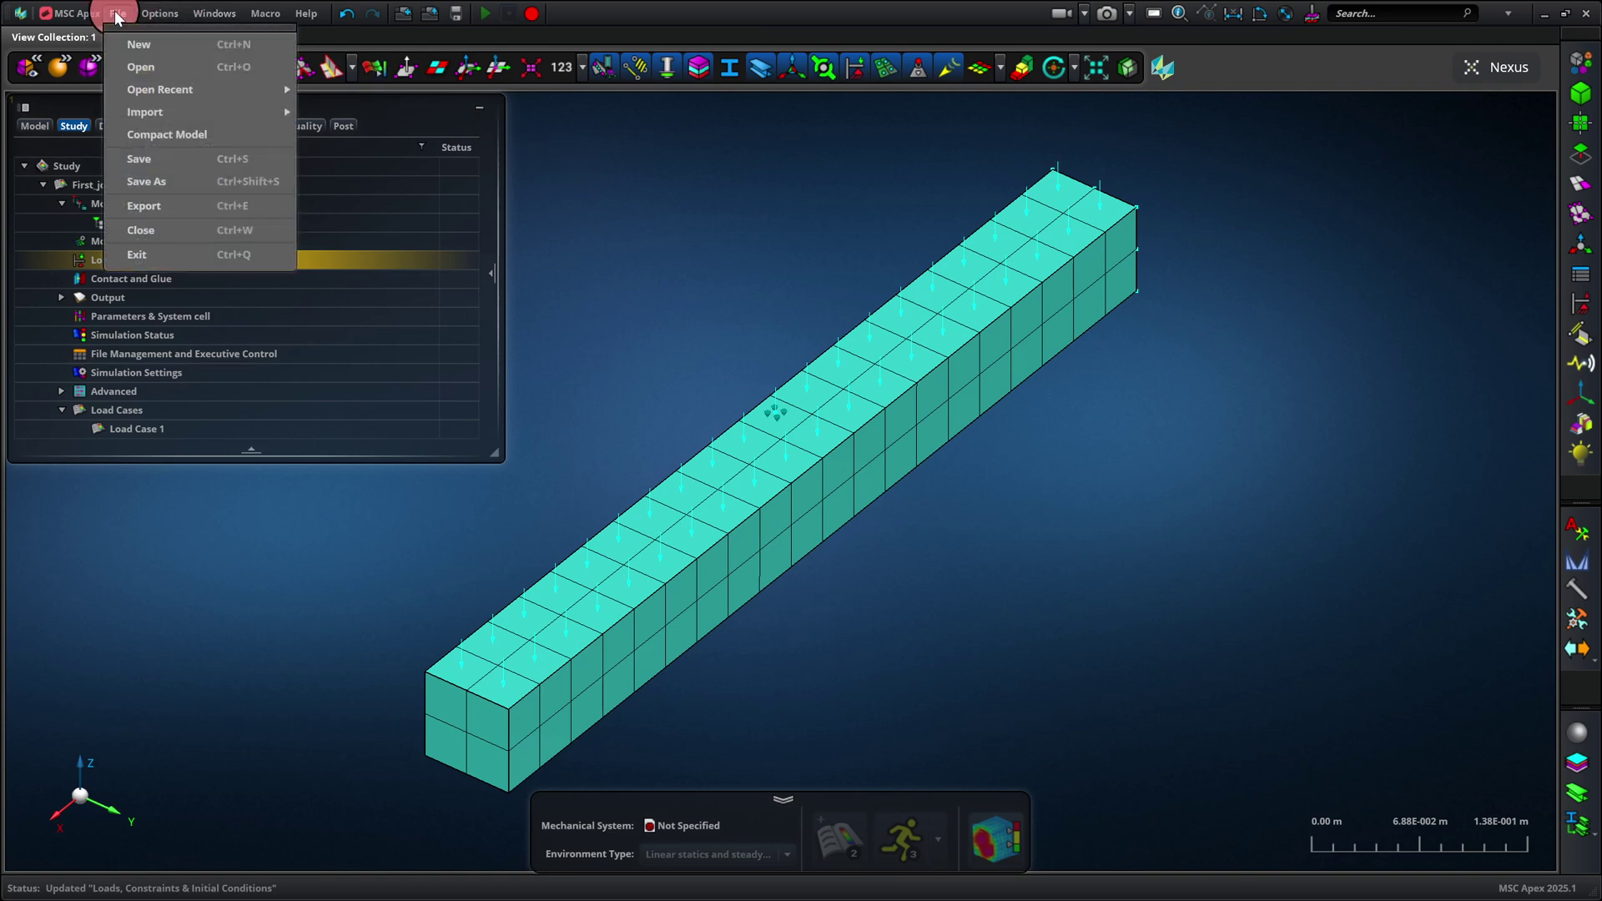
click(190, 184)
click(304, 561)
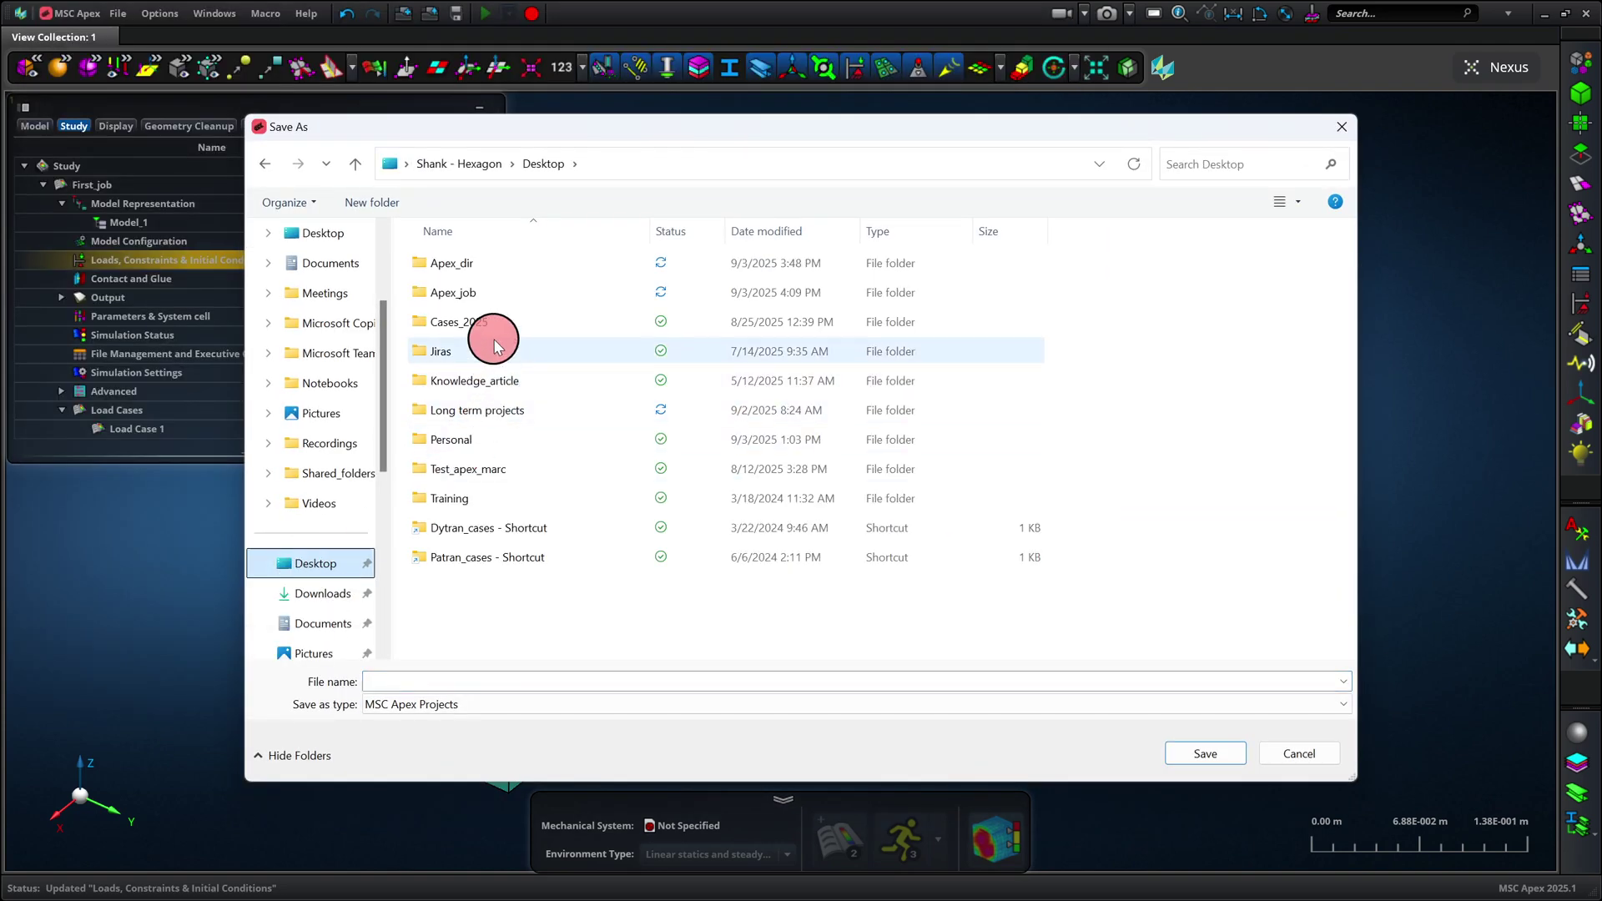
click(483, 292)
double_click(483, 292)
click(540, 684)
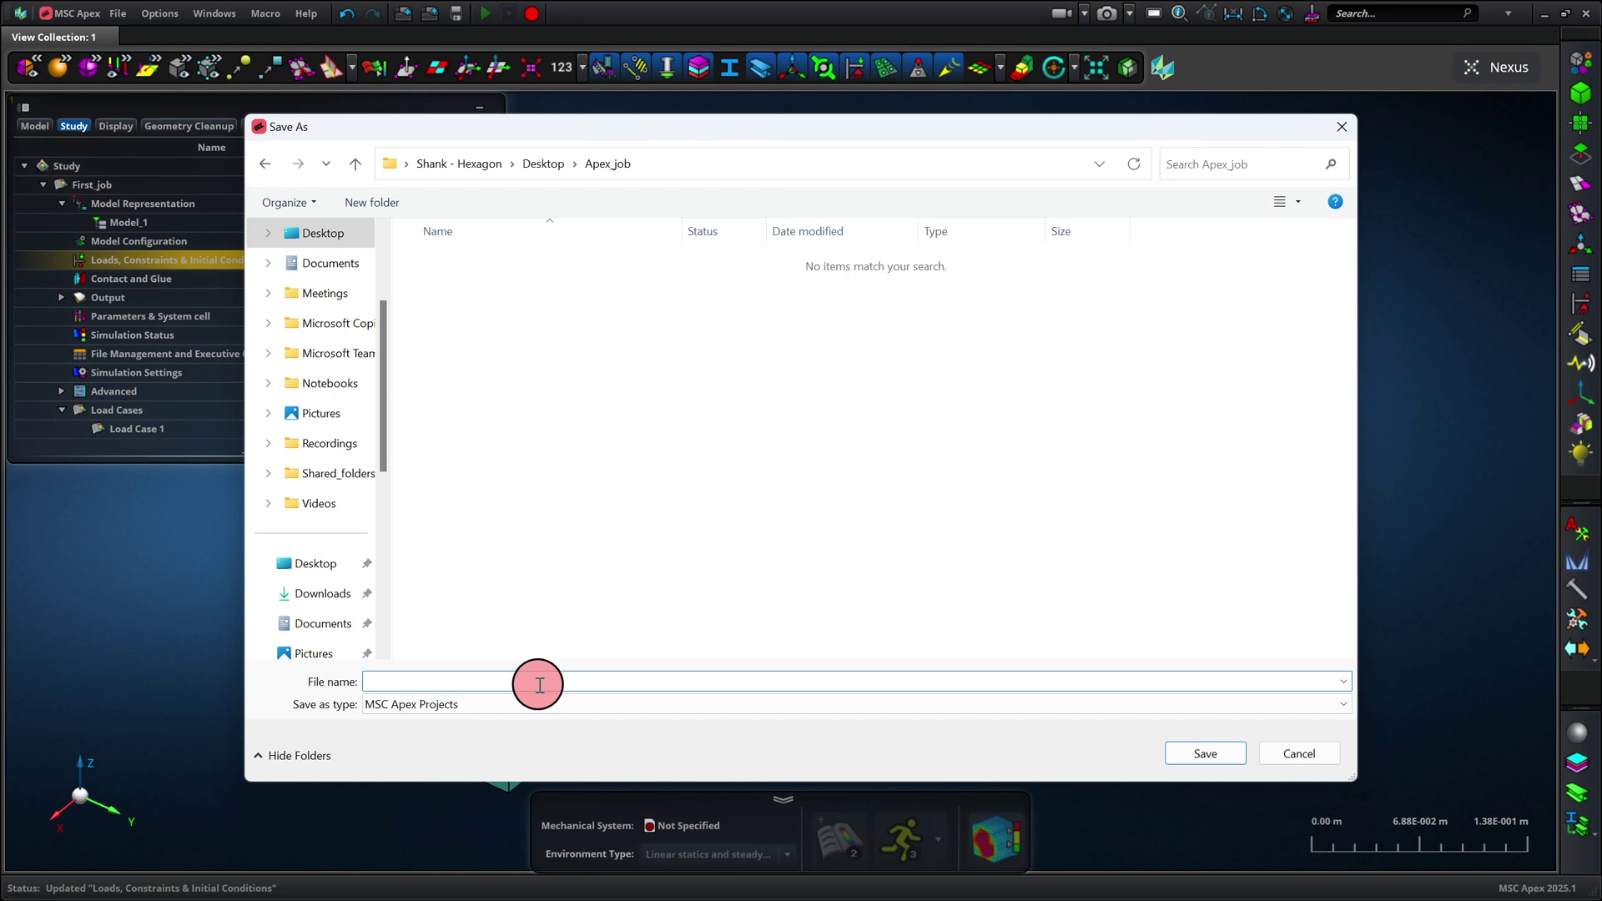
text(First_job)
click(1199, 755)
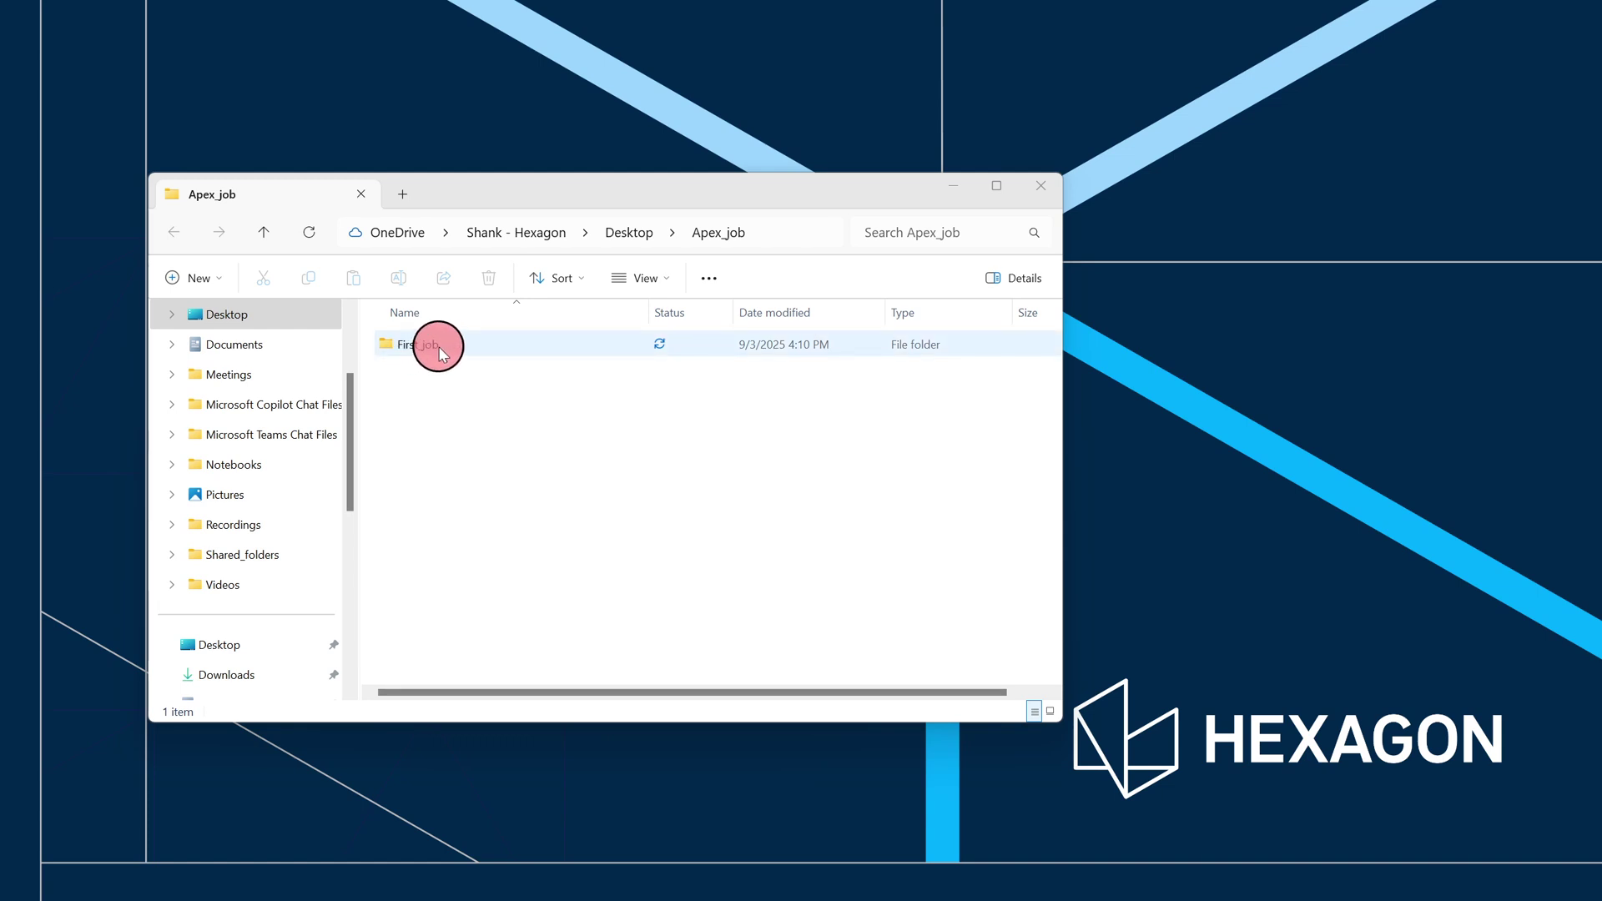
double_click(438, 345)
click(414, 466)
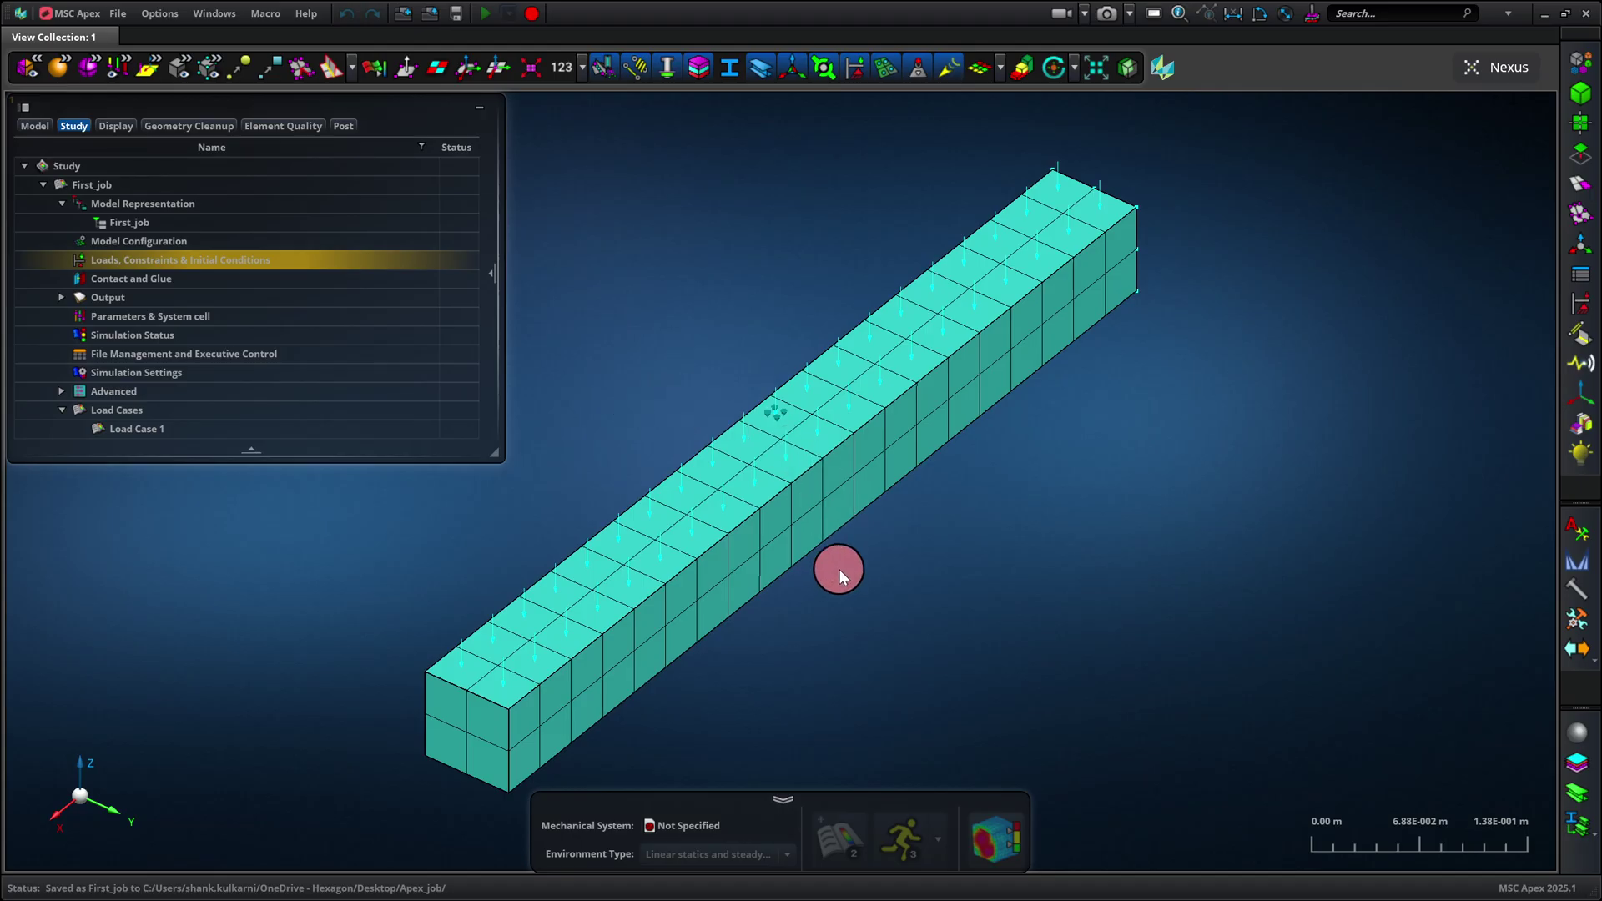
Browse to the Apex_first_job folder and try to open its project file
click(122, 18)
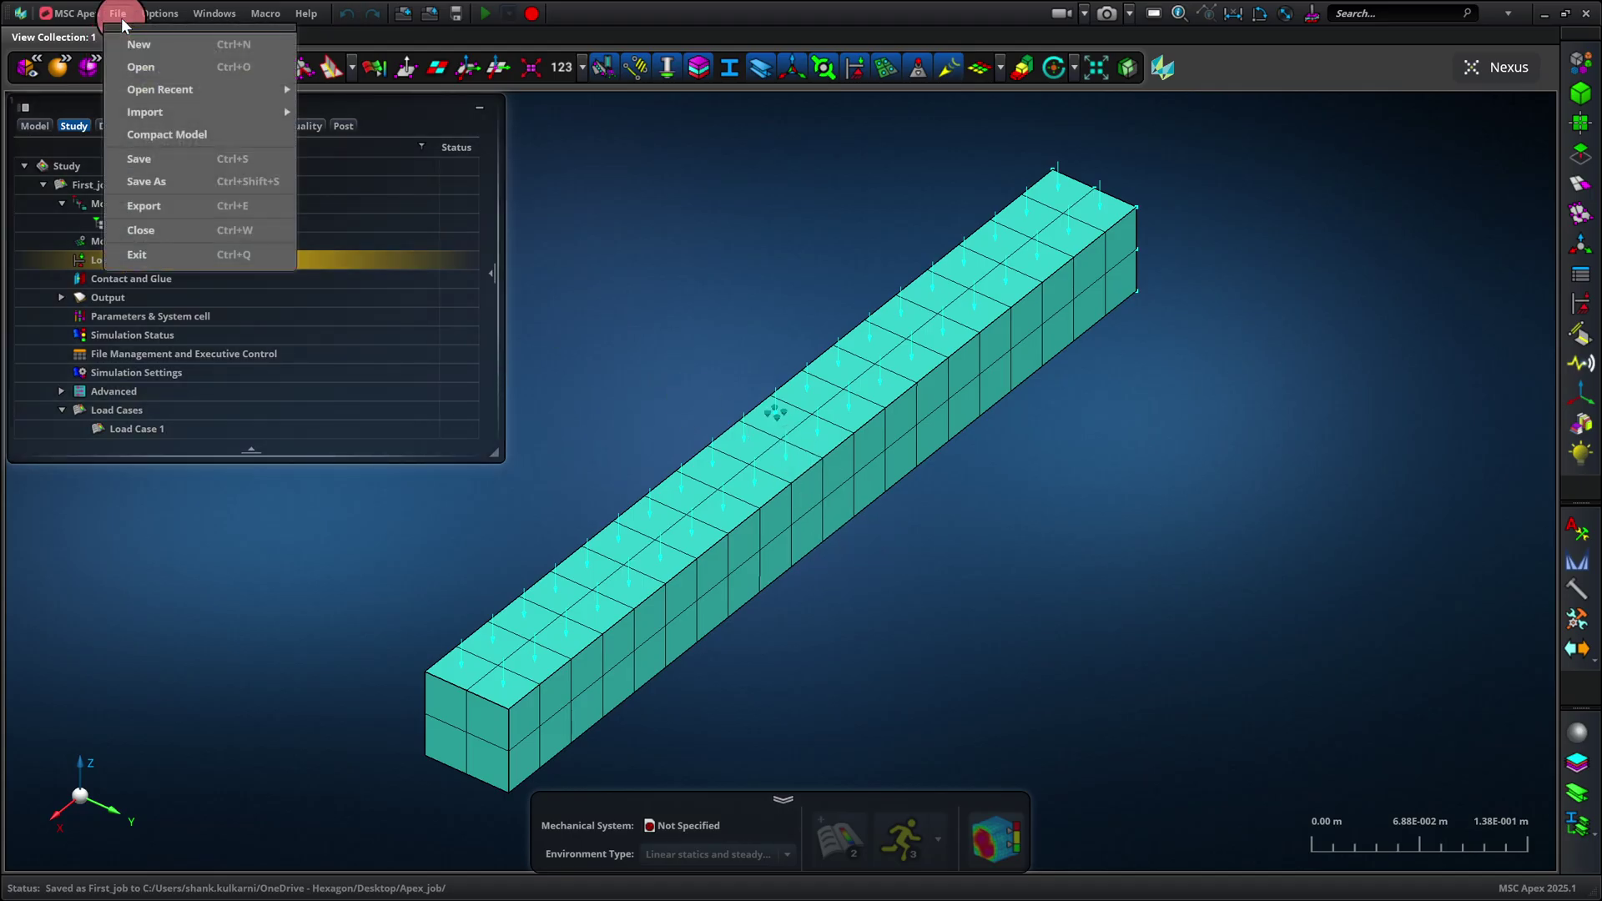
click(154, 64)
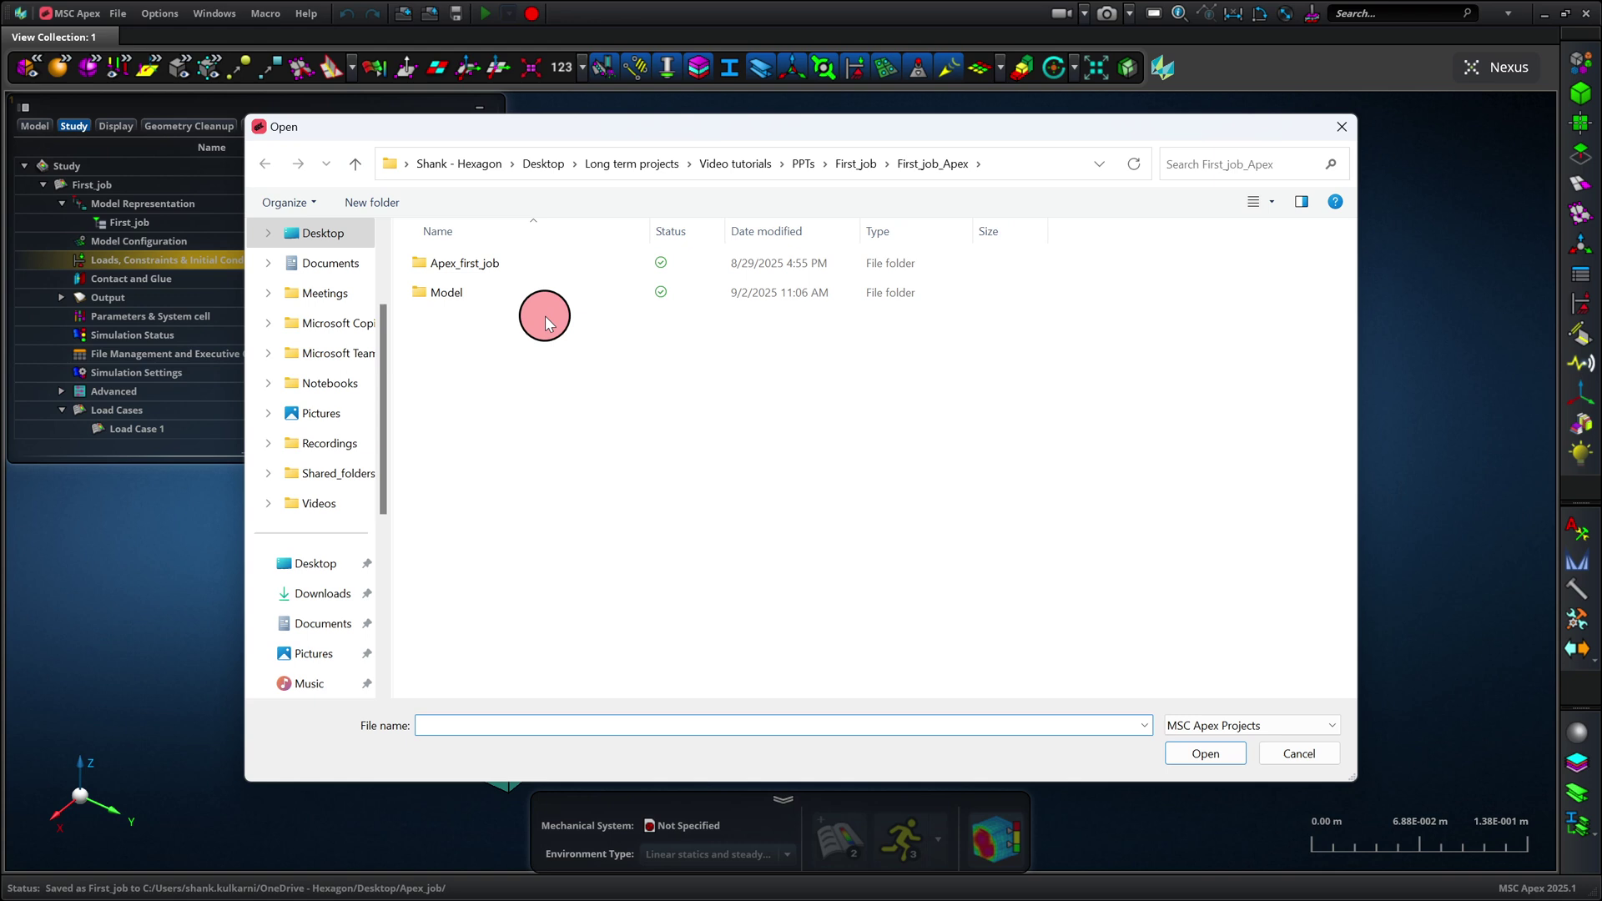
double_click(498, 265)
click(449, 331)
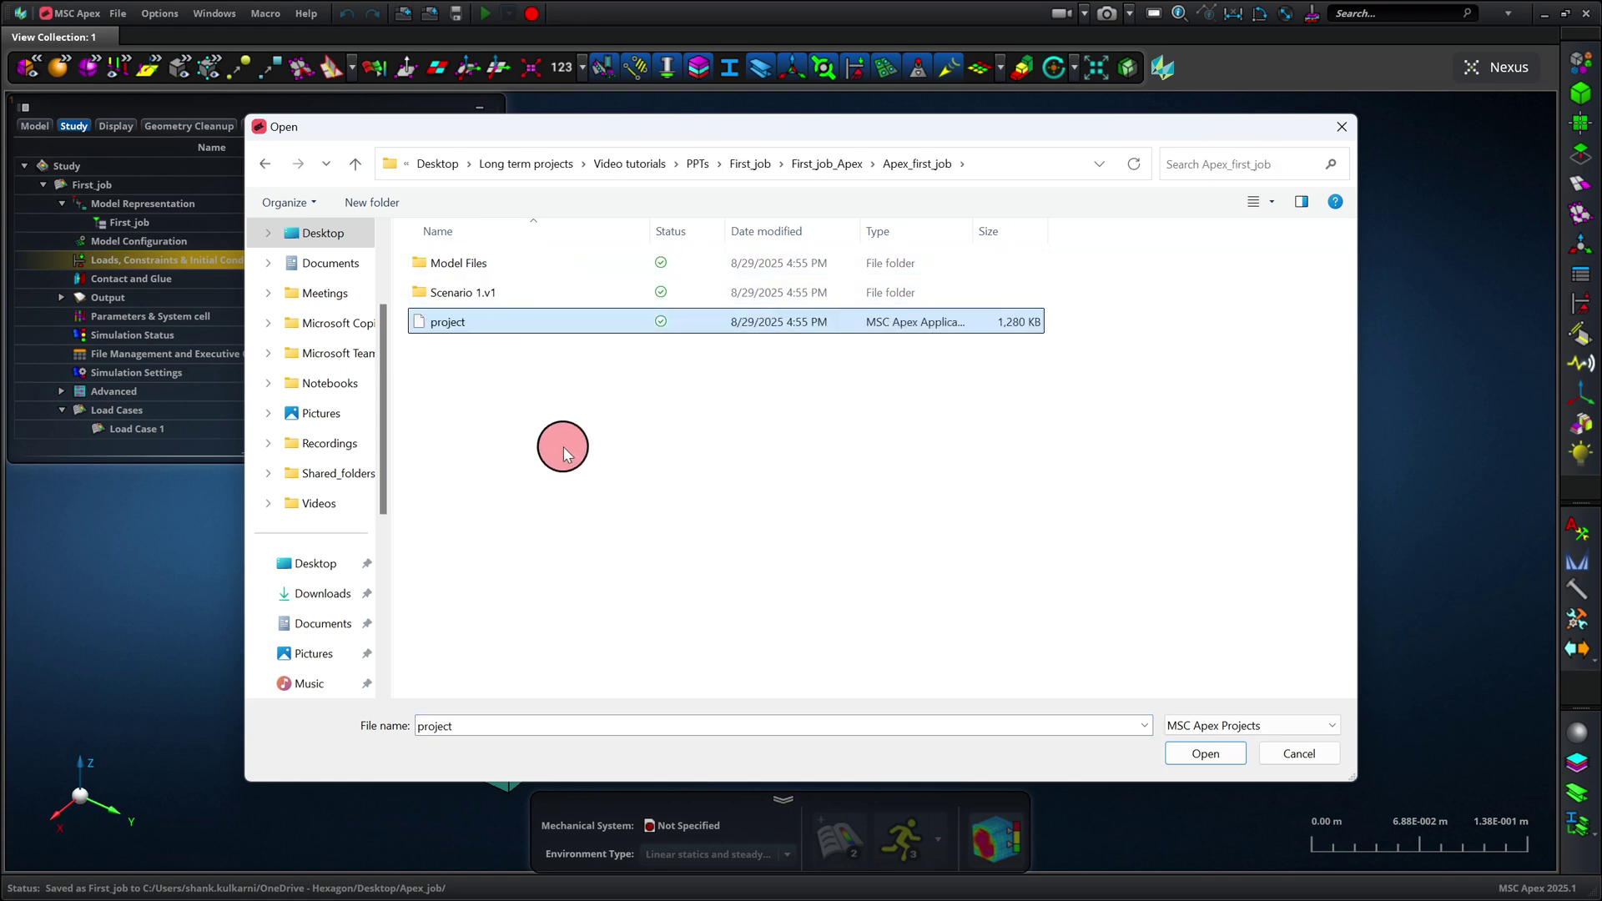
key(Return)
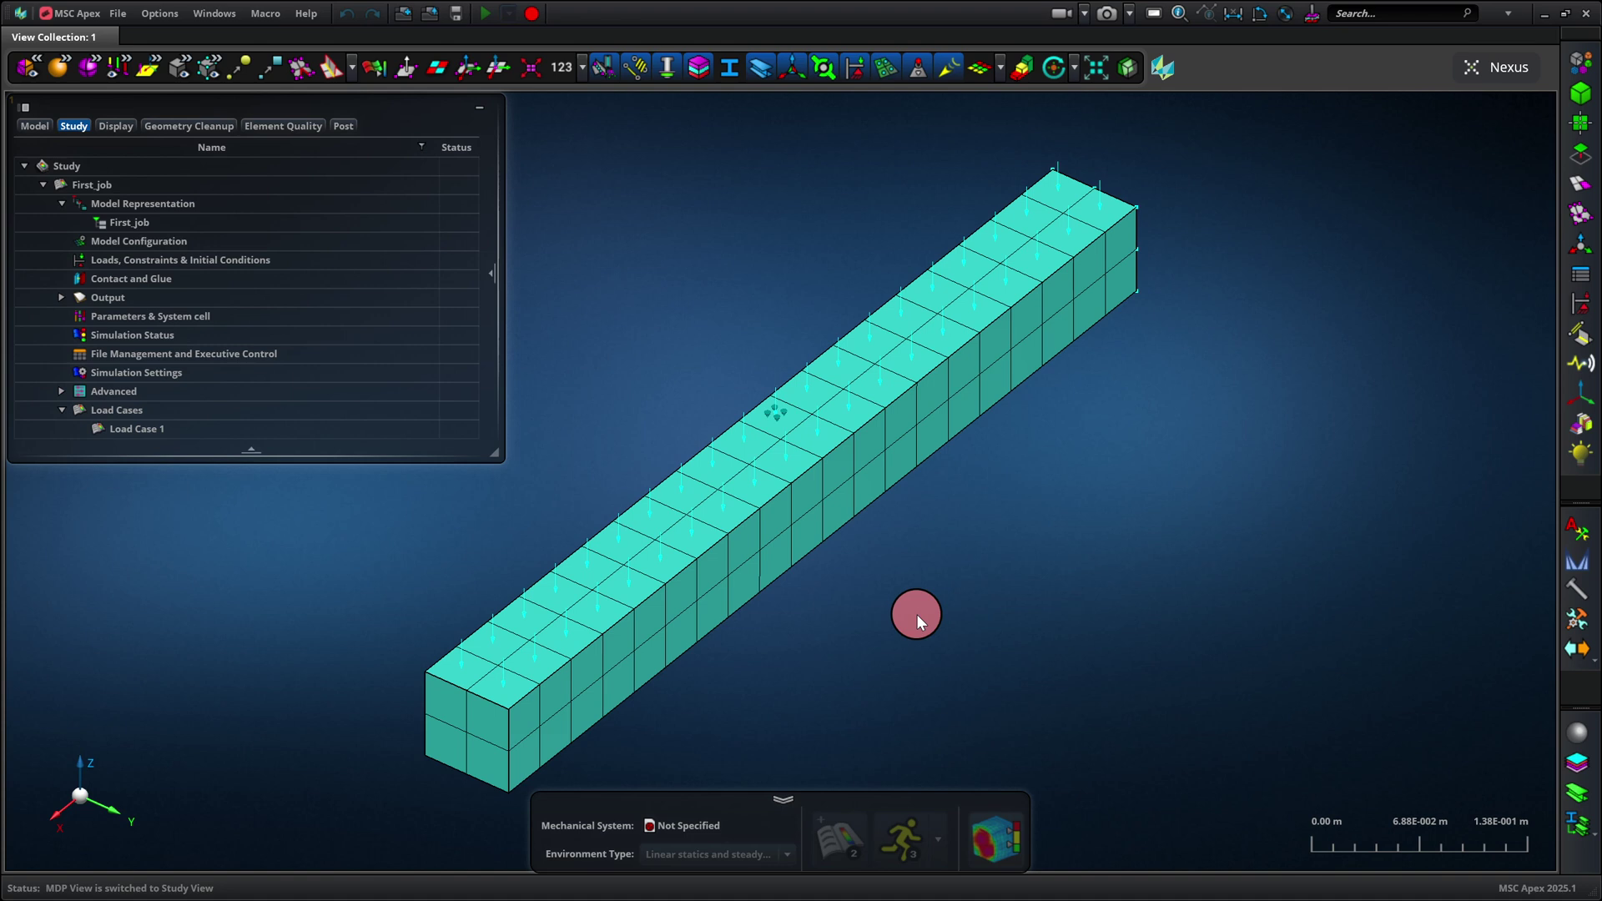
Set the Nastran Compute Environment to External Nastran with nast20251.exe from MSC_Nastran/2025.1/bin, and apply the settings
click(166, 14)
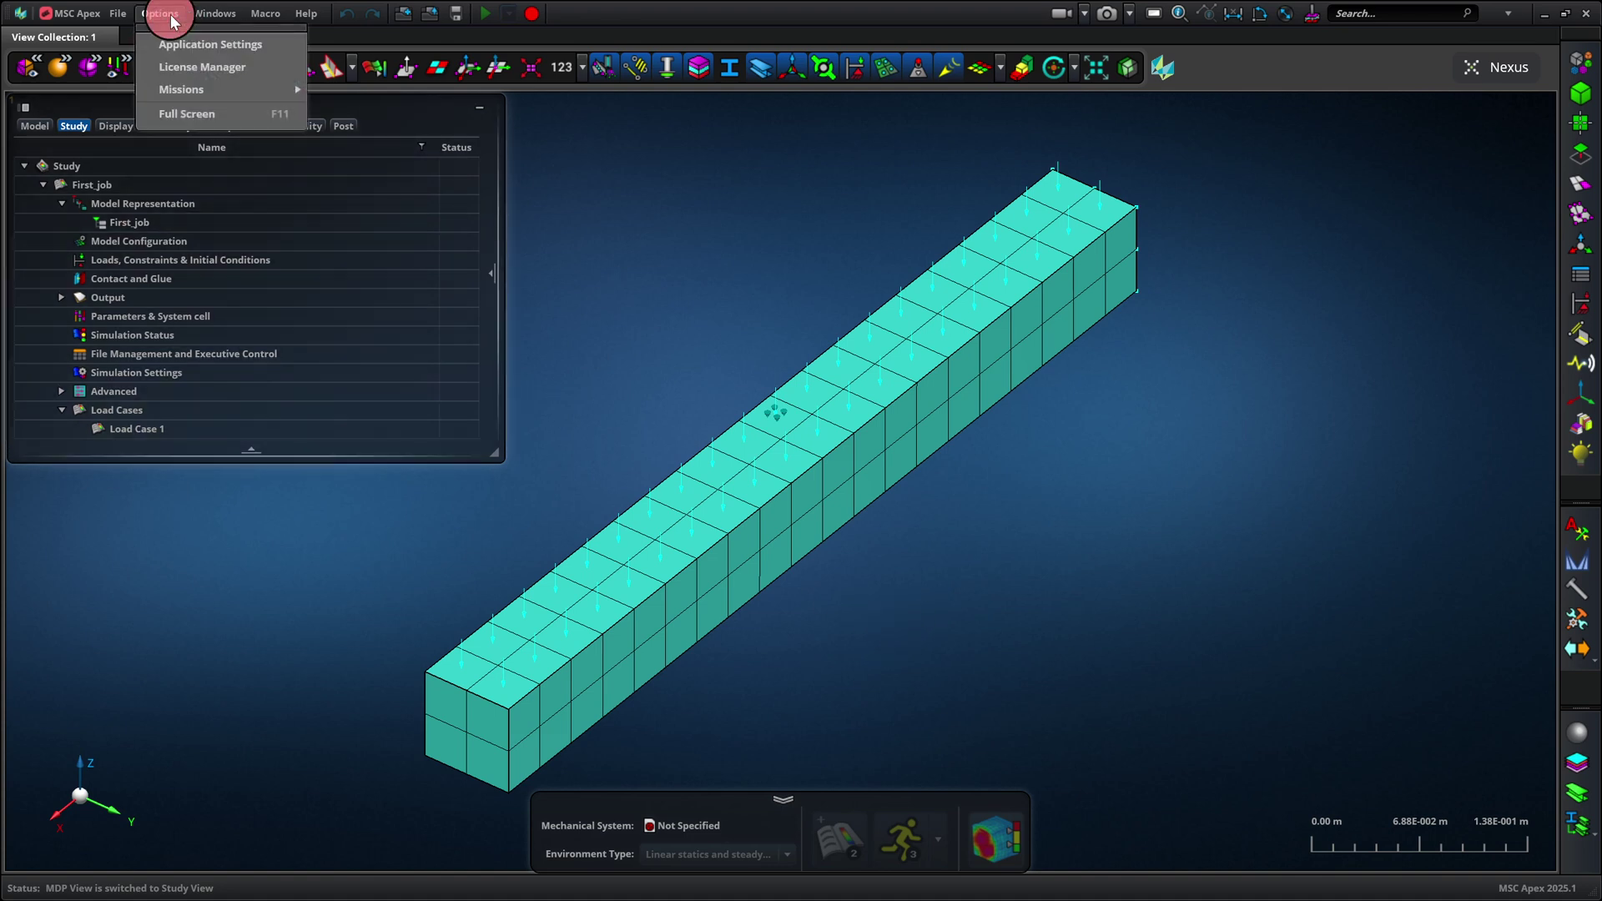
click(188, 45)
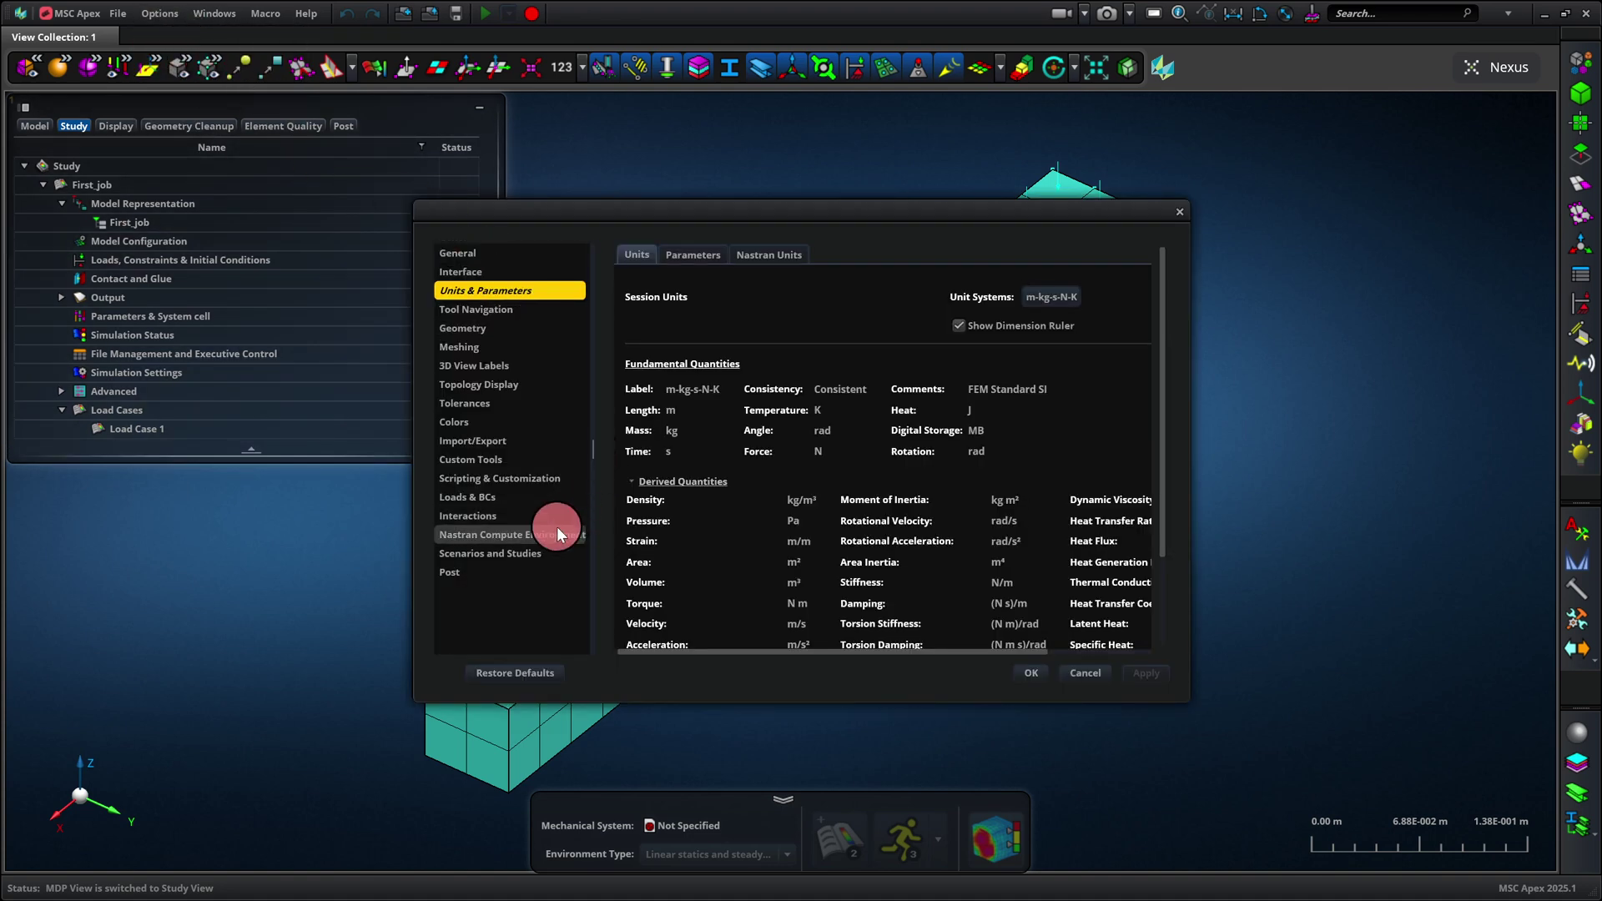
click(498, 536)
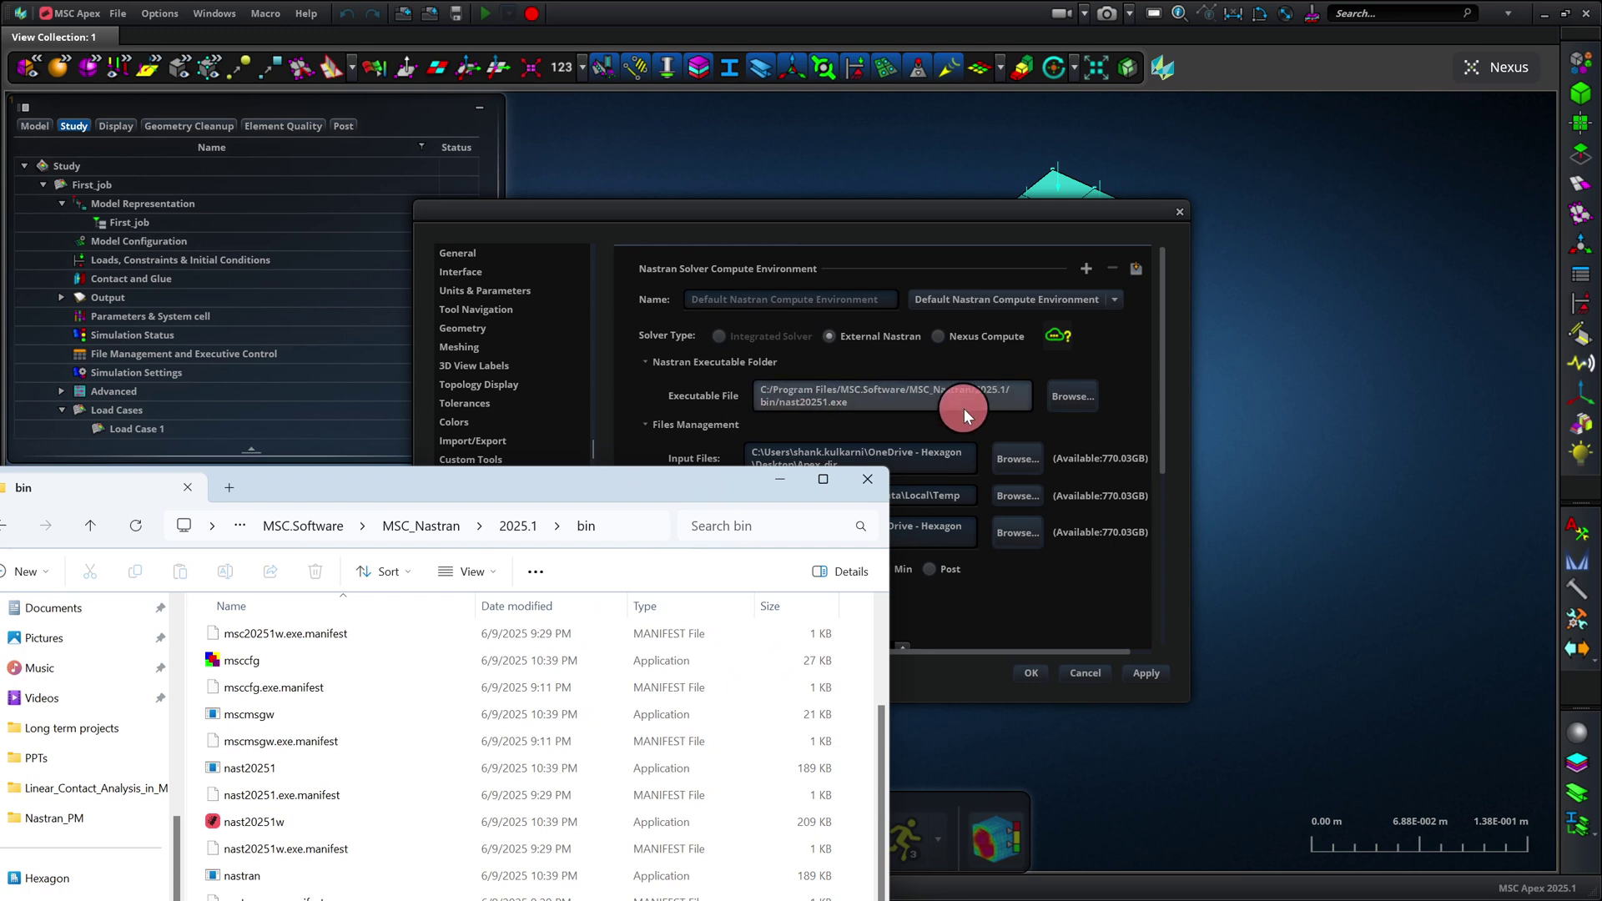
click(1079, 397)
click(572, 544)
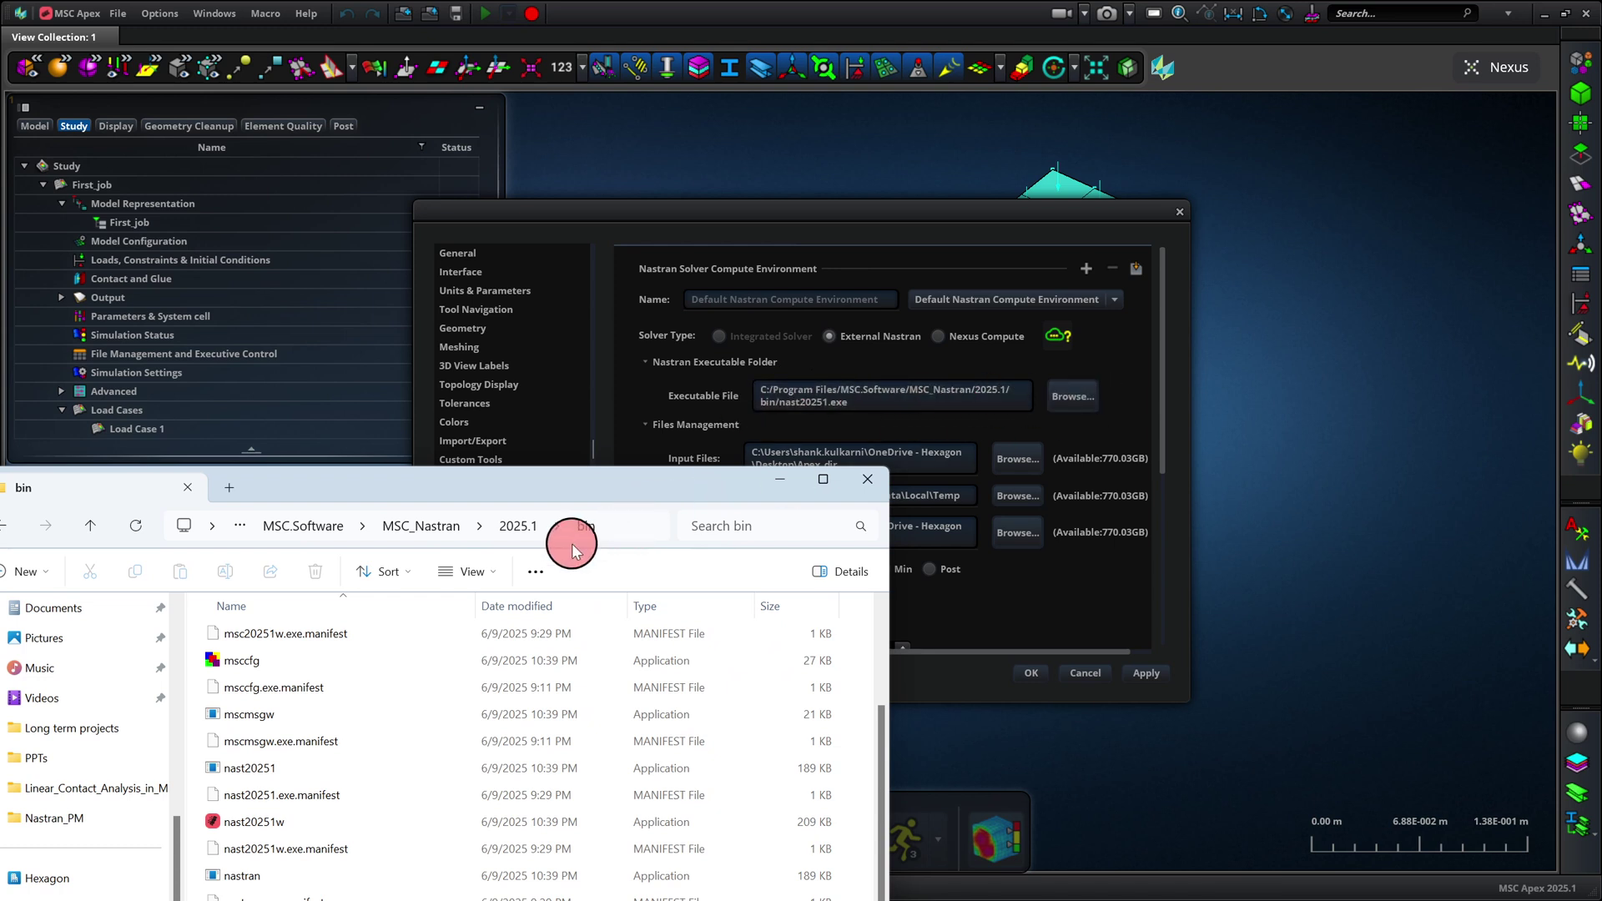
click(634, 477)
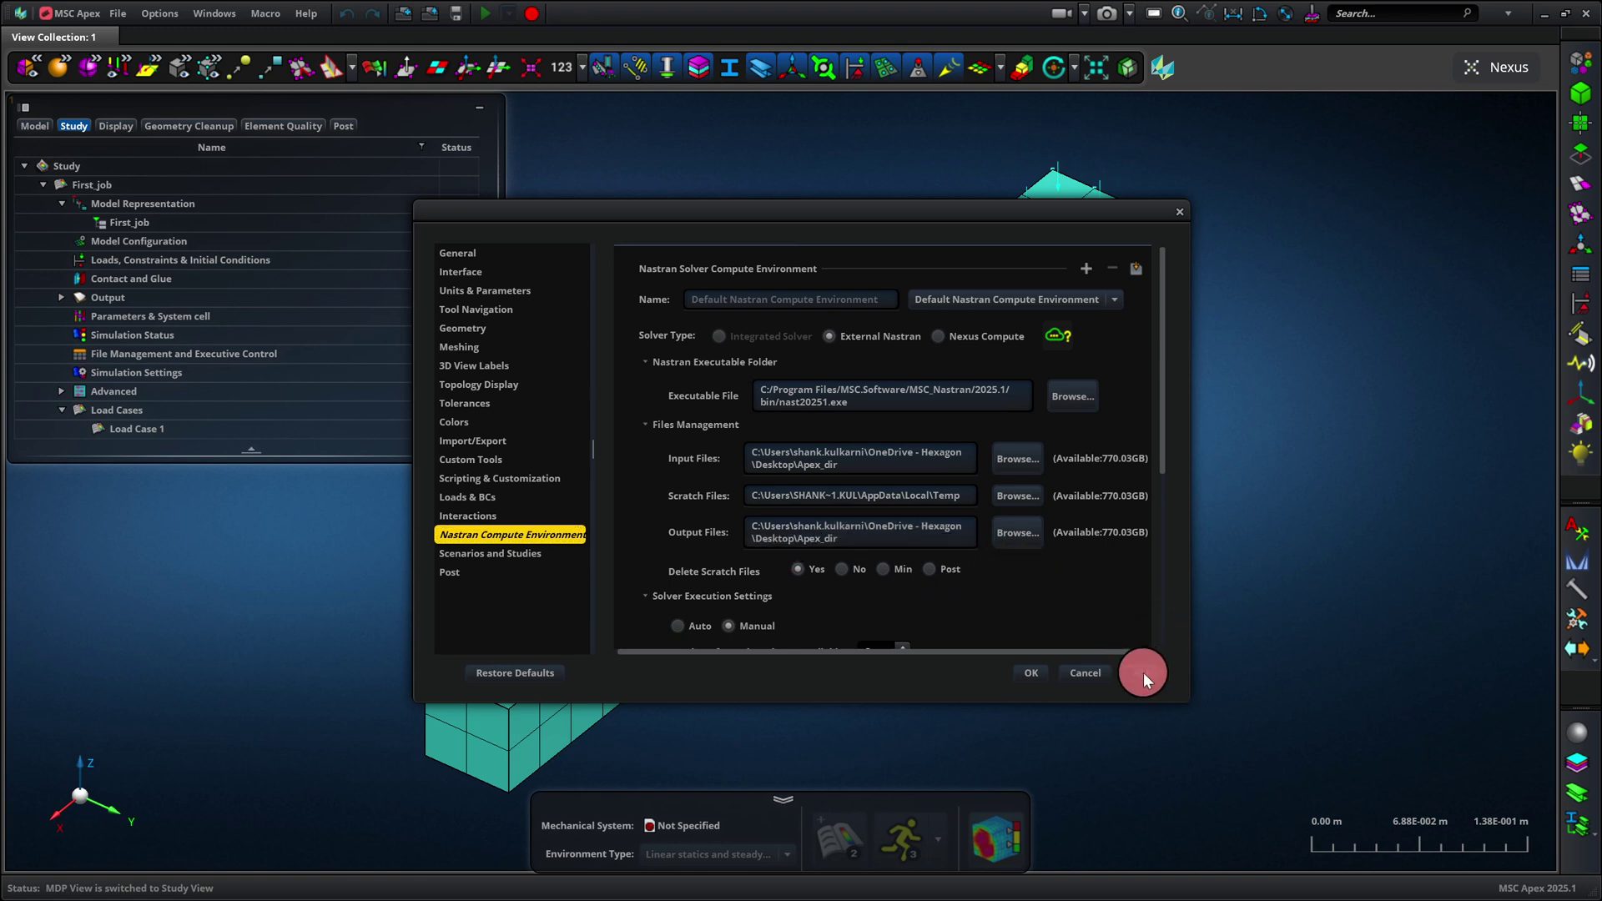
click(1180, 212)
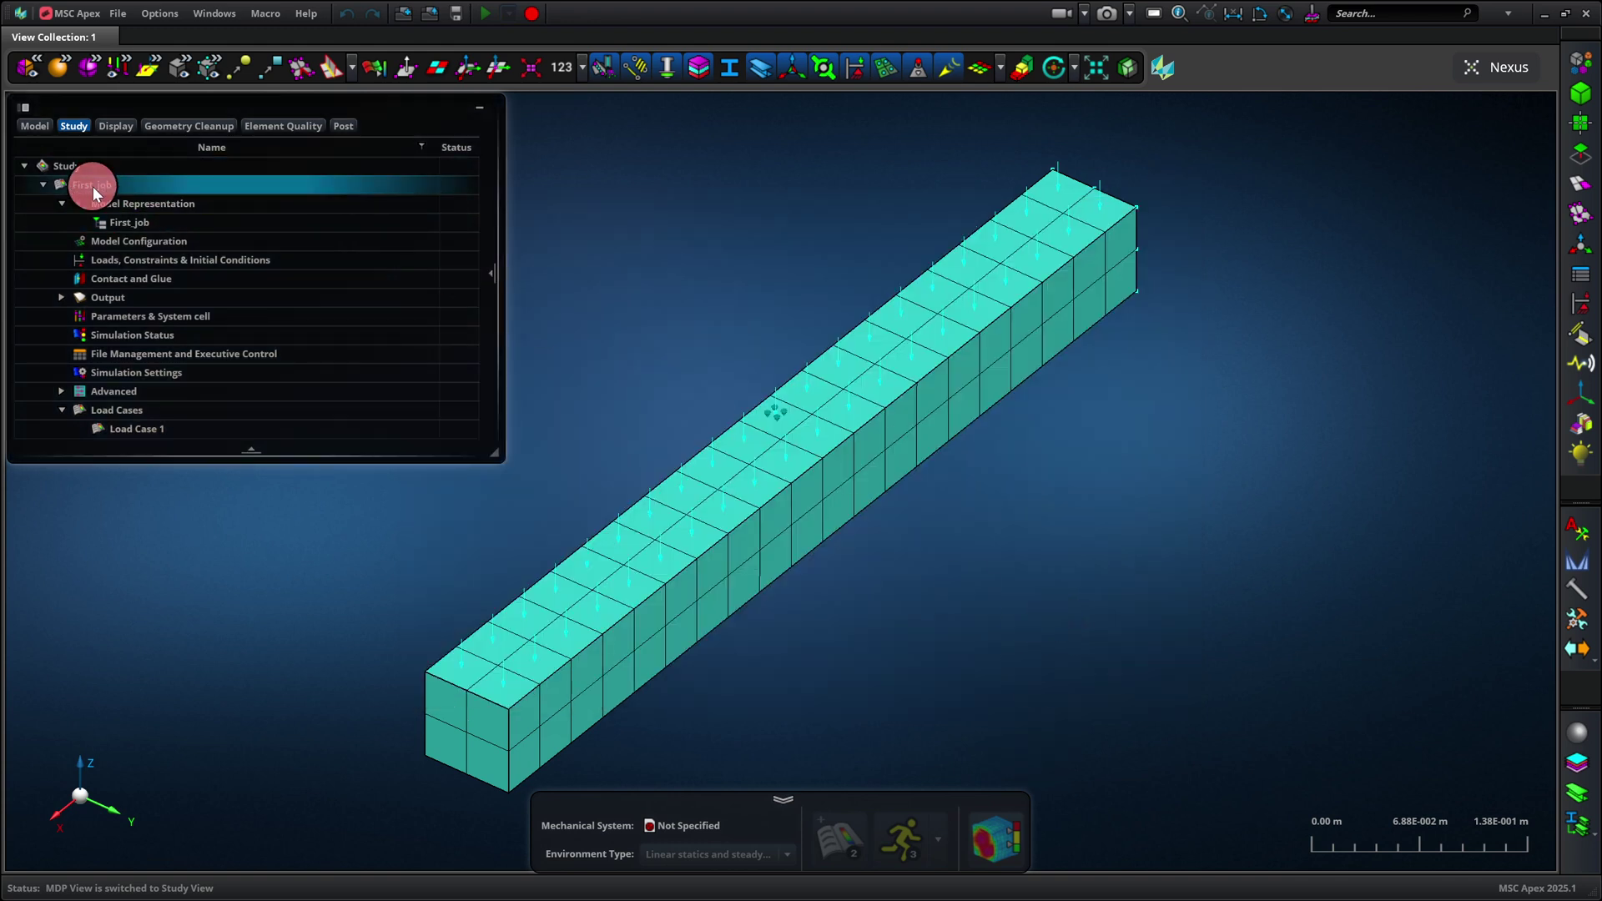
Run the simulation for the First_job scenario and open its results for post-processing
right_click(115, 184)
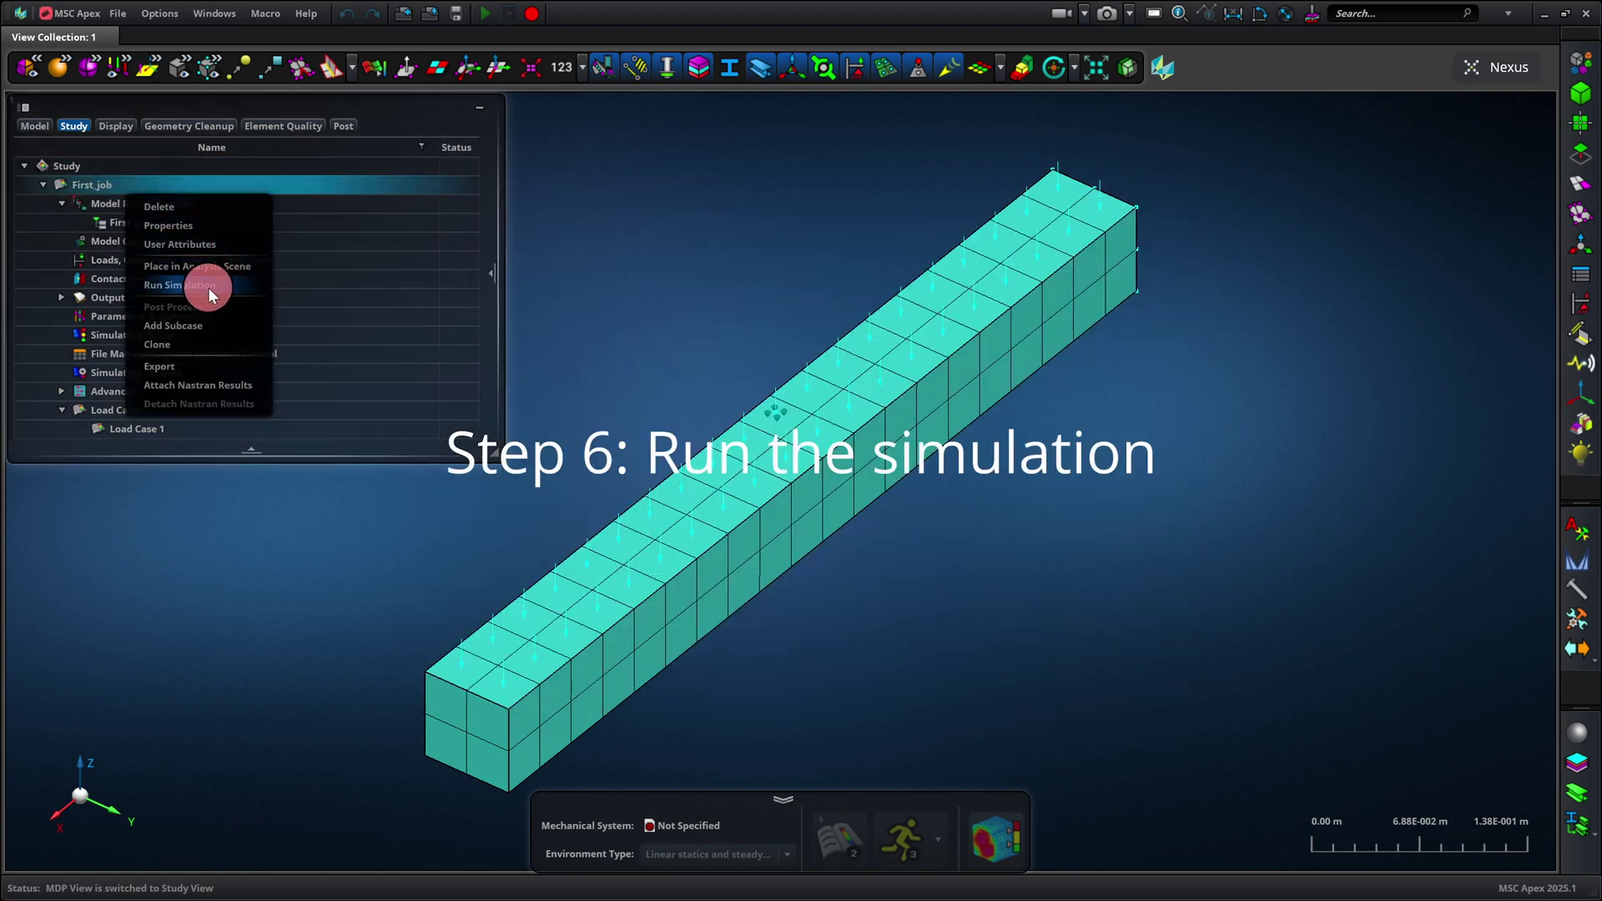
click(208, 287)
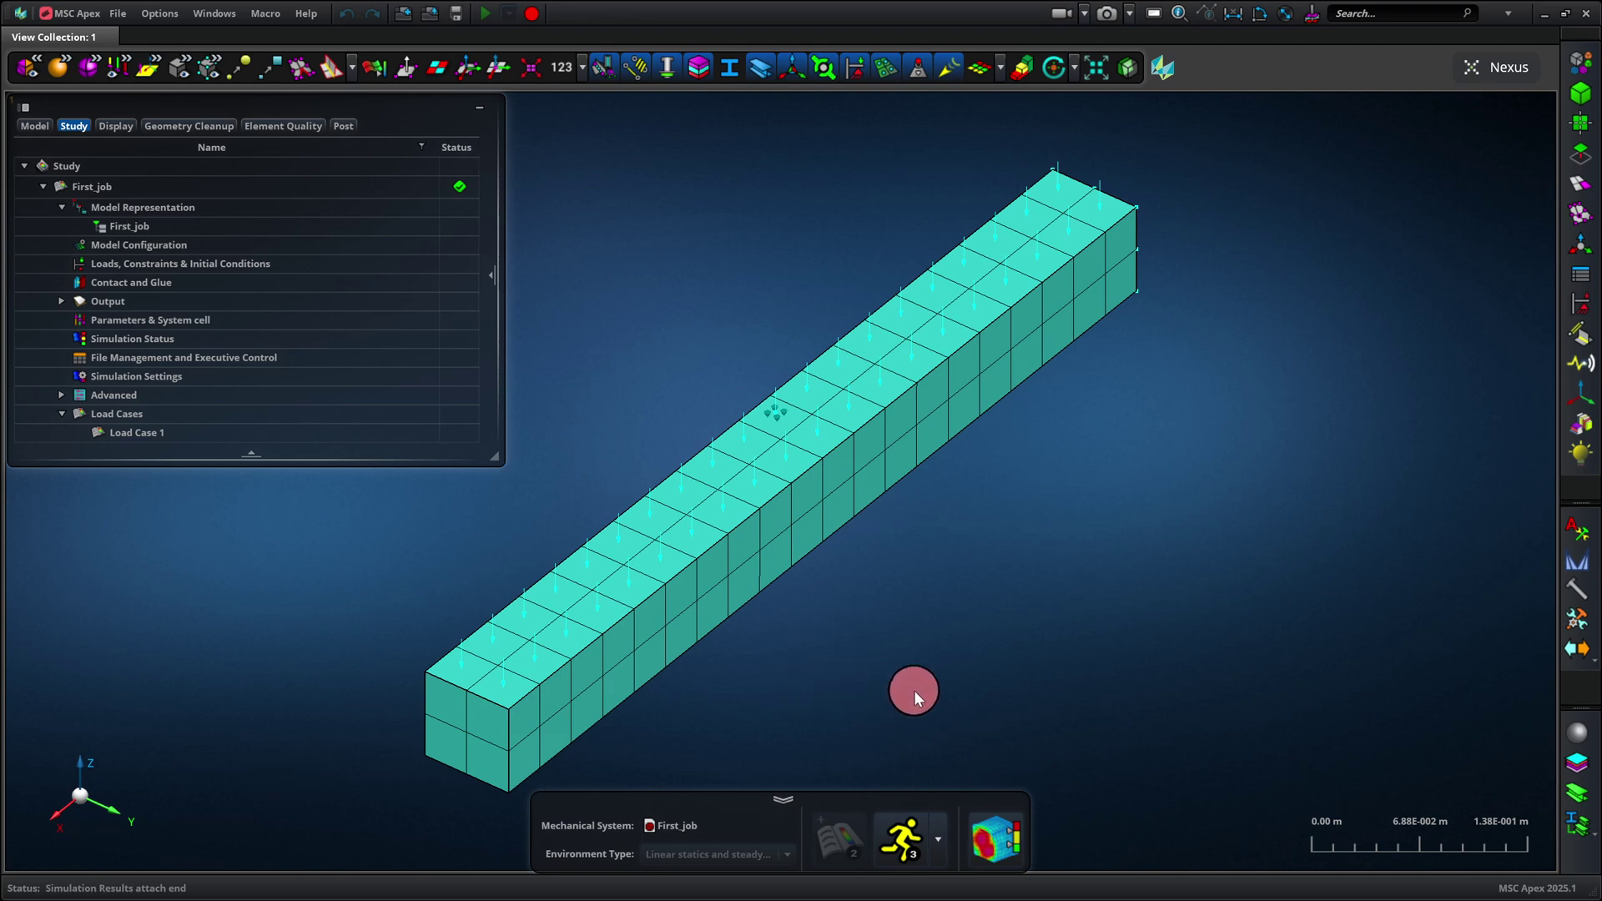
click(995, 839)
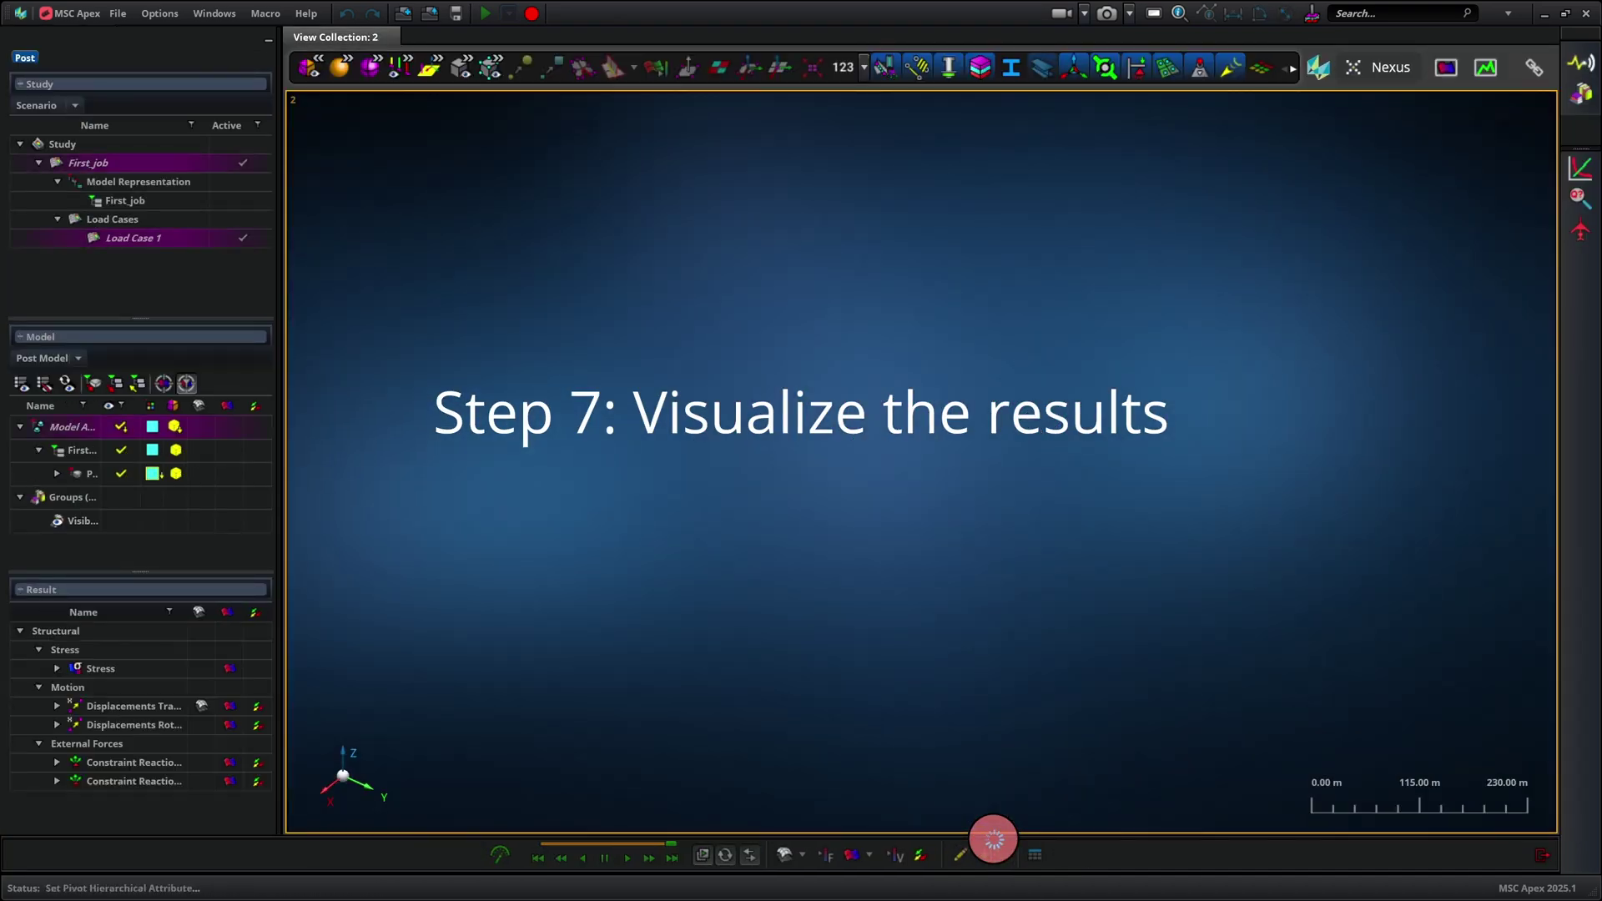
Hide and redisplay the deformed shape plot of the translational displacements to compare the undeformed and deformed beam
scroll(938, 581, up, 6)
scroll(943, 588, down, 6)
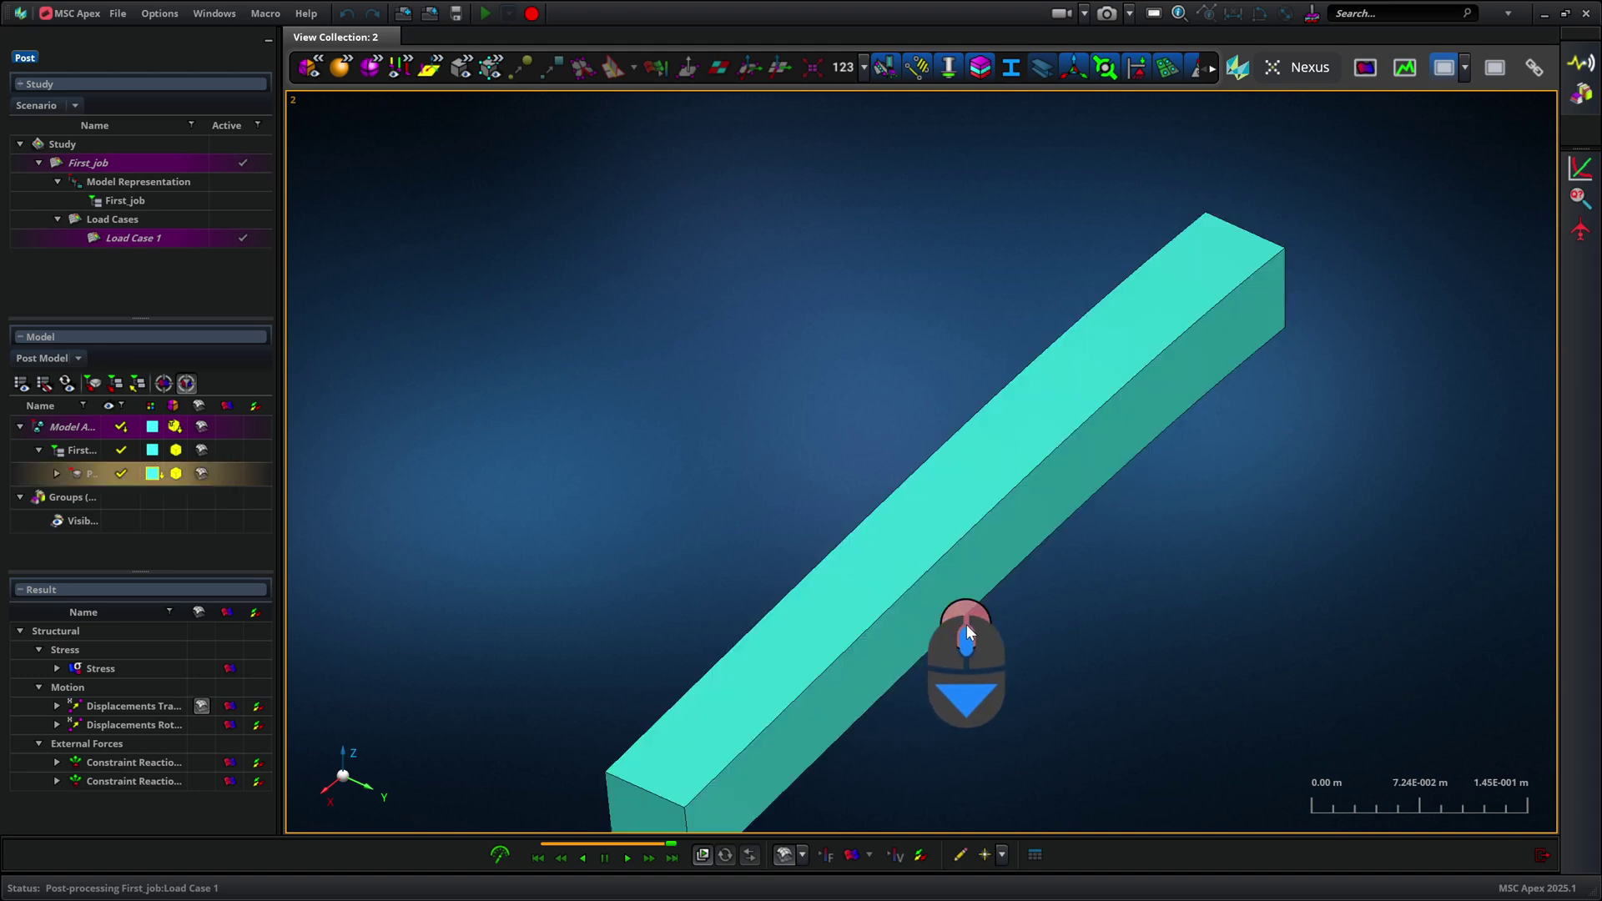
middle_drag(973, 654, 911, 633)
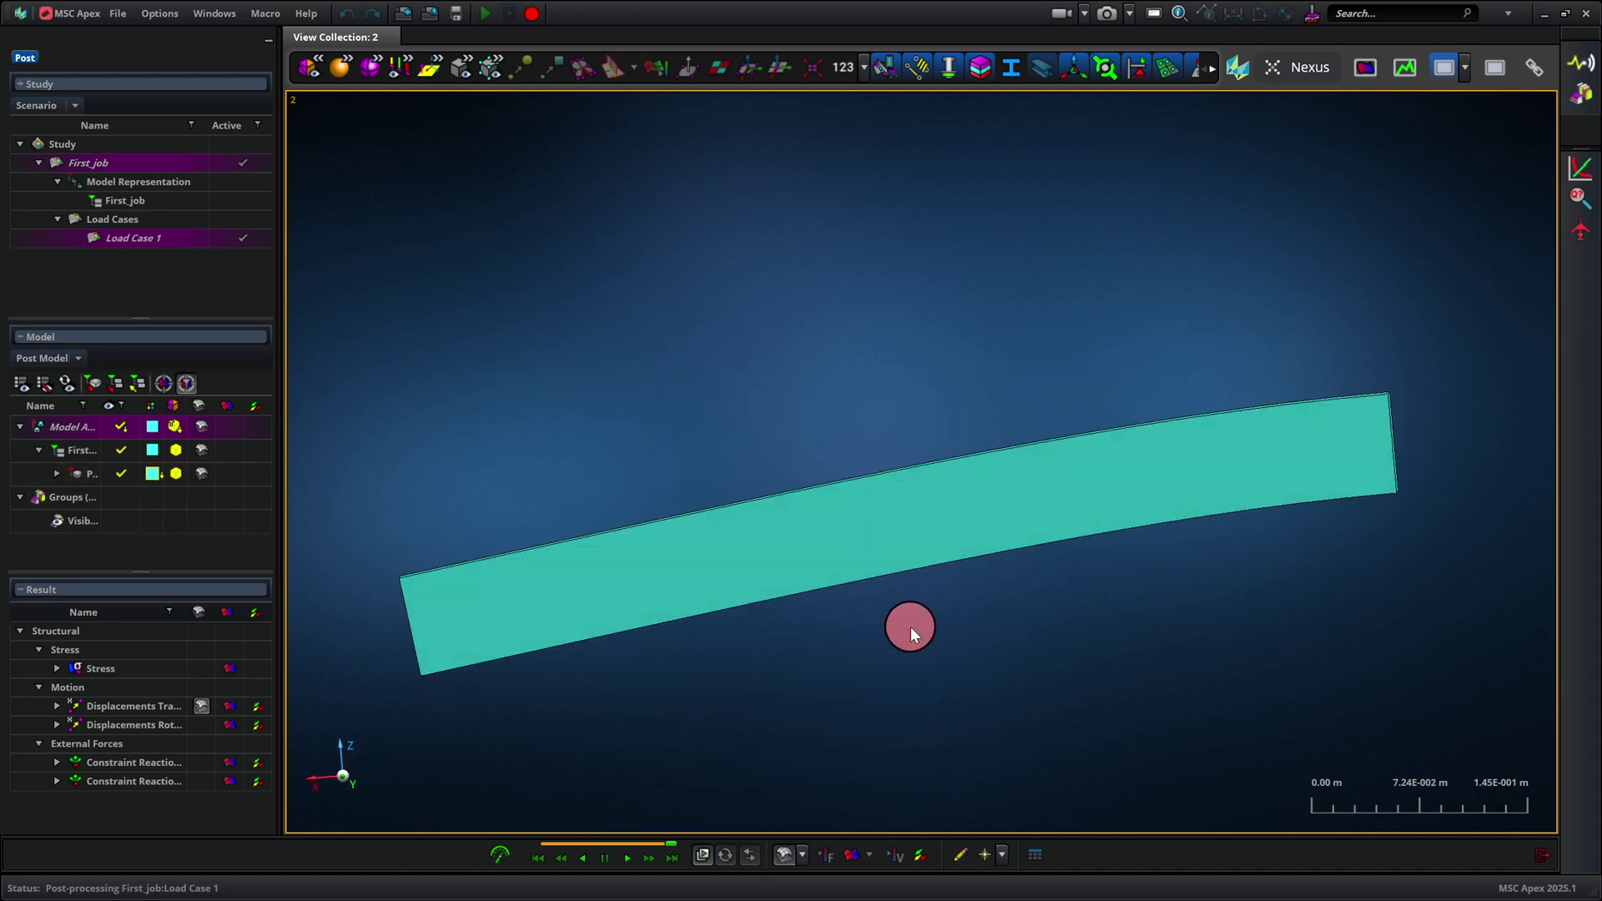
click(203, 704)
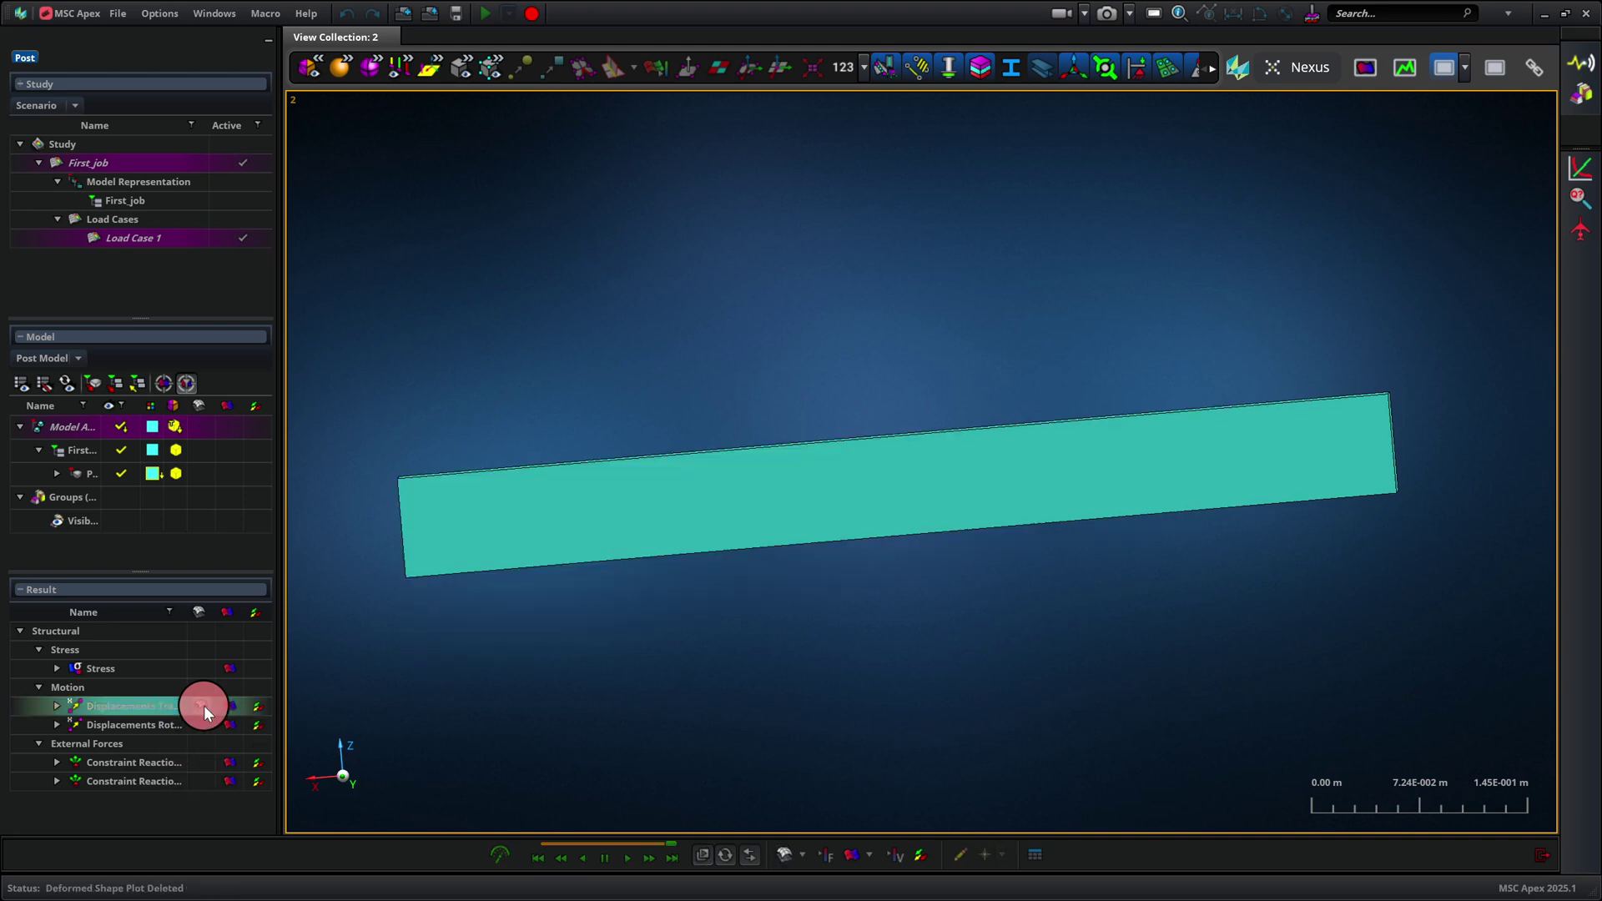
click(204, 705)
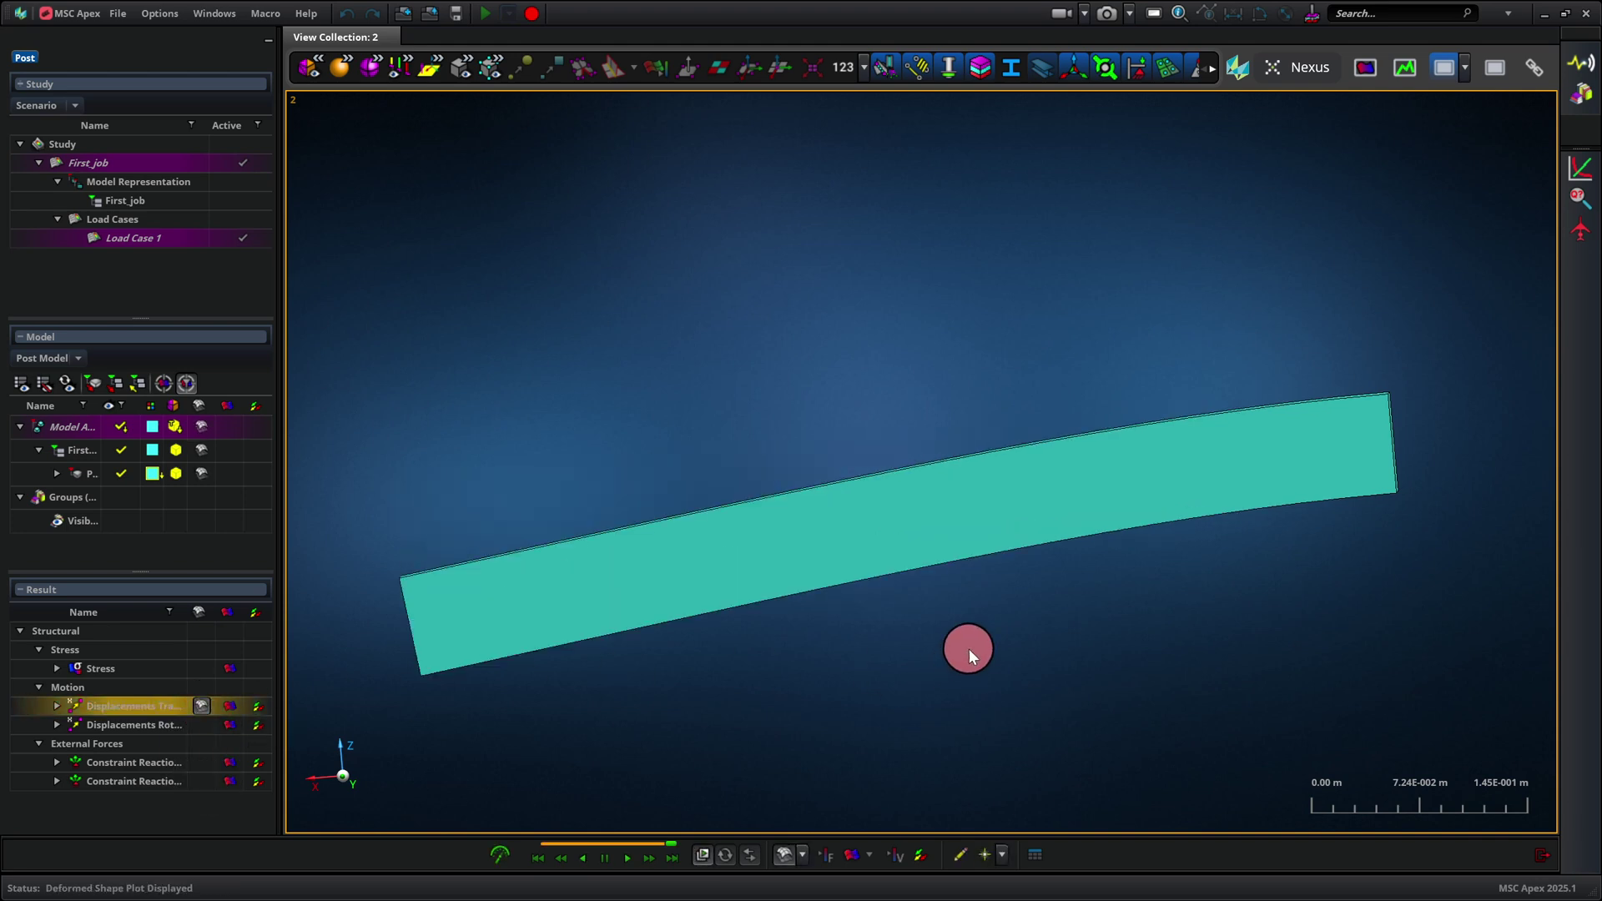
Display the translational displacements as a resultant fringe plot with a vector plot overlaid on the deformed beam
middle_drag(980, 710, 867, 719)
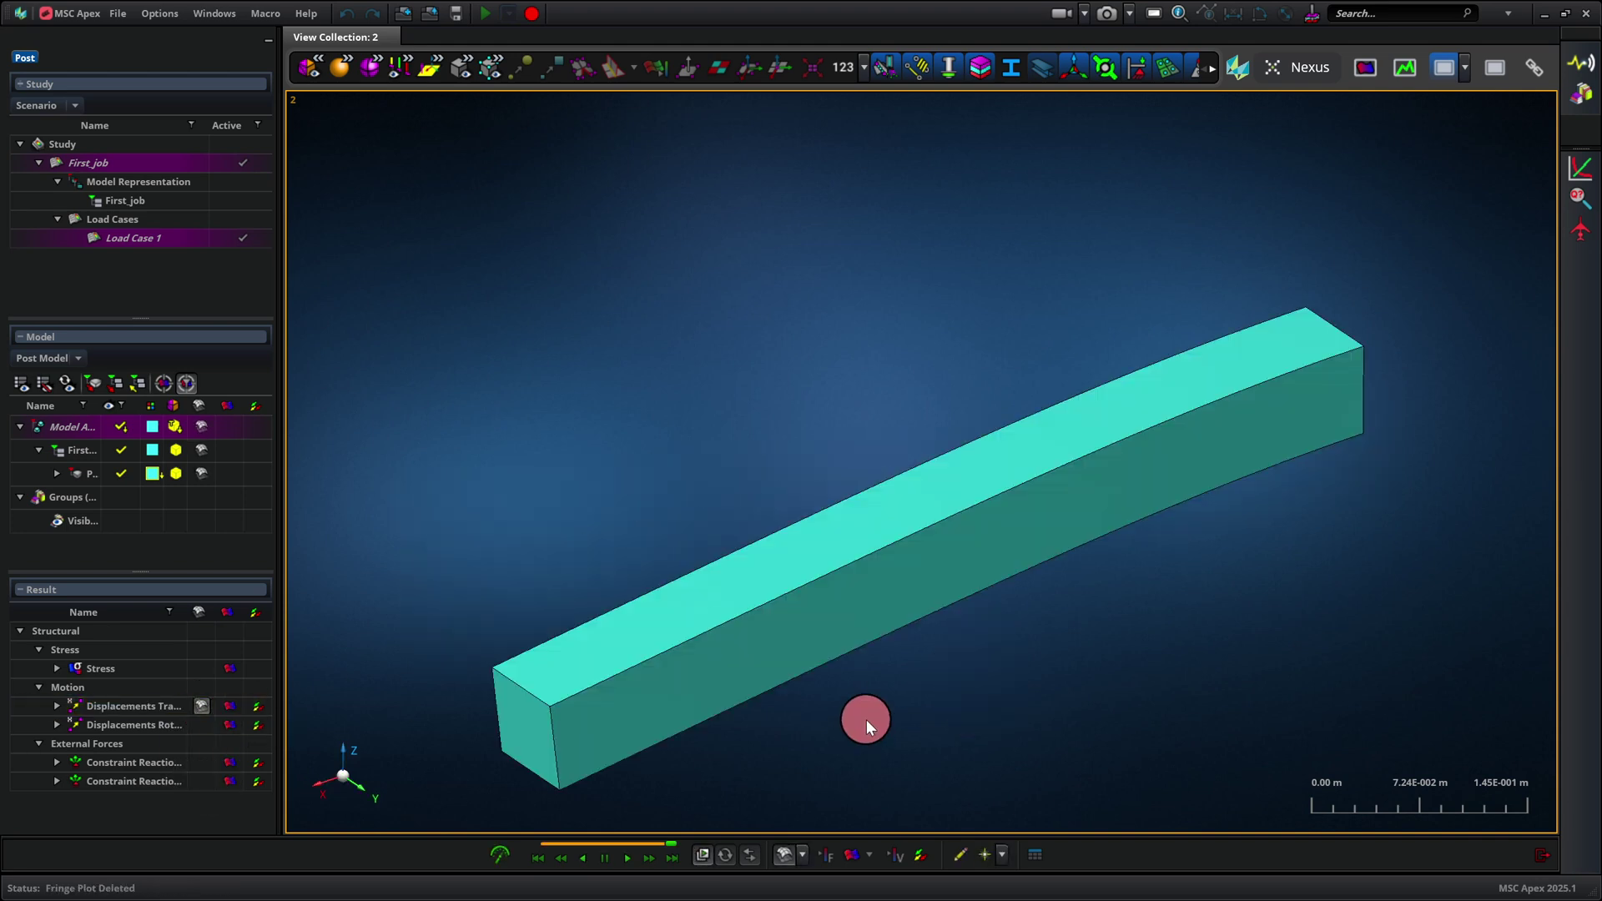
click(227, 706)
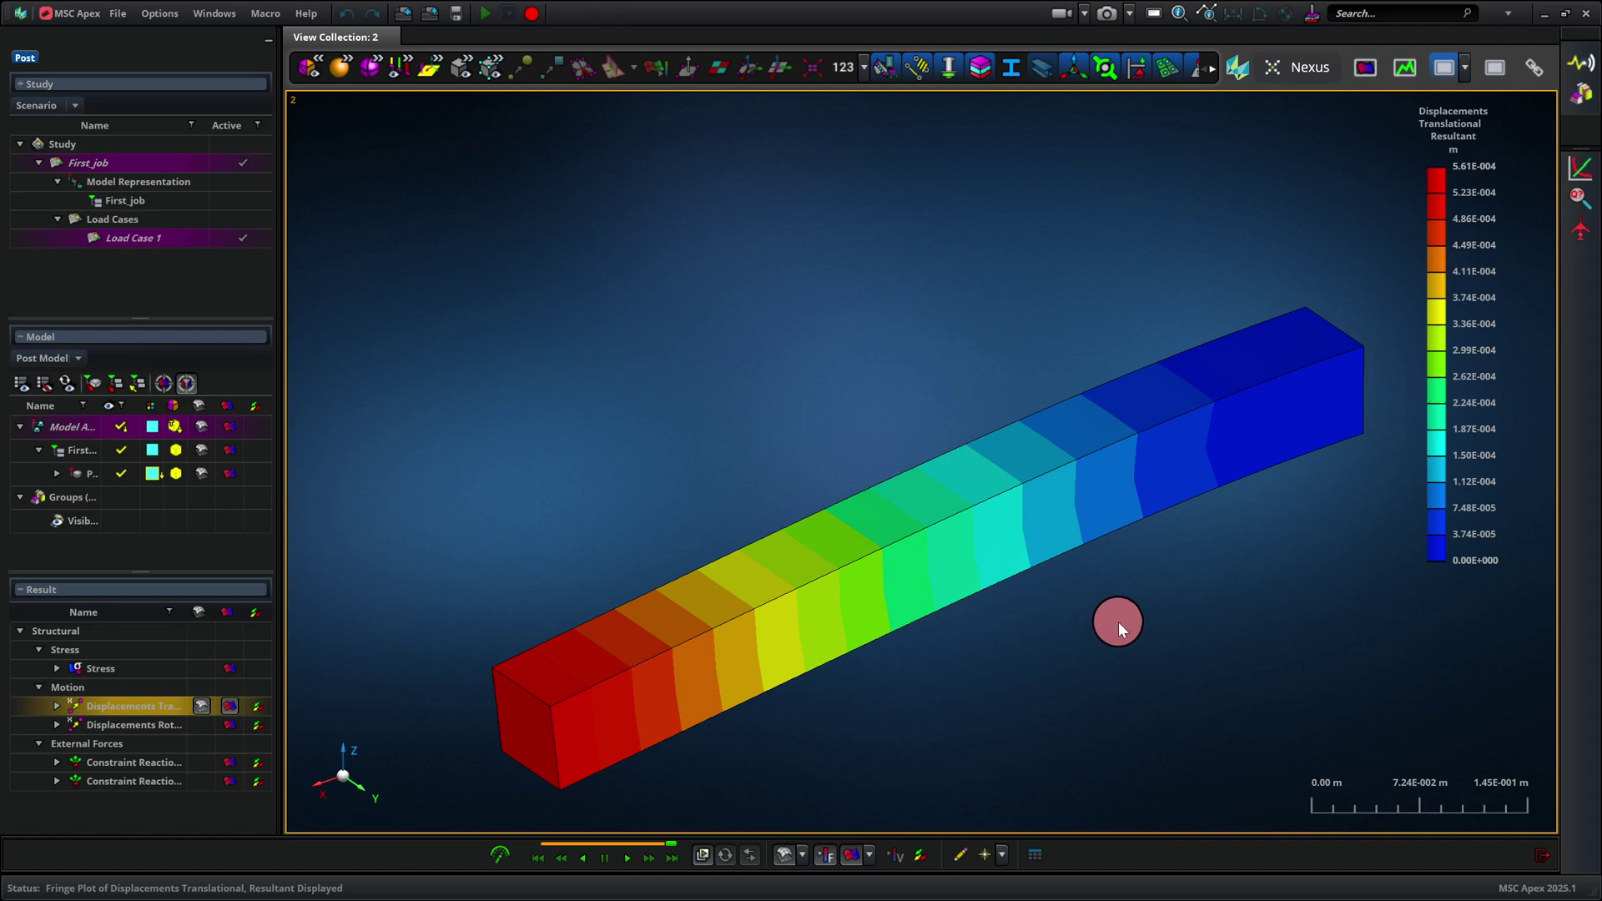
click(258, 705)
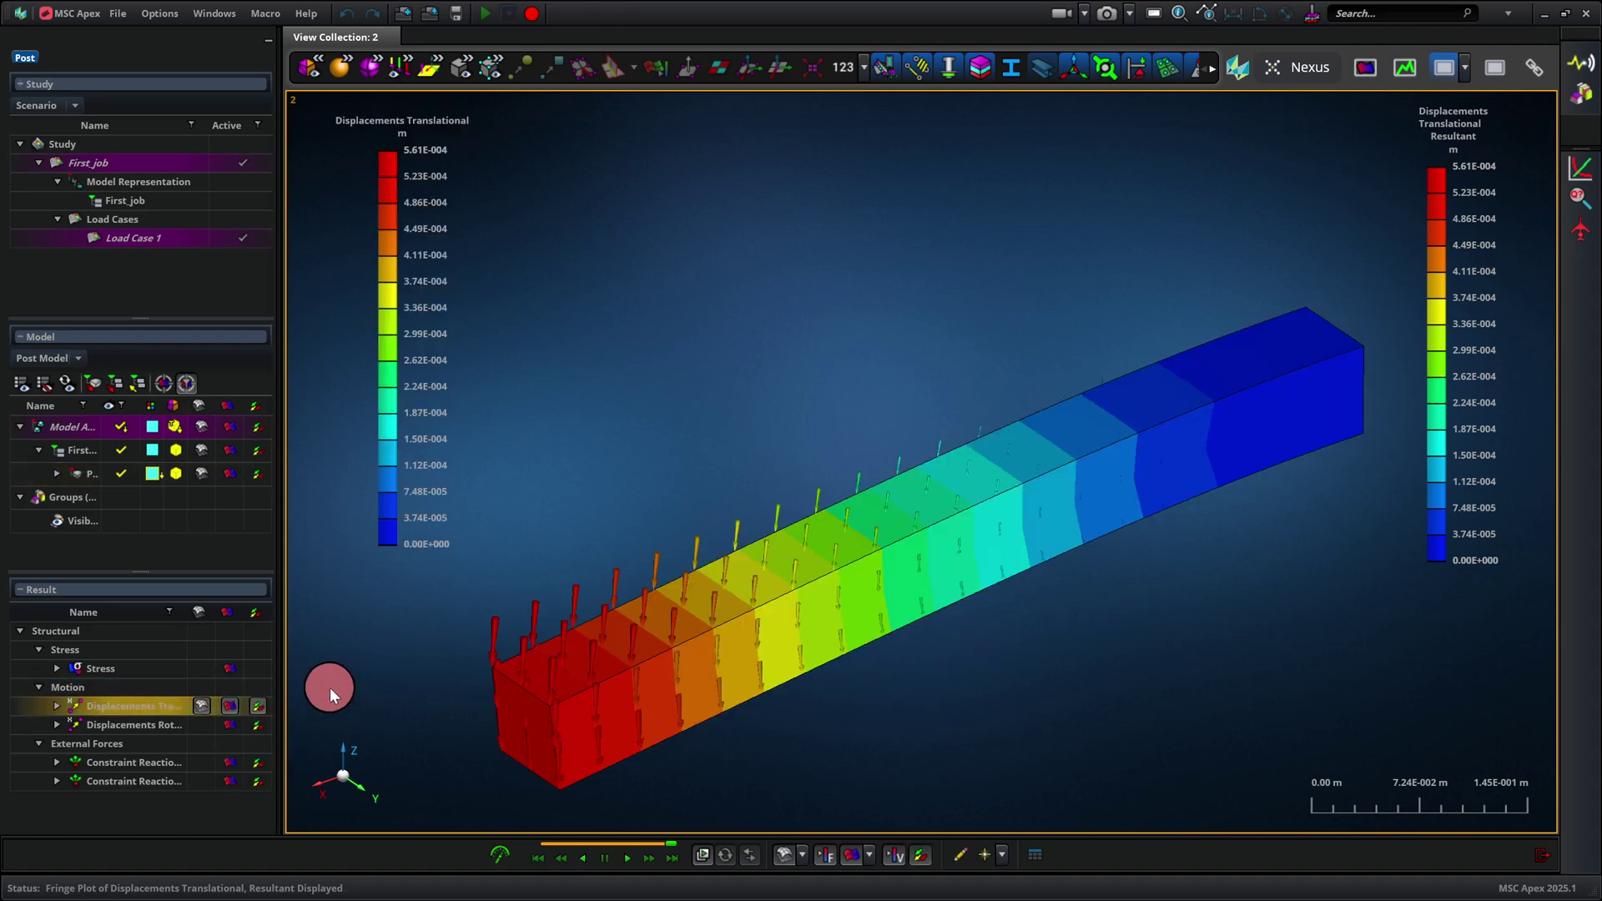
click(553, 683)
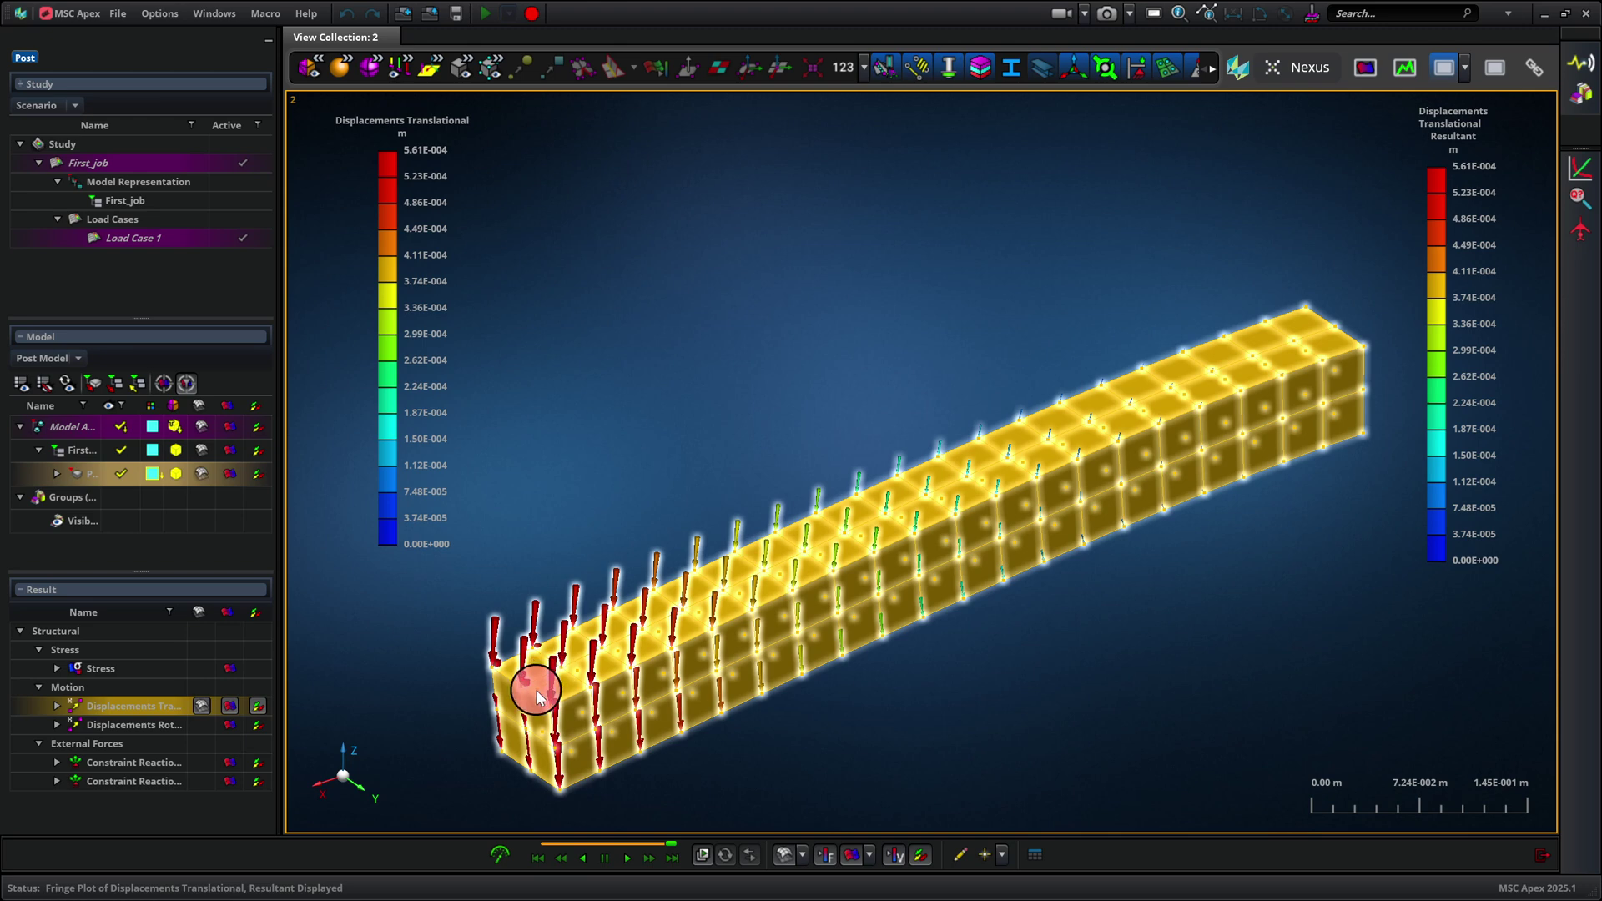
mouse_move(985, 679)
middle_down()
mouse_move(975, 644)
mouse_move(965, 668)
middle_up()
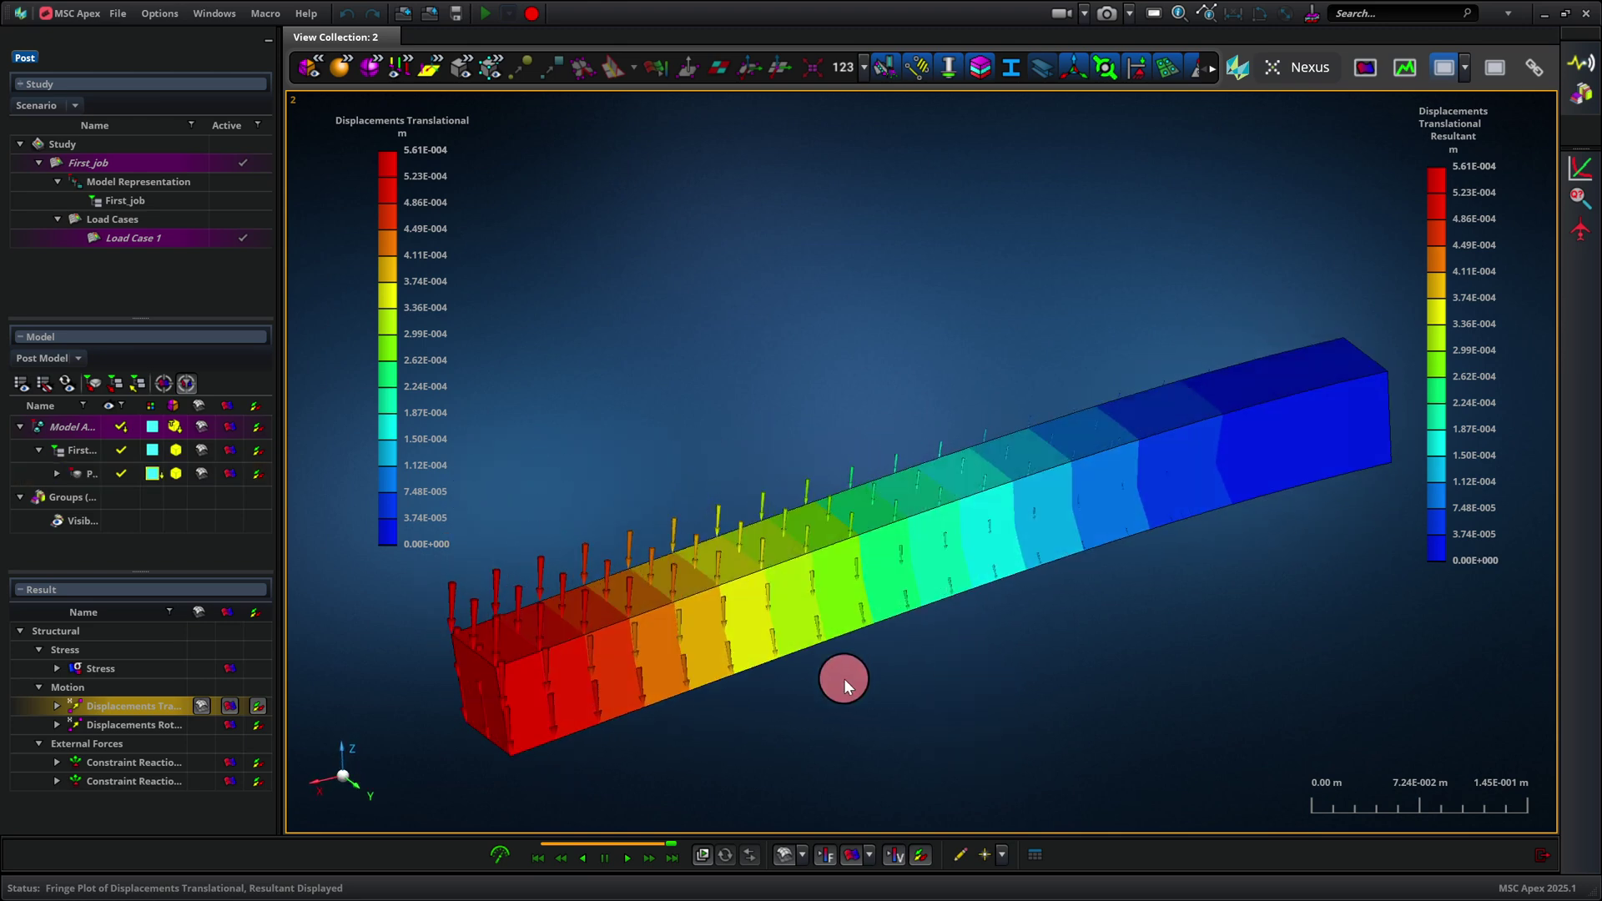
Switch the fringe plot to Von Mises stress and inspect its distribution towards the beam's fixed end
click(229, 669)
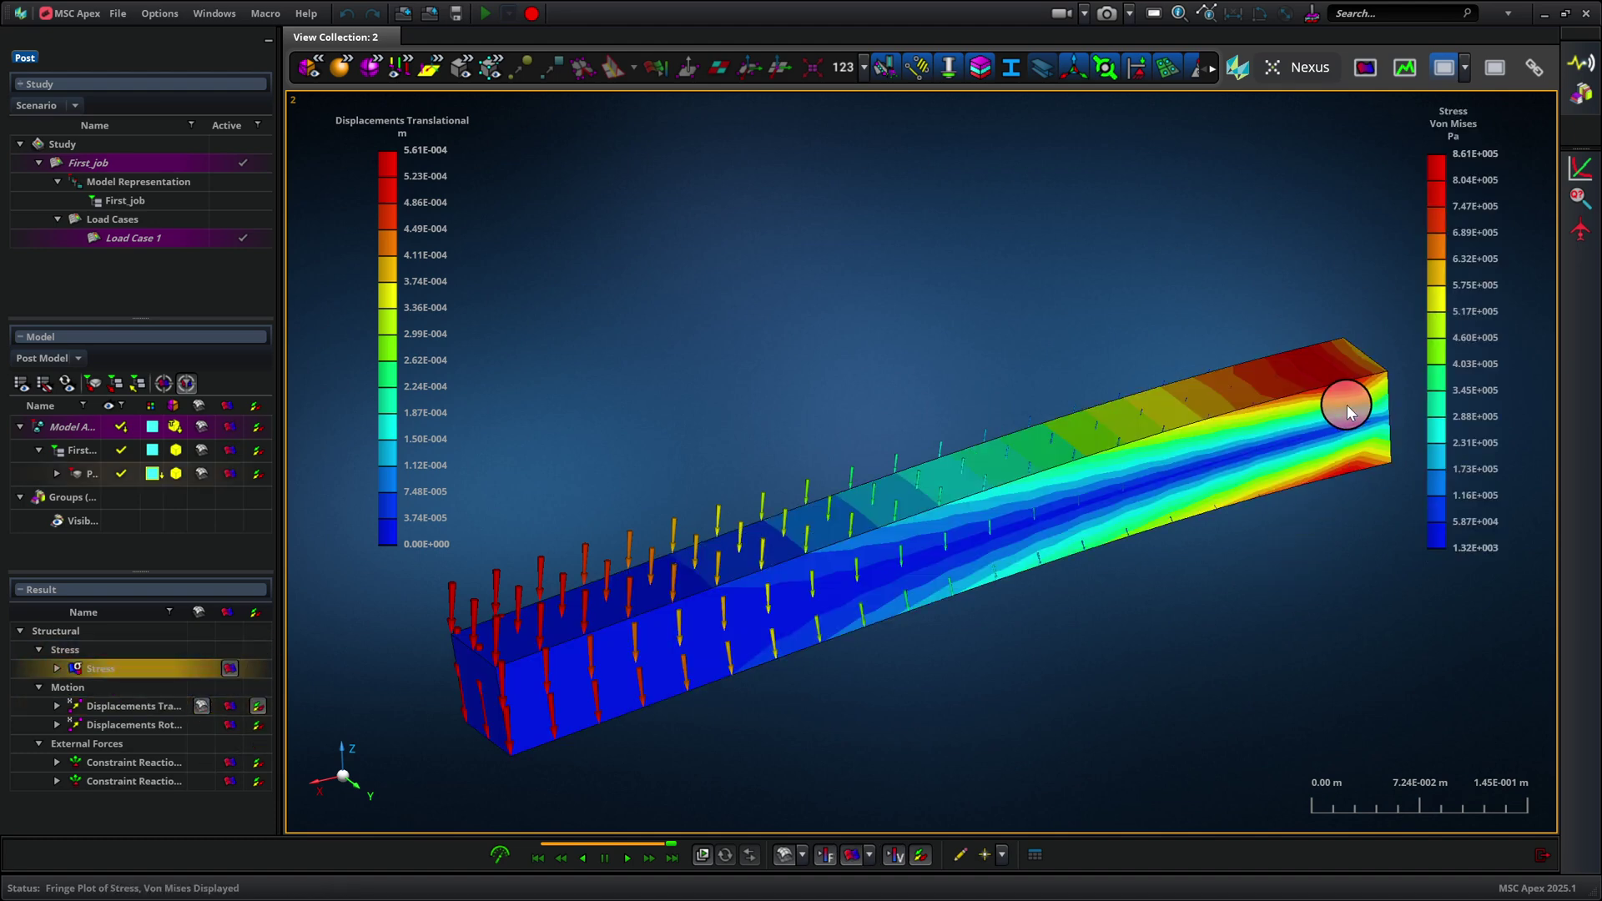
middle_drag(1299, 562, 1265, 541)
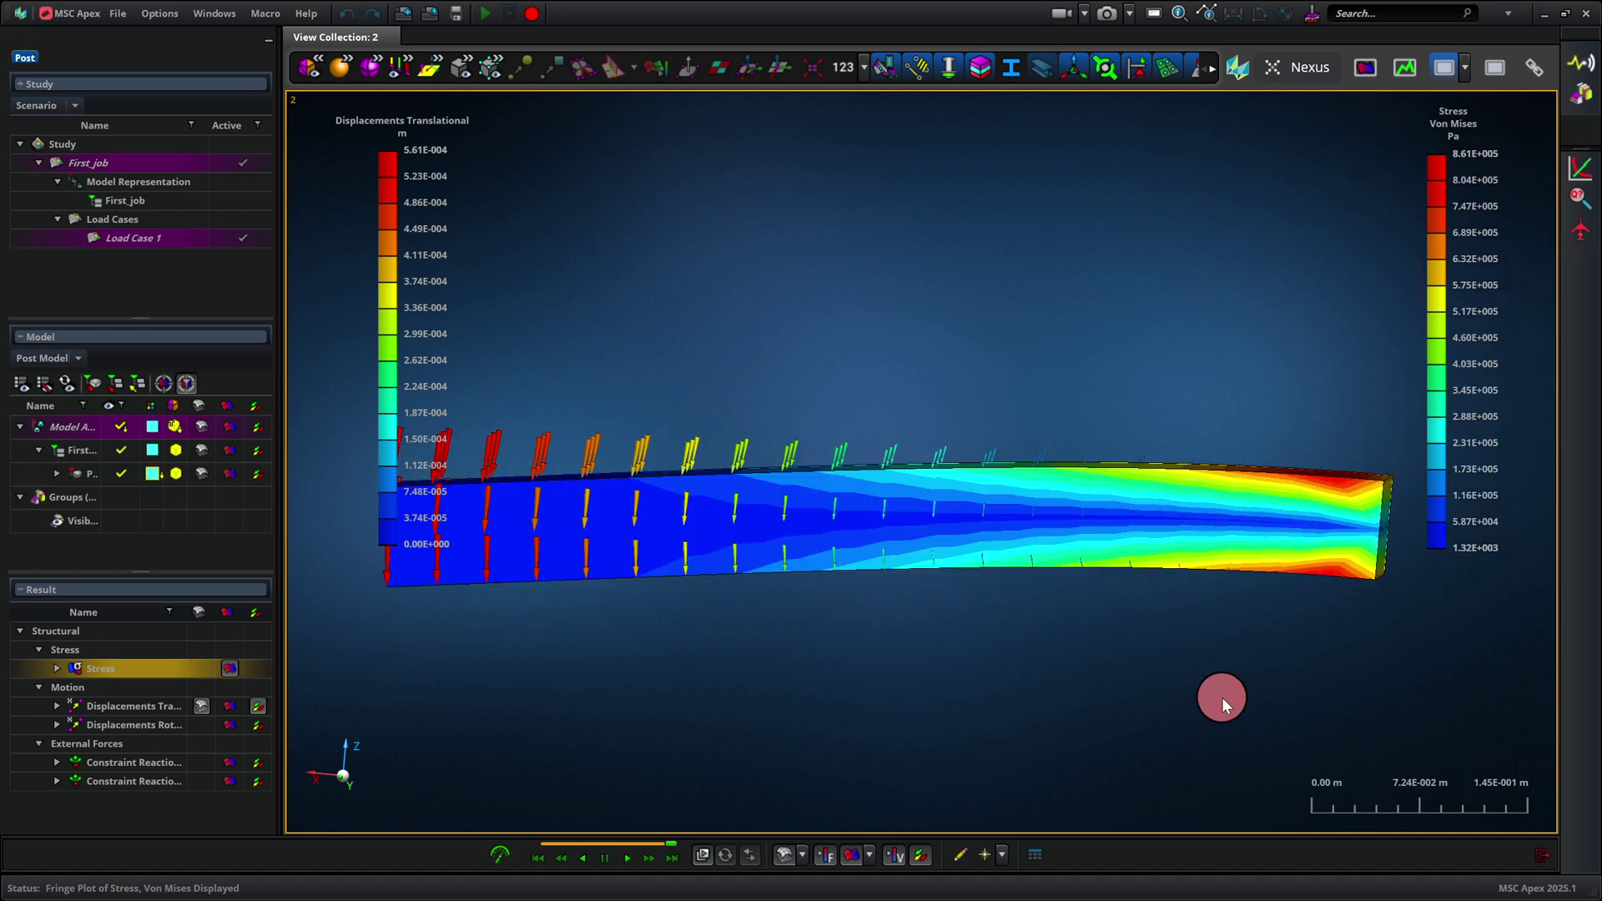
middle_drag(1223, 697, 1307, 551)
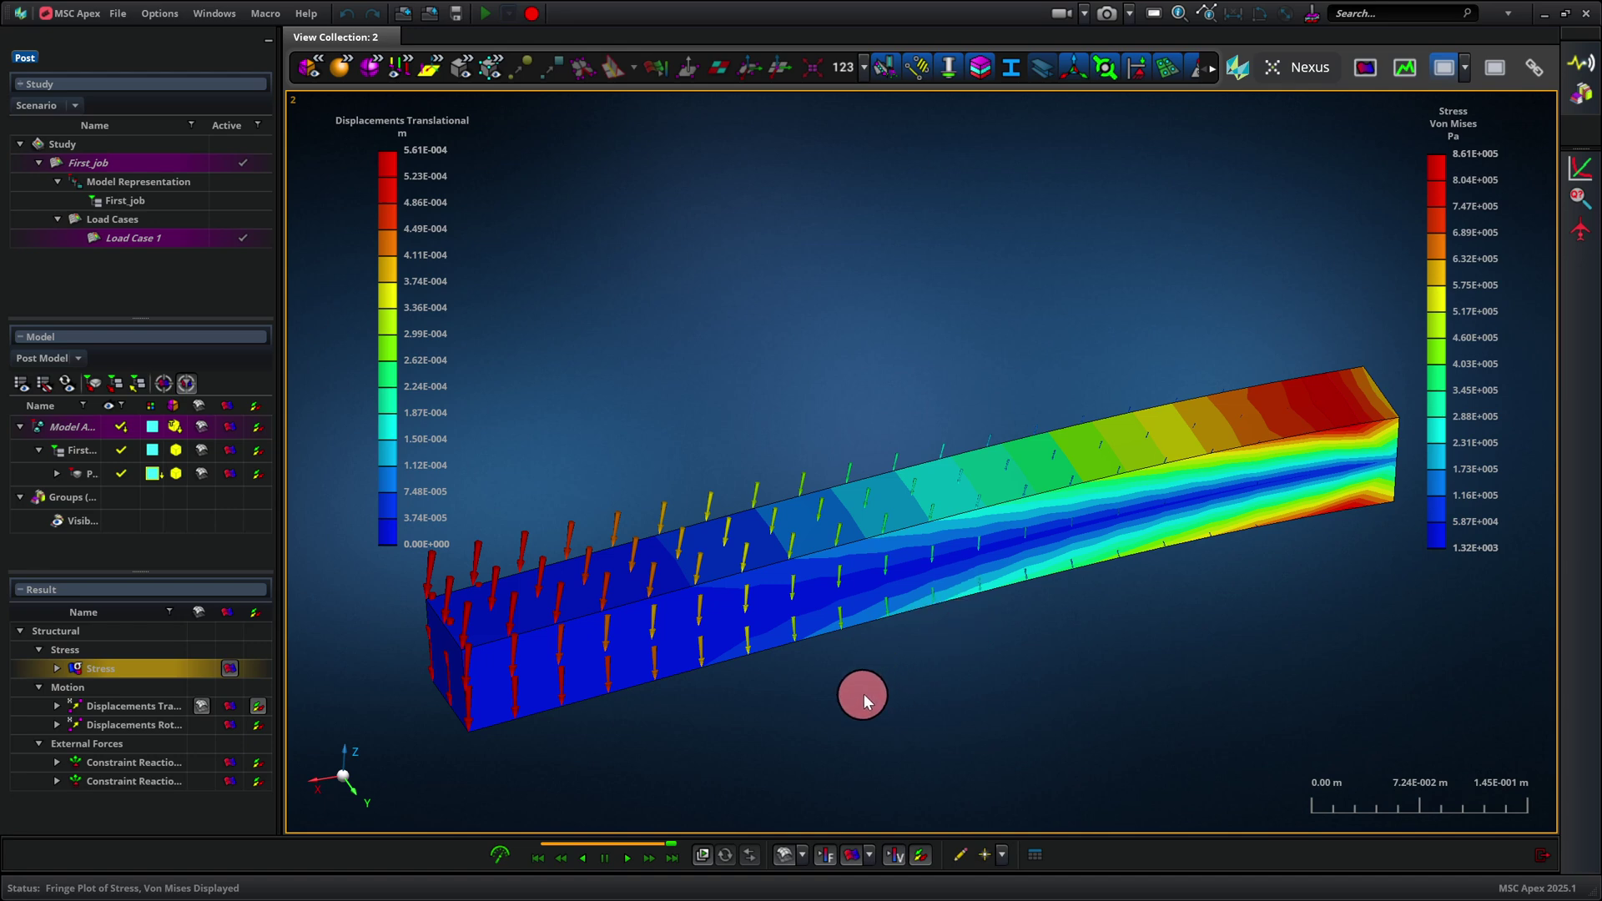
Play the animation of the beam's deformation with the stress fringe, and exit post-processing
click(627, 860)
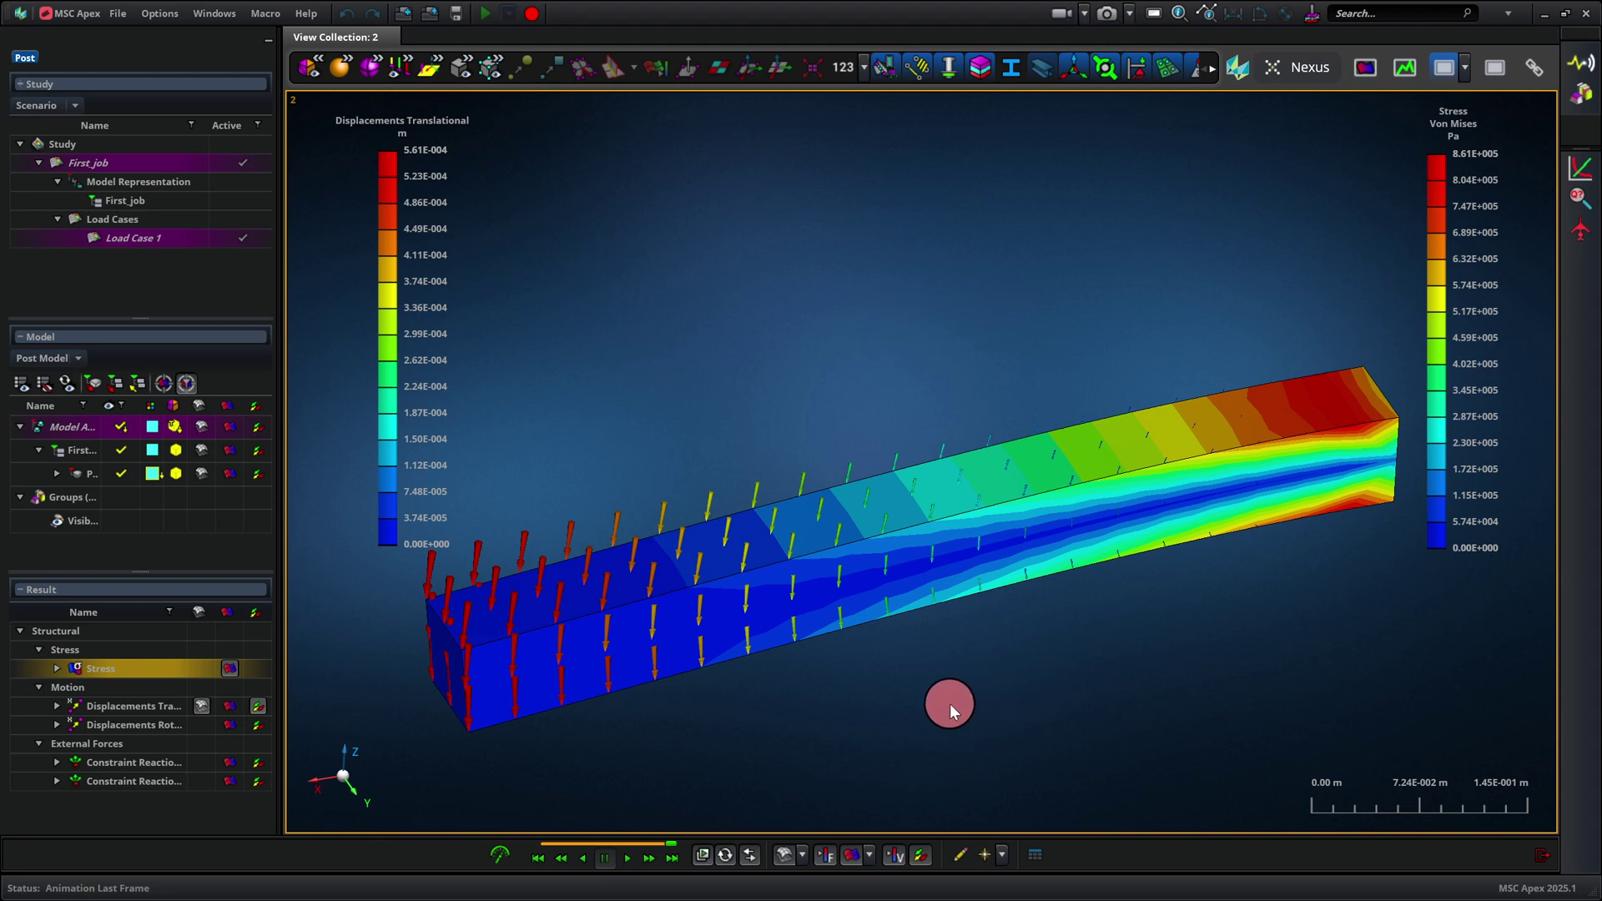
click(1543, 860)
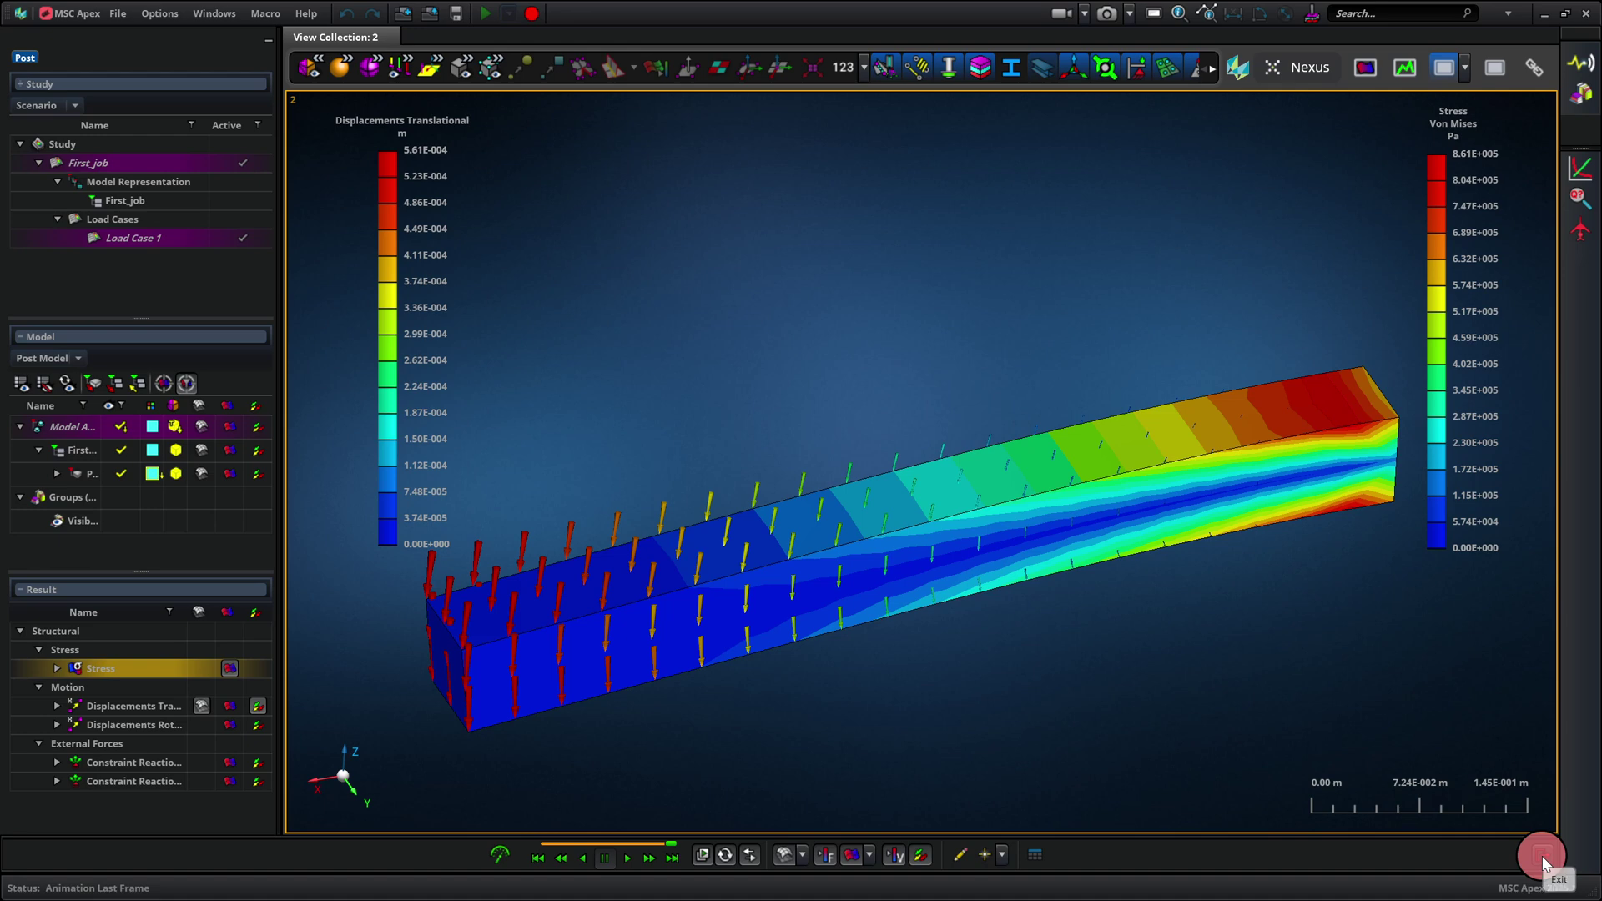